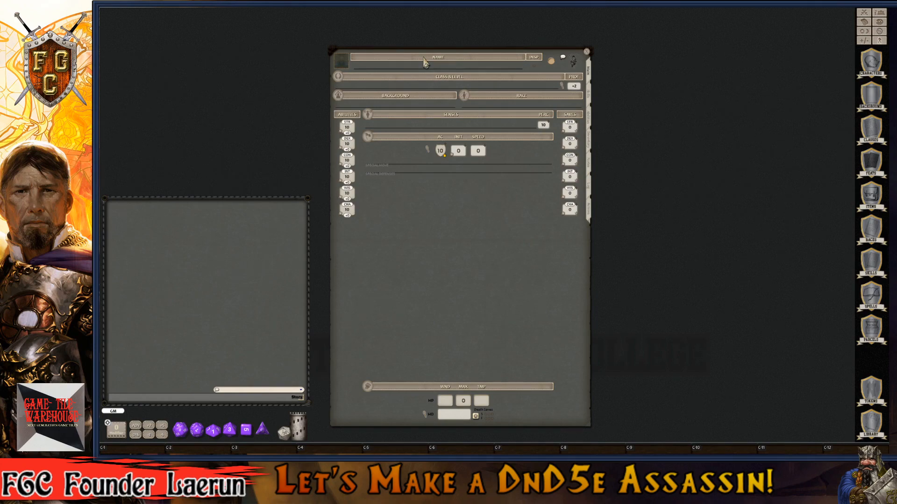
- Assign the dark hooded portrait from the second portrait folder to the new character sheet
{"action": "mouse_move", "coordinate": [424, 58]}
{"action": "left_mouse_down"}
{"action": "mouse_move", "coordinate": [449, 60]}
{"action": "mouse_move", "coordinate": [375, 42]}
{"action": "mouse_move", "coordinate": [440, 60]}
{"action": "mouse_move", "coordinate": [424, 59]}
{"action": "left_mouse_up"}
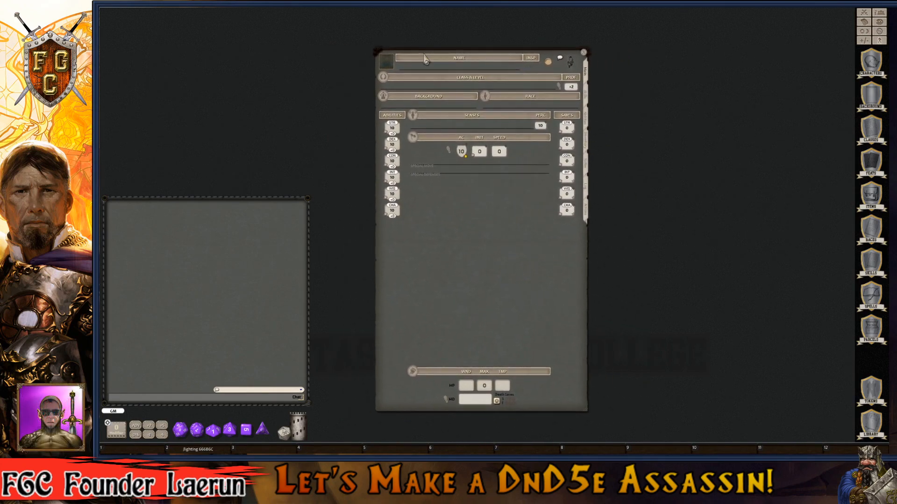
{"action": "left_click", "coordinate": [385, 63]}
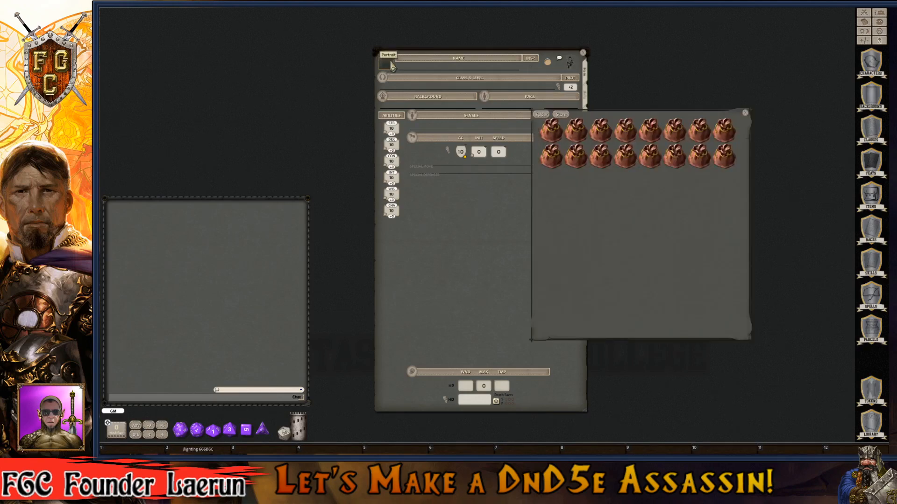
{"action": "left_click", "coordinate": [578, 134]}
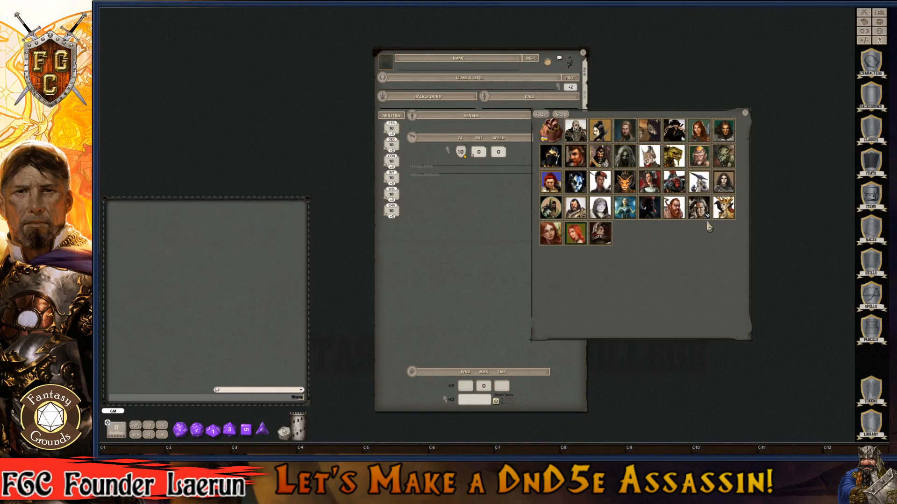
{"action": "left_click", "coordinate": [557, 164]}
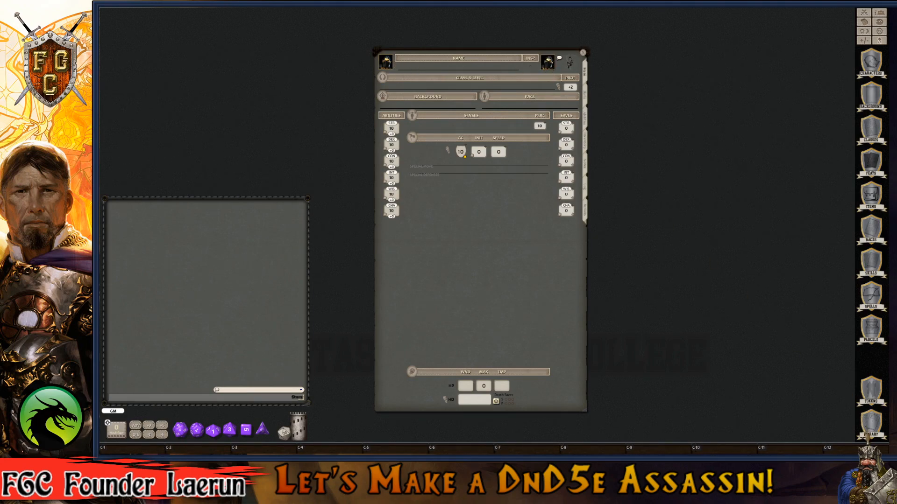
- Assign the matching dark hooded token from the PC Tokens folder to the character sheet and close the token collection
{"action": "left_click", "coordinate": [871, 398]}
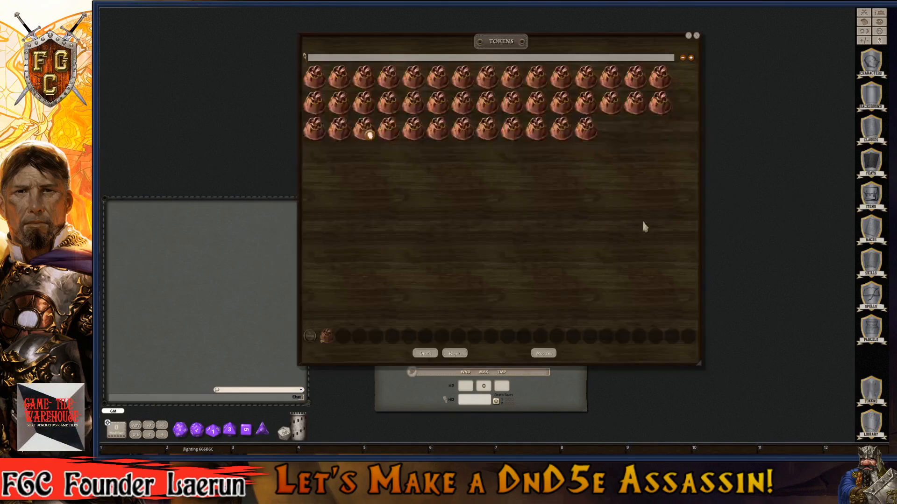
{"action": "left_click_drag", "start_coordinate": [483, 47], "coordinate": [758, 179]}
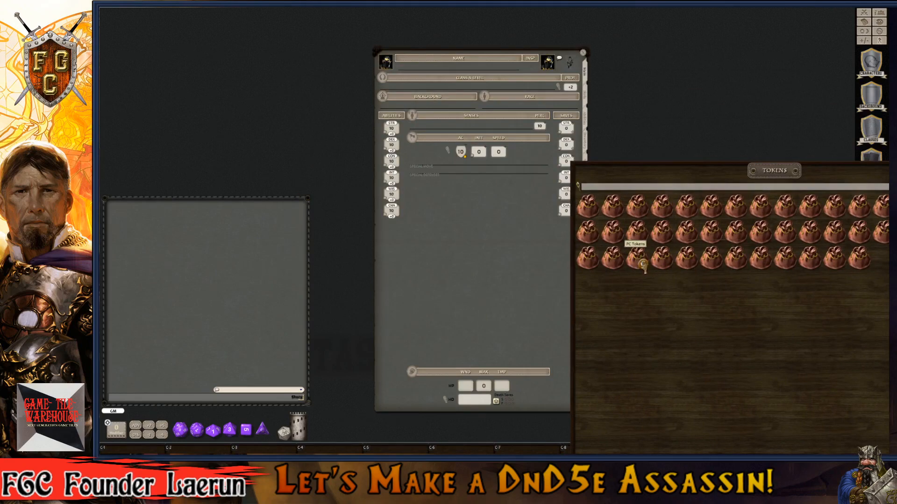
{"action": "left_click", "coordinate": [641, 265]}
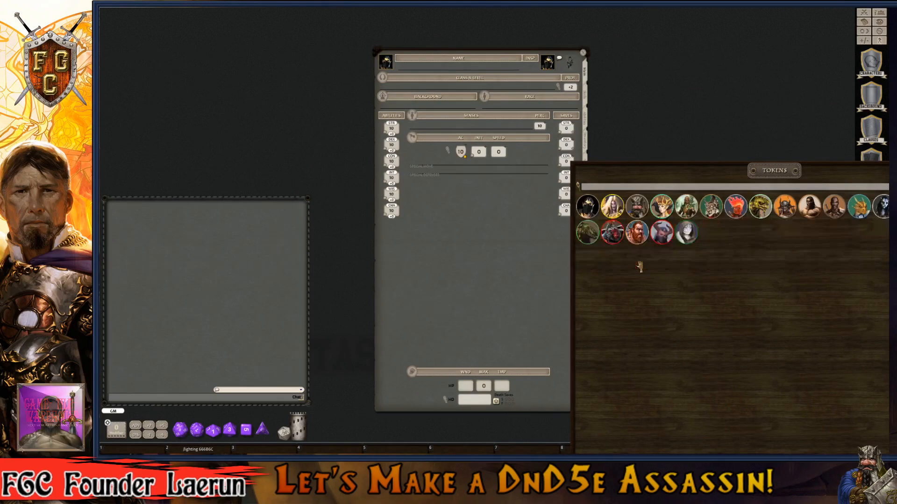
{"action": "left_click_drag", "start_coordinate": [587, 206], "coordinate": [544, 66]}
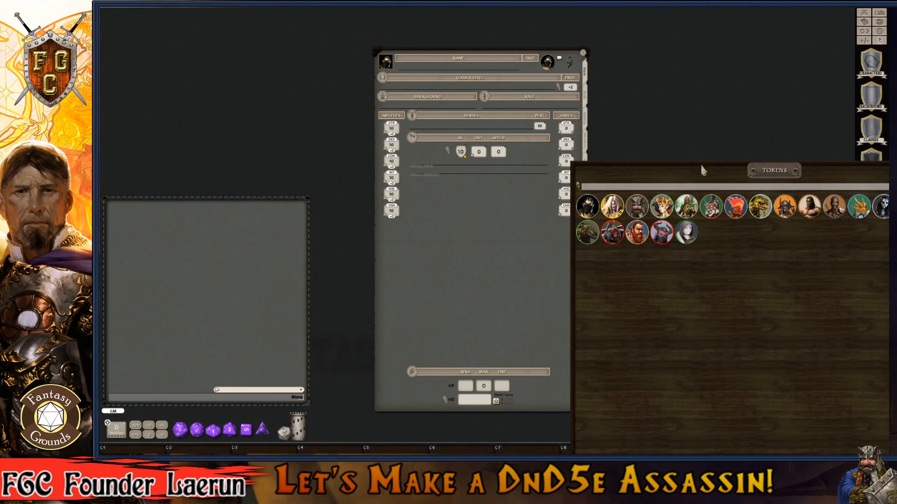
{"action": "left_click_drag", "start_coordinate": [750, 176], "coordinate": [522, 178]}
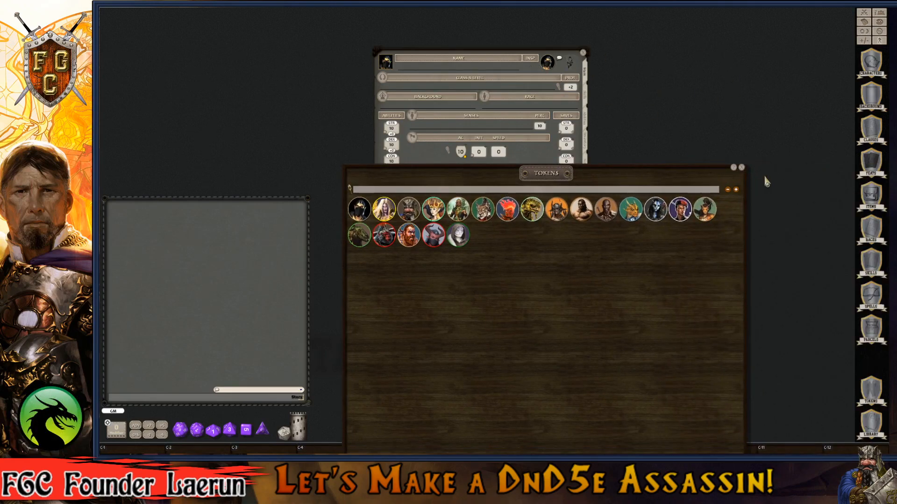
{"action": "left_click", "coordinate": [742, 168]}
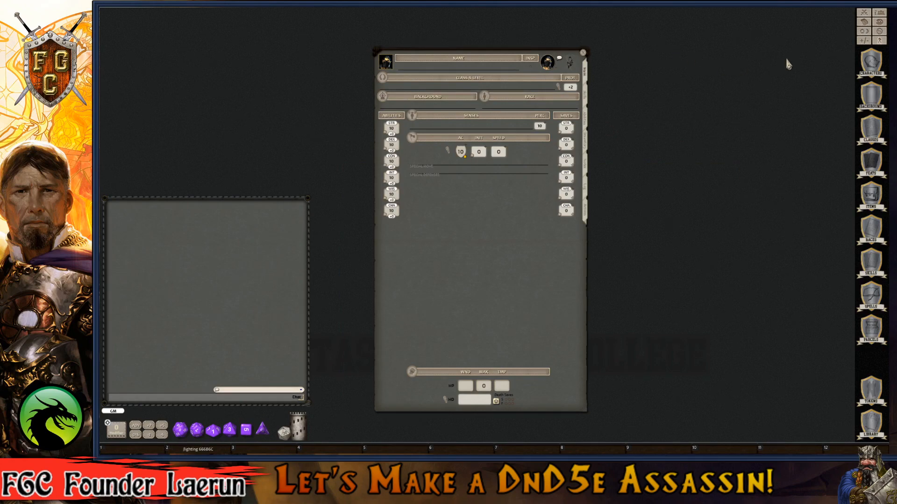
- Delete the two existing entries from the combat tracker and add the new character to it
{"action": "left_click", "coordinate": [863, 12]}
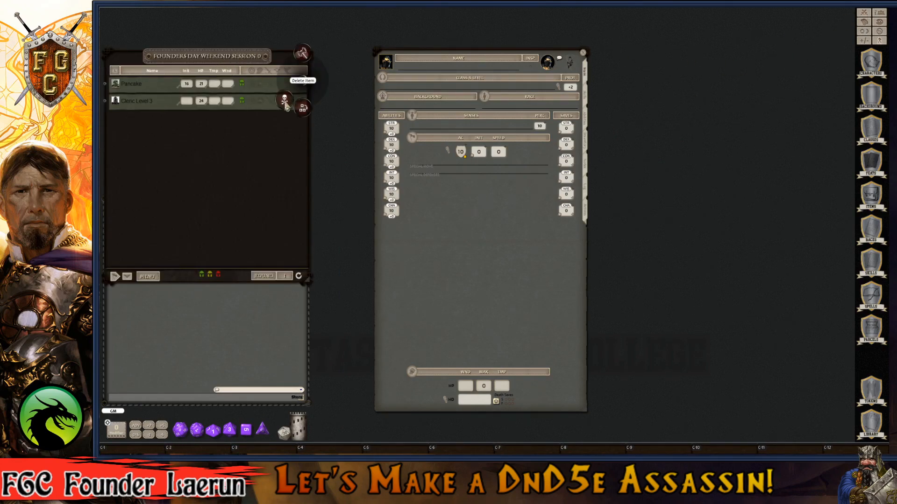
{"action": "left_click", "coordinate": [299, 101]}
{"action": "left_click", "coordinate": [258, 99]}
{"action": "left_click", "coordinate": [299, 84]}
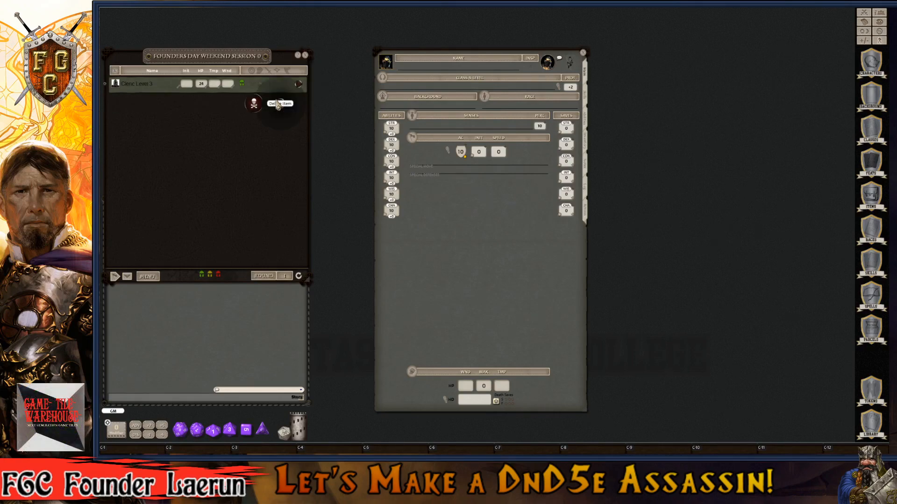
{"action": "left_click", "coordinate": [255, 104]}
{"action": "left_click_drag", "start_coordinate": [386, 62], "coordinate": [154, 113]}
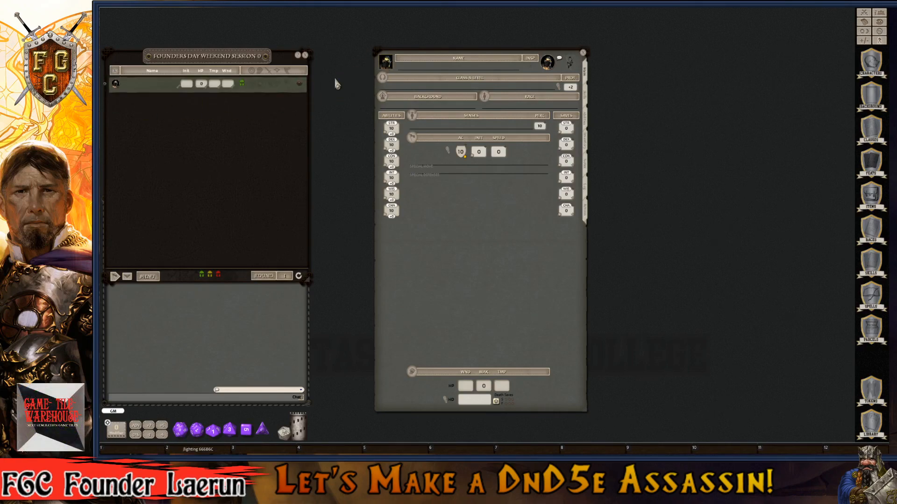
- Name the character Dalpha the Dark
{"action": "left_click", "coordinate": [424, 67]}
{"action": "key", "text": "ctrl"}
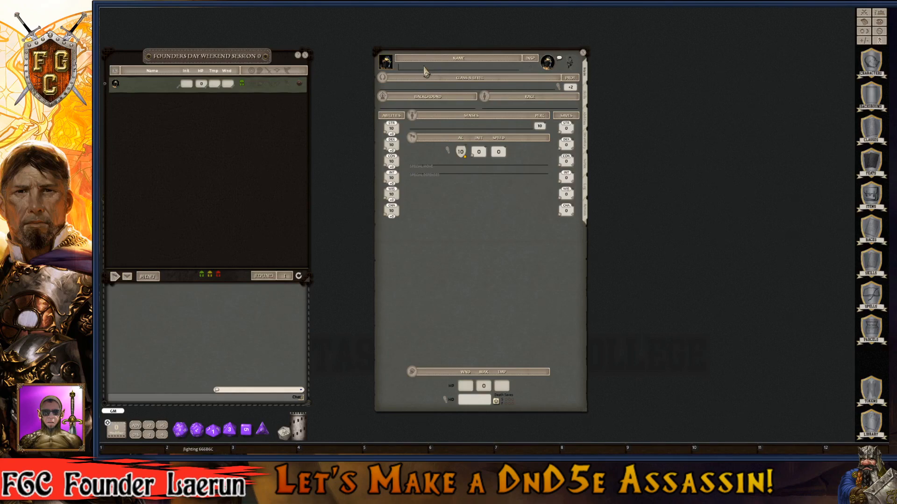
{"action": "type", "text": "Dal"}
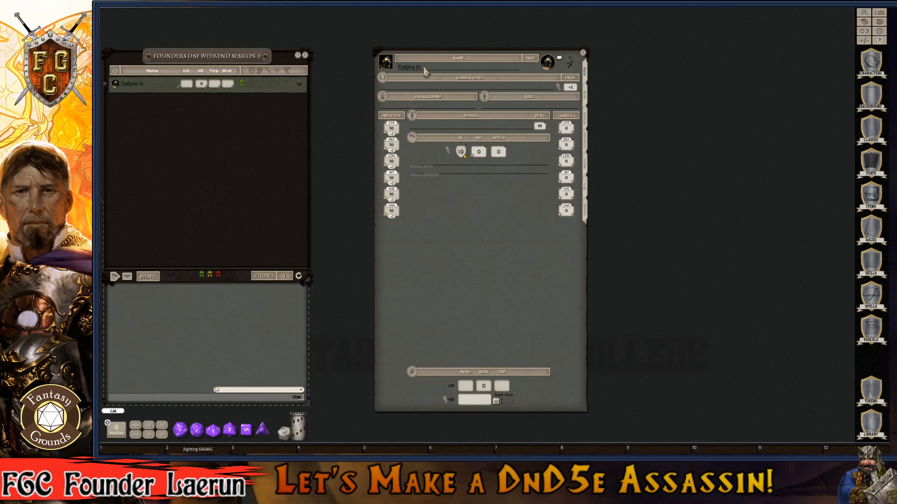
{"action": "type", "text": "k"}
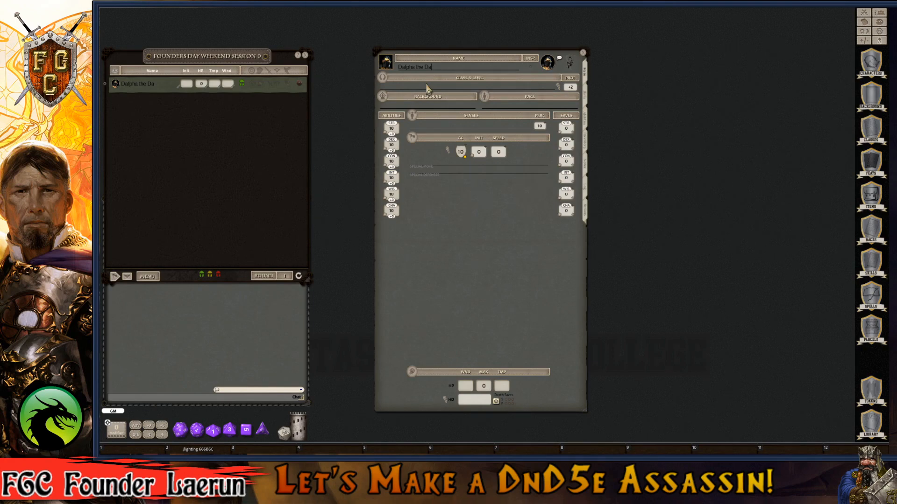
{"action": "key", "text": "ctrl"}
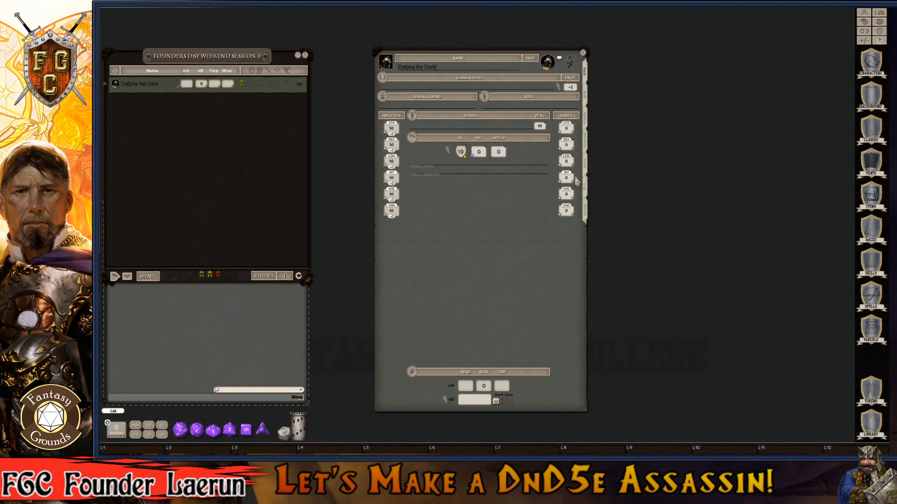
- Set the character's Charisma score to 12 and Intelligence score to 8
{"action": "left_click_drag", "start_coordinate": [520, 244], "coordinate": [484, 237]}
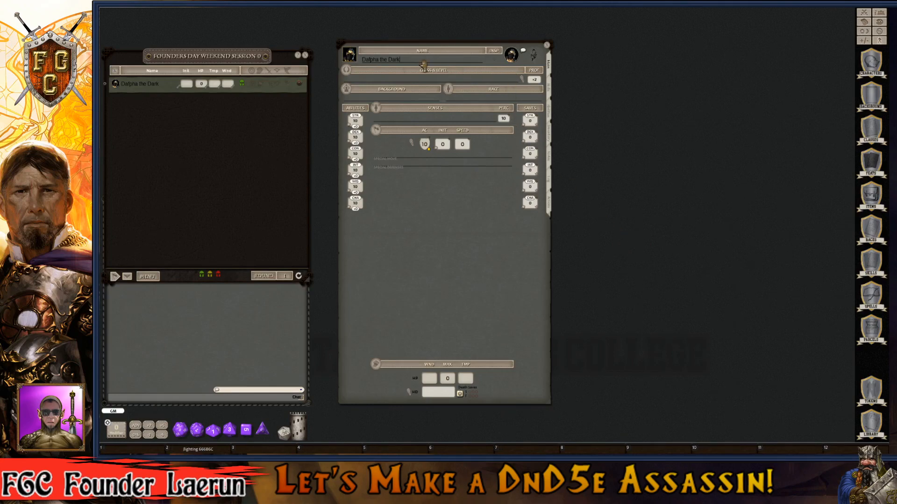
{"action": "key", "text": "ctrl"}
{"action": "key", "text": "ctrl"}
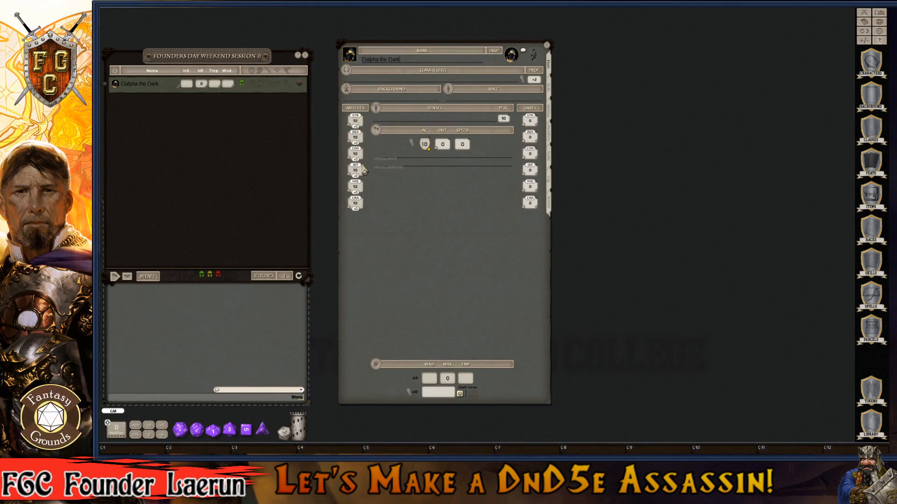
{"action": "key", "text": "ctrl"}
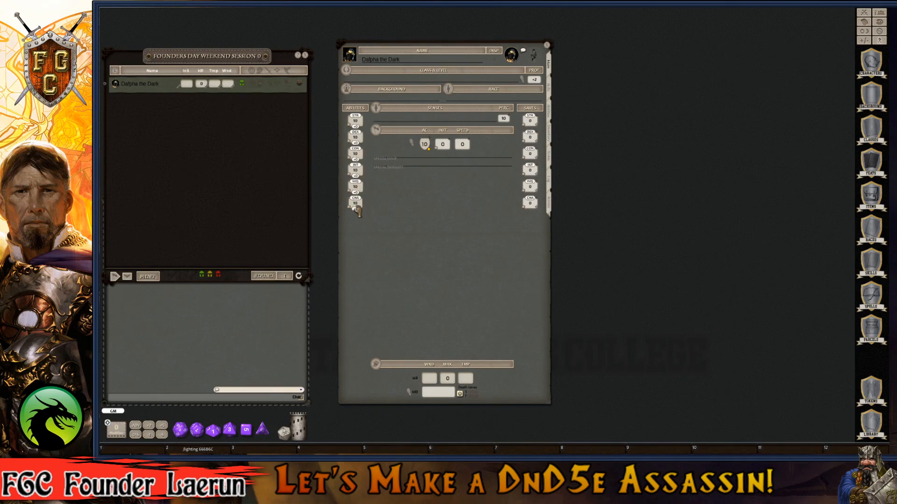
{"action": "key", "text": "ctrl"}
{"action": "scroll", "coordinate": [410, 205], "scroll_direction": "up", "scroll_amount": 2}
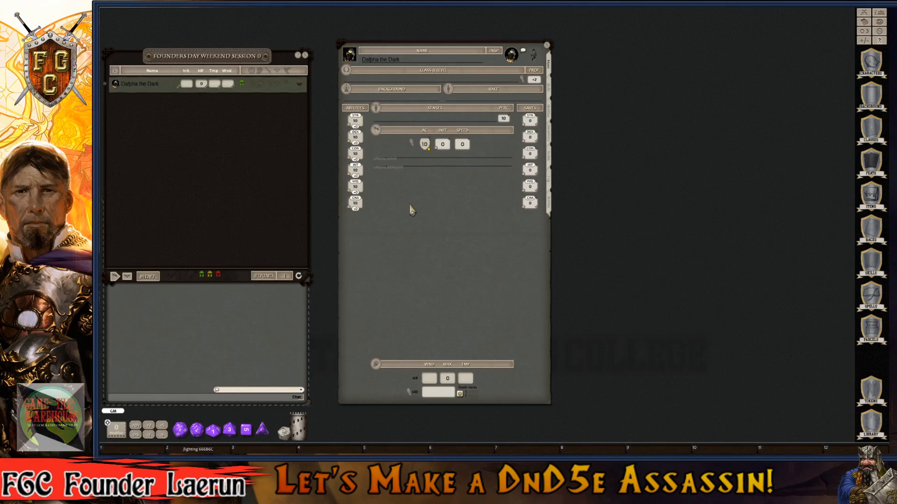
{"action": "key", "text": "ctrl"}
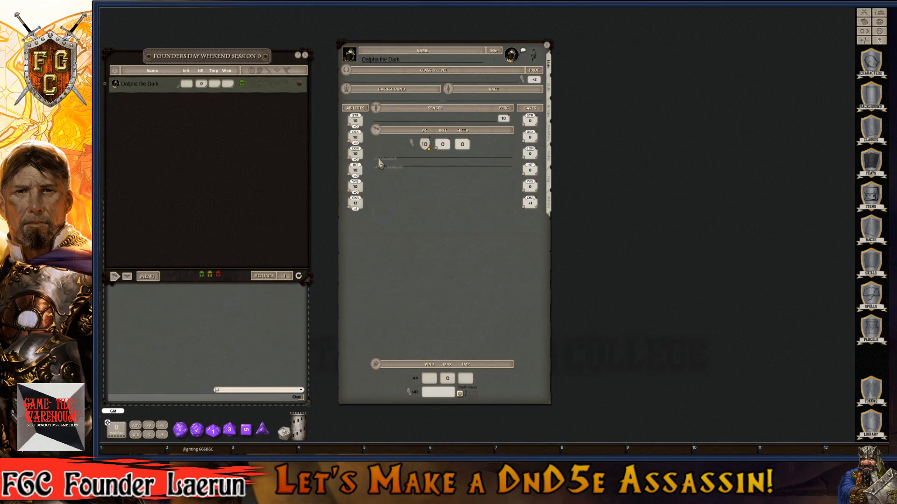
{"action": "key", "text": "ctrl"}
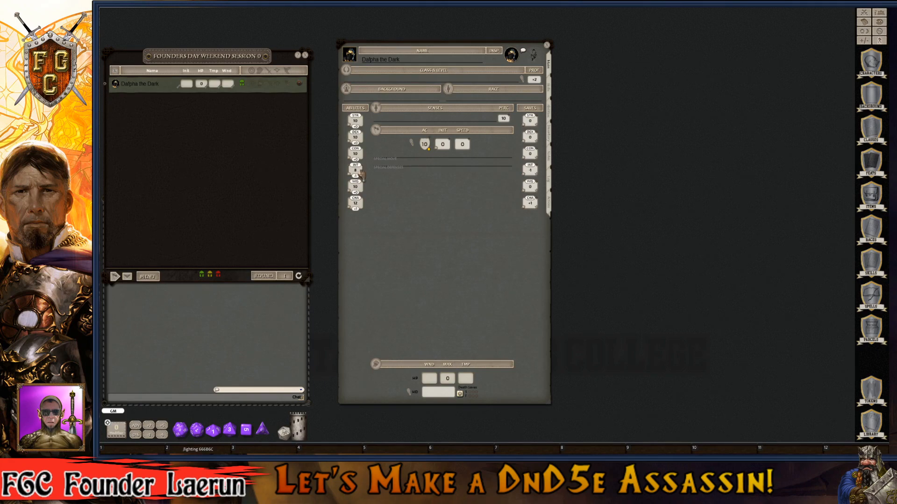
- Set the character's Constitution to 15, Dexterity to 14 and Strength to 13
{"action": "key", "text": "ctrl"}
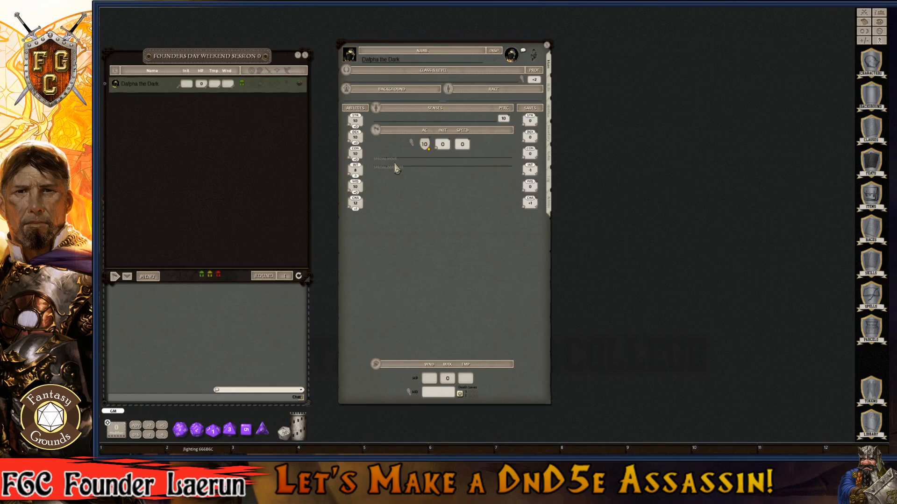
{"action": "key", "text": "BackSpace"}
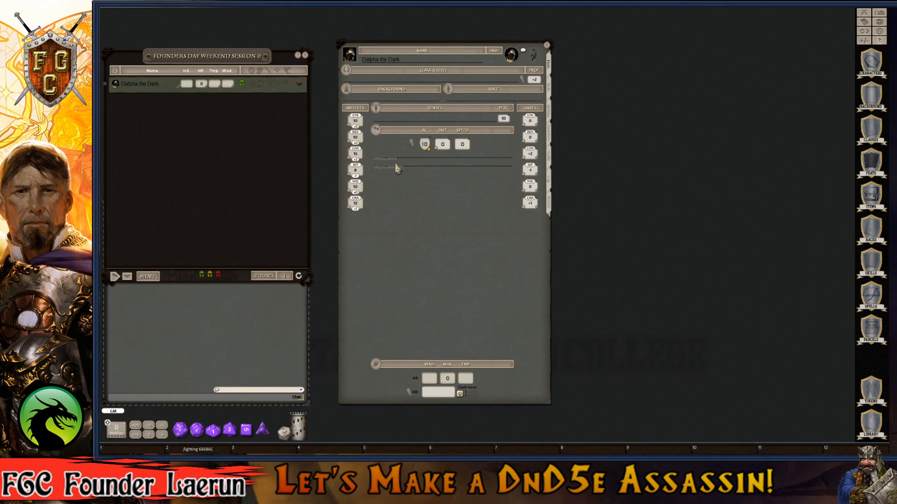
{"action": "key", "text": "ctrl"}
{"action": "key", "text": "ctrl"}
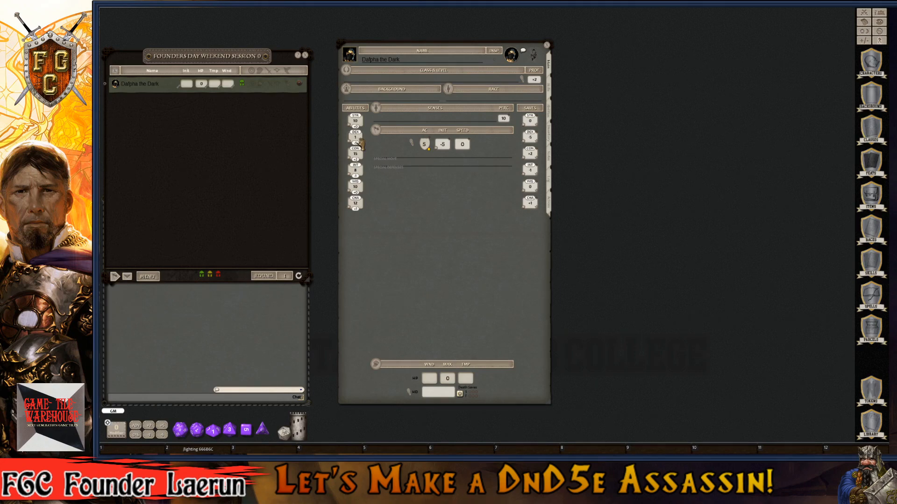
{"action": "key", "text": "ctrl"}
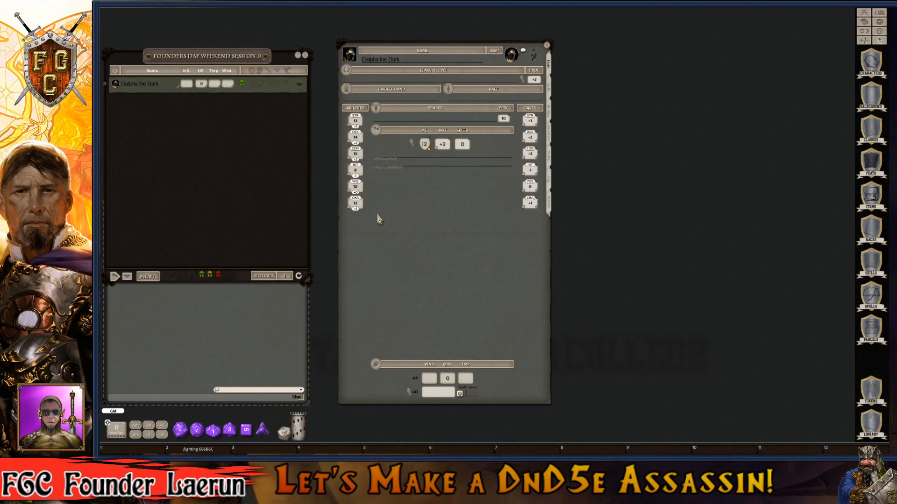
{"action": "key", "text": "ctrl"}
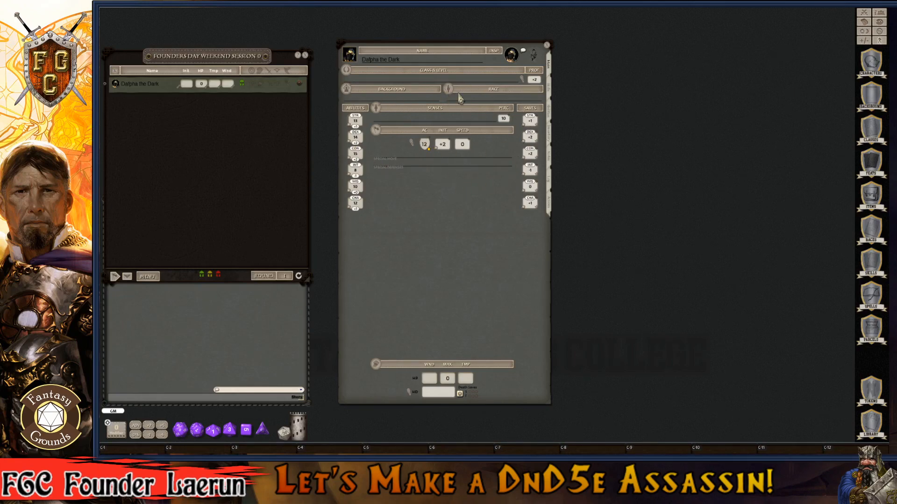
- Review the loaded effects coding, core rules and supplement modules in the library, and close it
{"action": "left_click", "coordinate": [870, 423]}
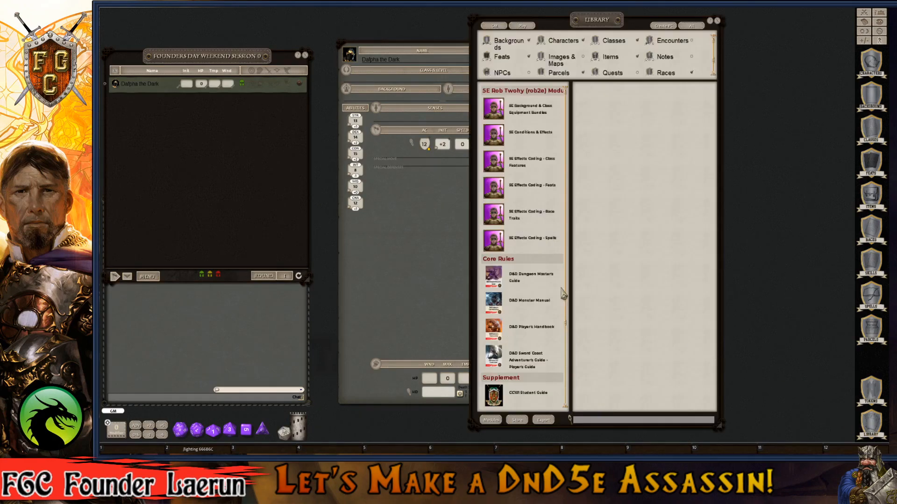
{"action": "scroll", "coordinate": [549, 203], "scroll_direction": "down", "scroll_amount": 1}
{"action": "scroll", "coordinate": [549, 203], "scroll_direction": "down", "scroll_amount": 3}
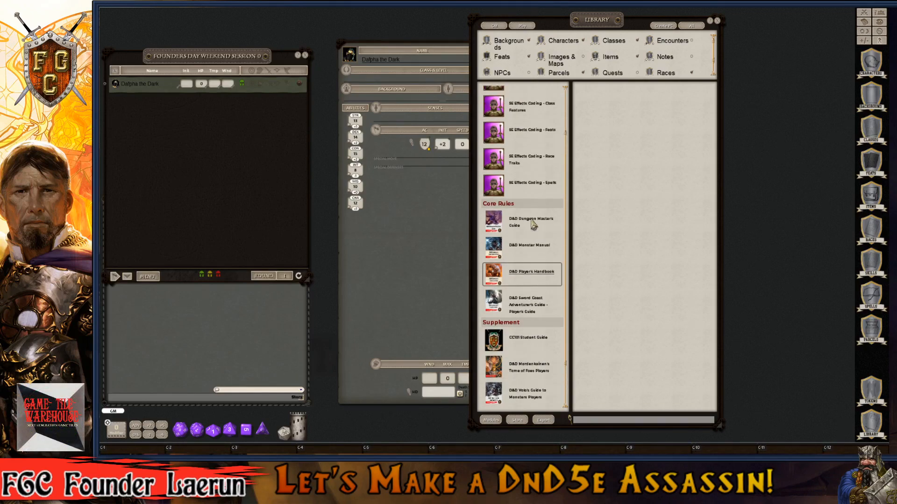
{"action": "left_click", "coordinate": [531, 226]}
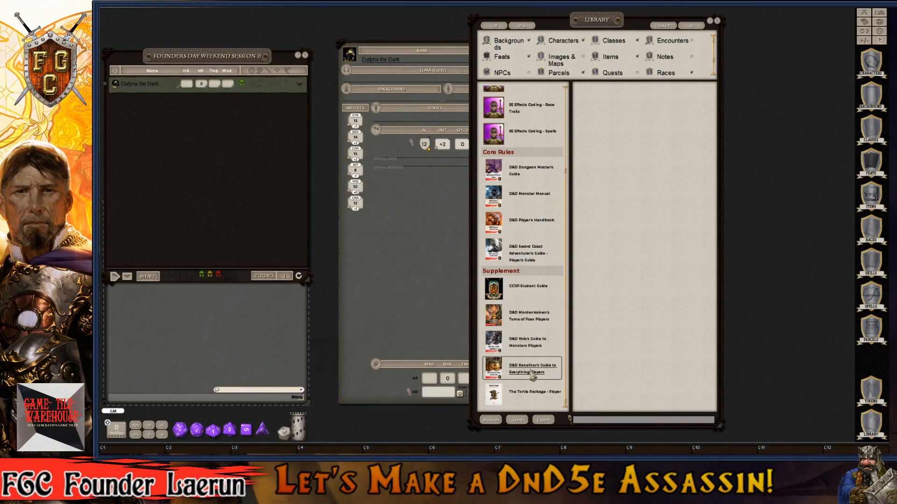
{"action": "scroll", "coordinate": [522, 305], "scroll_direction": "up", "scroll_amount": 4}
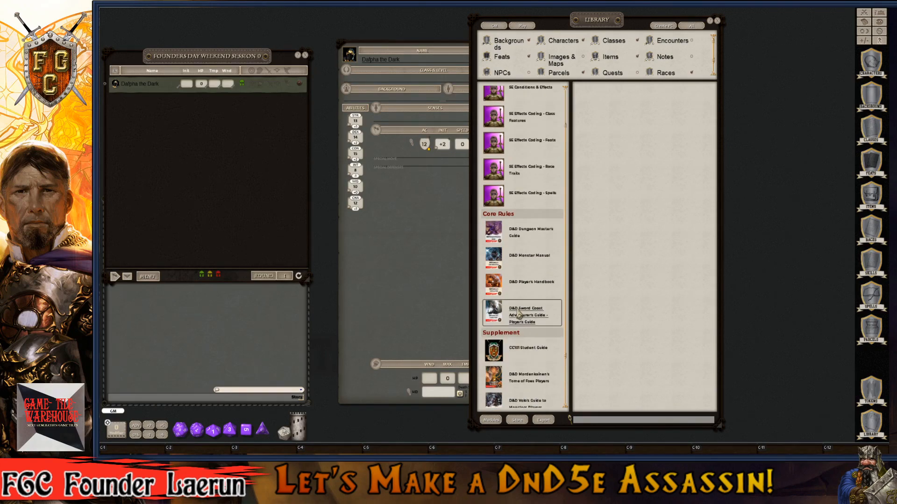
{"action": "scroll", "coordinate": [522, 305], "scroll_direction": "down", "scroll_amount": 4}
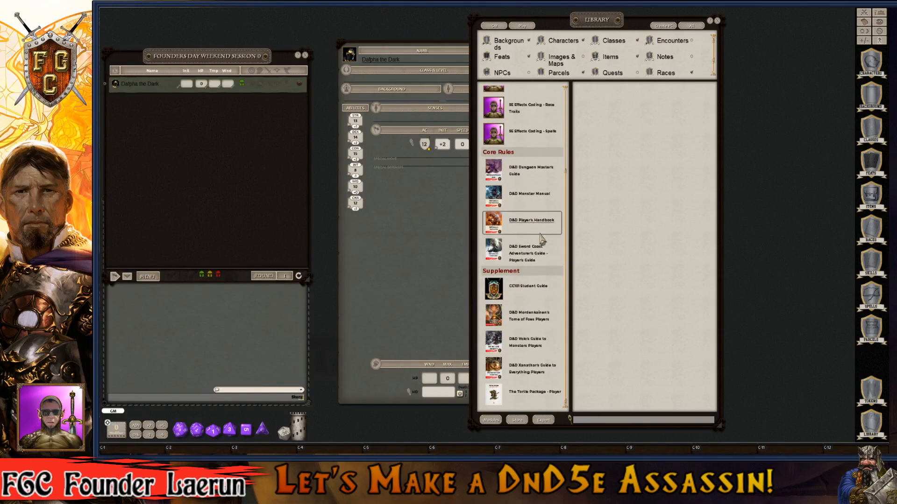
{"action": "scroll", "coordinate": [540, 333], "scroll_direction": "up", "scroll_amount": 4}
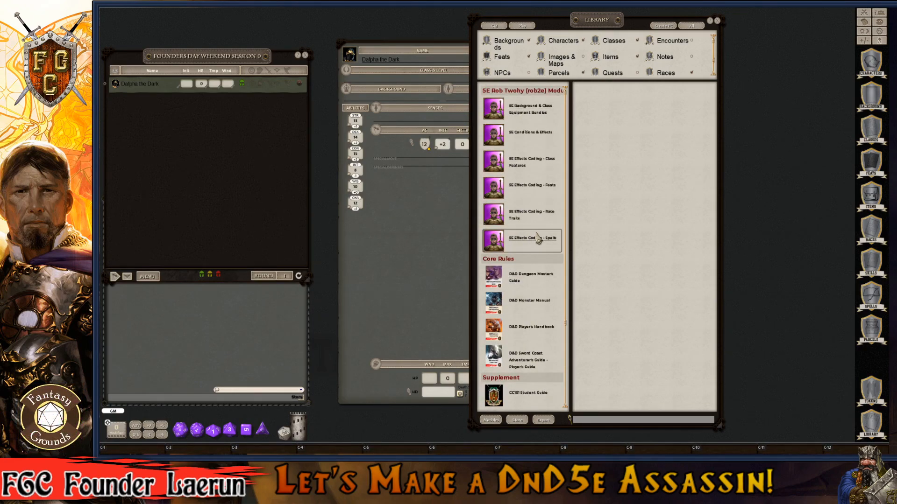
{"action": "left_click", "coordinate": [718, 22]}
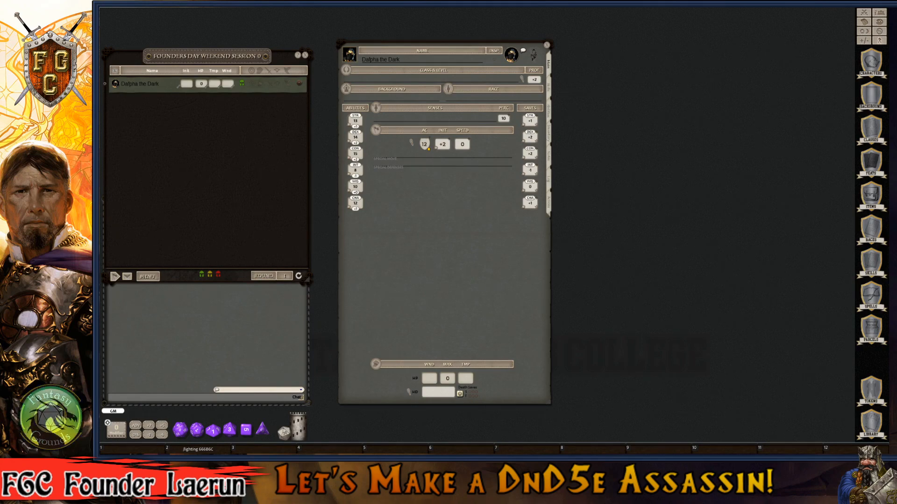
- Open the list of backgrounds and review the Urchin background's proficiencies, equipment, features and suggested characteristics, and close its description
{"action": "key", "text": "ctrl"}
{"action": "key", "text": "ctrl"}
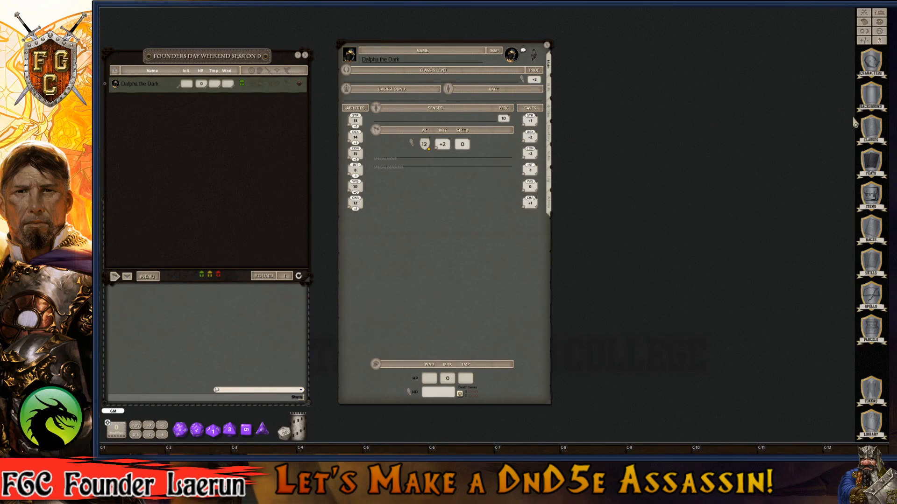
{"action": "left_click", "coordinate": [876, 104]}
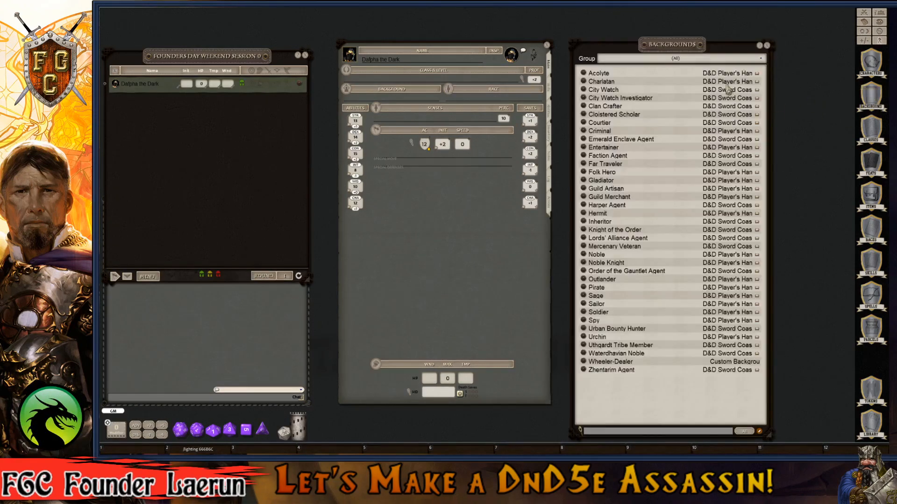
{"action": "key", "text": "ctrl"}
{"action": "left_click", "coordinate": [584, 337]}
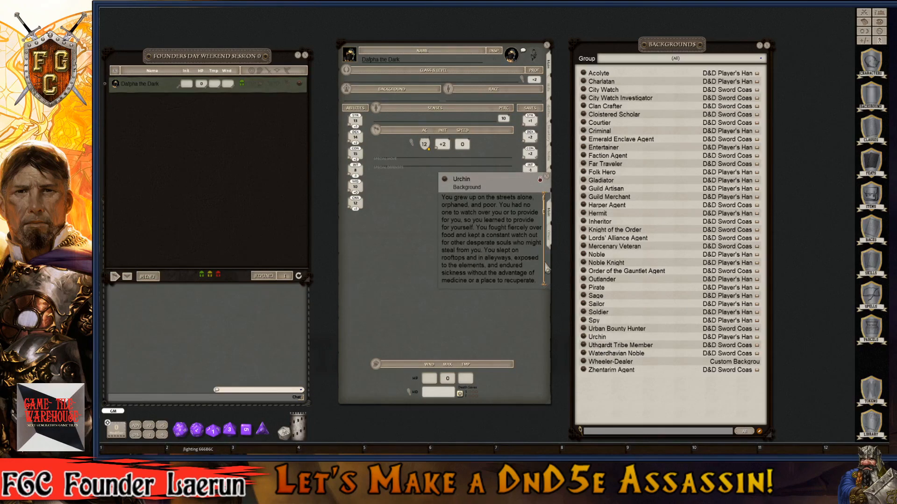
{"action": "key", "text": "ctrl"}
{"action": "scroll", "coordinate": [528, 239], "scroll_direction": "down", "scroll_amount": 5}
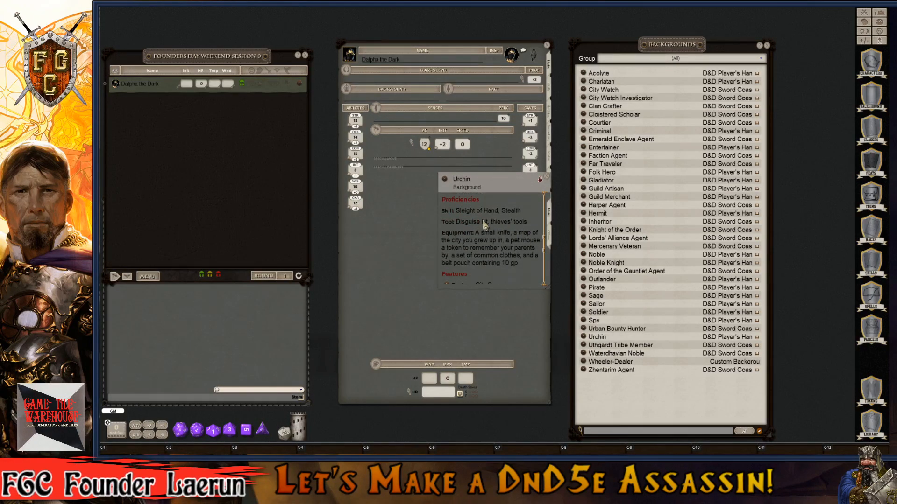
{"action": "scroll", "coordinate": [522, 225], "scroll_direction": "down", "scroll_amount": 2}
{"action": "scroll", "coordinate": [522, 225], "scroll_direction": "down", "scroll_amount": 2}
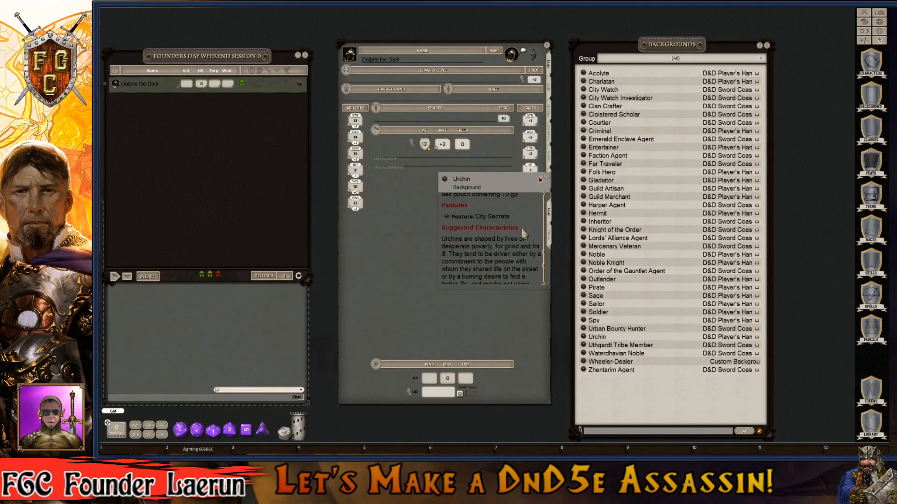
{"action": "scroll", "coordinate": [524, 233], "scroll_direction": "down", "scroll_amount": 3}
{"action": "scroll", "coordinate": [526, 240], "scroll_direction": "up", "scroll_amount": 5}
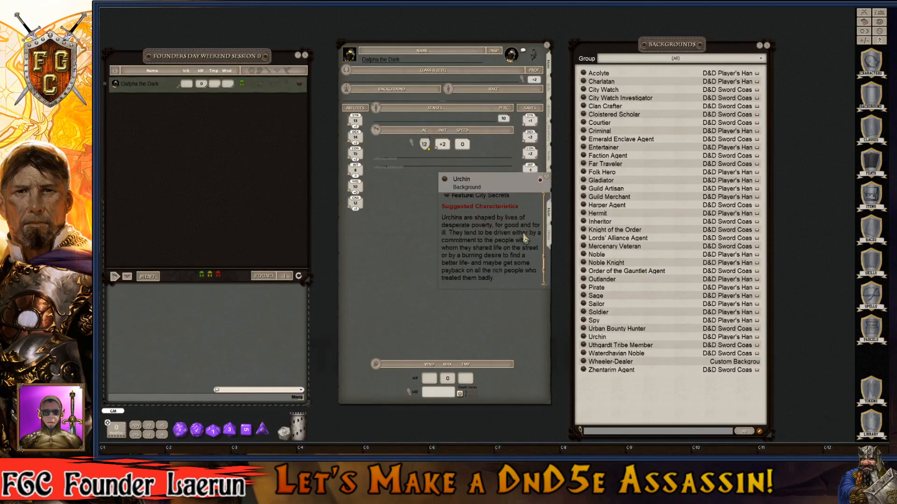
{"action": "scroll", "coordinate": [525, 238], "scroll_direction": "up", "scroll_amount": 2}
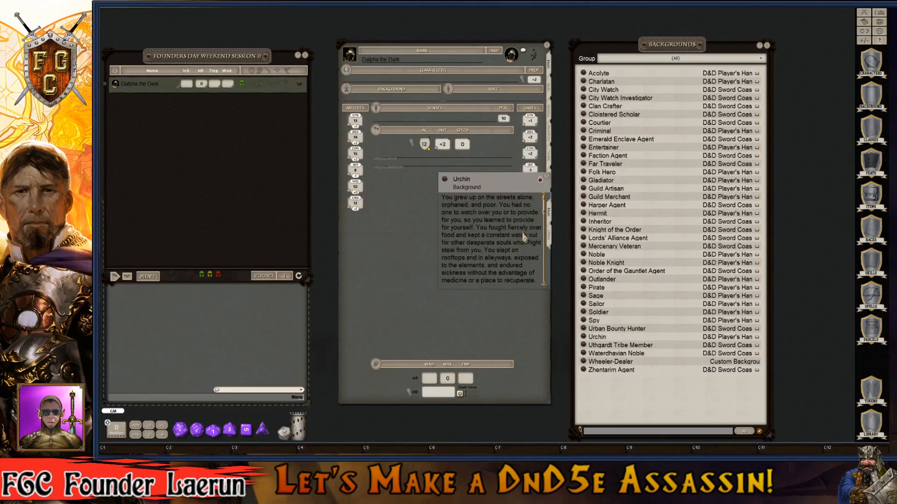
{"action": "left_click", "coordinate": [546, 177]}
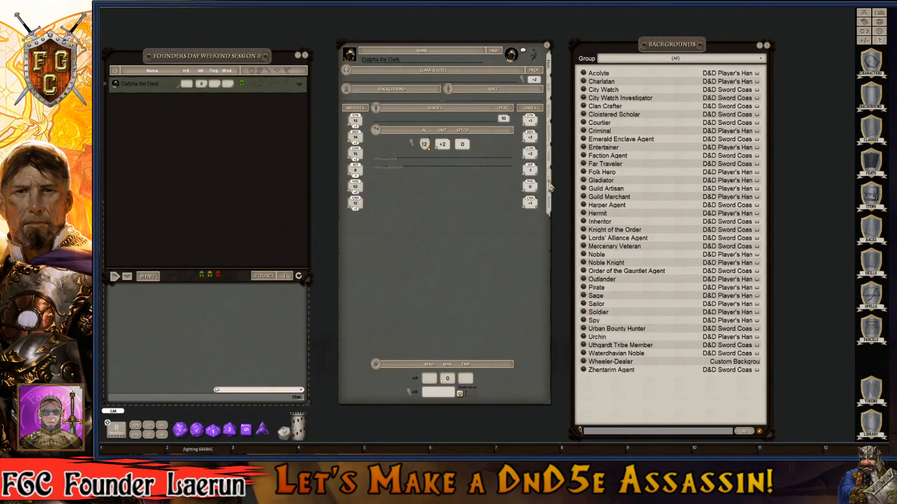
- Review the Criminal background's specialty, proficiencies and suggested characteristics, and close its description
{"action": "left_click", "coordinate": [584, 132]}
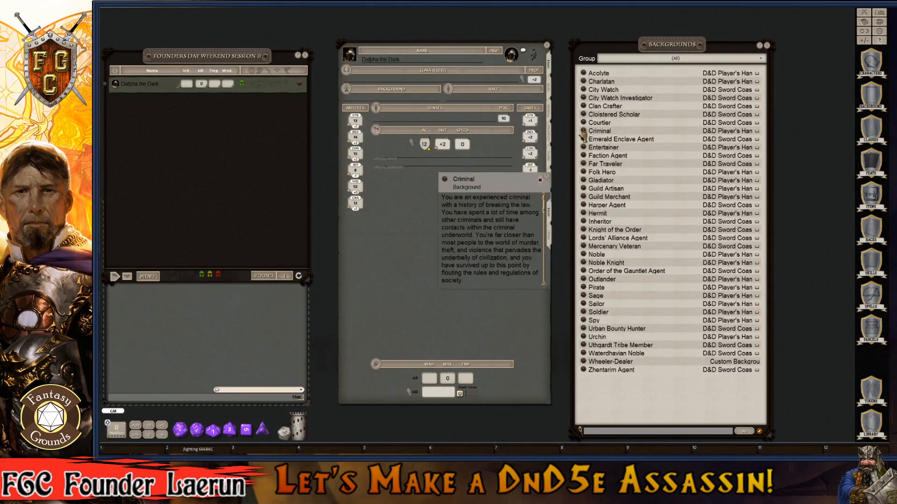
{"action": "scroll", "coordinate": [508, 246], "scroll_direction": "down", "scroll_amount": 3}
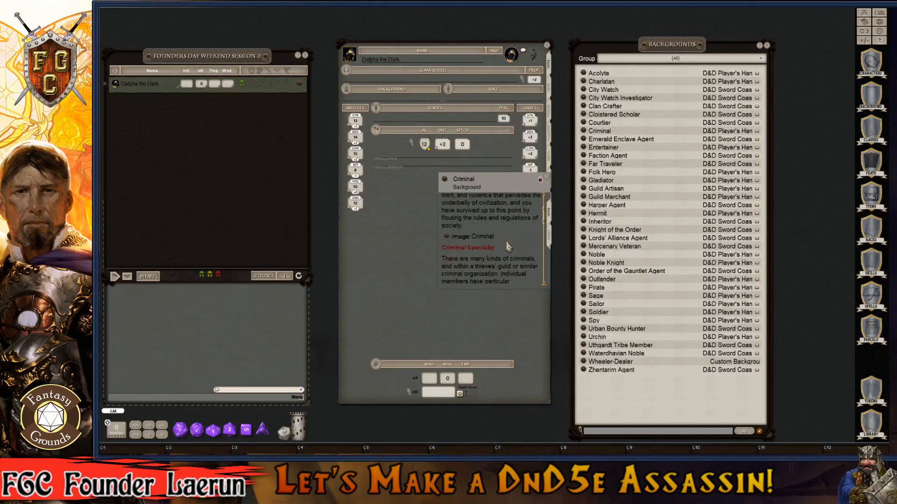
{"action": "scroll", "coordinate": [509, 247], "scroll_direction": "down", "scroll_amount": 5}
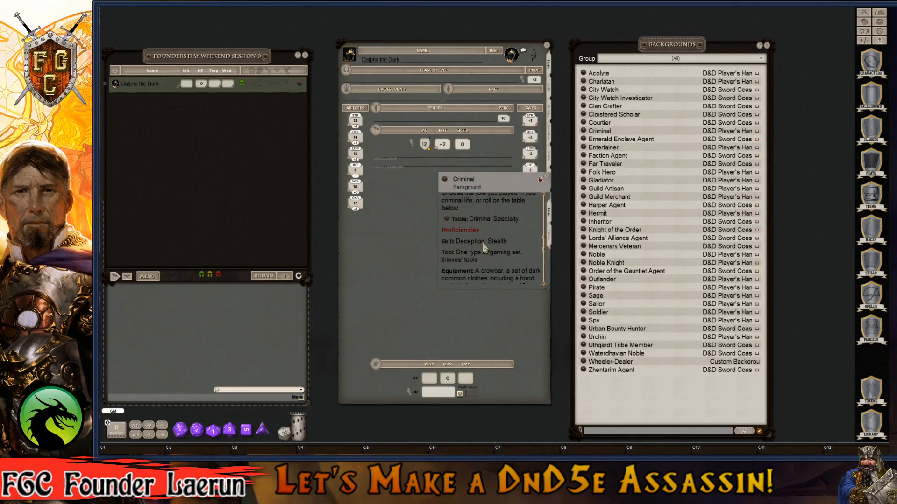
{"action": "scroll", "coordinate": [506, 243], "scroll_direction": "down", "scroll_amount": 5}
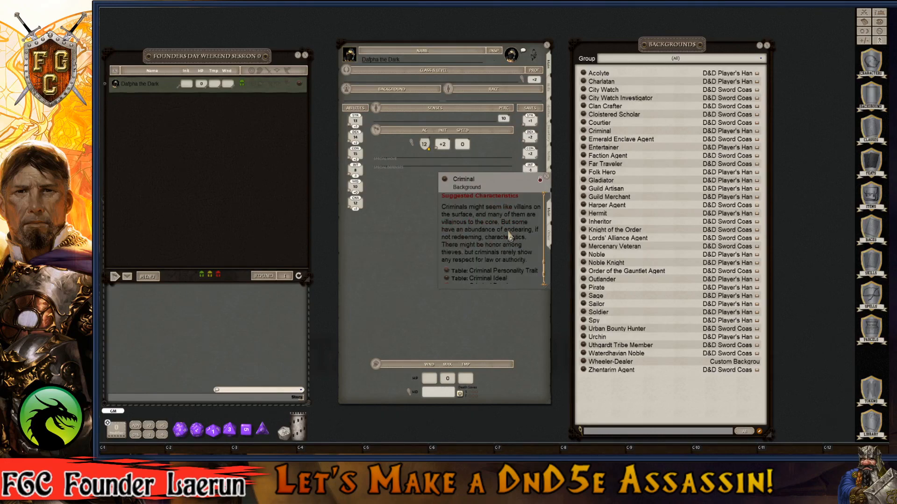
{"action": "left_click", "coordinate": [549, 182]}
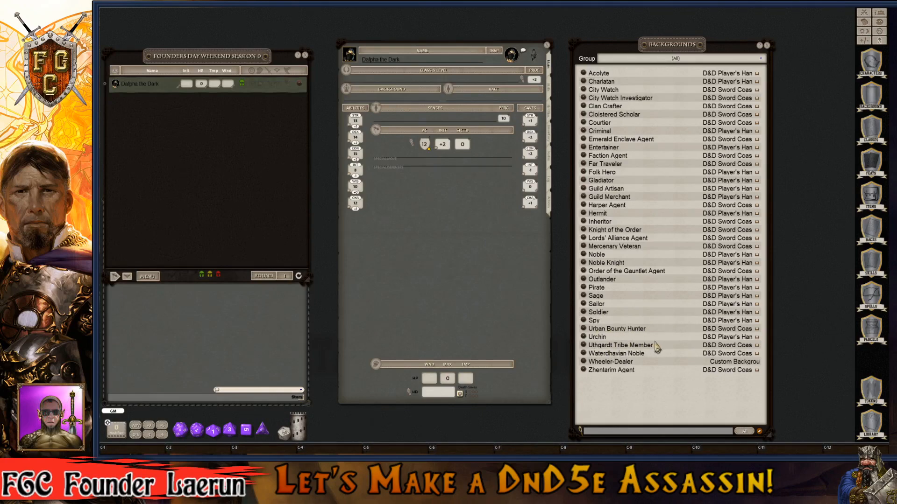
- Open the Zhentarim Agent background in an enlarged window, read its proficiencies, features and suggested characteristics, and close it
{"action": "left_click", "coordinate": [583, 370]}
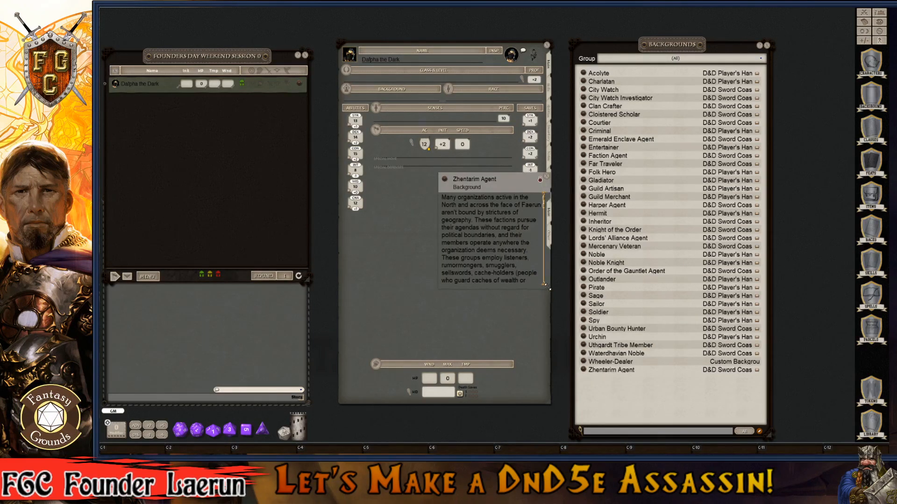
{"action": "left_click_drag", "start_coordinate": [547, 284], "coordinate": [641, 379]}
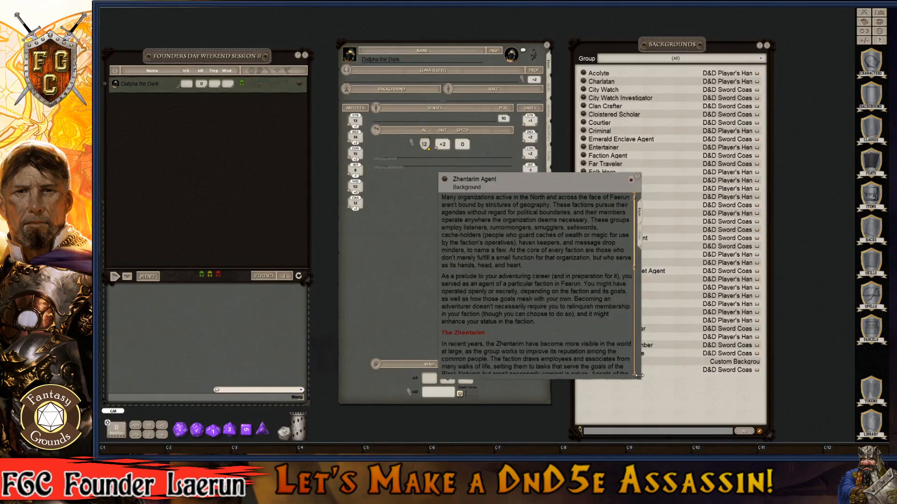
{"action": "scroll", "coordinate": [544, 299], "scroll_direction": "down", "scroll_amount": 4}
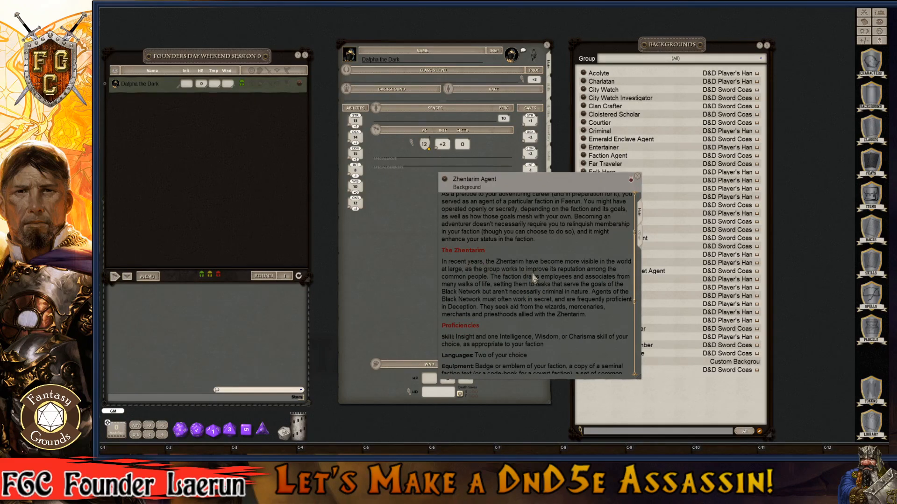
{"action": "scroll", "coordinate": [574, 299], "scroll_direction": "down", "scroll_amount": 2}
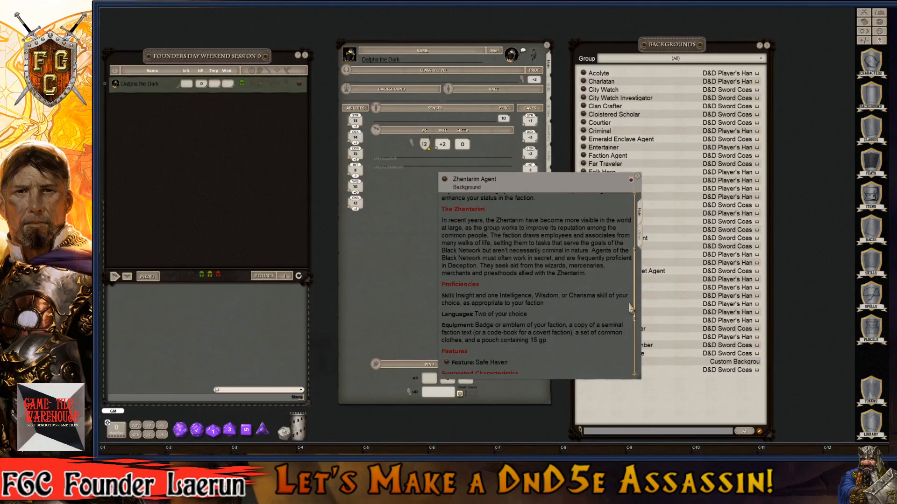
{"action": "scroll", "coordinate": [601, 309], "scroll_direction": "down", "scroll_amount": 1}
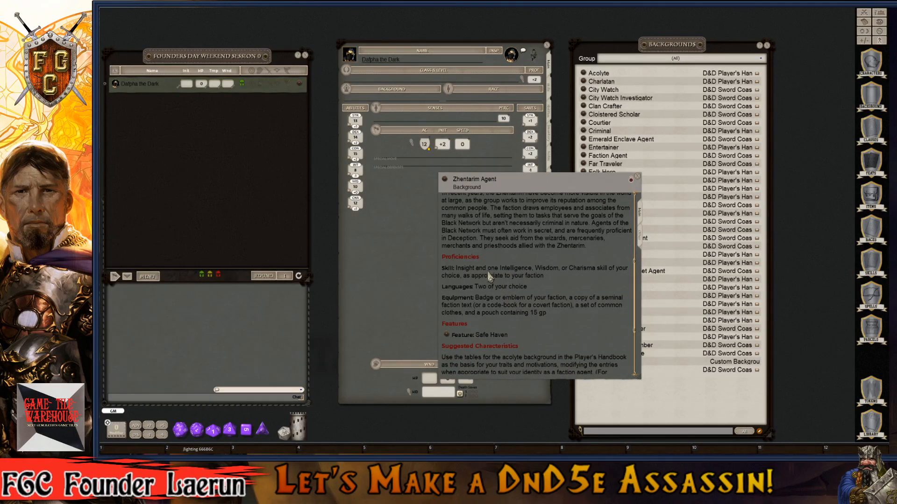
{"action": "scroll", "coordinate": [551, 286], "scroll_direction": "down", "scroll_amount": 1}
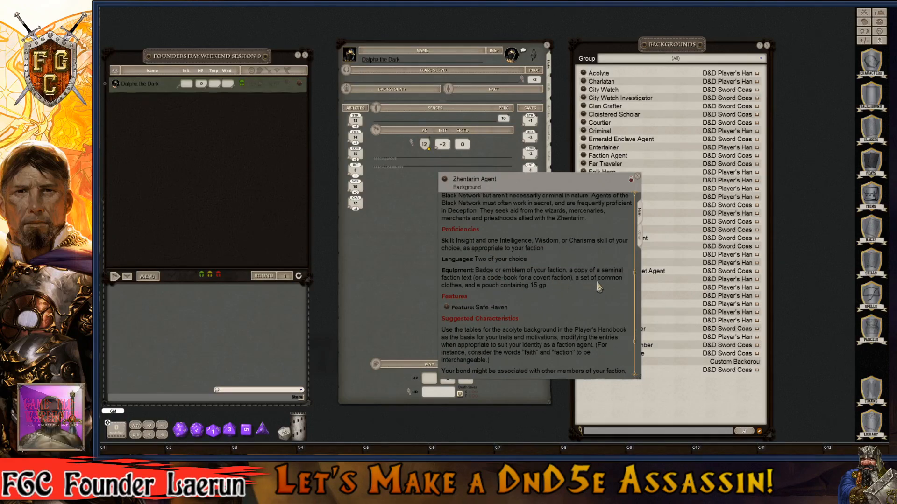
{"action": "scroll", "coordinate": [493, 307], "scroll_direction": "down", "scroll_amount": 1}
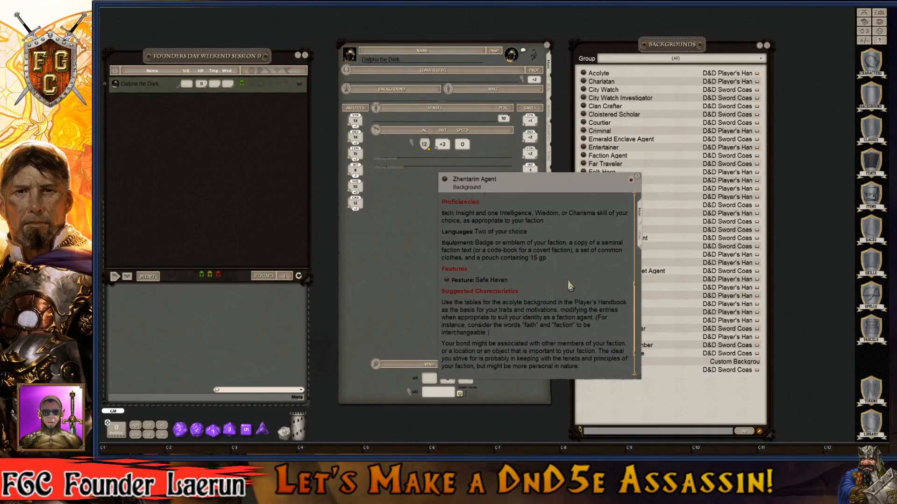
{"action": "scroll", "coordinate": [571, 286], "scroll_direction": "down", "scroll_amount": 1}
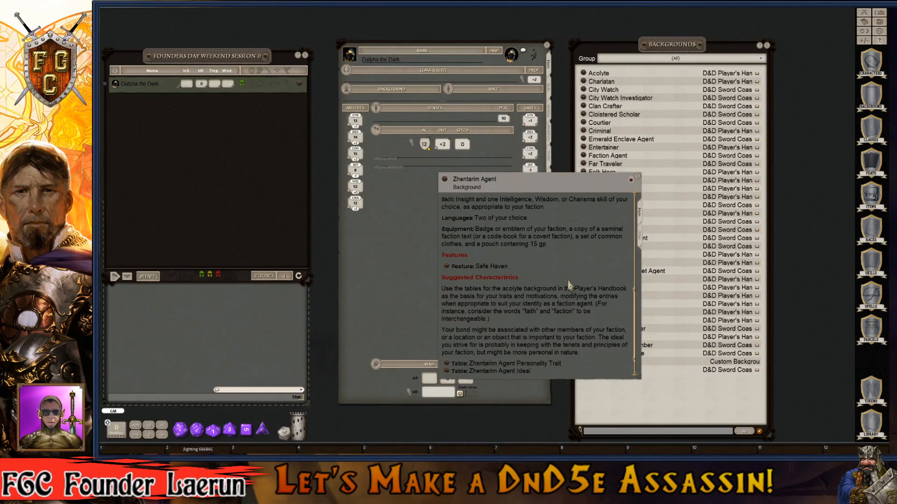
{"action": "left_click", "coordinate": [637, 177]}
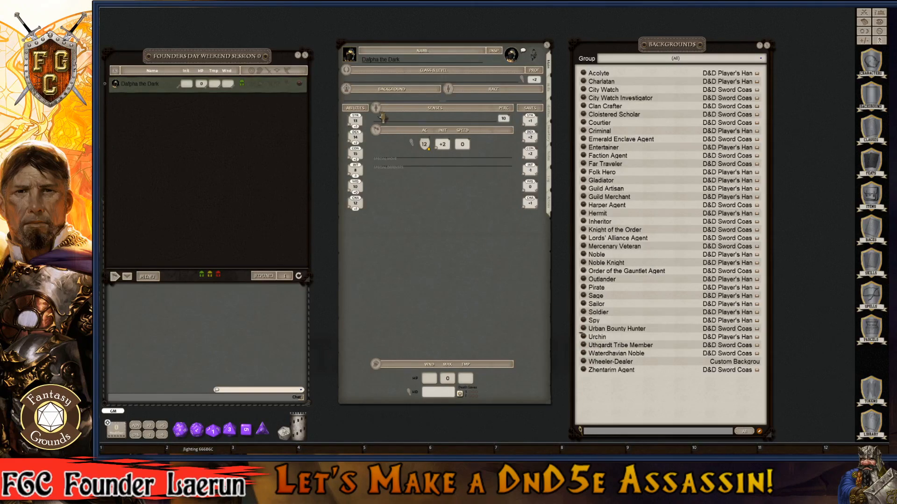
- Assign the Urchin background to the character and close the list of backgrounds
{"action": "left_click_drag", "start_coordinate": [355, 99], "coordinate": [354, 98]}
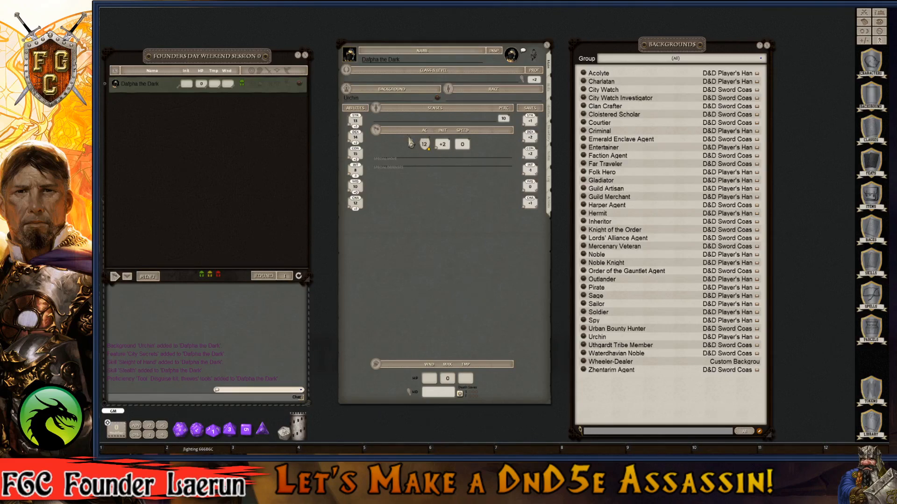
{"action": "left_click", "coordinate": [766, 45]}
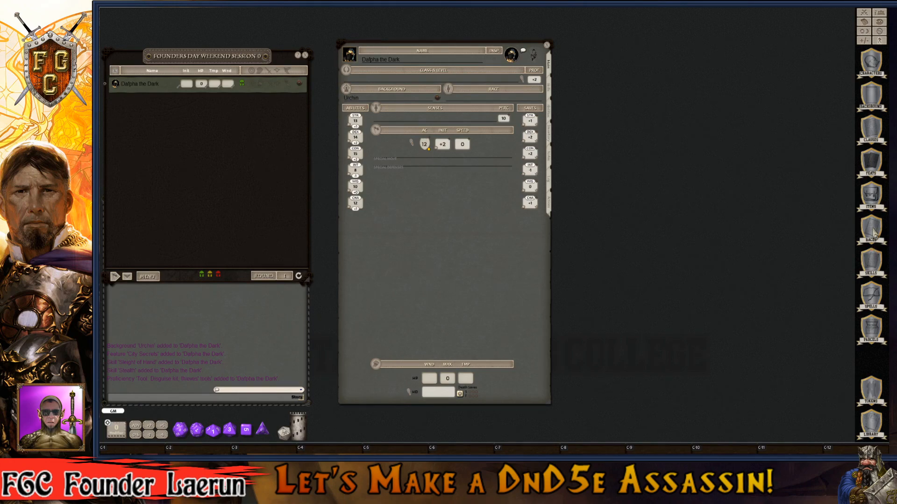
- Remove the Parcels category from the sidebar through the library's sidebar presets and close the library
{"action": "left_click", "coordinate": [871, 425]}
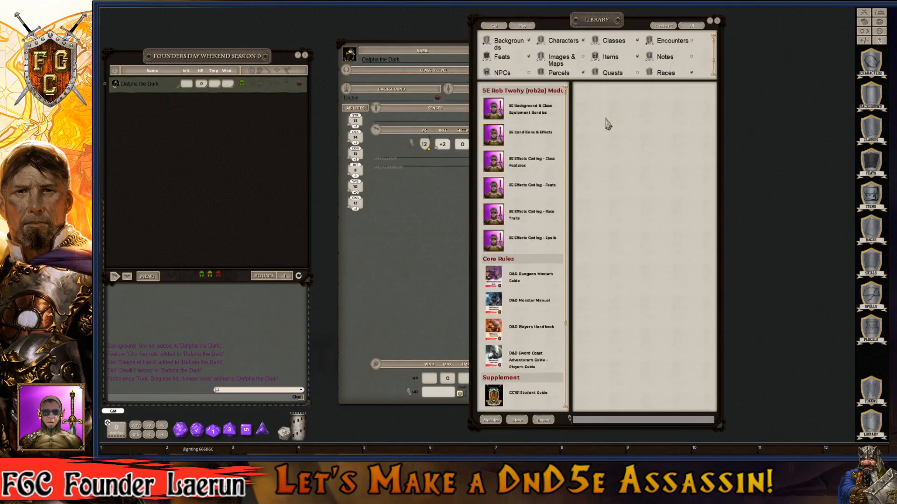
{"action": "left_click", "coordinate": [663, 25]}
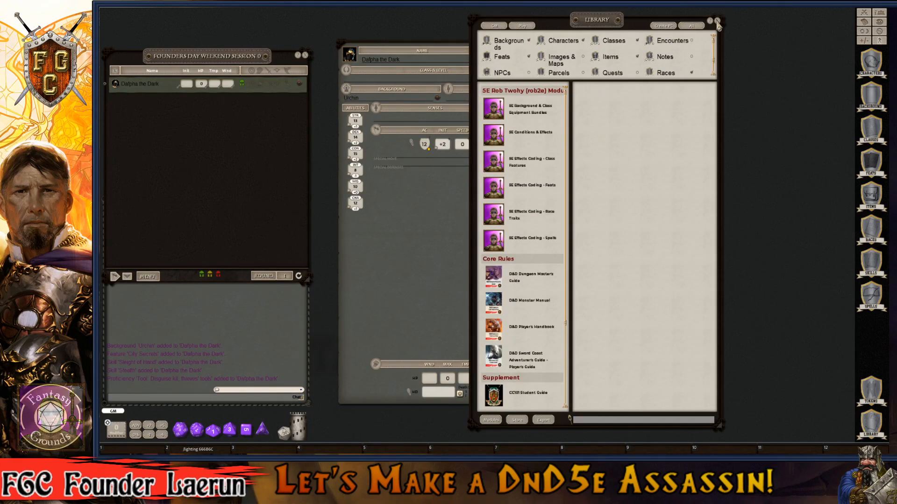
{"action": "left_click", "coordinate": [718, 21]}
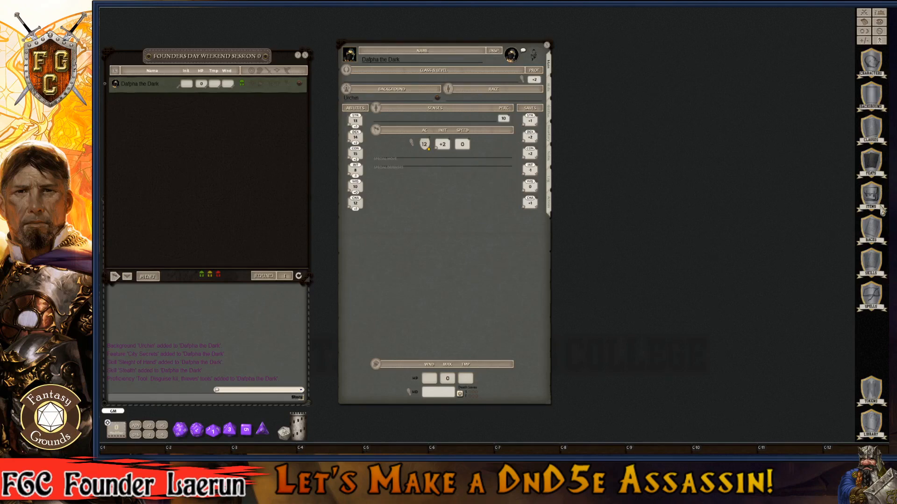
- Assign the Half-Orc race to the character from the list of races and close the list
{"action": "left_click", "coordinate": [872, 234]}
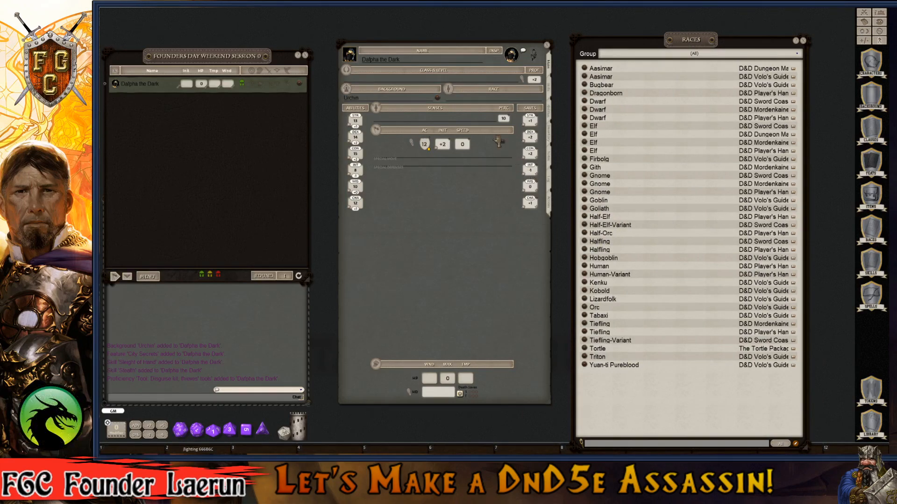
{"action": "left_click_drag", "start_coordinate": [453, 103], "coordinate": [461, 103]}
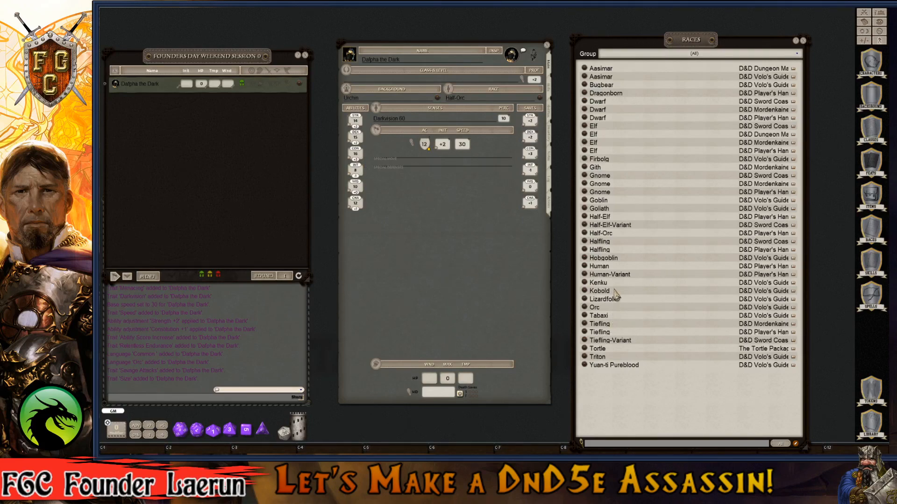
{"action": "left_click", "coordinate": [803, 41]}
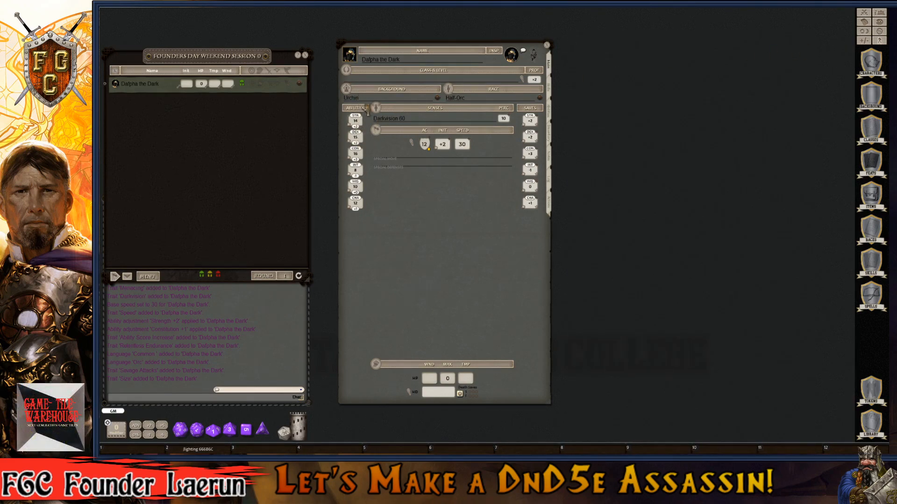
- Open the character's class and level details and place that window beside the character sheet
{"action": "key", "text": "ctrl"}
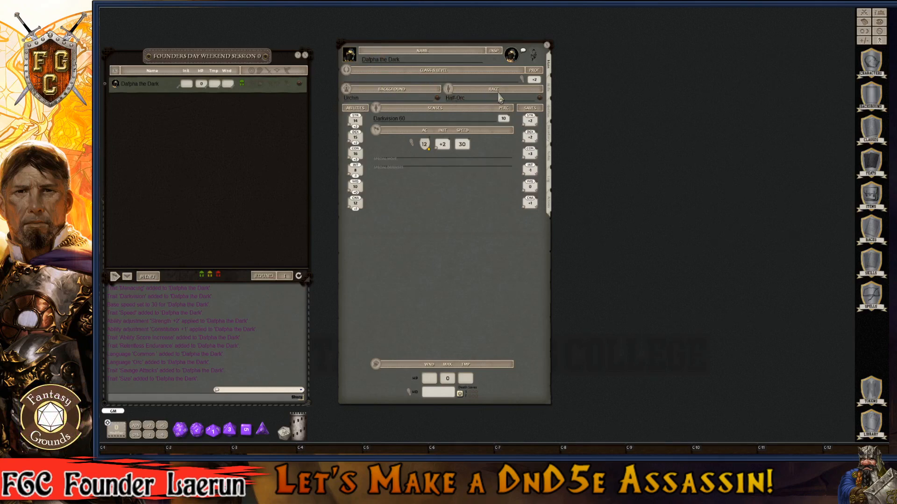
{"action": "left_click", "coordinate": [522, 81]}
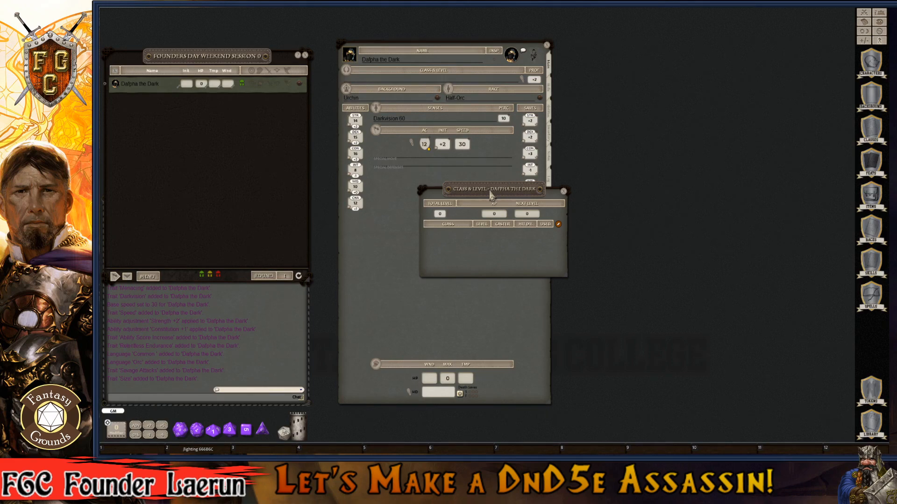
{"action": "left_click_drag", "start_coordinate": [496, 192], "coordinate": [642, 50]}
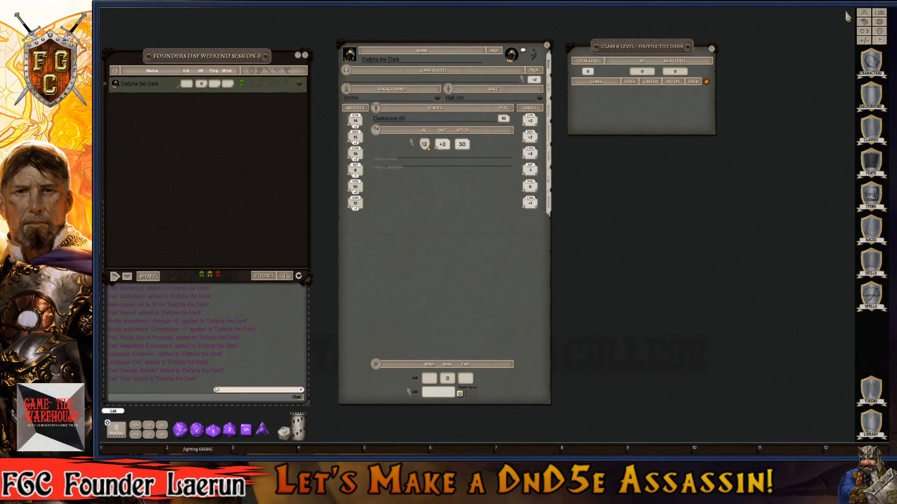
{"action": "key", "text": "ctrl"}
{"action": "key", "text": "ctrl"}
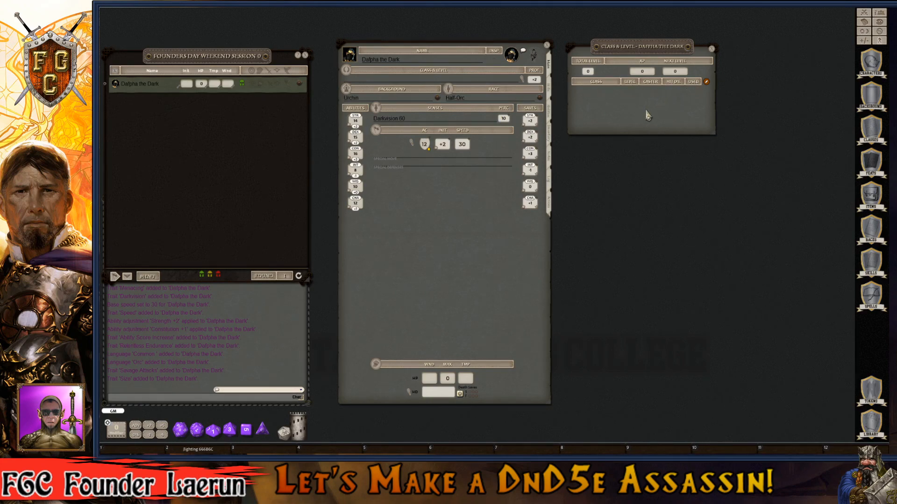
{"action": "left_click_drag", "start_coordinate": [645, 113], "coordinate": [637, 114]}
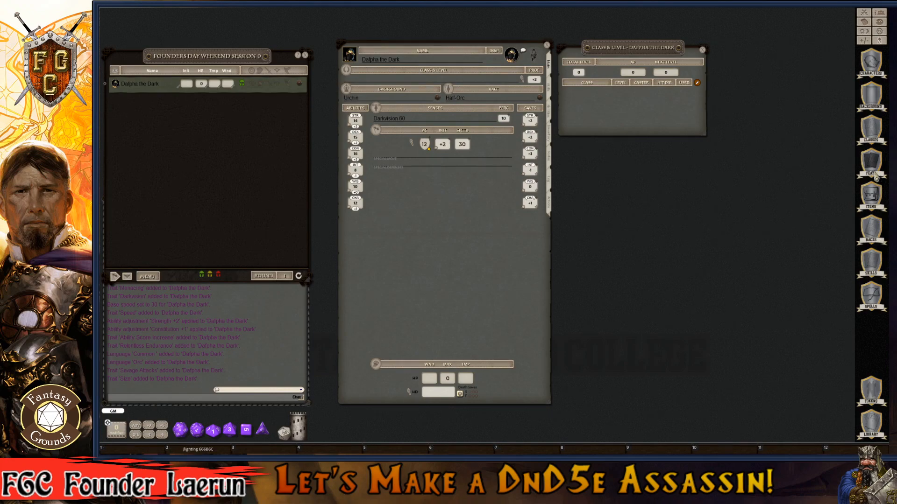
- Assign the Rogue class to the character from the list of classes and close the list
{"action": "left_click", "coordinate": [876, 136]}
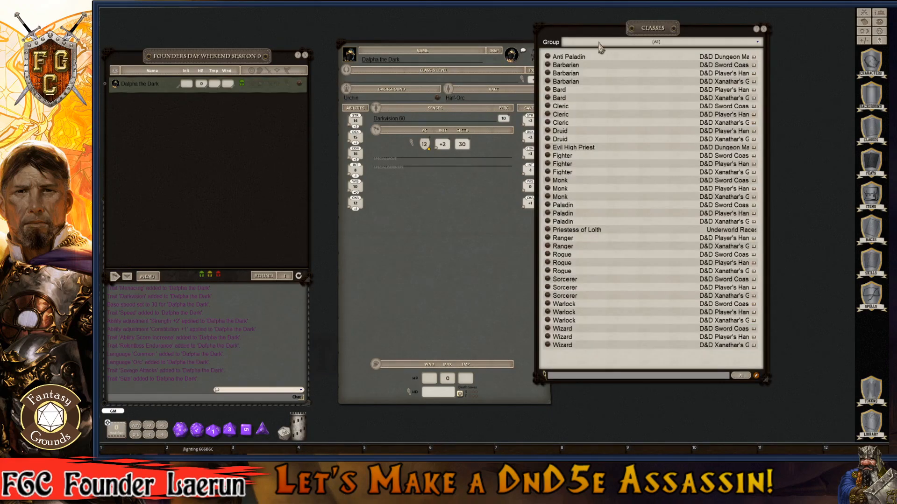
{"action": "left_click_drag", "start_coordinate": [598, 48], "coordinate": [706, 169]}
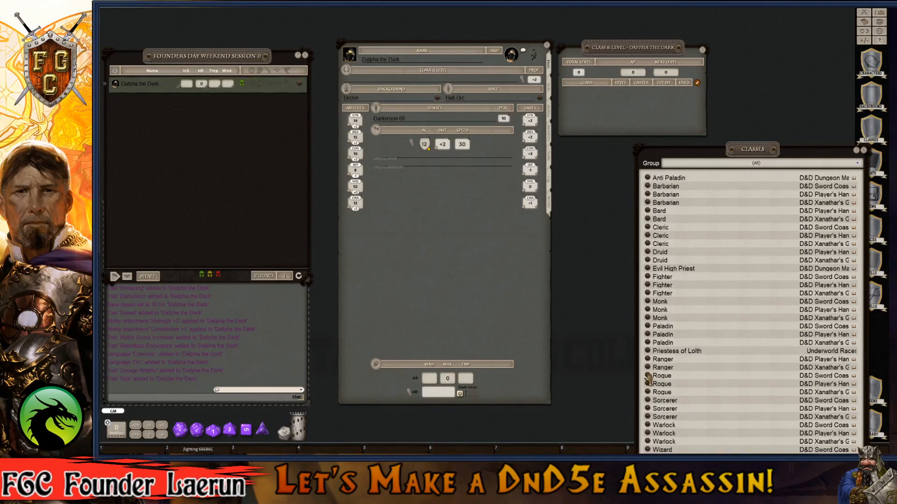
{"action": "left_click_drag", "start_coordinate": [648, 380], "coordinate": [584, 105]}
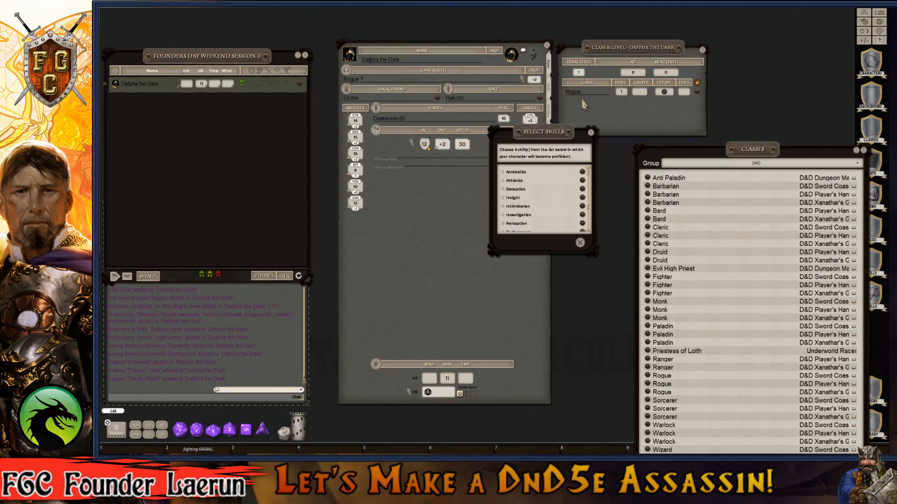
{"action": "left_click", "coordinate": [864, 150]}
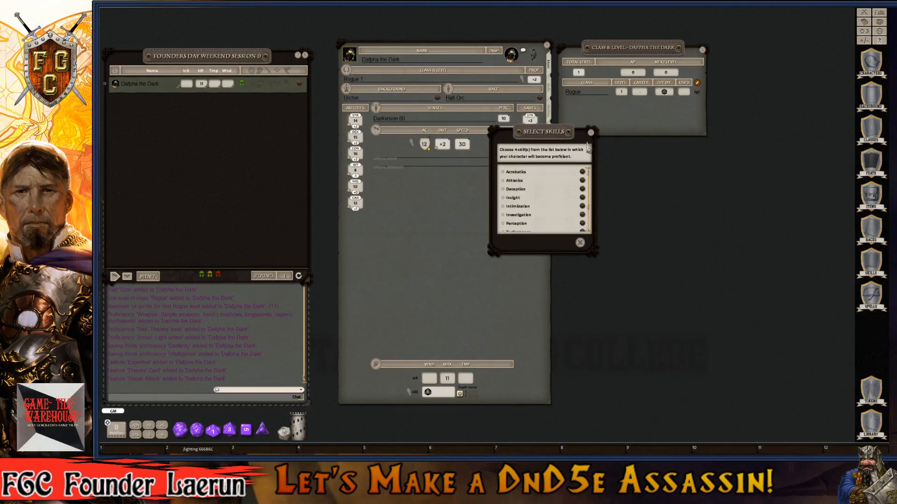
- Choose Acrobatics, Athletics, Deception and Perception as the Rogue's four skill proficiencies and confirm the selection
{"action": "left_click_drag", "start_coordinate": [565, 146], "coordinate": [650, 198]}
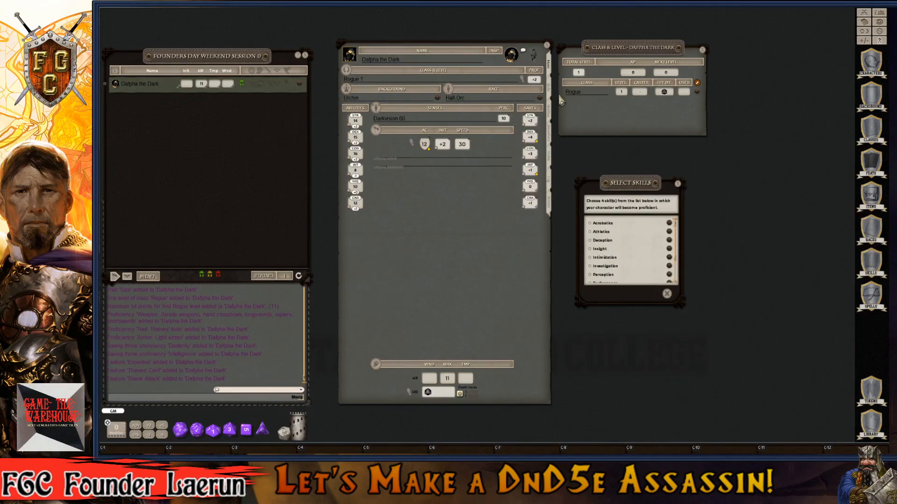
{"action": "left_click", "coordinate": [550, 87]}
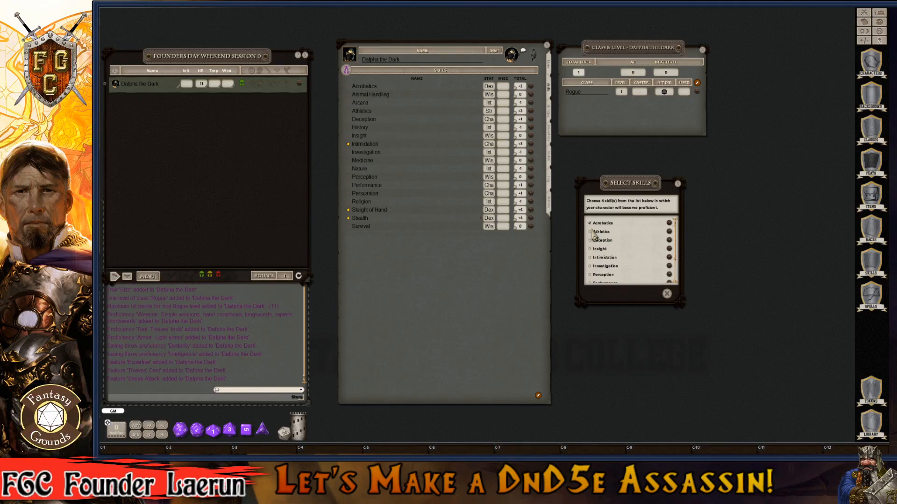
{"action": "scroll", "coordinate": [644, 238], "scroll_direction": "down", "scroll_amount": 3}
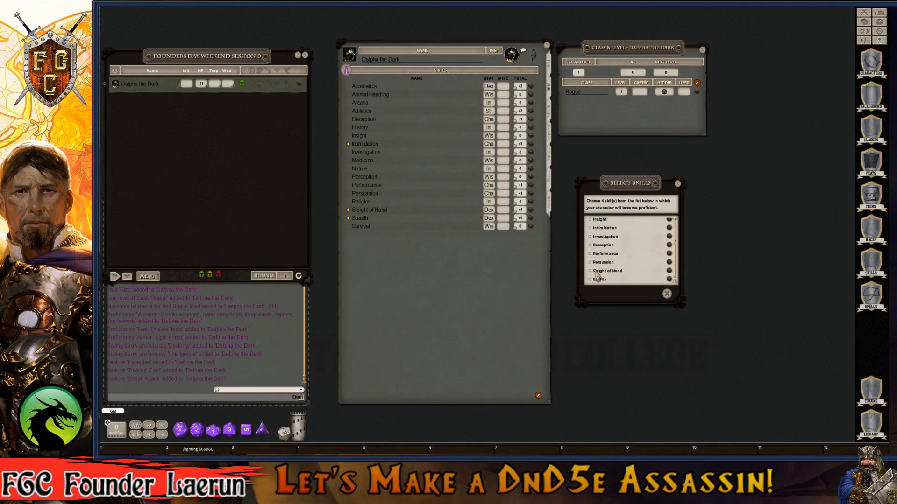
{"action": "scroll", "coordinate": [619, 271], "scroll_direction": "up", "scroll_amount": 1}
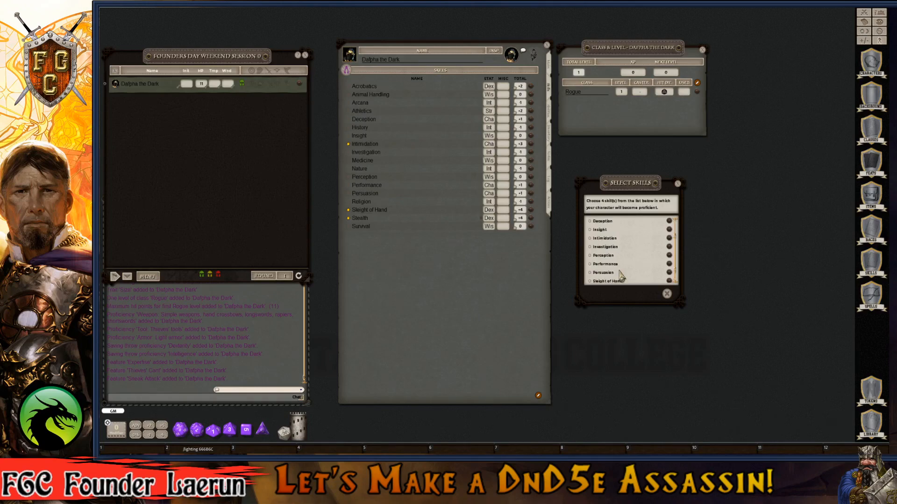
{"action": "key", "text": "ctrl"}
{"action": "scroll", "coordinate": [617, 261], "scroll_direction": "up", "scroll_amount": 1}
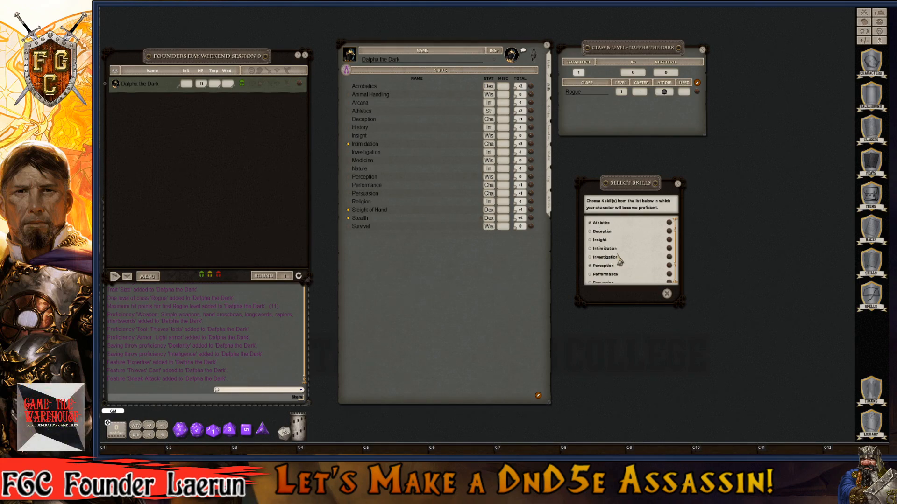
{"action": "key", "text": "ctrl"}
{"action": "scroll", "coordinate": [619, 241], "scroll_direction": "up", "scroll_amount": 1}
{"action": "left_click", "coordinate": [591, 240]}
{"action": "scroll", "coordinate": [626, 247], "scroll_direction": "down", "scroll_amount": 2}
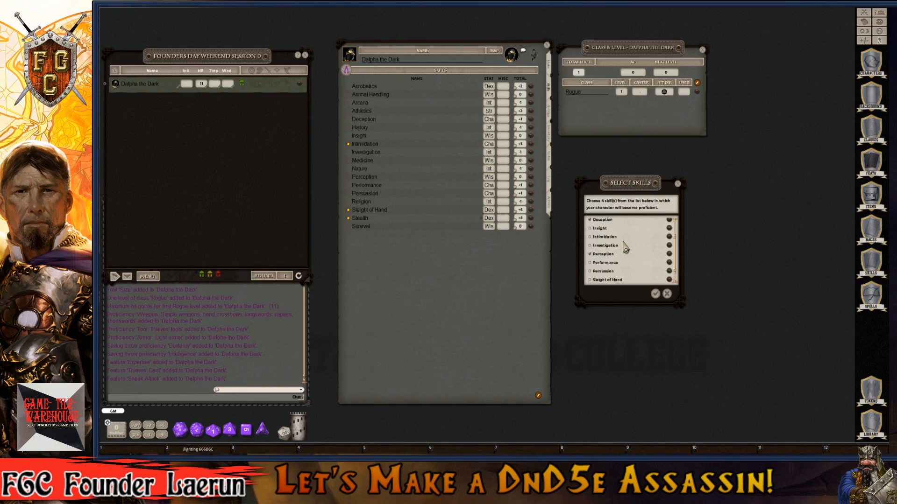
{"action": "scroll", "coordinate": [625, 247], "scroll_direction": "down", "scroll_amount": 1}
{"action": "key", "text": "ctrl"}
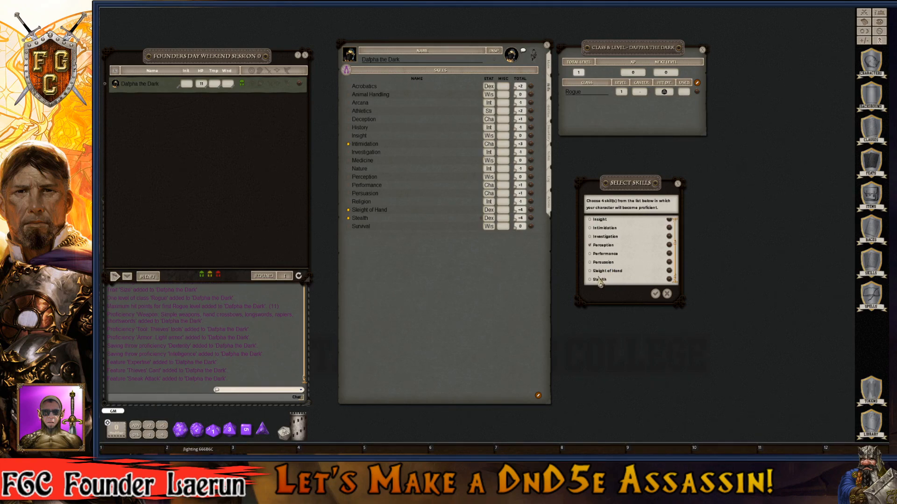
{"action": "left_click", "coordinate": [656, 294]}
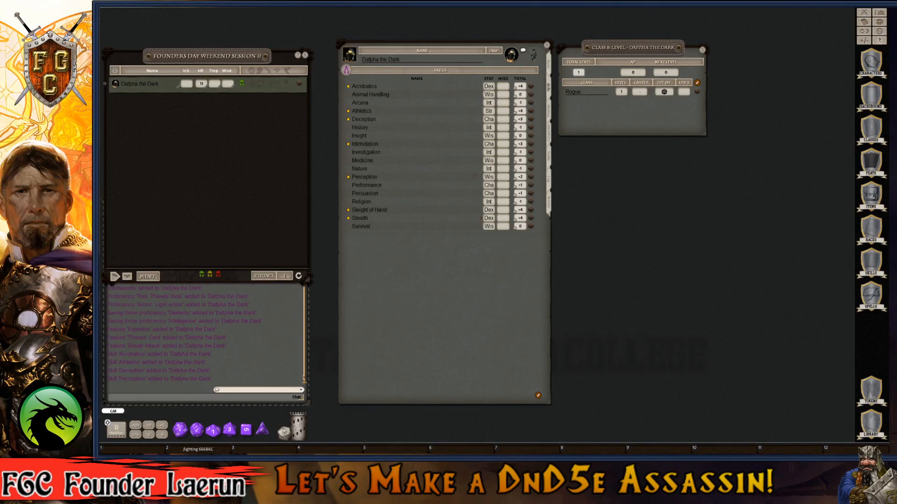
- Move the class and level window clear of the character sheet, enlarge it slightly and raise the Rogue class to level 2
{"action": "left_click_drag", "start_coordinate": [643, 118], "coordinate": [660, 136]}
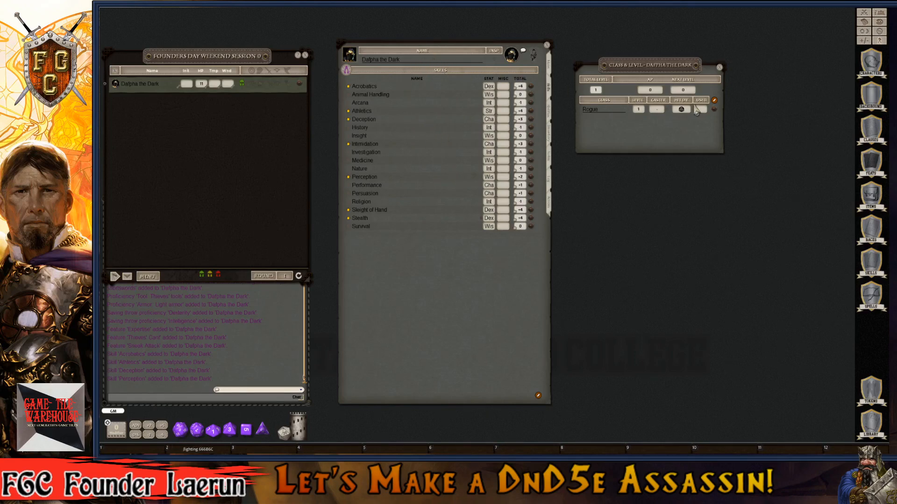
{"action": "left_click", "coordinate": [871, 425]}
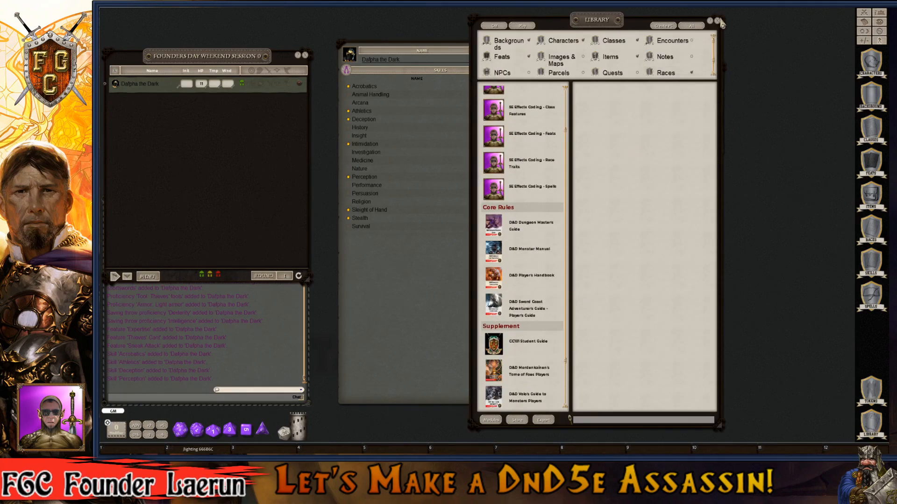
{"action": "left_click", "coordinate": [717, 21]}
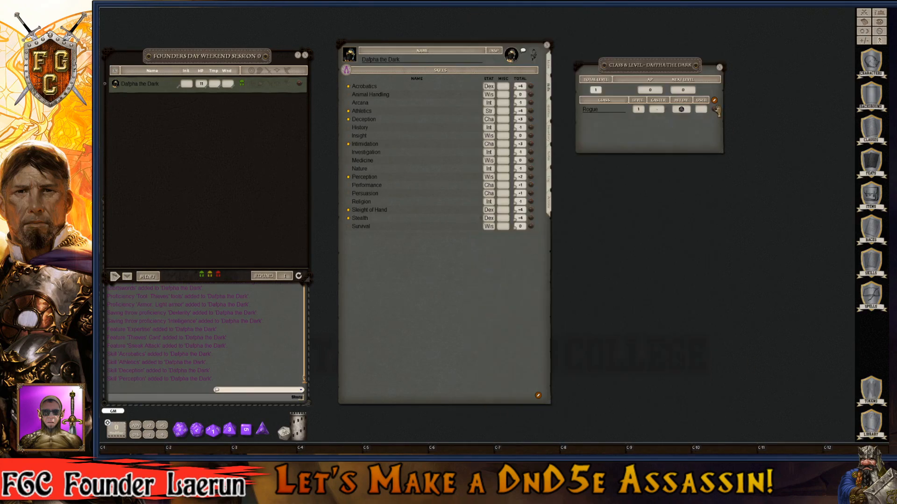
{"action": "mouse_move", "coordinate": [722, 152]}
{"action": "left_mouse_down"}
{"action": "mouse_move", "coordinate": [761, 155]}
{"action": "mouse_move", "coordinate": [721, 157]}
{"action": "left_mouse_up"}
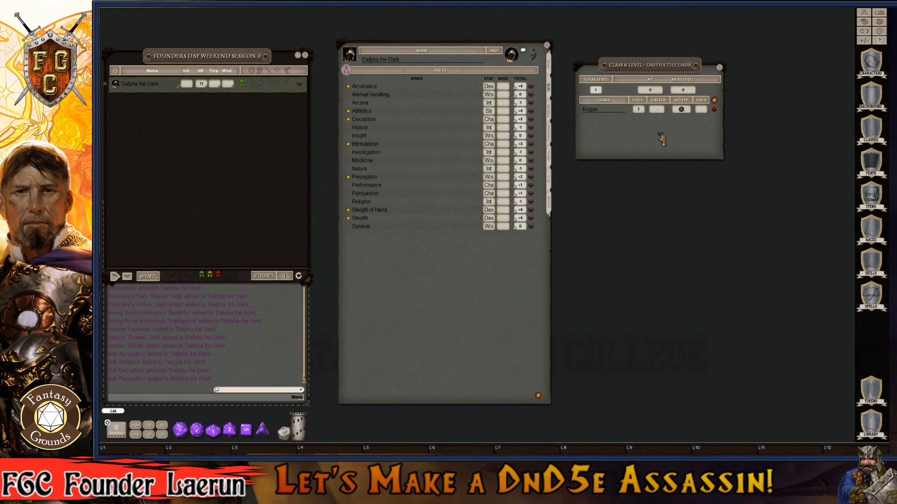
{"action": "left_click_drag", "start_coordinate": [662, 138], "coordinate": [663, 140]}
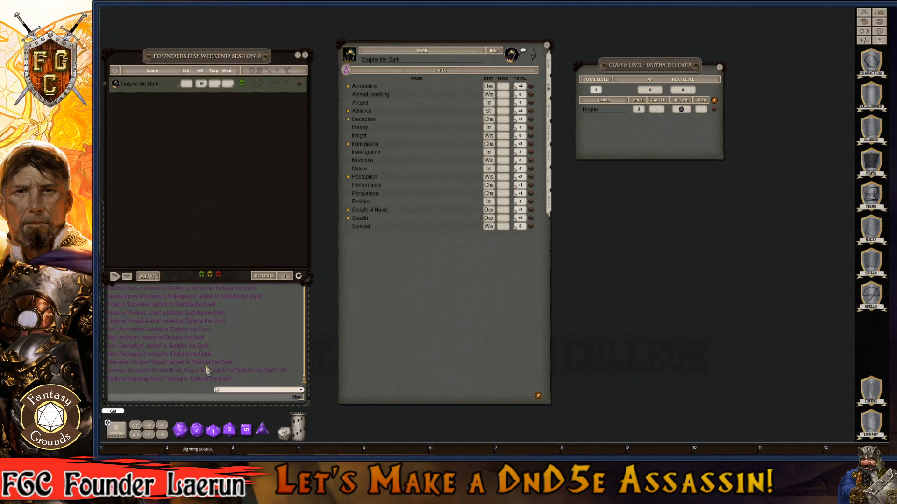
- Return to the character's main page and raise the Rogue class to level 3
{"action": "key", "text": "ctrl"}
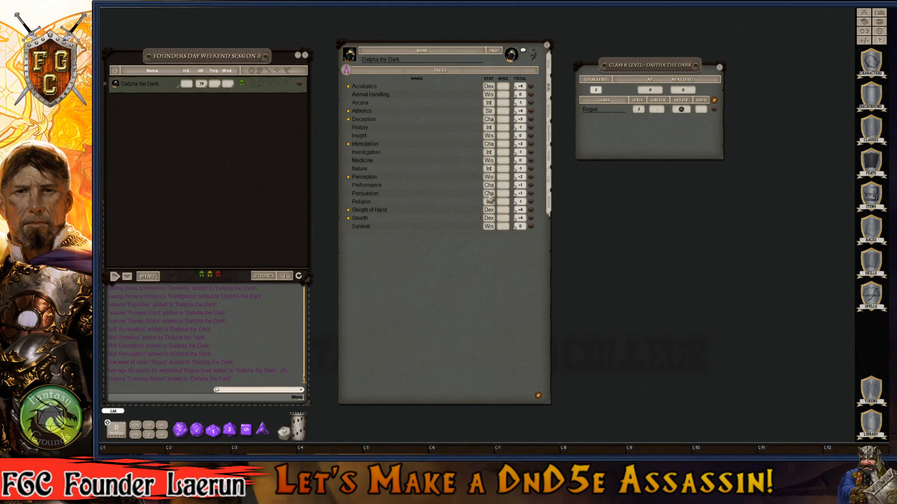
{"action": "left_click", "coordinate": [551, 68]}
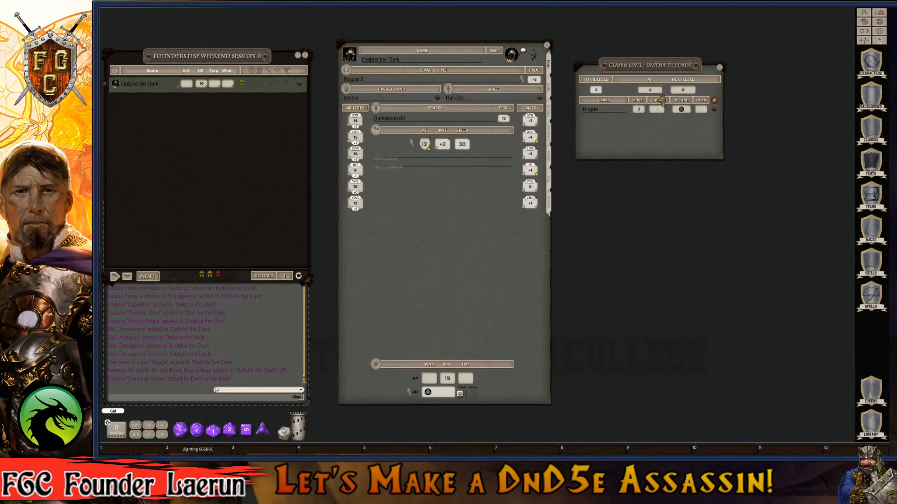
{"action": "key", "text": "ctrl"}
{"action": "left_click", "coordinate": [716, 112], "text": "ctrl"}
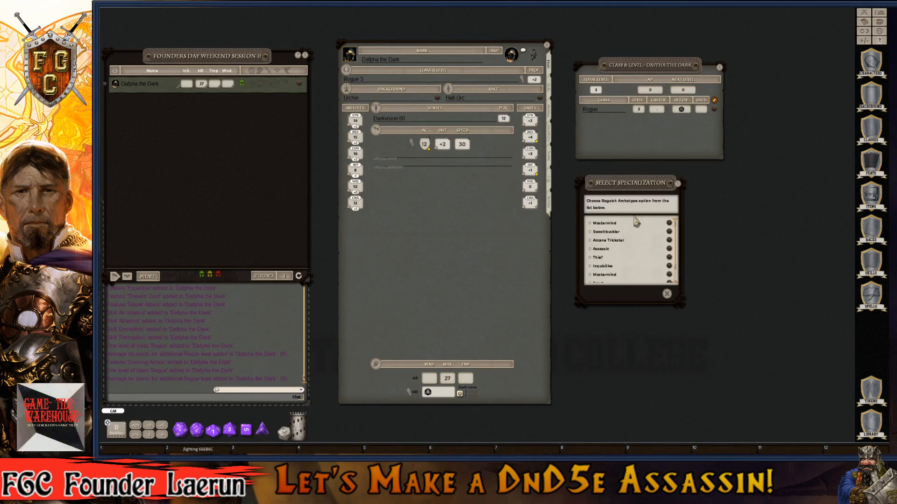
- Choose Assassin as the Roguish Archetype and confirm the specialization
{"action": "key", "text": "ctrl"}
{"action": "scroll", "coordinate": [643, 243], "scroll_direction": "down", "scroll_amount": 1}
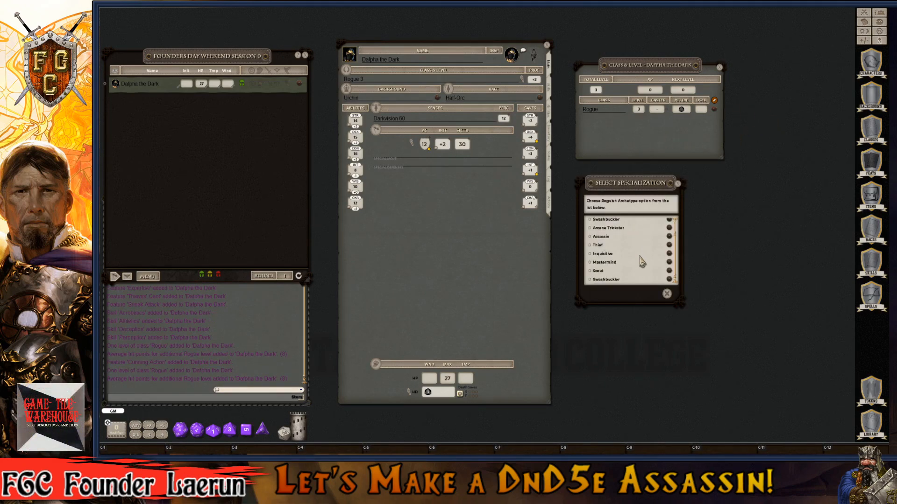
{"action": "scroll", "coordinate": [625, 272], "scroll_direction": "up", "scroll_amount": 1}
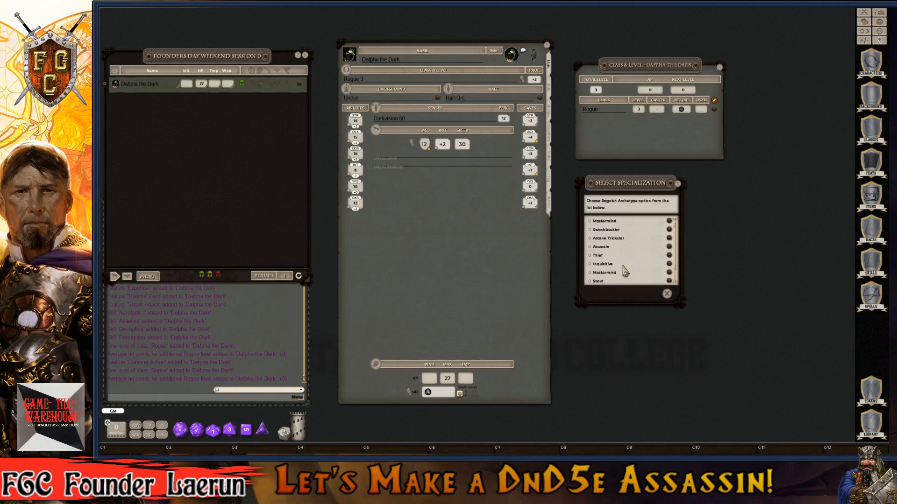
{"action": "left_click", "coordinate": [590, 250]}
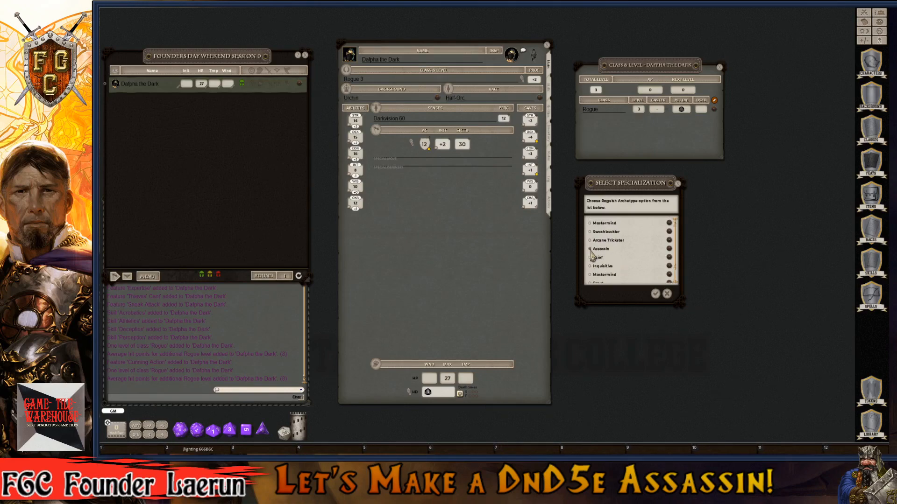
{"action": "left_click", "coordinate": [654, 294]}
- Raise the Rogue class by two more levels to level 5
{"action": "key", "text": "ctrl"}
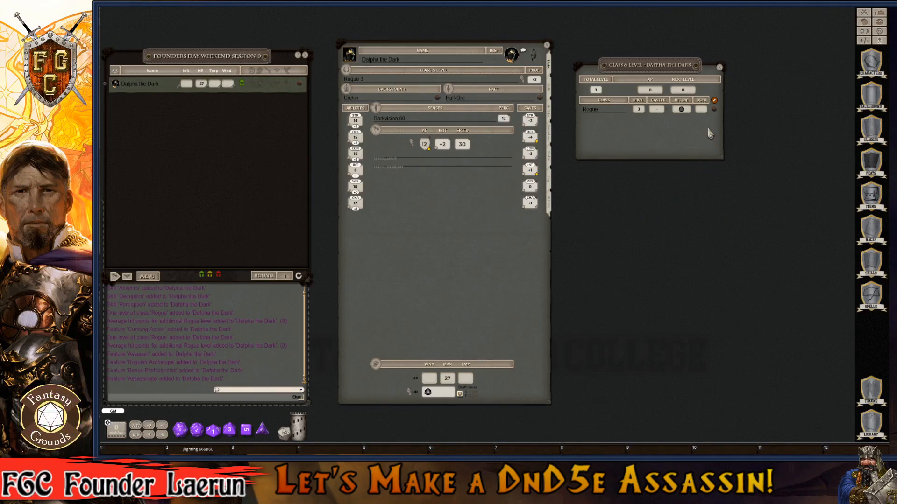
{"action": "left_click", "coordinate": [715, 114], "text": "ctrl"}
{"action": "key", "text": "ctrl"}
{"action": "key", "text": "ctrl"}
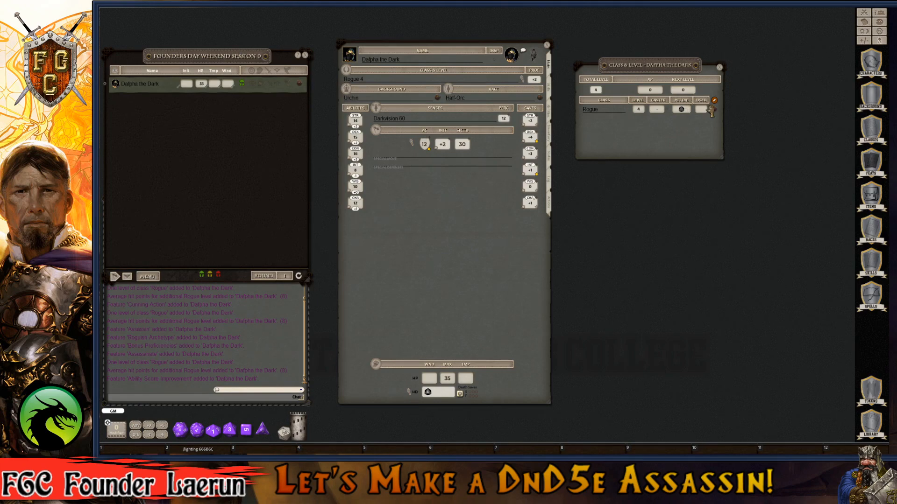
{"action": "left_click", "coordinate": [715, 113], "text": "ctrl"}
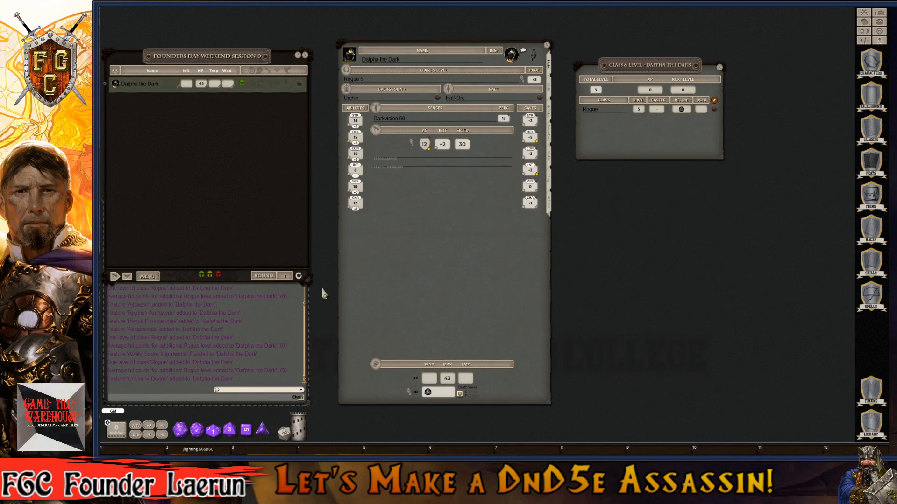
{"action": "key", "text": "ctrl"}
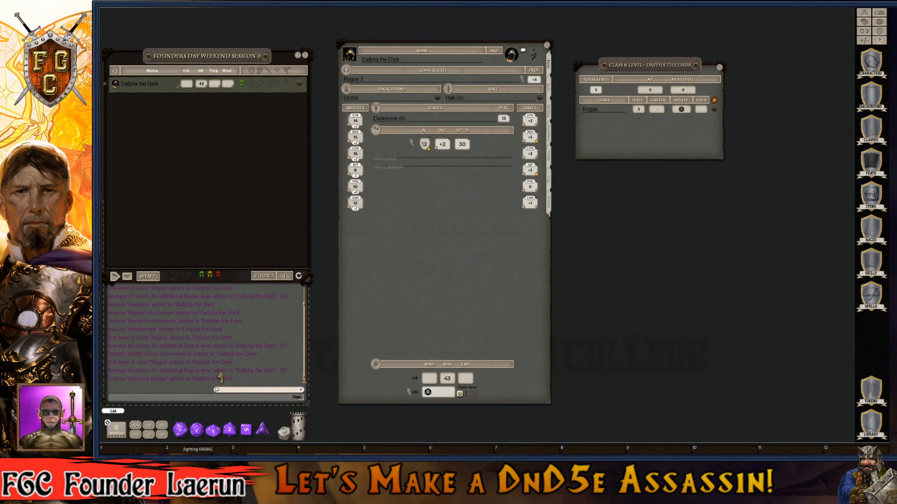
{"action": "key", "text": "ctrl"}
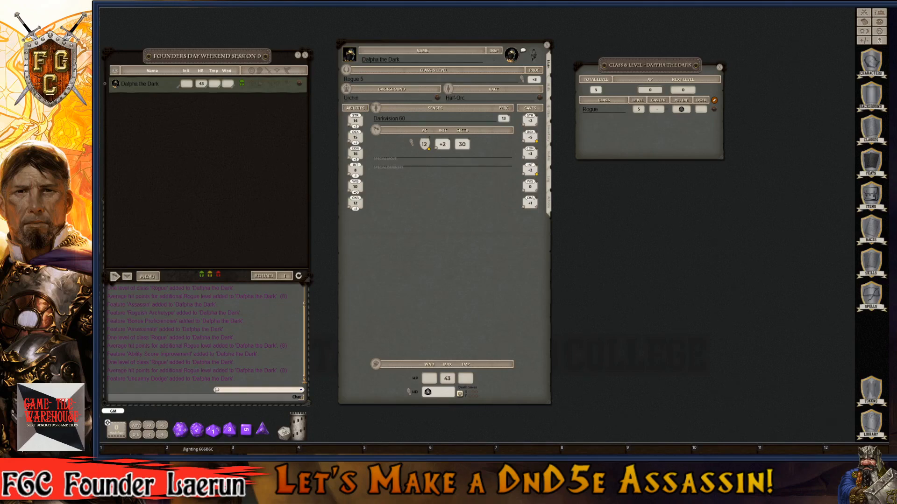
{"action": "key", "text": "ctrl"}
{"action": "key", "text": "ctrl"}
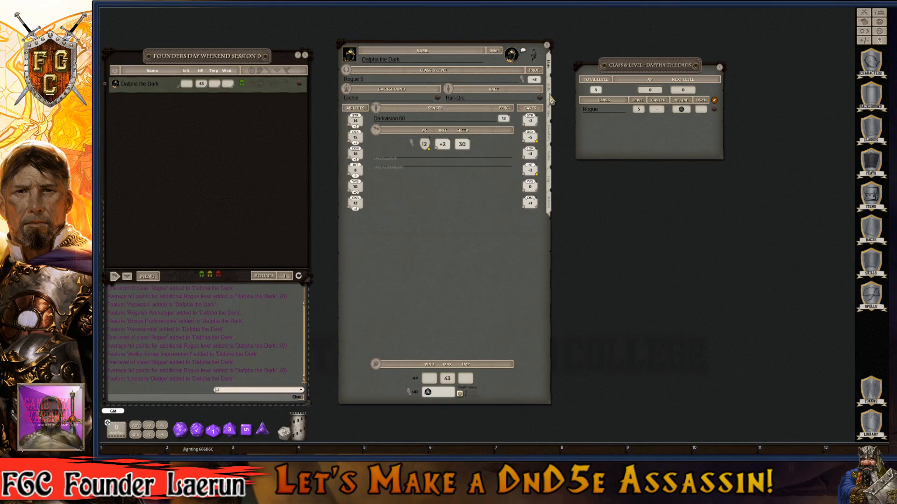
- Check the character's skills, then delete the separate thieves' tools entry that duplicates the one listed with the disguise kit in the proficiencies
{"action": "left_click", "coordinate": [550, 93]}
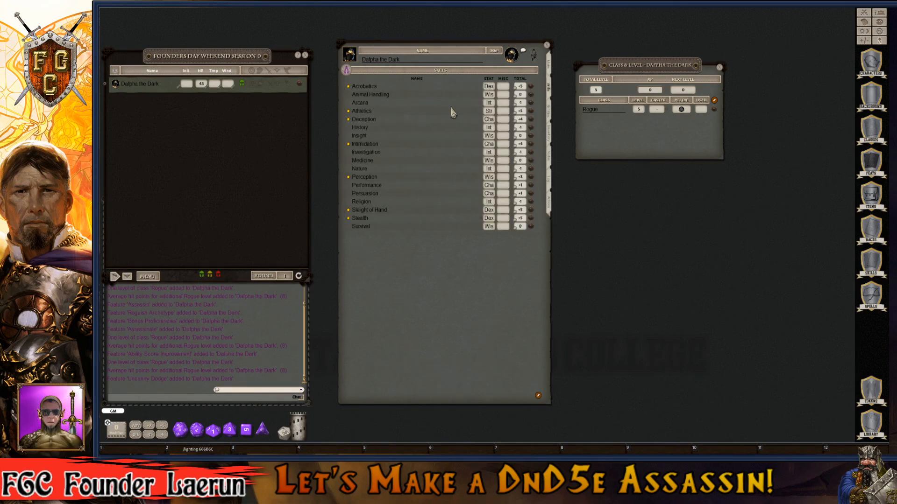
{"action": "key", "text": "ctrl"}
{"action": "left_click", "coordinate": [549, 111]}
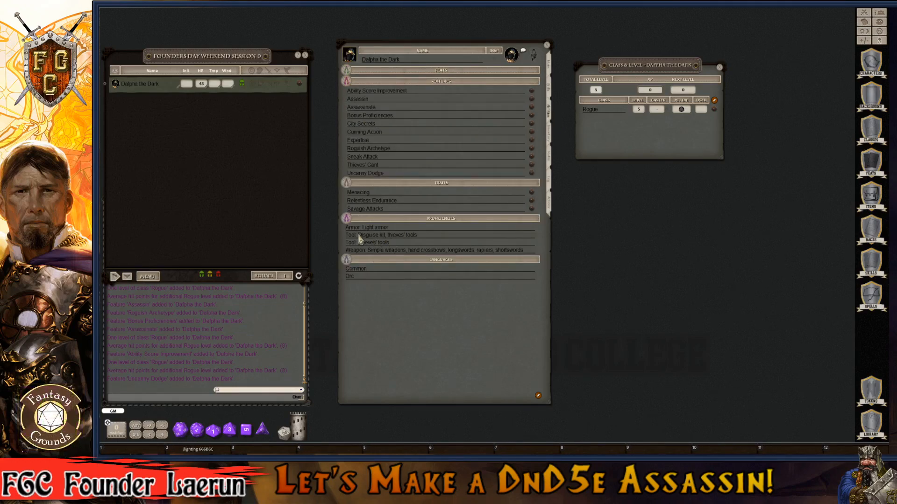
{"action": "key", "text": "ctrl"}
{"action": "left_click_drag", "start_coordinate": [394, 246], "coordinate": [338, 244]}
{"action": "key", "text": "Delete"}
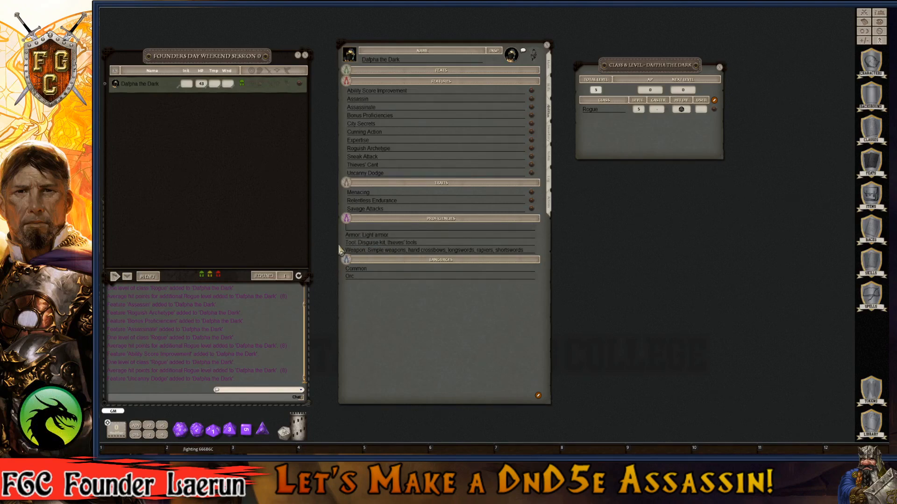
{"action": "key", "text": "ctrl"}
{"action": "right_click", "coordinate": [461, 228]}
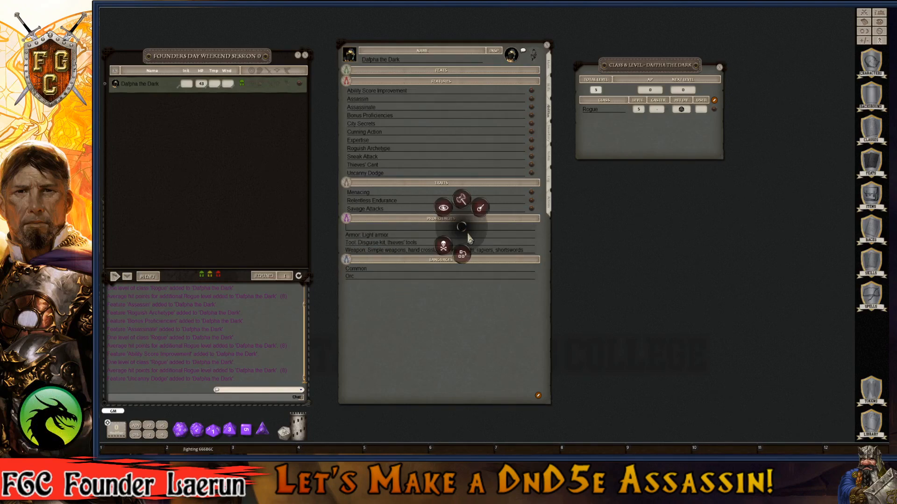
{"action": "left_click", "coordinate": [443, 247]}
{"action": "left_click", "coordinate": [417, 245]}
{"action": "key", "text": "ctrl"}
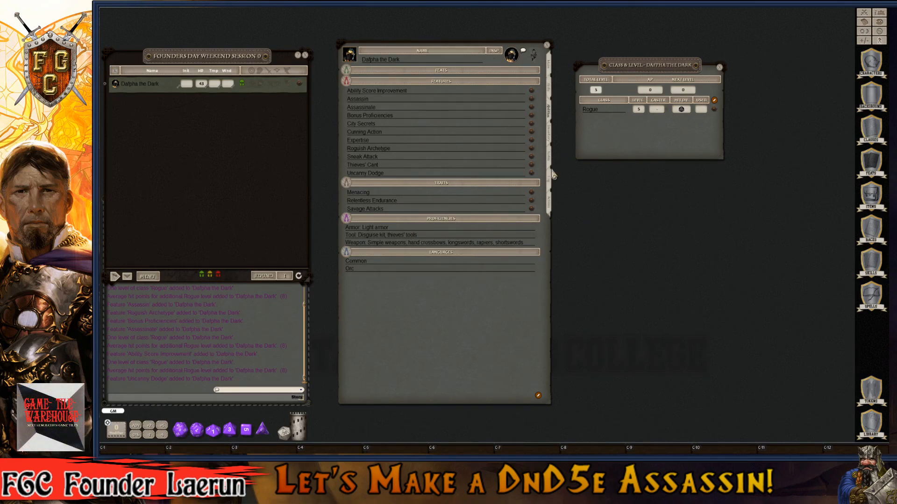
- Read the description of the Ability Score Improvement feature in the character's features list
{"action": "key", "text": "ctrl"}
{"action": "left_click", "coordinate": [533, 94], "text": "ctrl"}
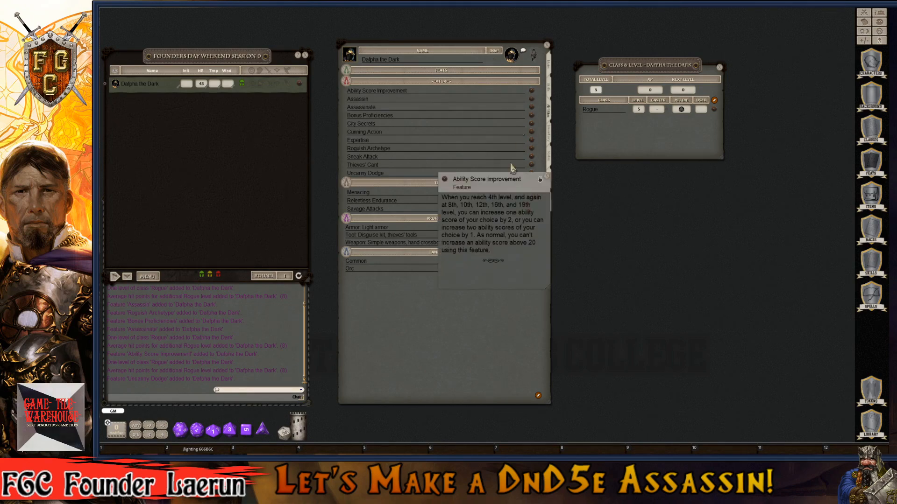
{"action": "left_click", "coordinate": [546, 176]}
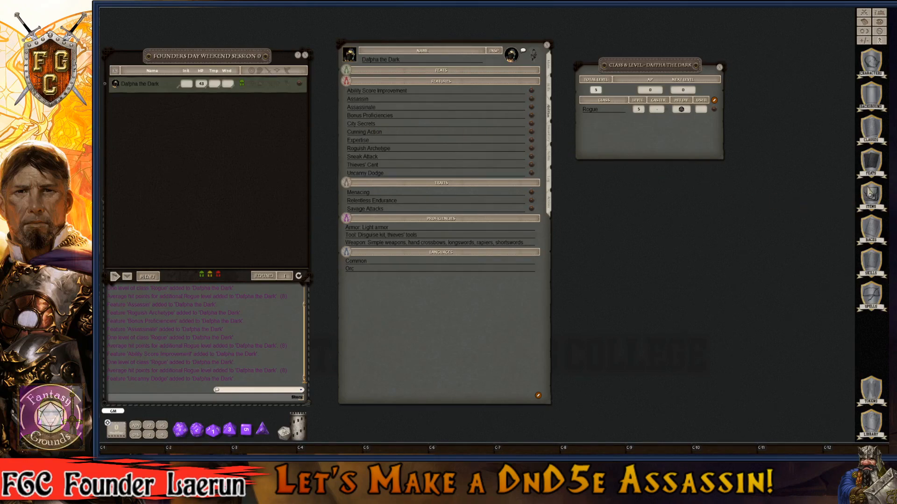
- Browse the available feats and read the description of the Resilient feat
{"action": "left_click", "coordinate": [871, 173]}
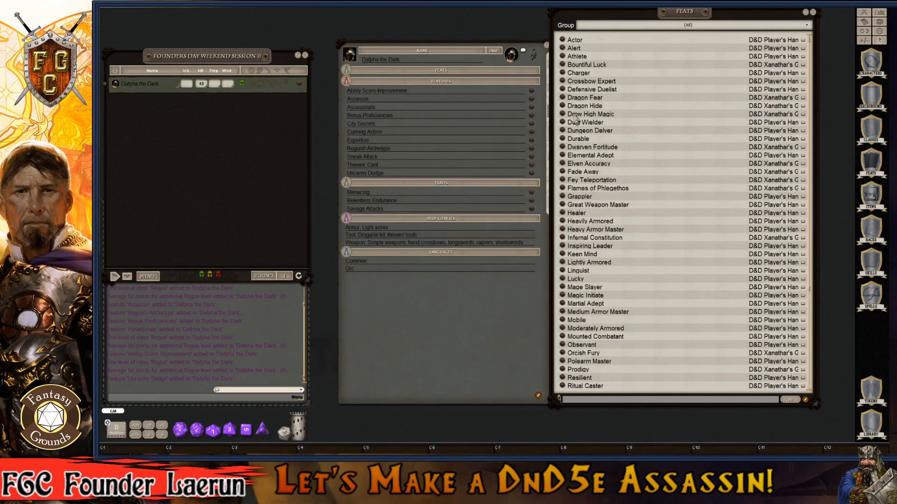
{"action": "scroll", "coordinate": [587, 84], "scroll_direction": "down", "scroll_amount": 5}
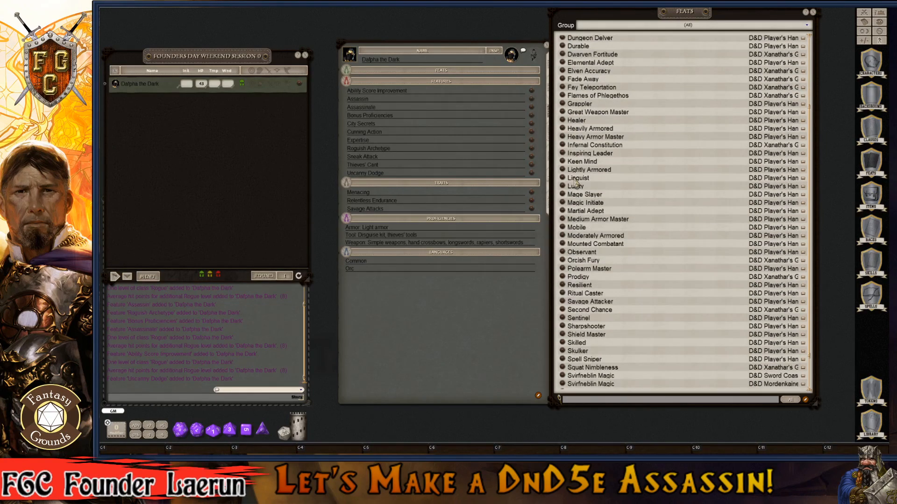
{"action": "scroll", "coordinate": [576, 183], "scroll_direction": "down", "scroll_amount": 2}
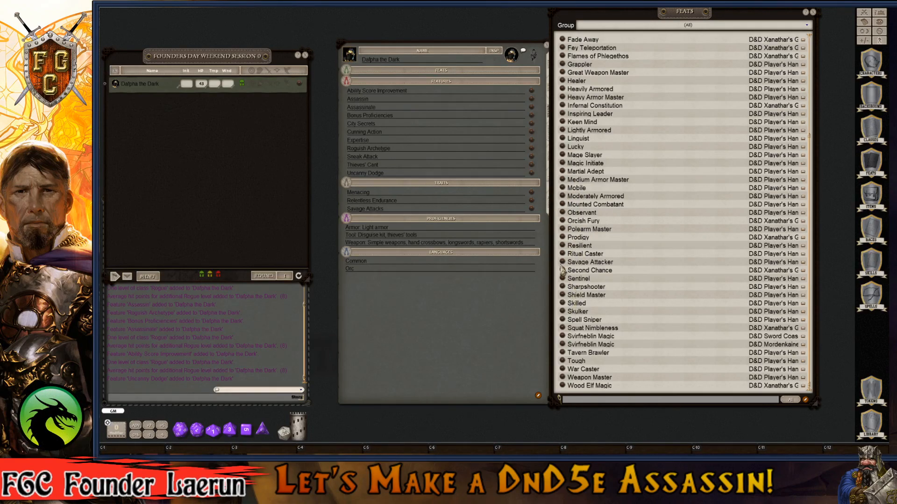
{"action": "left_click", "coordinate": [563, 248]}
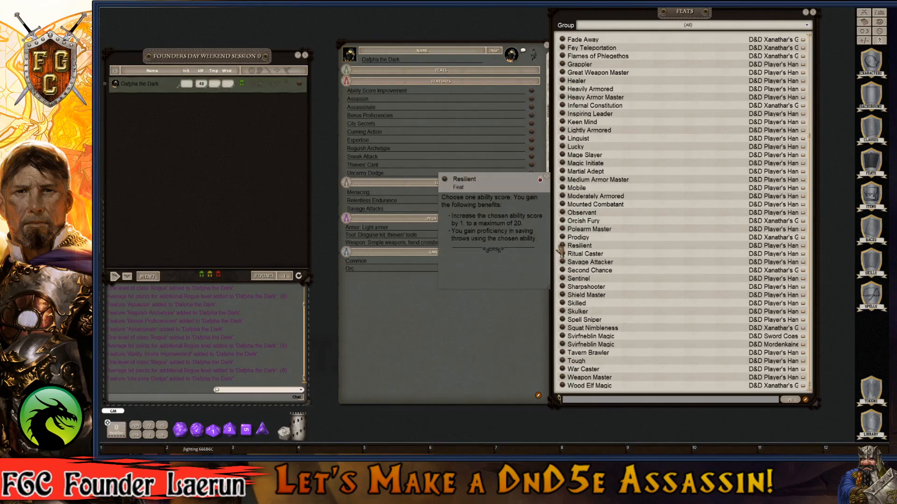
{"action": "left_click", "coordinate": [547, 178]}
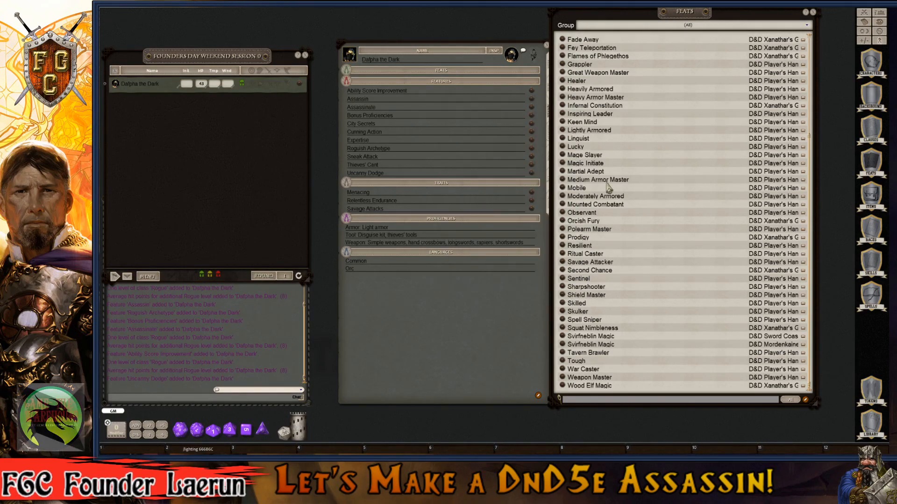
- Read the full description of the Squat Nimbleness feat, then close the feats list
{"action": "left_click", "coordinate": [563, 328]}
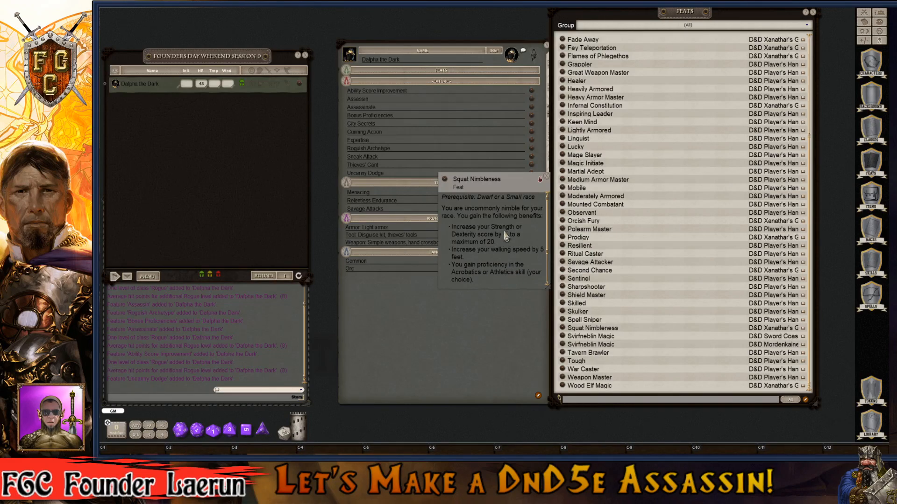
{"action": "scroll", "coordinate": [506, 235], "scroll_direction": "down", "scroll_amount": 3}
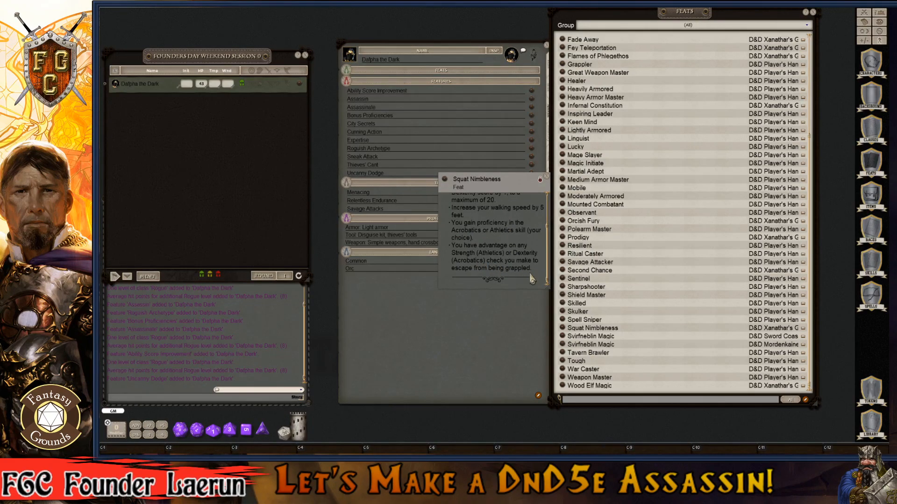
{"action": "scroll", "coordinate": [542, 211], "scroll_direction": "up", "scroll_amount": 3}
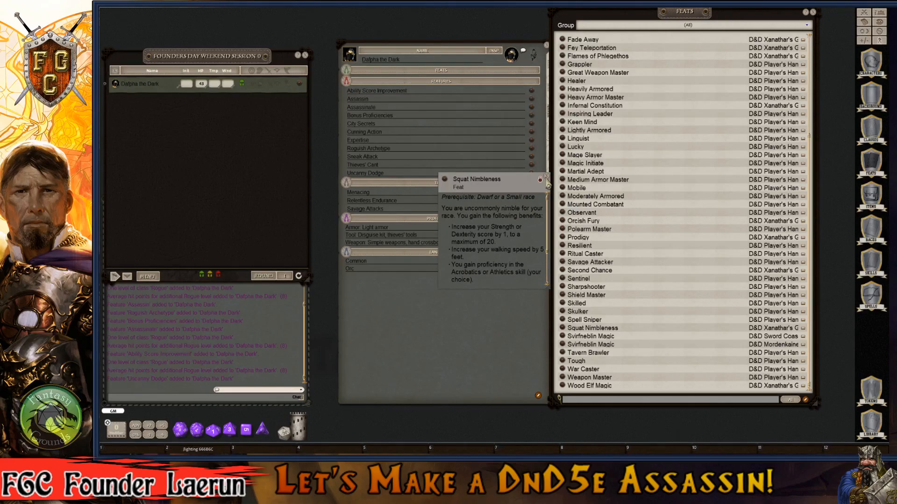
{"action": "scroll", "coordinate": [630, 207], "scroll_direction": "up", "scroll_amount": 3}
{"action": "scroll", "coordinate": [630, 207], "scroll_direction": "up", "scroll_amount": 2}
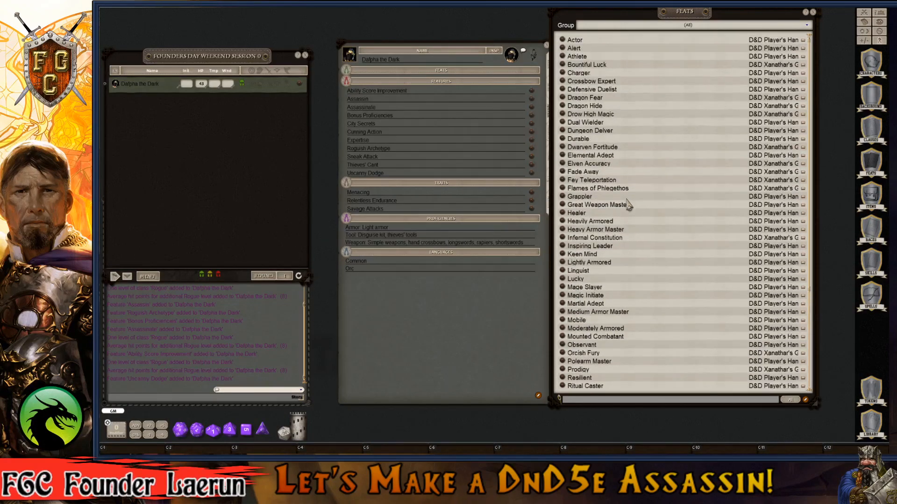
{"action": "left_click", "coordinate": [812, 13]}
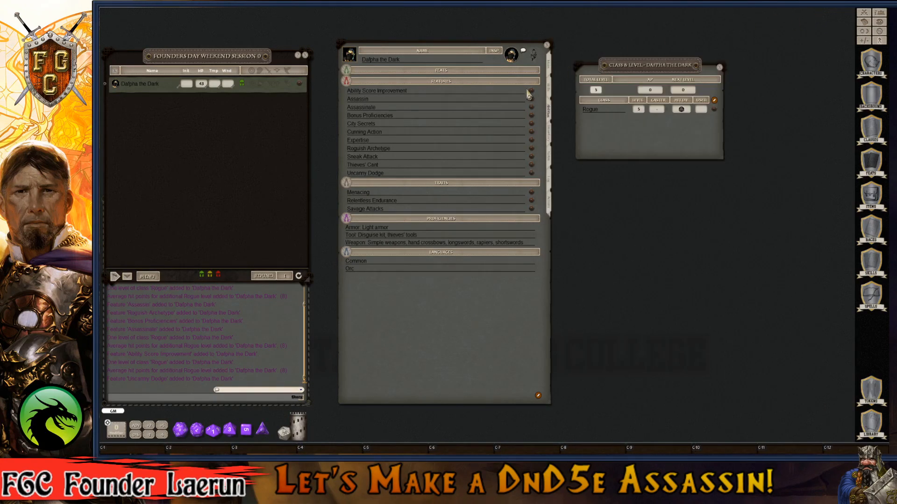
- Return to the character's main page and set Dexterity to 16 and Charisma to 13
{"action": "left_click", "coordinate": [552, 95]}
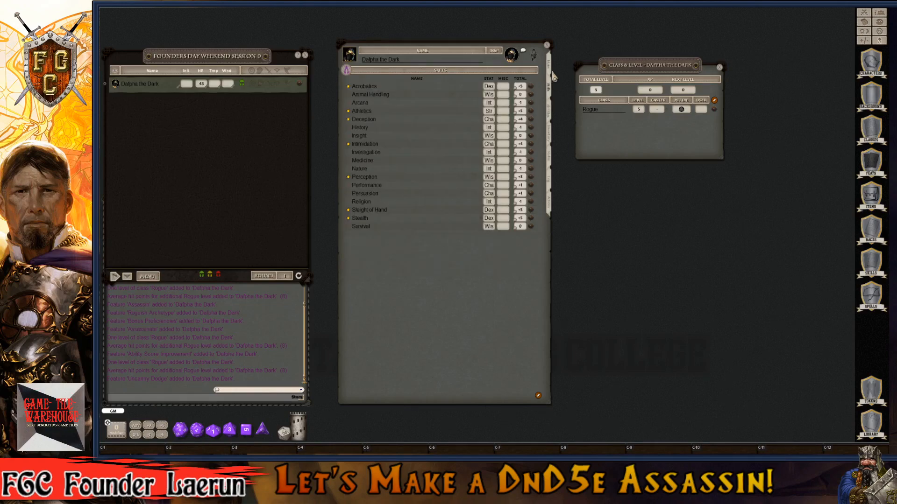
{"action": "left_click", "coordinate": [550, 73]}
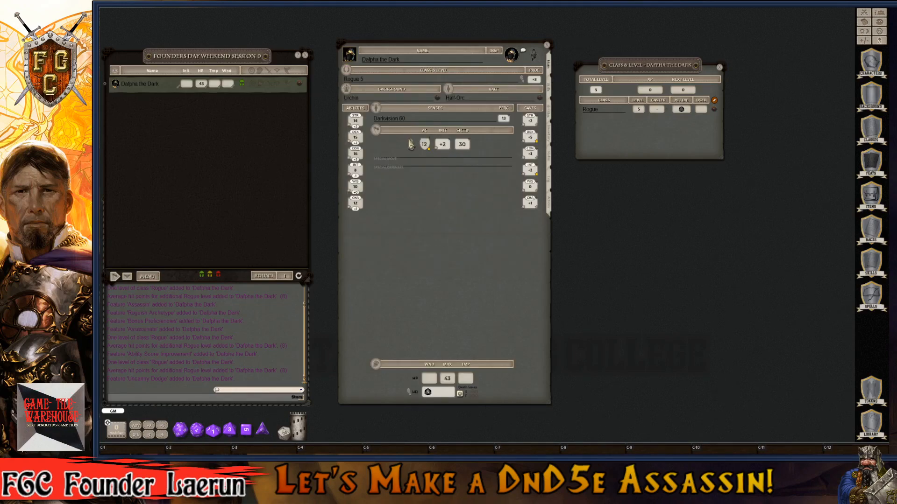
{"action": "key", "text": "ctrl"}
{"action": "key", "text": "BackSpace"}
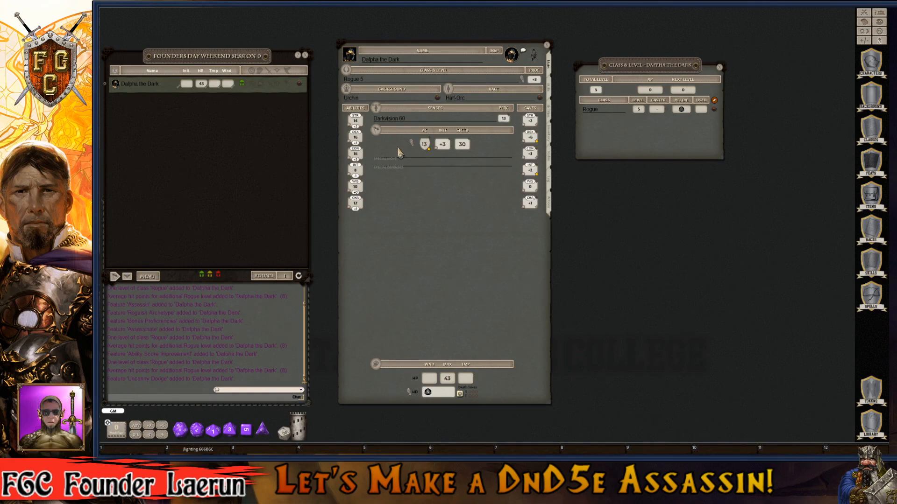
{"action": "key", "text": "ctrl"}
{"action": "key", "text": "ctrl"}
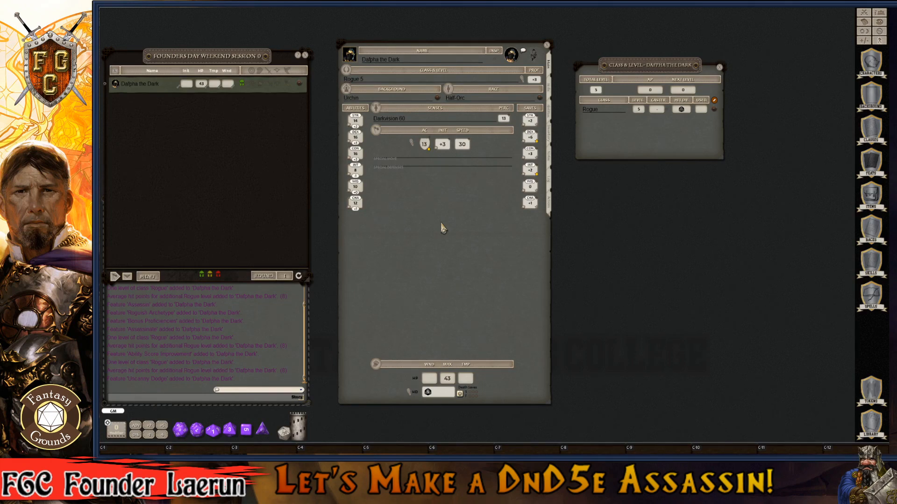
{"action": "key", "text": "BackSpace"}
{"action": "key", "text": "ctrl"}
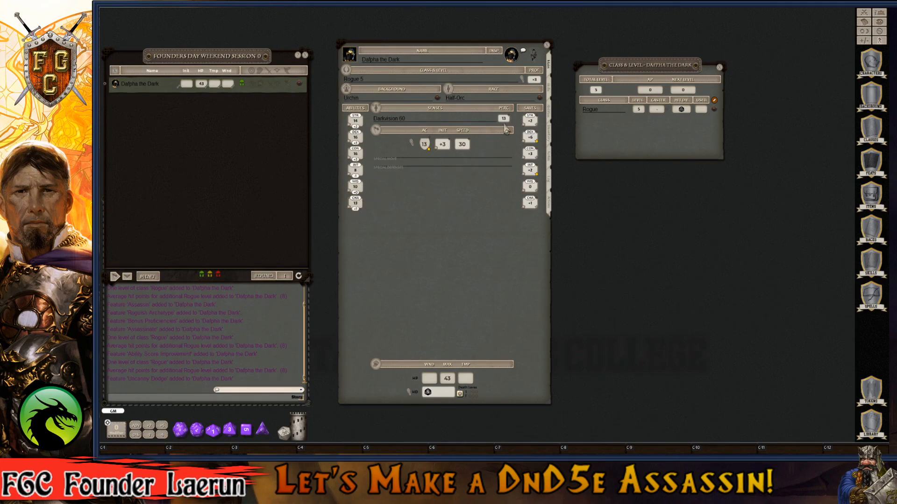
- Append "(dex, cha)" to the name of the Ability Score Improvement feature to record the chosen abilities
{"action": "left_click", "coordinate": [550, 91]}
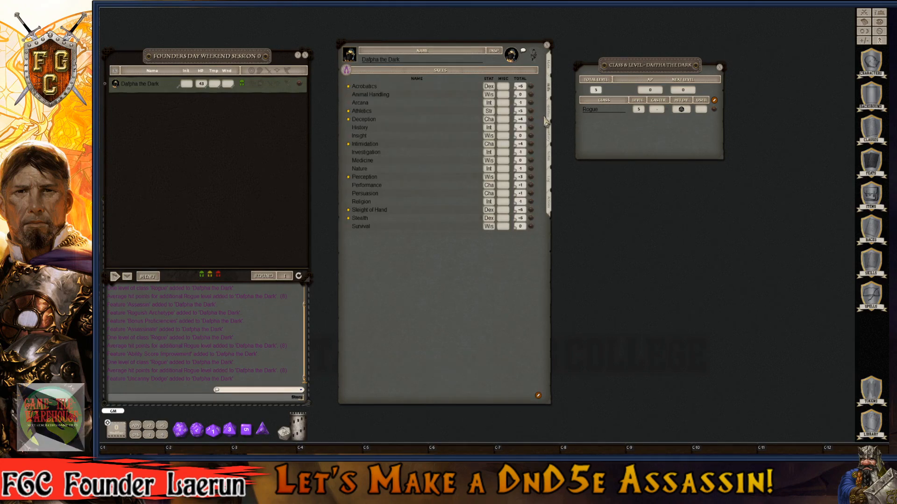
{"action": "left_click", "coordinate": [551, 114]}
{"action": "left_click", "coordinate": [430, 93]}
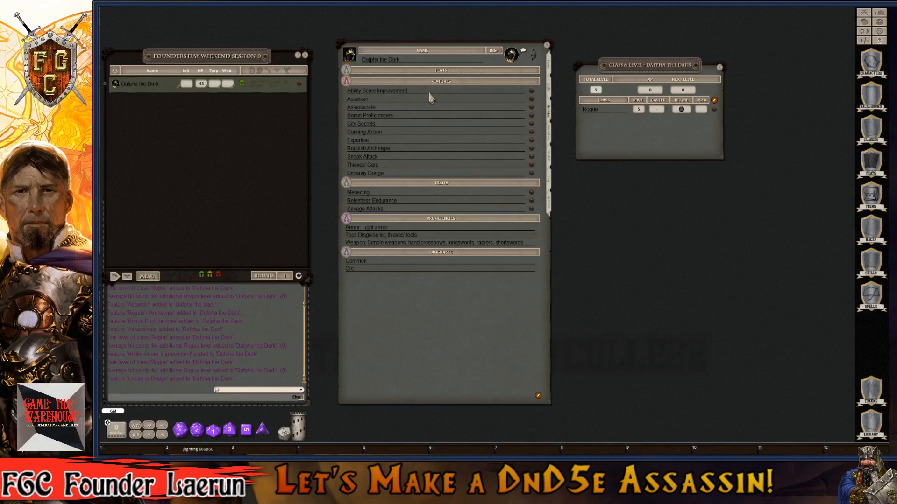
{"action": "type", "text": "(1"}
{"action": "type", "text": "ex, C"}
{"action": "key", "text": "BackSpace"}
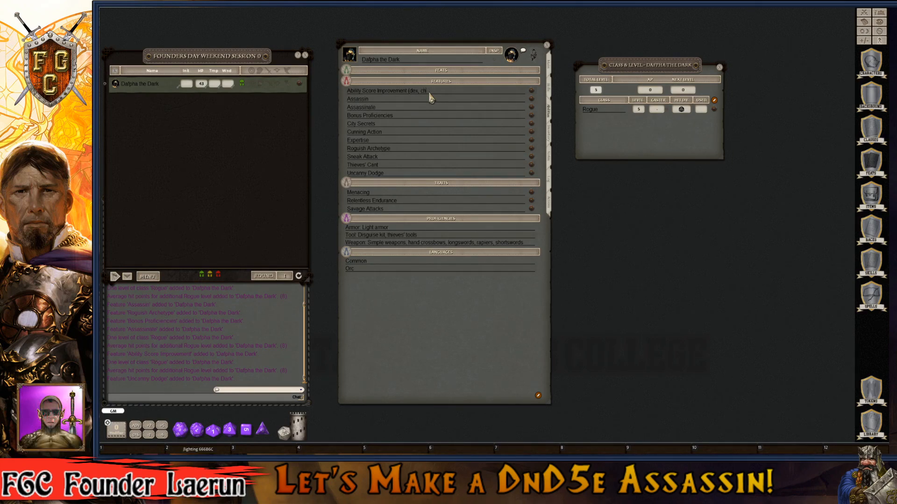
{"action": "type", "text": "a)"}
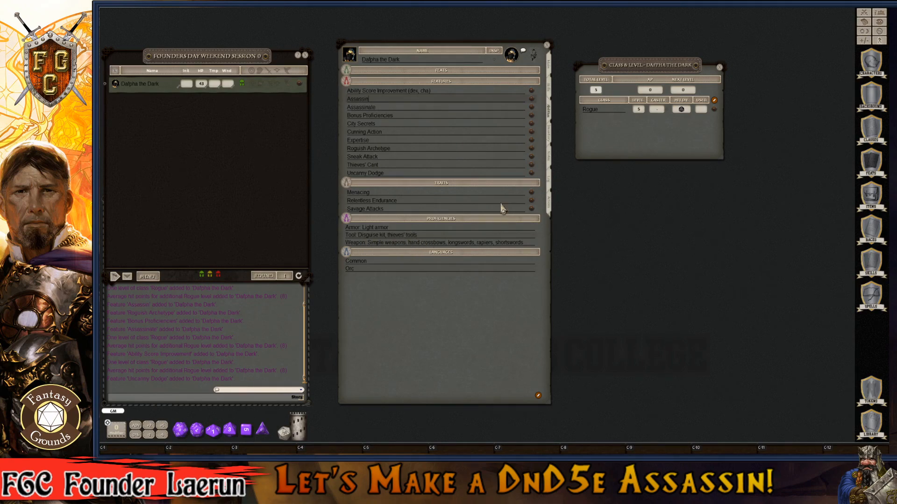
- Add two custom entries to the character's skills, named "Disguise Kit" and "Thieve's Tools"
{"action": "left_click", "coordinate": [549, 135]}
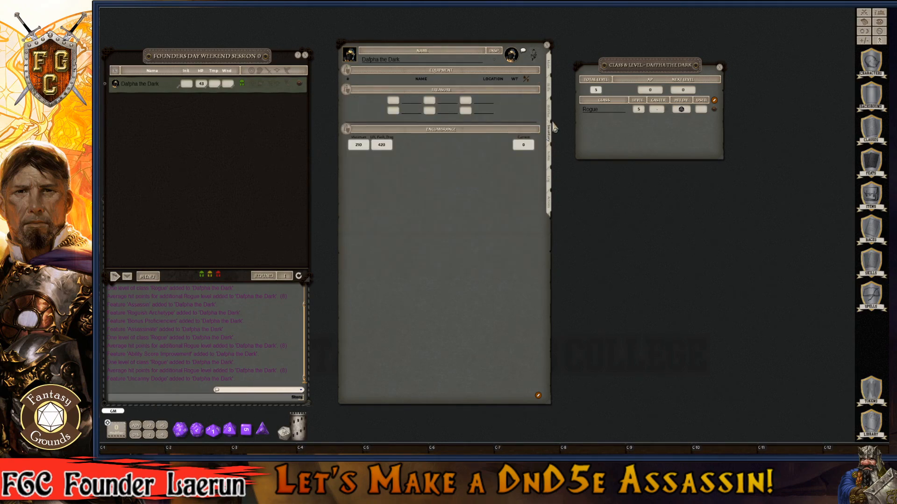
{"action": "left_click", "coordinate": [551, 118]}
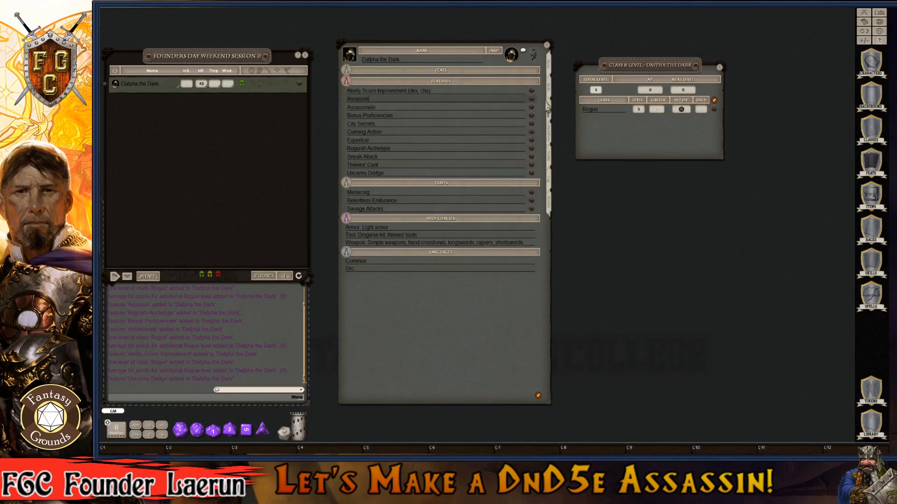
{"action": "left_click", "coordinate": [550, 96]}
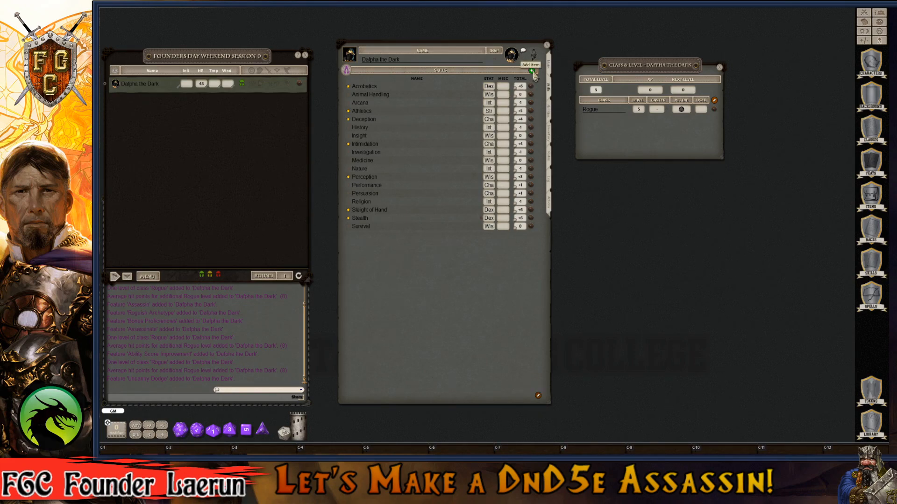
{"action": "left_click", "coordinate": [534, 74]}
{"action": "left_click", "coordinate": [532, 72]}
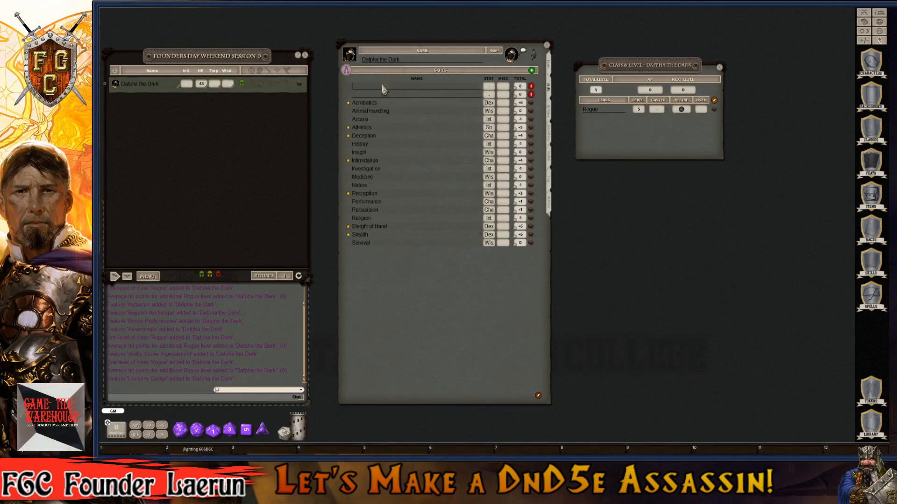
{"action": "left_click", "coordinate": [381, 87]}
{"action": "type", "text": "Disguise "}
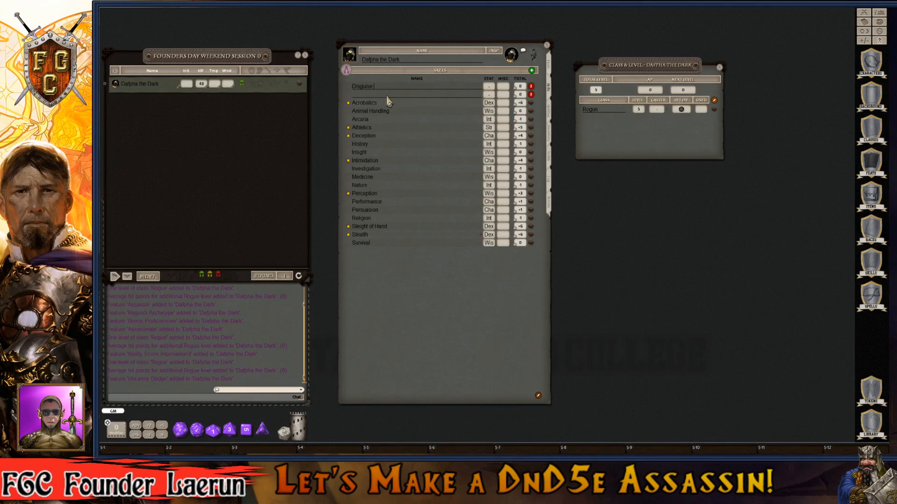
{"action": "type", "text": "kKi"}
{"action": "key", "text": "shift"}
{"action": "type", "text": "t"}
{"action": "key", "text": "Return"}
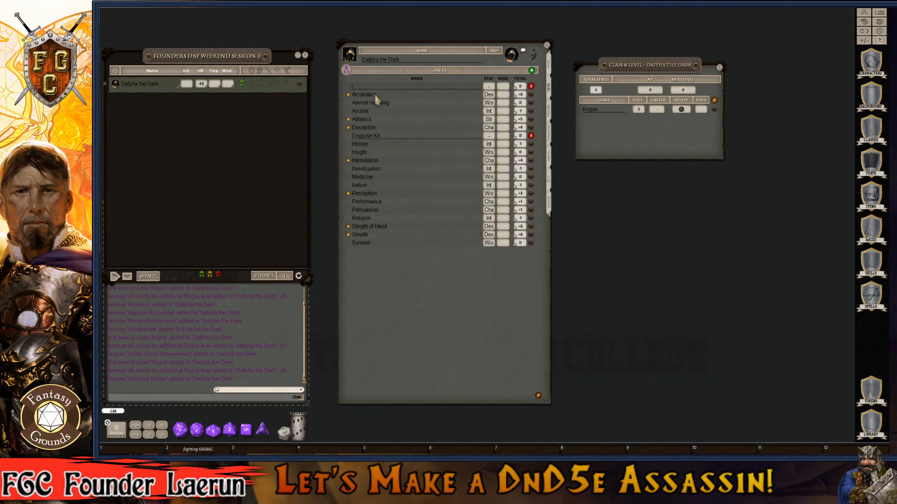
{"action": "type", "text": "Thieve's Tools"}
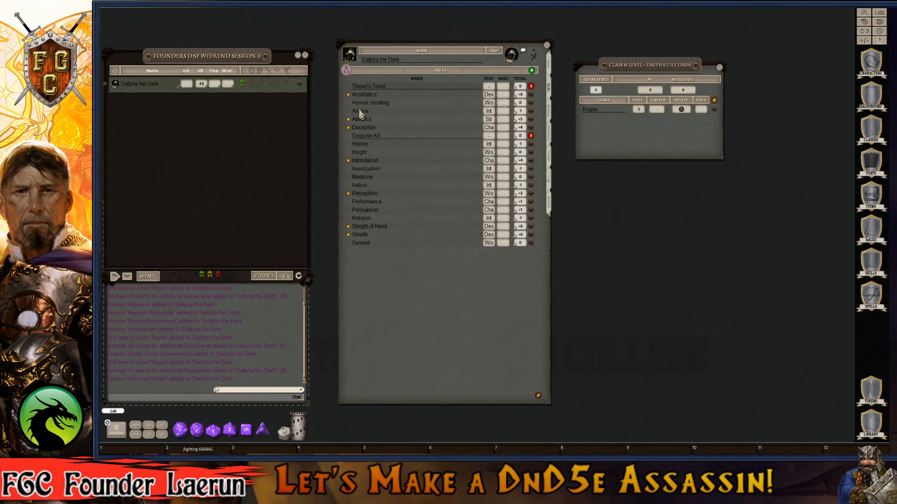
- Mark Thieve's Tools and Disguise Kit as proficient, using Dex for Thieve's Tools and Cha for Disguise Kit
{"action": "left_click", "coordinate": [348, 86]}
{"action": "key", "text": "ctrl"}
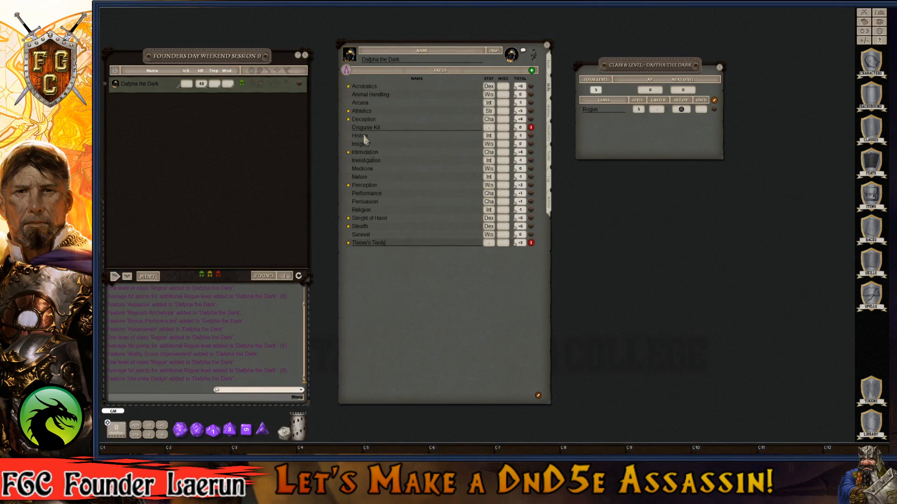
{"action": "left_click", "coordinate": [348, 128], "text": "ctrl"}
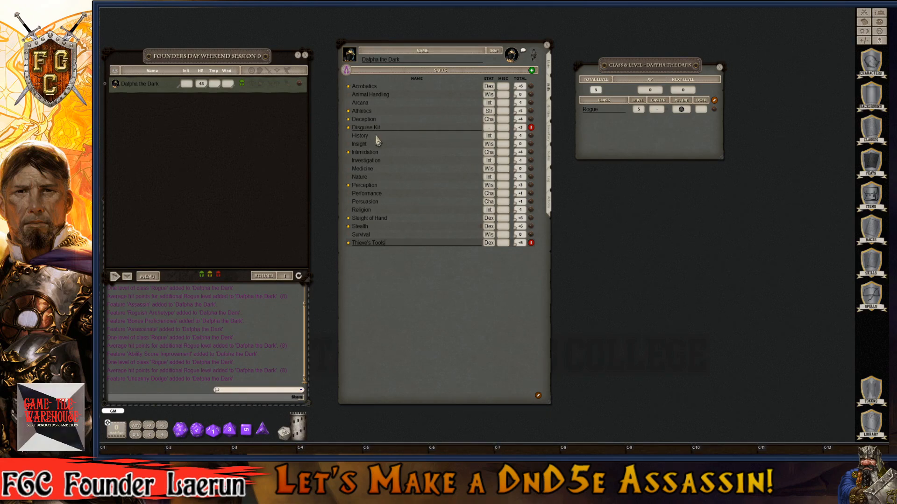
{"action": "left_click", "coordinate": [489, 127]}
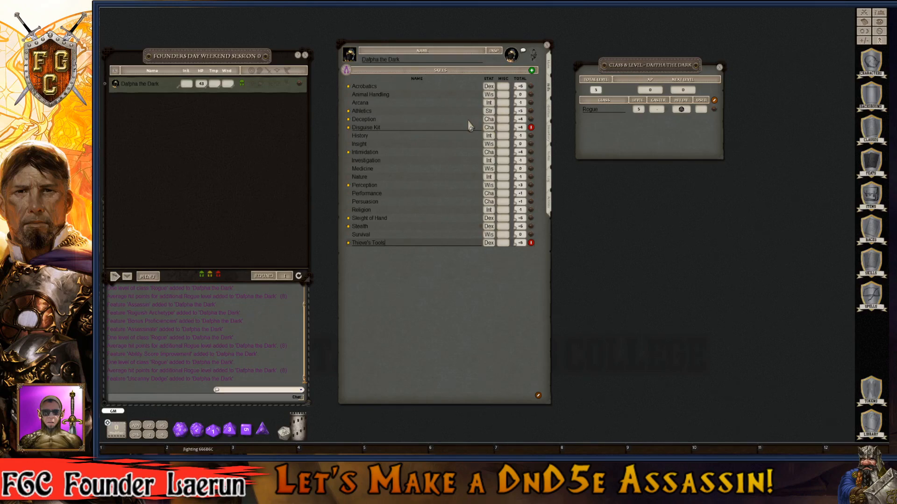
- Read the descriptions of the Roguish Archetype and Uncanny Dodge features in the character's abilities
{"action": "left_click", "coordinate": [551, 113]}
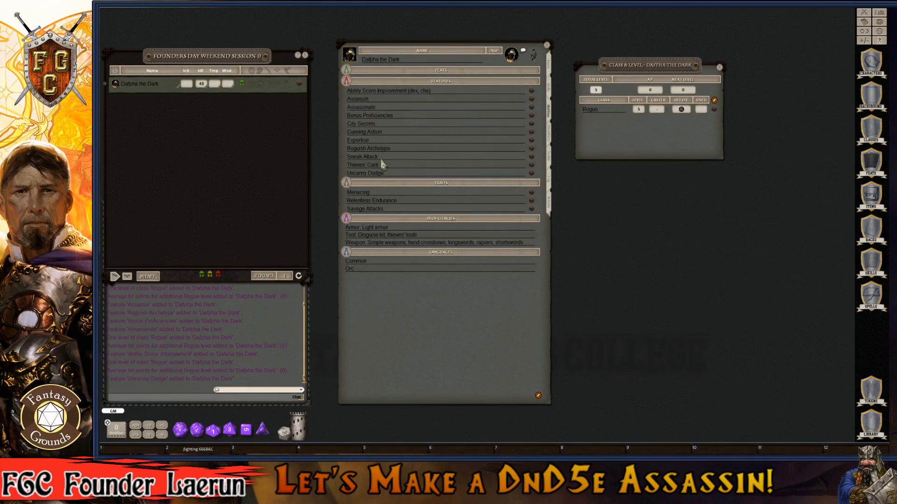
{"action": "left_click", "coordinate": [531, 149]}
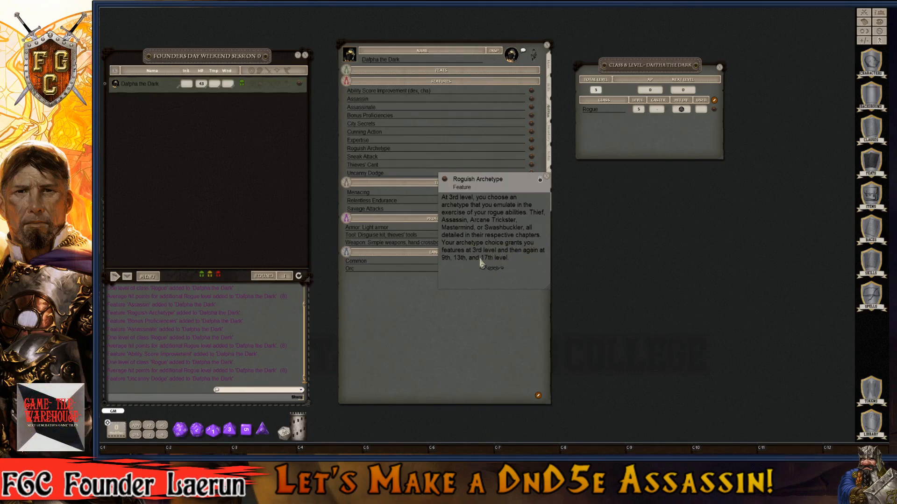
{"action": "left_click", "coordinate": [547, 177]}
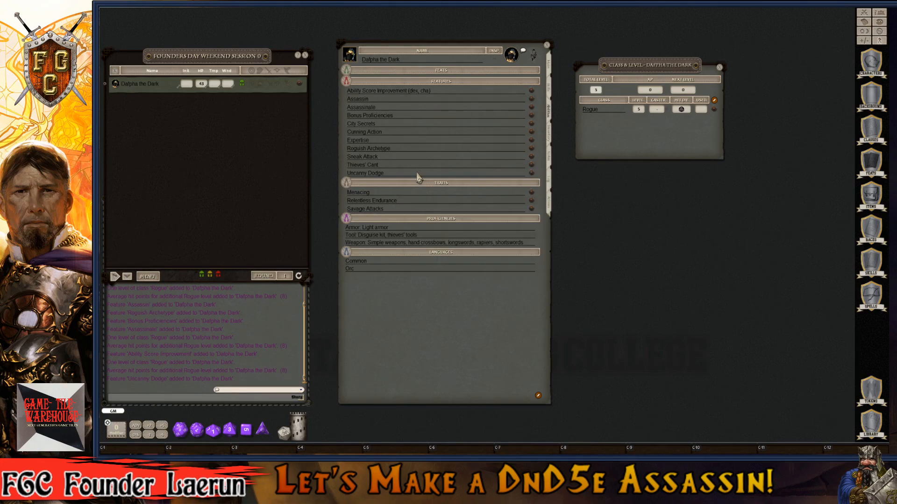
{"action": "left_click", "coordinate": [531, 174]}
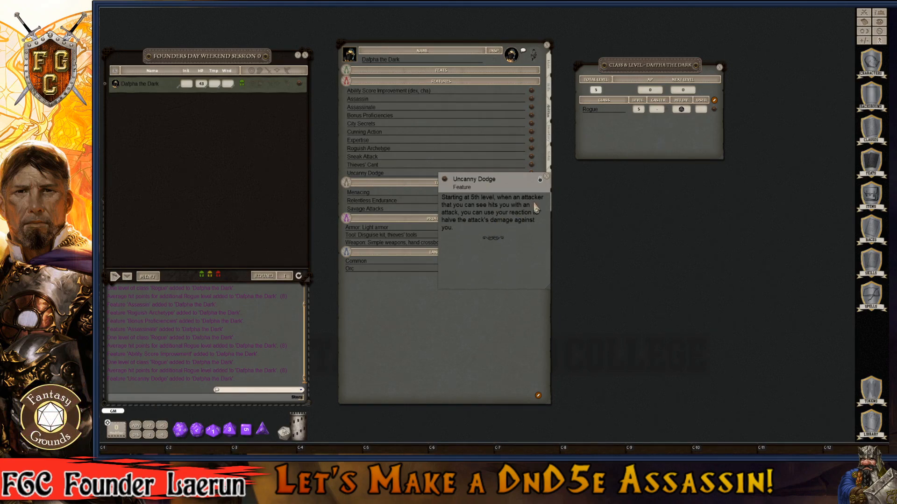
- Read the descriptions of the Sneak Attack and Expertise features in the character's abilities
{"action": "left_click", "coordinate": [547, 177]}
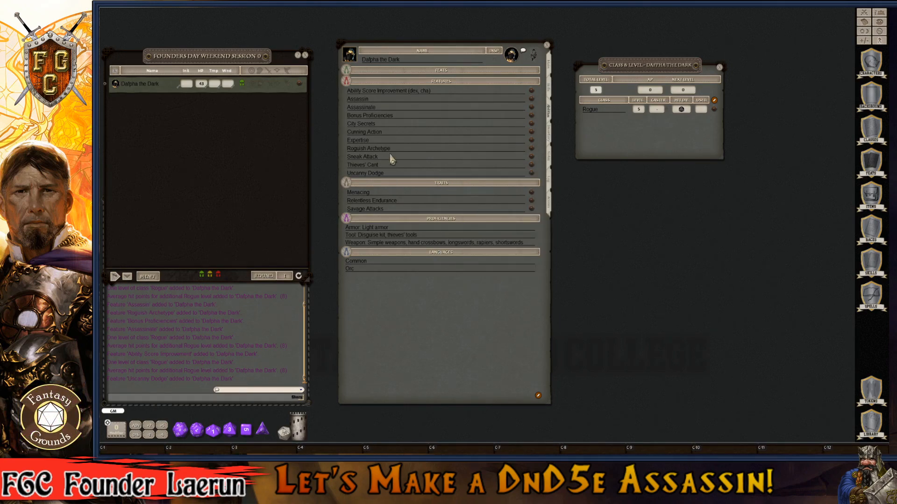
{"action": "left_click", "coordinate": [531, 157]}
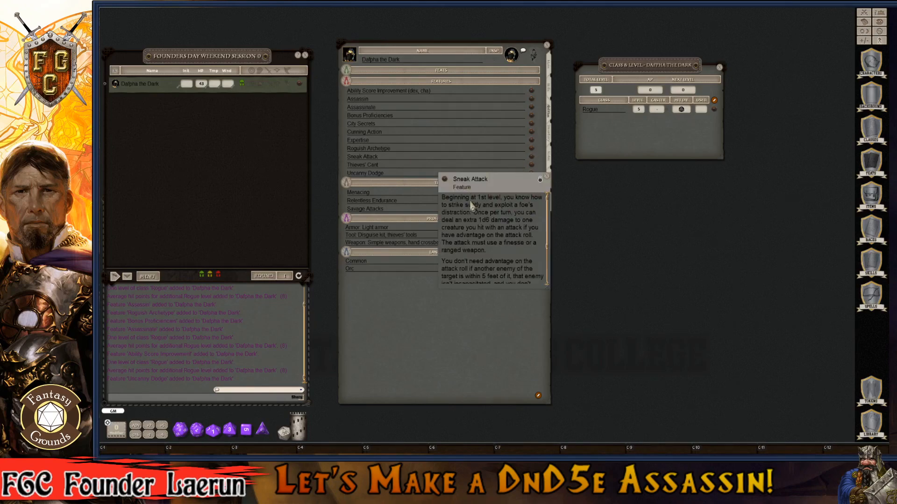
{"action": "scroll", "coordinate": [498, 223], "scroll_direction": "down", "scroll_amount": 2}
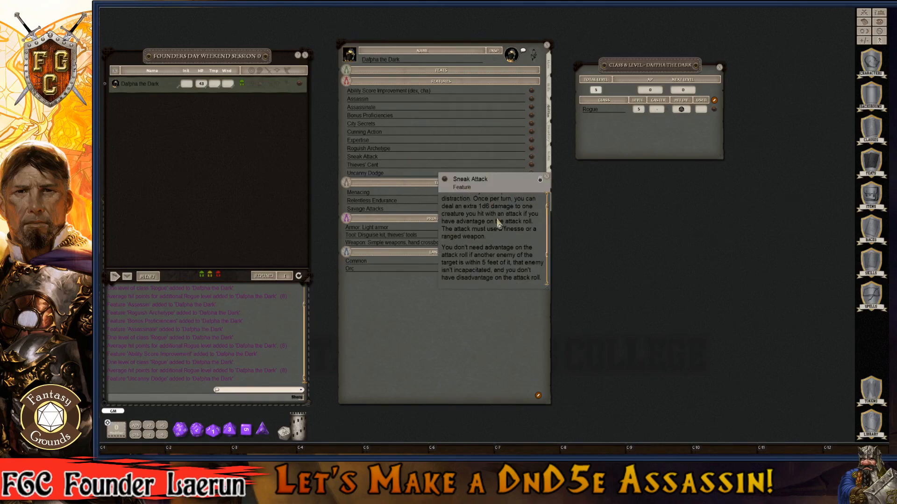
{"action": "left_click", "coordinate": [547, 177]}
{"action": "key", "text": "ctrl"}
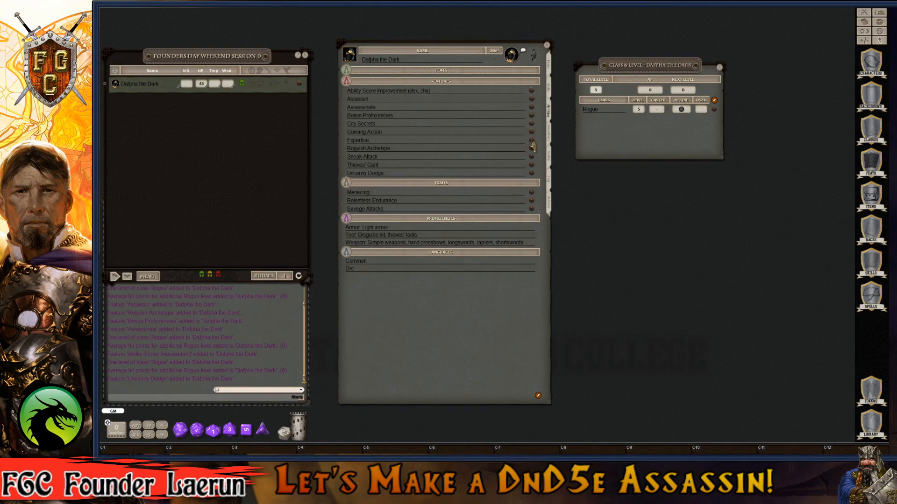
{"action": "left_click", "coordinate": [532, 142], "text": "ctrl"}
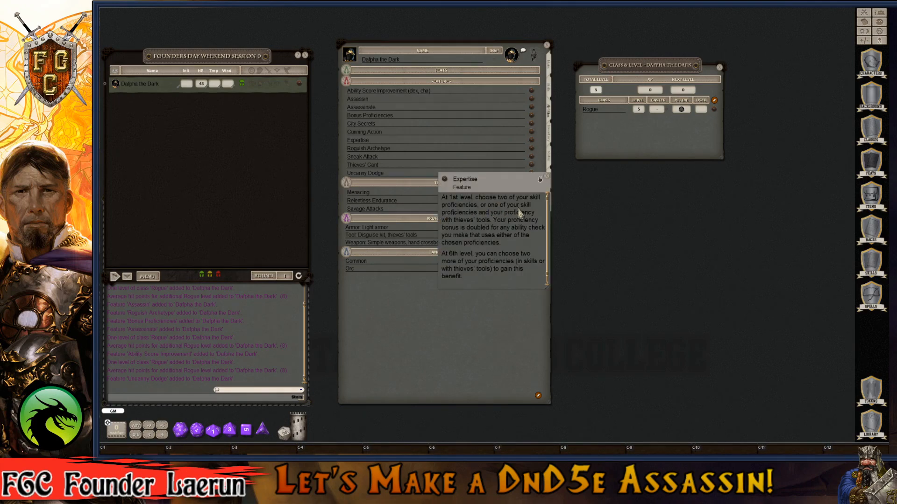
{"action": "key", "text": "ctrl"}
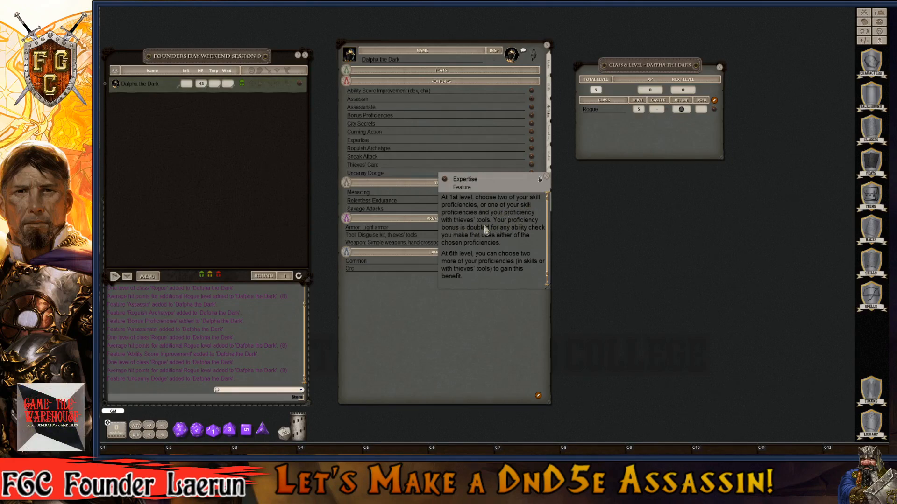
{"action": "left_click", "coordinate": [548, 179]}
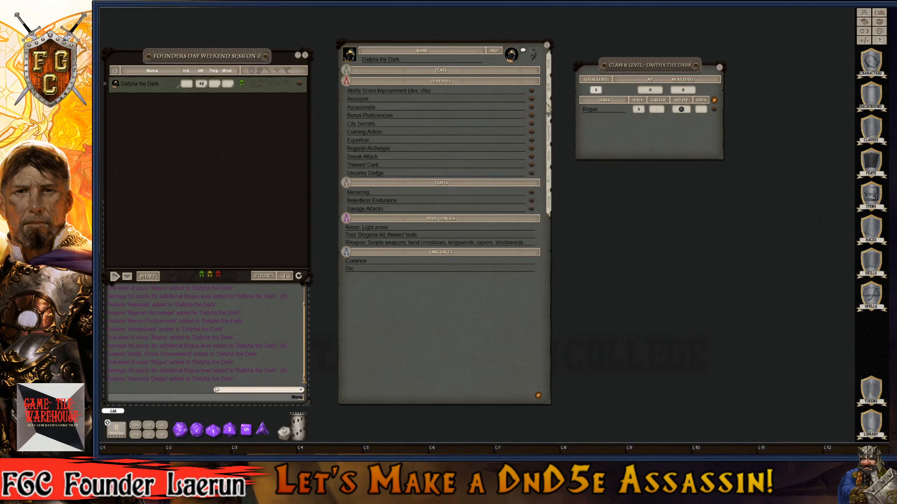
- Mark Stealth and Perception with expertise in the character's skills and end list editing
{"action": "left_click", "coordinate": [549, 89]}
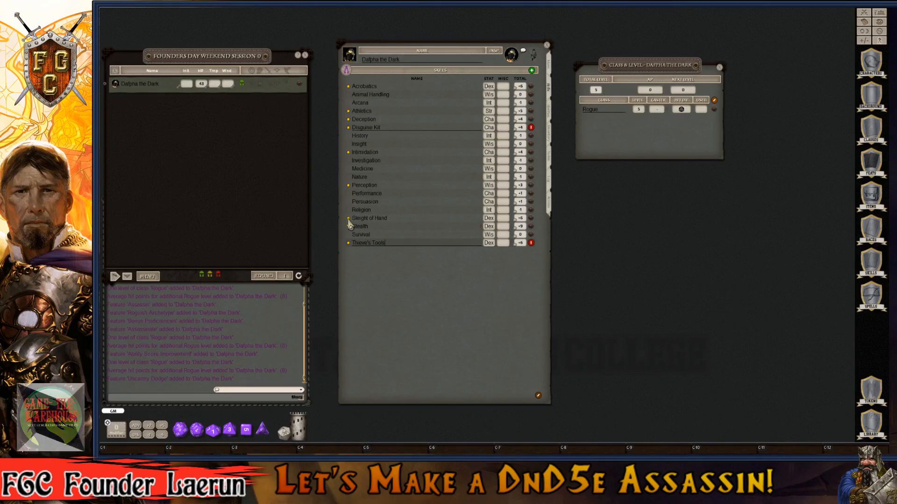
{"action": "left_click", "coordinate": [349, 186]}
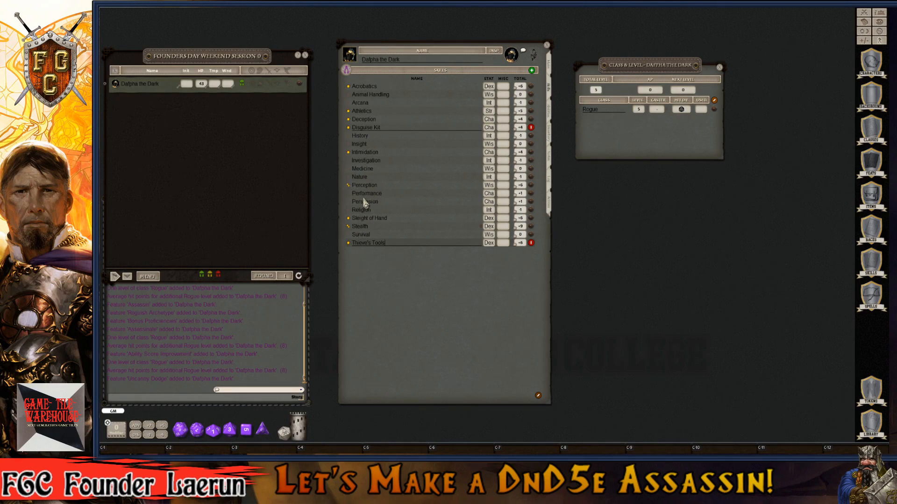
{"action": "left_click", "coordinate": [538, 396]}
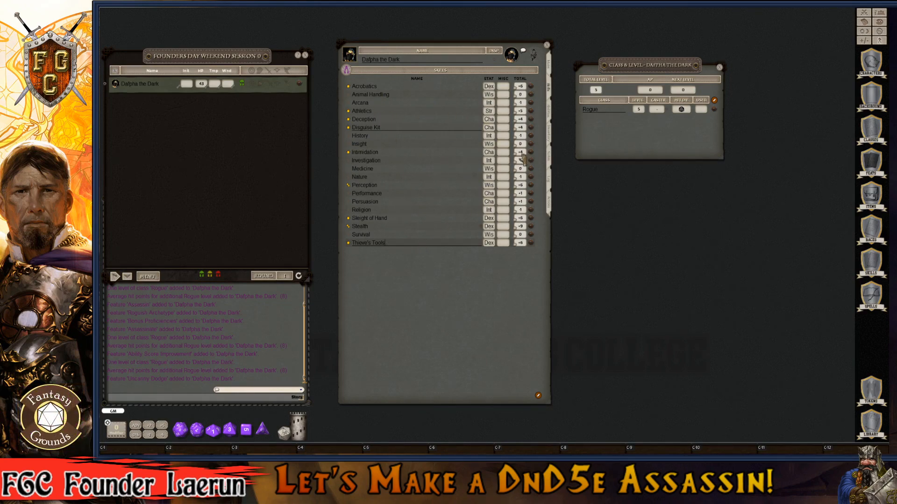
- Search the item library for "Kit" and add a Disguise Kit and a Poisoner's Kit to the character's inventory
{"action": "left_click", "coordinate": [551, 135]}
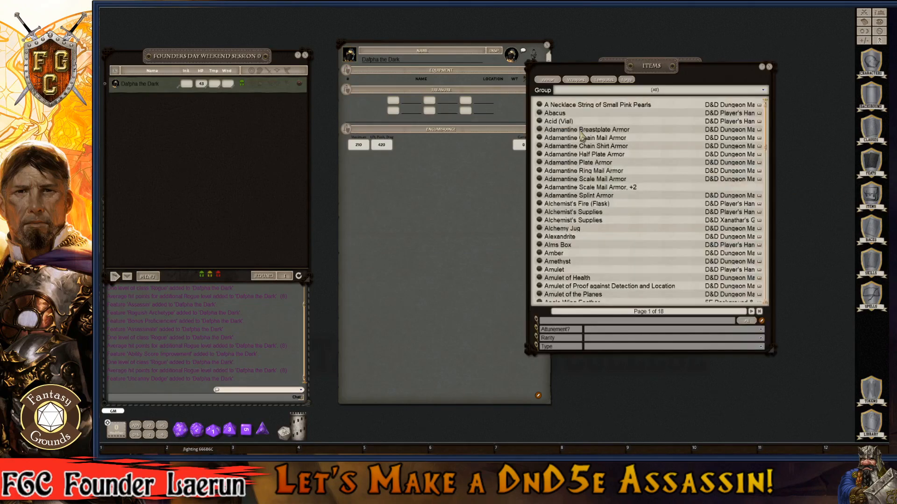
{"action": "left_click_drag", "start_coordinate": [614, 71], "coordinate": [664, 124]}
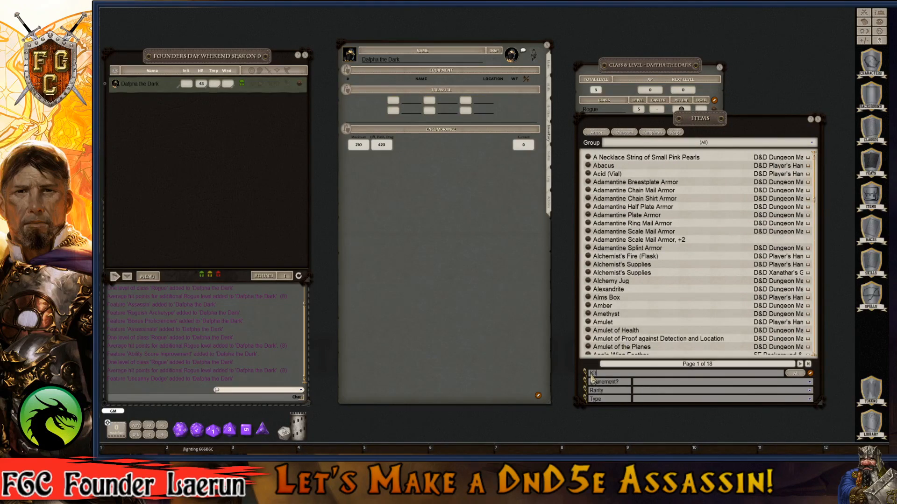
{"action": "scroll", "coordinate": [676, 281], "scroll_direction": "down", "scroll_amount": 2}
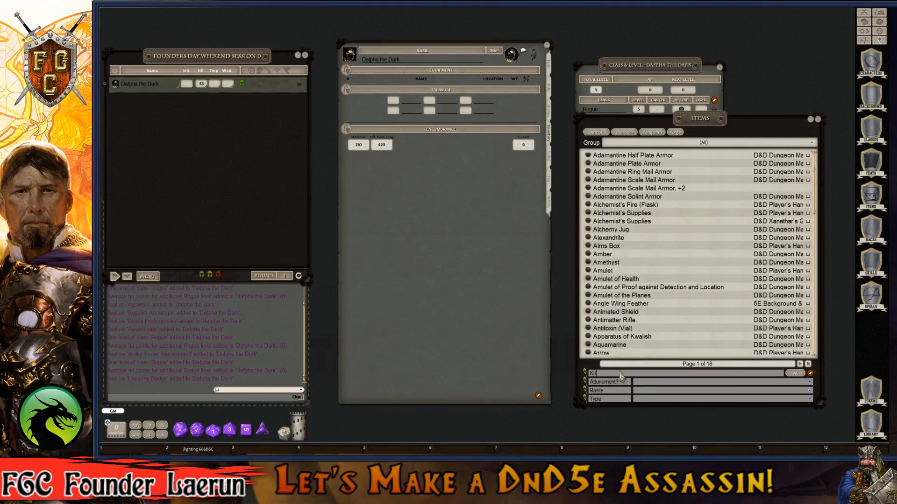
{"action": "key", "text": "Return"}
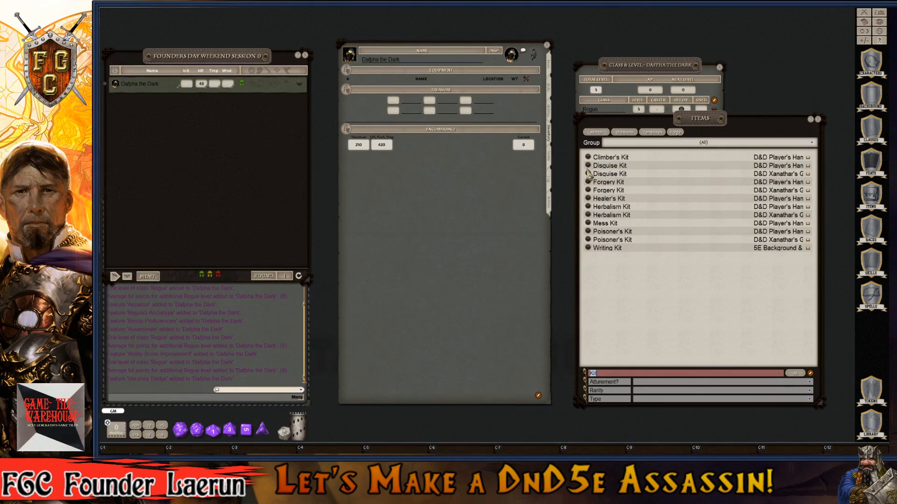
{"action": "left_click_drag", "start_coordinate": [588, 167], "coordinate": [372, 89]}
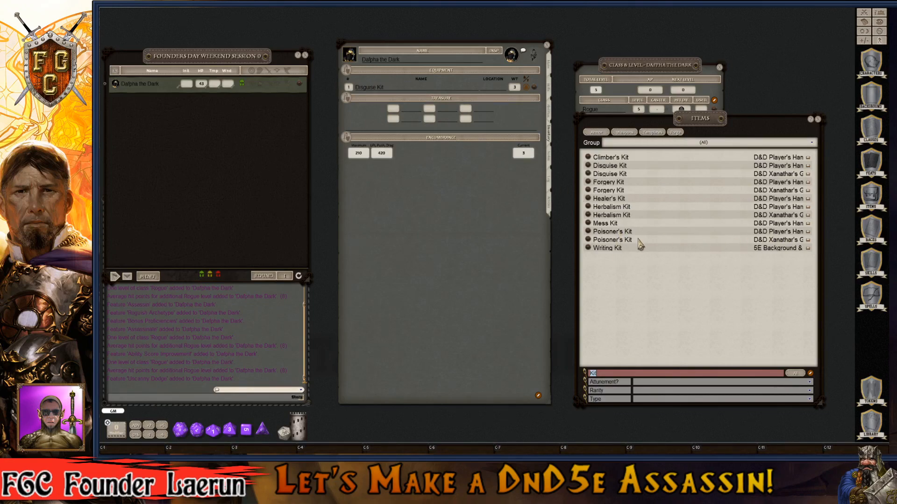
{"action": "key", "text": "ctrl"}
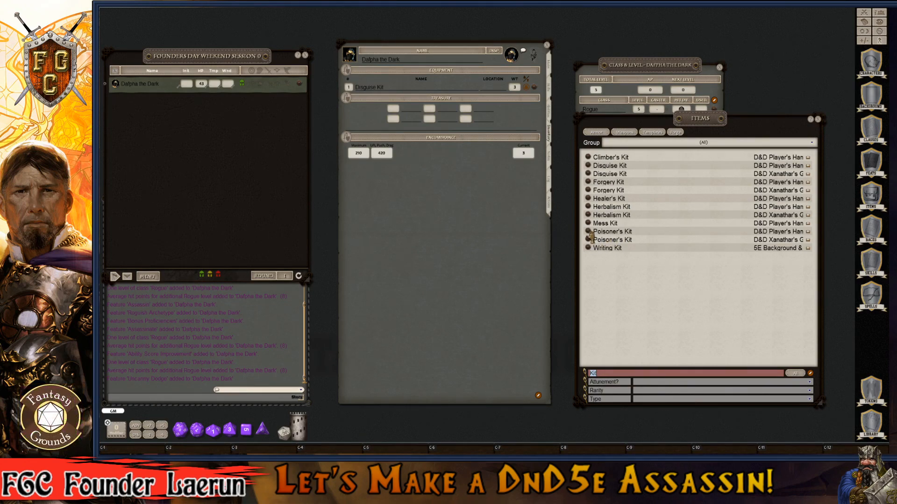
{"action": "left_click_drag", "start_coordinate": [591, 234], "coordinate": [375, 88]}
{"action": "key", "text": "ctrl"}
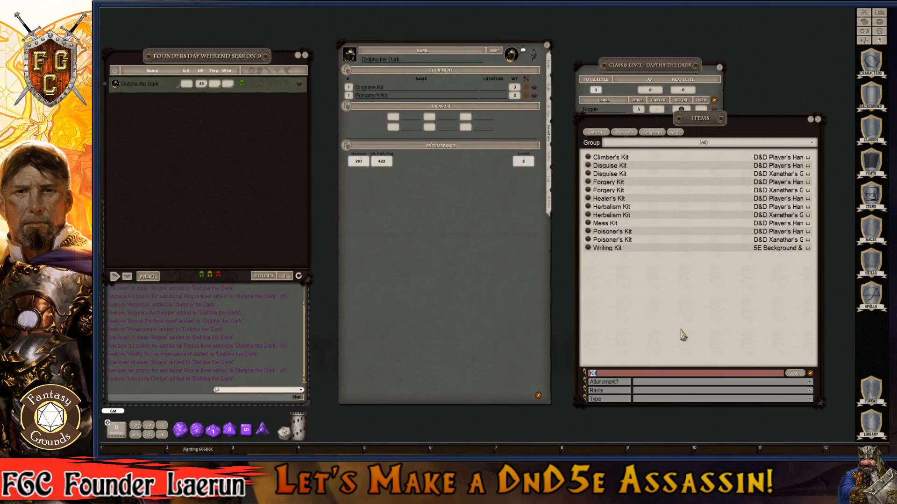
{"action": "key", "text": "ctrl"}
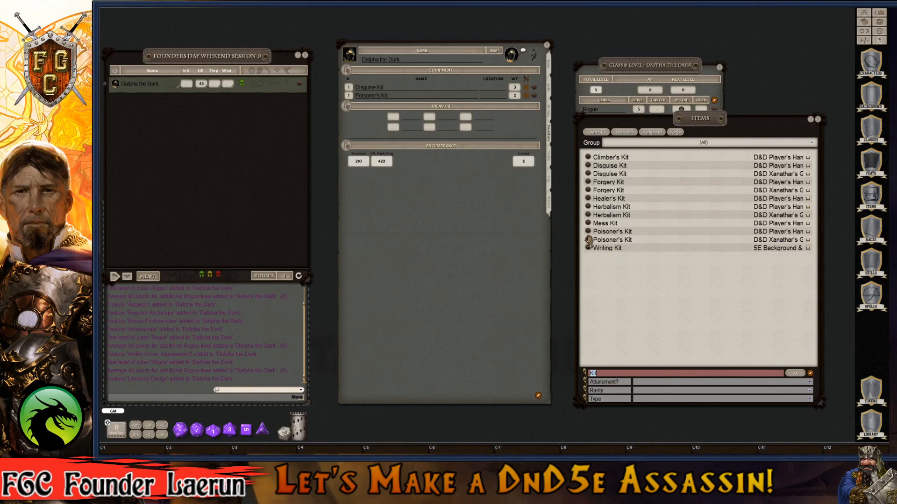
{"action": "key", "text": "ctrl"}
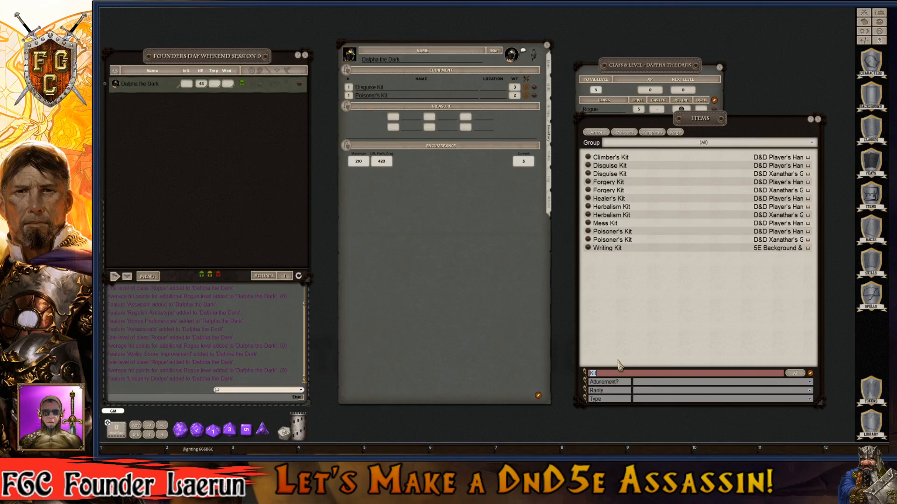
- Search the item library for "tools", add Thieves' Tools to the character's inventory and close the library
{"action": "key", "text": "ctrl"}
{"action": "type", "text": "tools"}
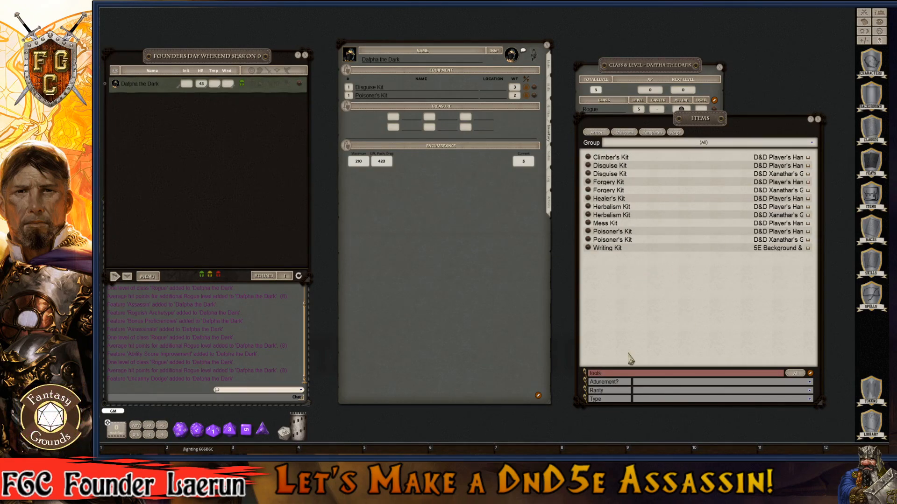
{"action": "key", "text": "Return"}
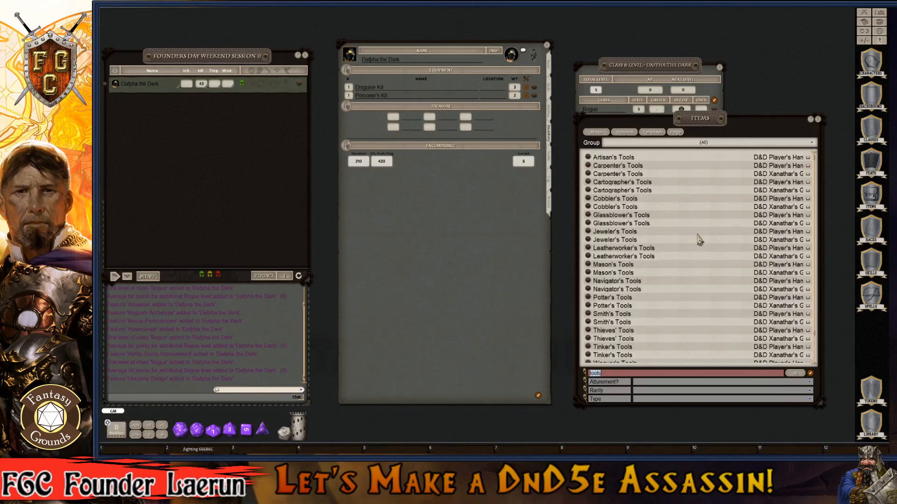
{"action": "scroll", "coordinate": [639, 303], "scroll_direction": "down", "scroll_amount": 1}
{"action": "scroll", "coordinate": [639, 304], "scroll_direction": "down", "scroll_amount": 1}
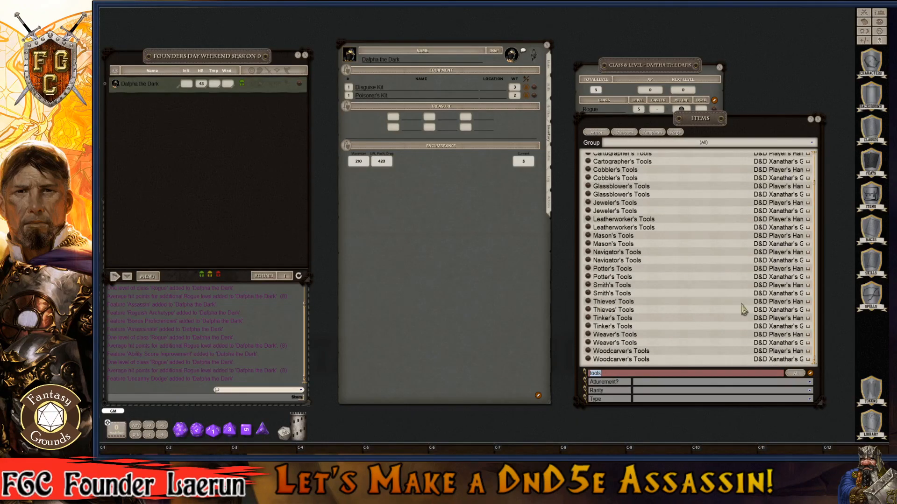
{"action": "left_click_drag", "start_coordinate": [588, 302], "coordinate": [392, 90]}
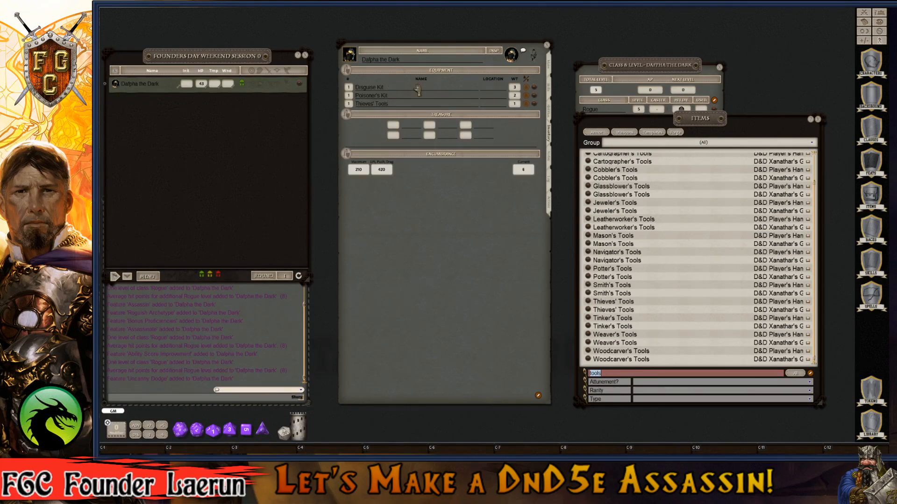
{"action": "left_click", "coordinate": [818, 119]}
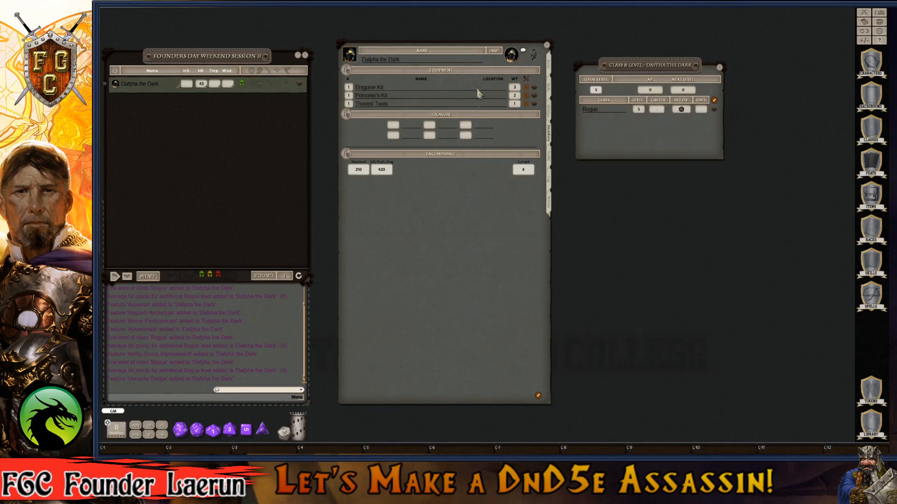
- Review the character's proficiencies, main statistics and skills, and return to the inventory
{"action": "left_click", "coordinate": [549, 111]}
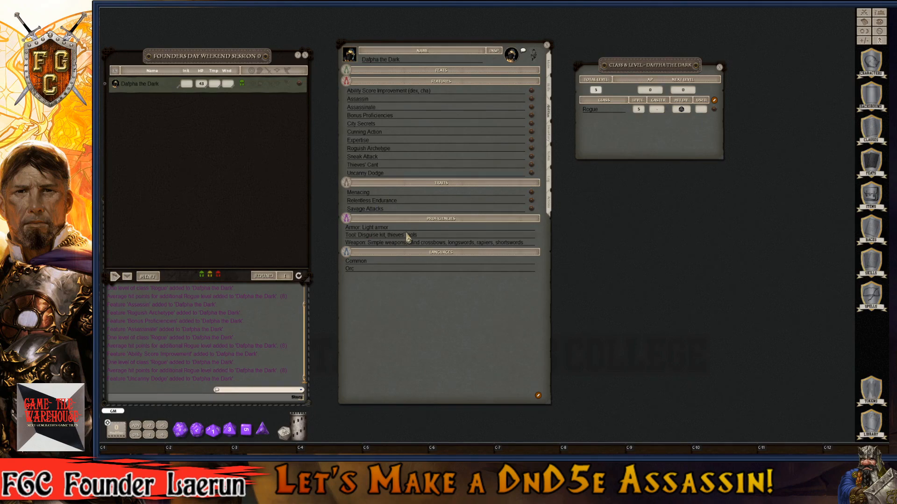
{"action": "key", "text": "ctrl"}
{"action": "key", "text": "ctrl"}
{"action": "left_click", "coordinate": [551, 68]}
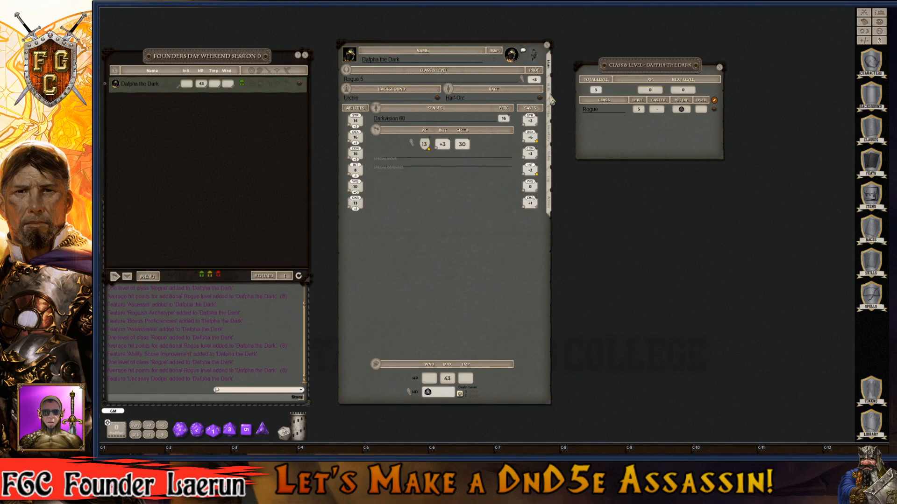
{"action": "left_click", "coordinate": [551, 101]}
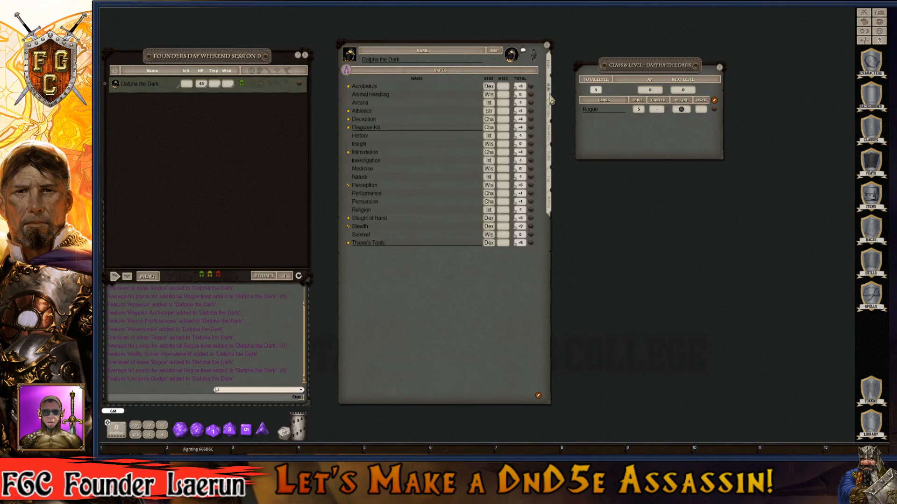
{"action": "left_click", "coordinate": [551, 139]}
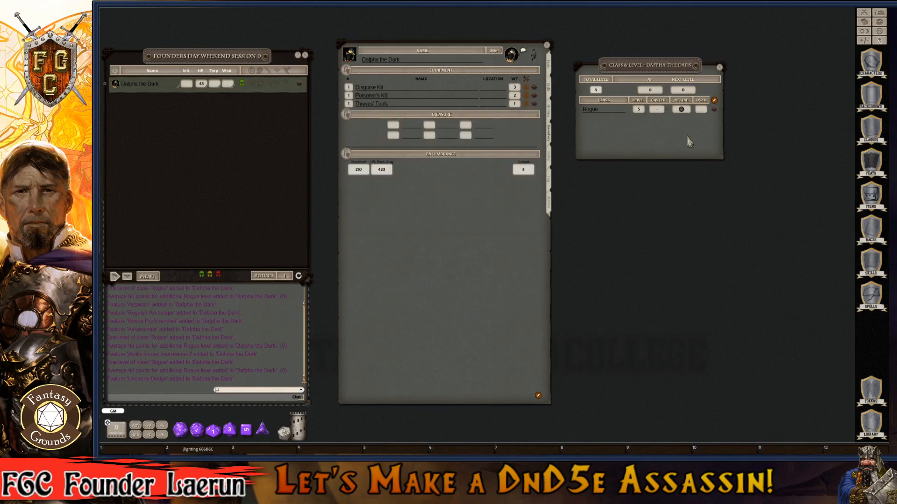
- Search the item library for "healing" and add a Potion of Healing to the character's inventory
{"action": "left_click", "coordinate": [876, 209]}
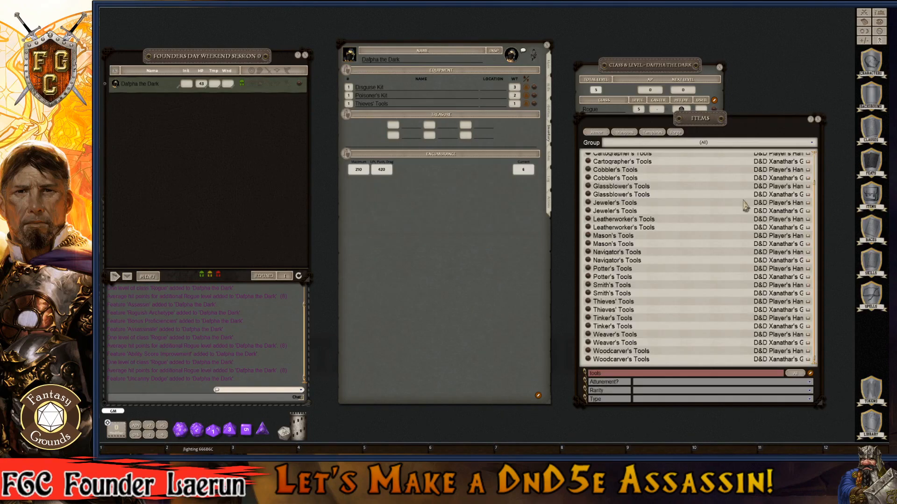
{"action": "left_click", "coordinate": [617, 373]}
{"action": "type", "text": "heal"}
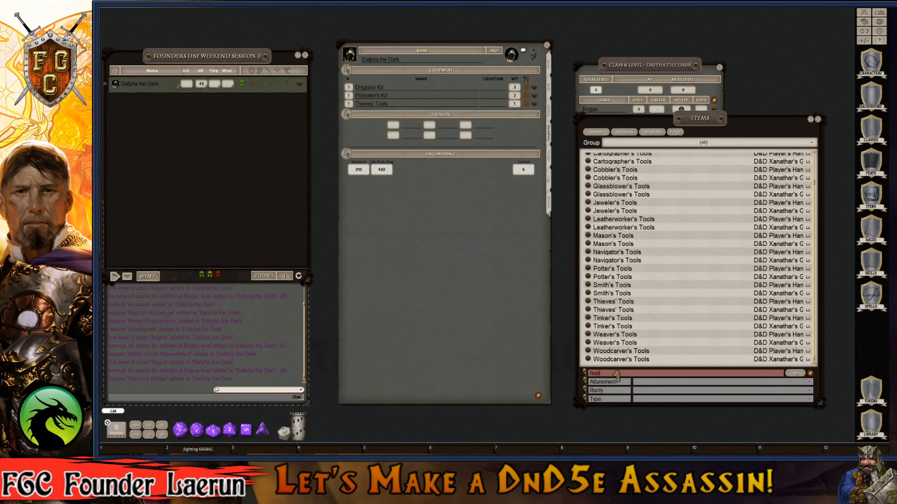
{"action": "type", "text": "ing"}
{"action": "key", "text": "Return"}
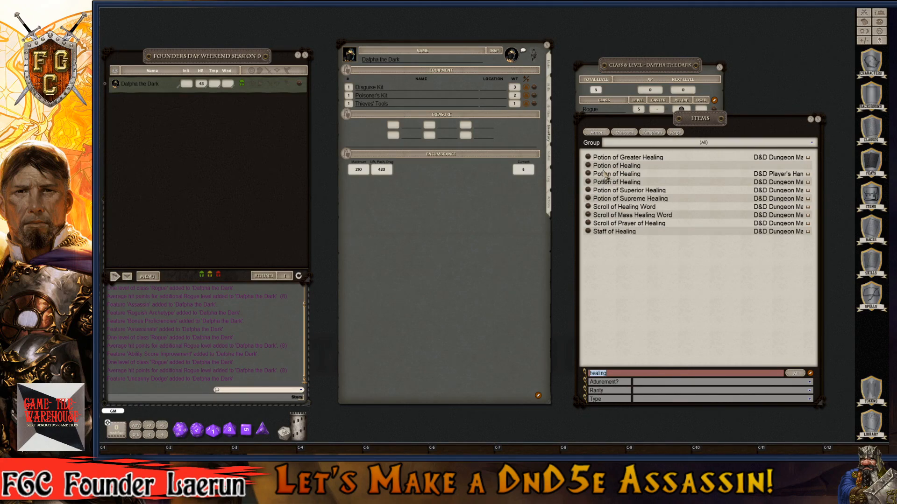
{"action": "left_click_drag", "start_coordinate": [597, 178], "coordinate": [390, 99]}
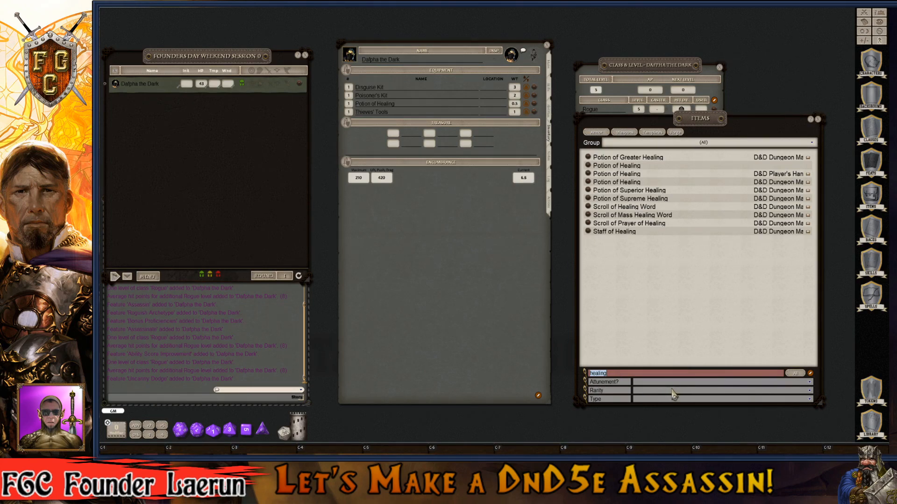
- Search the item library for "leather", review Leather Armor, +1 and add it to the character's inventory
{"action": "type", "text": "fe"}
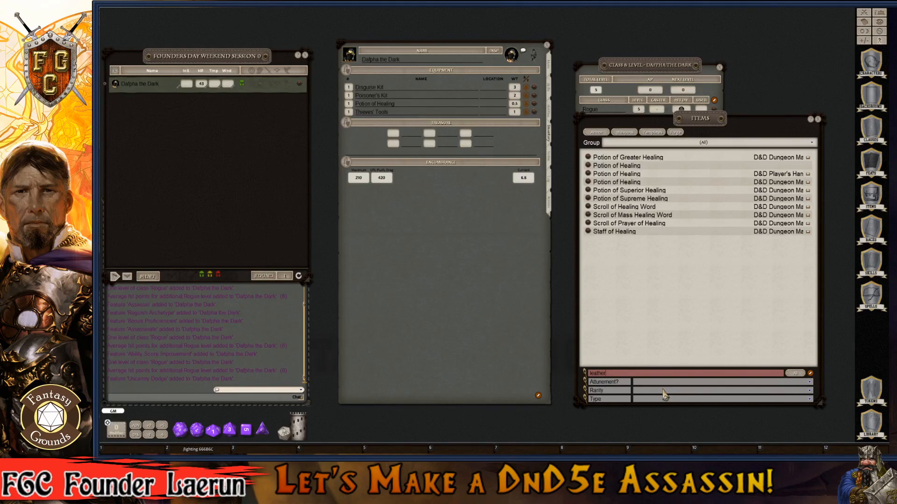
{"action": "key", "text": "Return"}
{"action": "scroll", "coordinate": [635, 333], "scroll_direction": "down", "scroll_amount": 1}
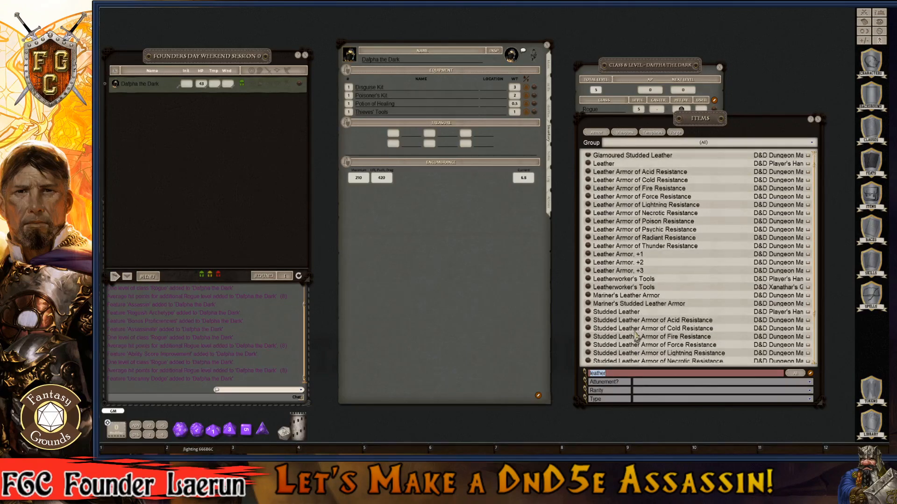
{"action": "left_click", "coordinate": [589, 255]}
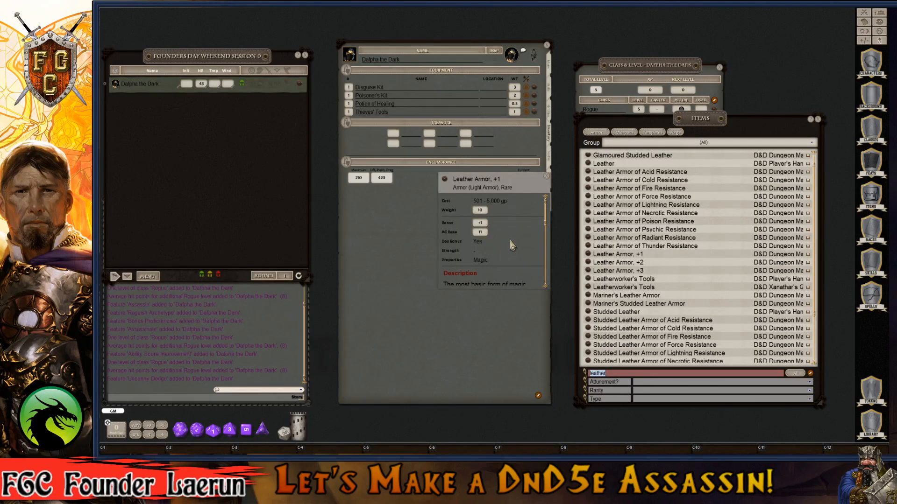
{"action": "scroll", "coordinate": [512, 245], "scroll_direction": "down", "scroll_amount": 6}
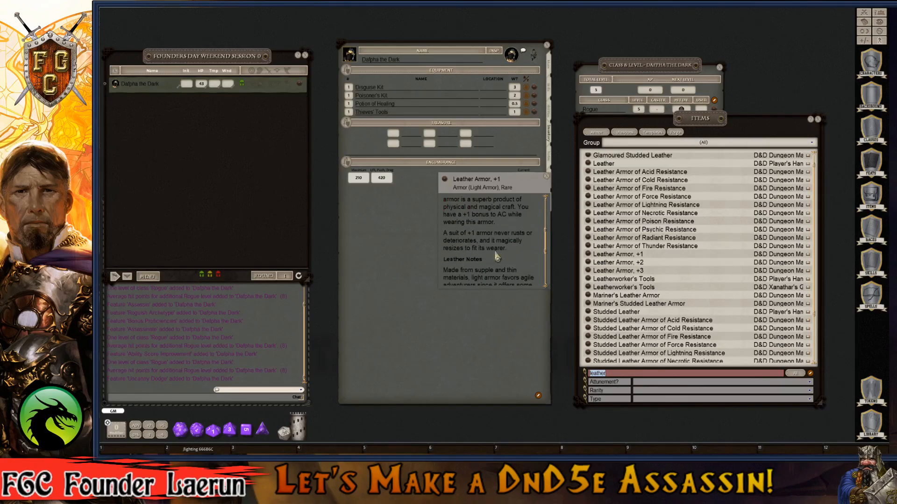
{"action": "scroll", "coordinate": [517, 261], "scroll_direction": "down", "scroll_amount": 4}
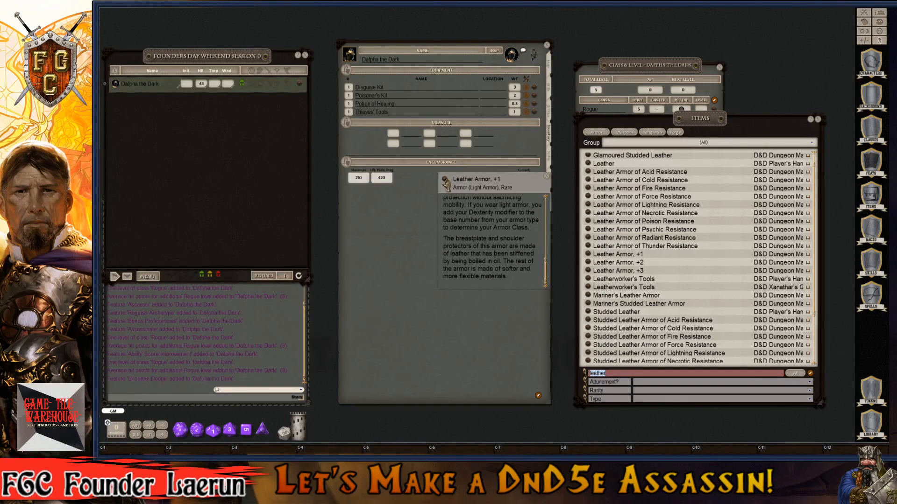
{"action": "left_click_drag", "start_coordinate": [445, 181], "coordinate": [372, 99]}
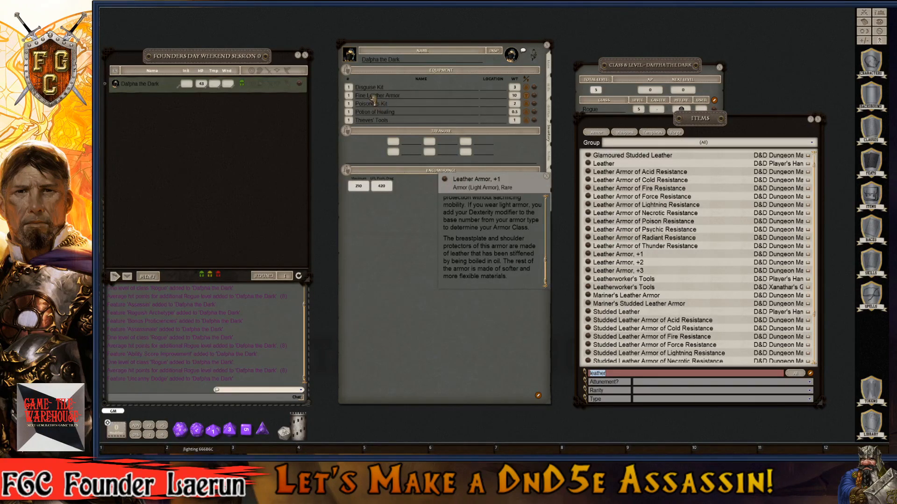
{"action": "left_click", "coordinate": [547, 177]}
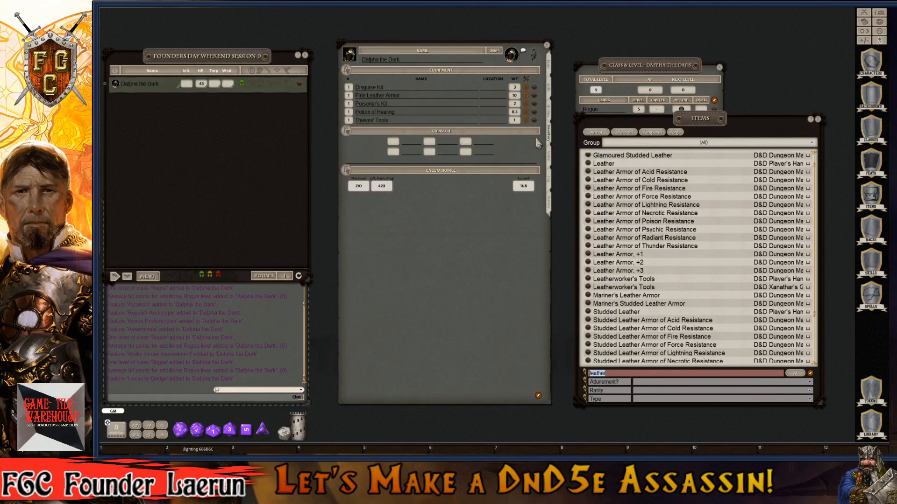
- Mark the Fine Leather Armor in the inventory as identified and close its item record
{"action": "left_click", "coordinate": [531, 98]}
{"action": "key", "text": "ctrl"}
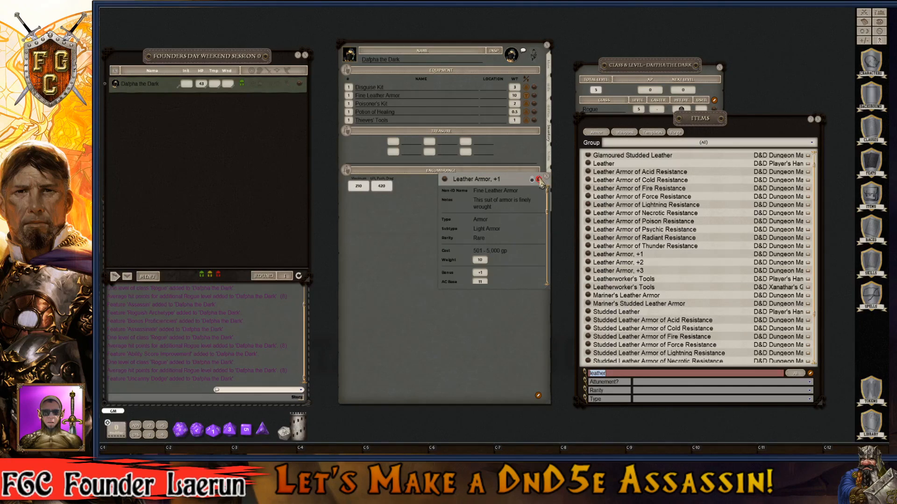
{"action": "left_click", "coordinate": [539, 180]}
{"action": "left_click", "coordinate": [548, 177]}
{"action": "key", "text": "ctrl"}
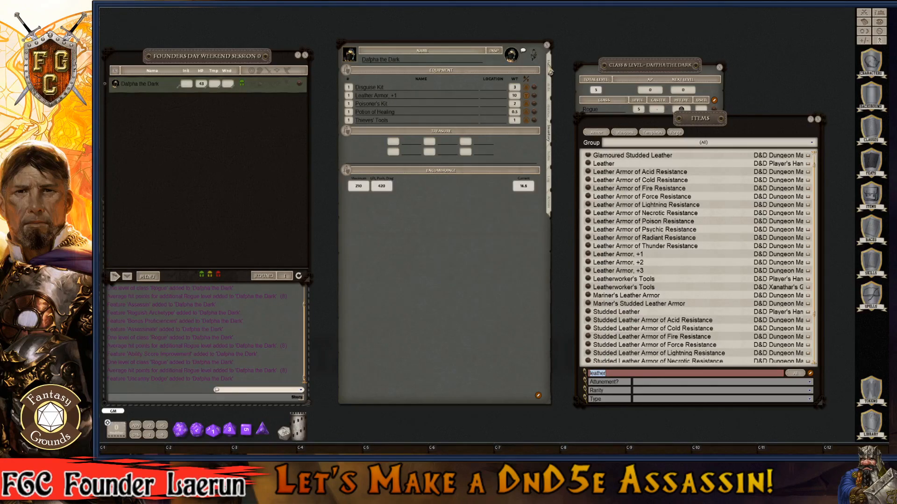
- Examine how the character's armor class is calculated from the main statistics, and close the combat calculation
{"action": "left_click", "coordinate": [549, 69]}
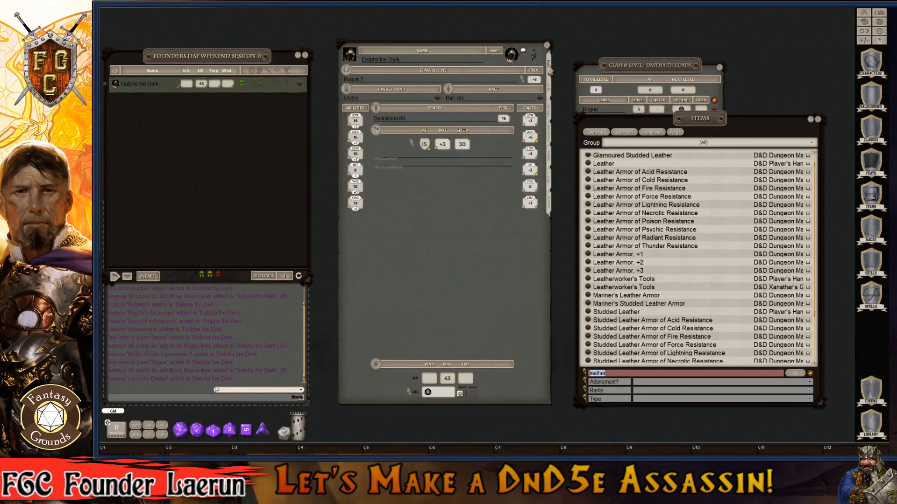
{"action": "left_click", "coordinate": [411, 142]}
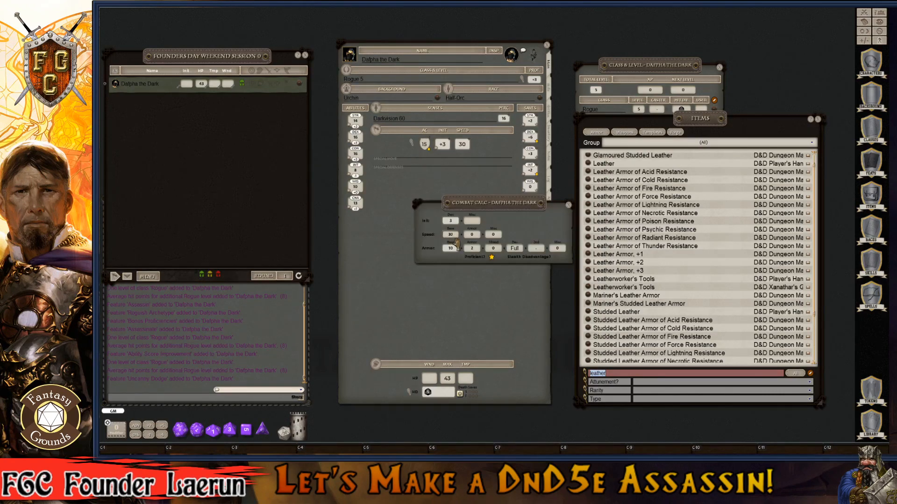
{"action": "key", "text": "ctrl"}
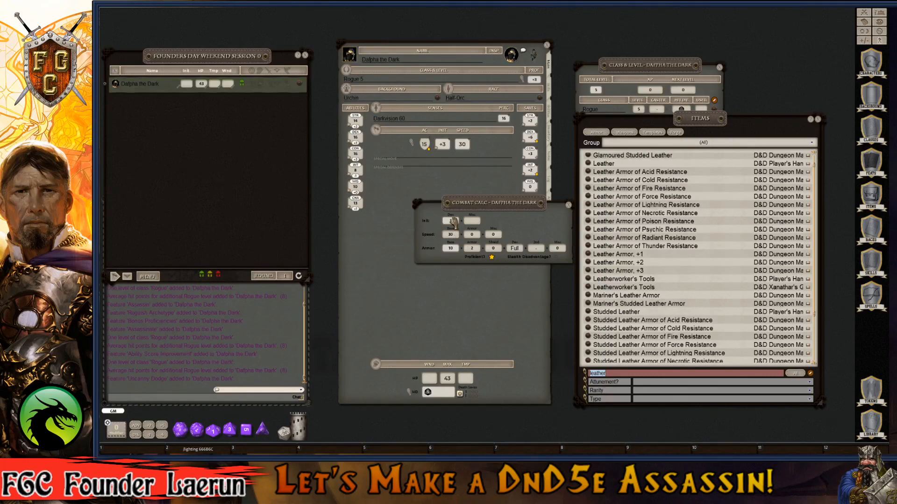
{"action": "key", "text": "ctrl"}
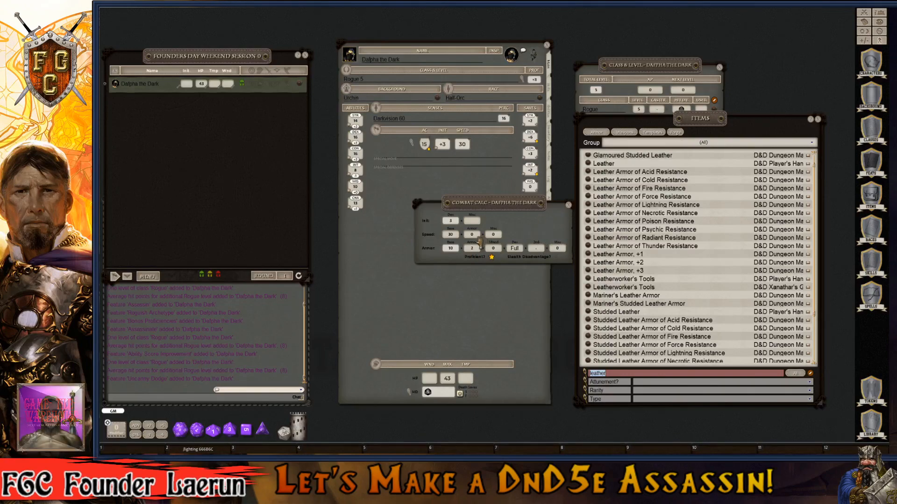
{"action": "left_click", "coordinate": [569, 206]}
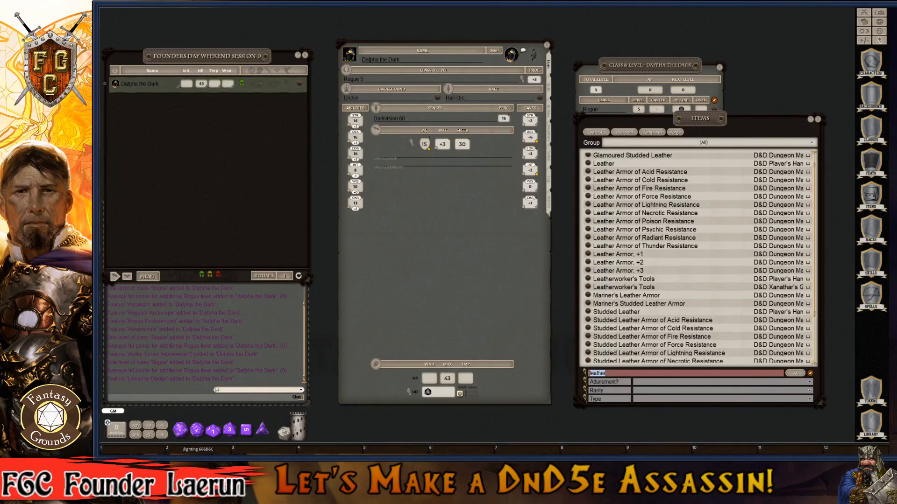
{"action": "key", "text": "ctrl"}
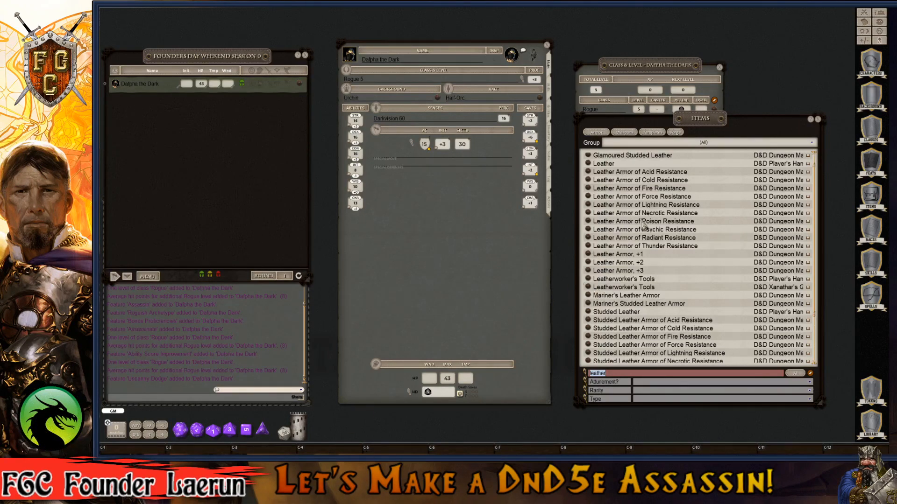
- Close the item list and enable Parcels in the library so it is available in the sidebar
{"action": "left_click", "coordinate": [818, 120]}
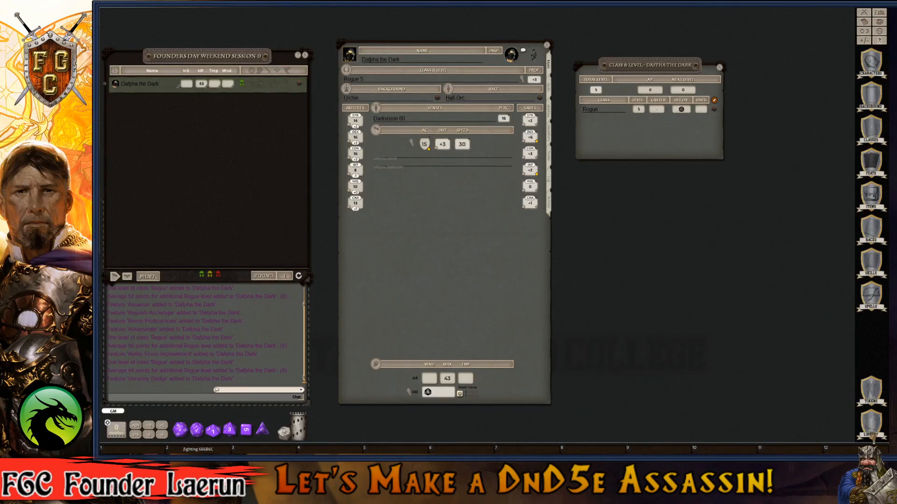
{"action": "left_click", "coordinate": [871, 425]}
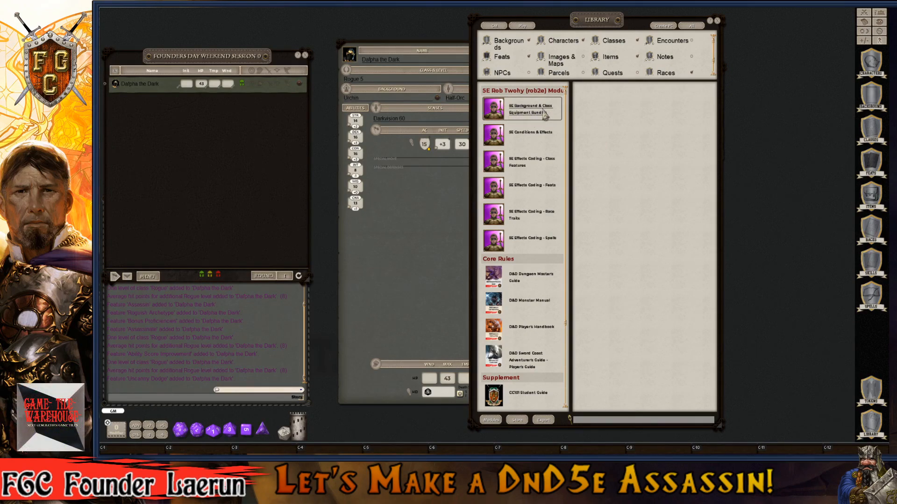
{"action": "scroll", "coordinate": [580, 71], "scroll_direction": "down", "scroll_amount": 1}
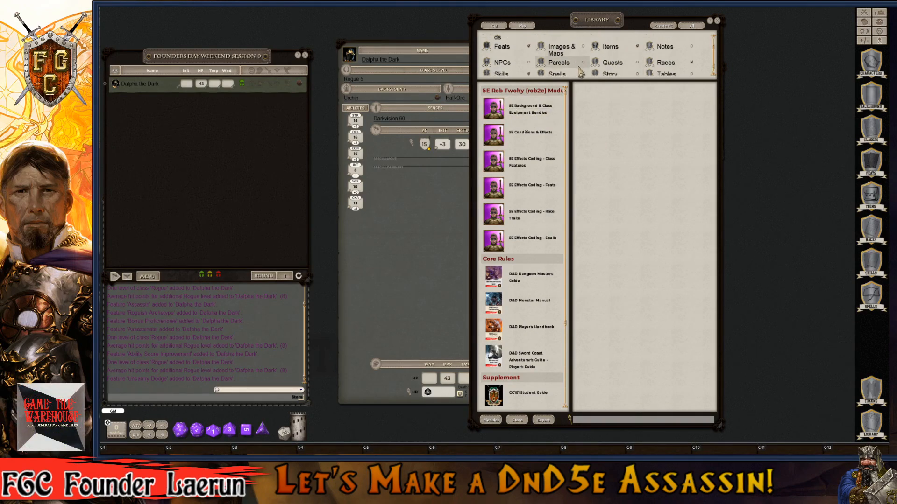
{"action": "left_click", "coordinate": [583, 62]}
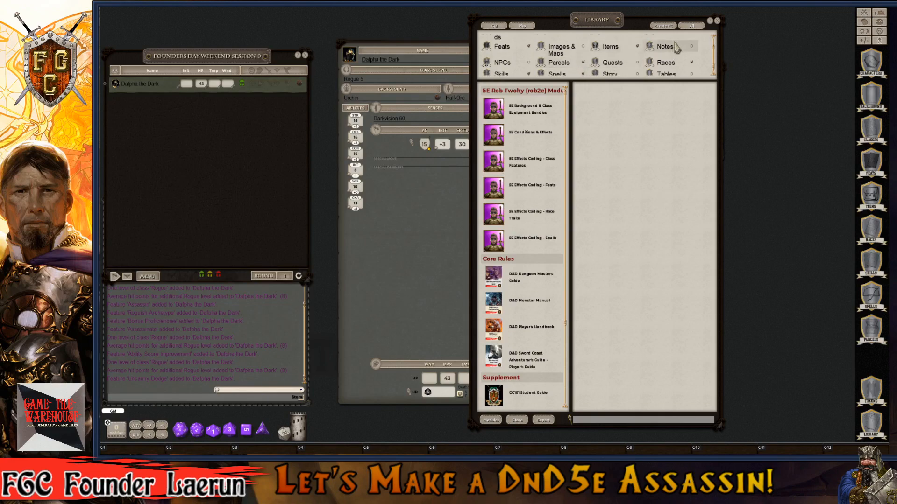
{"action": "left_click", "coordinate": [717, 21]}
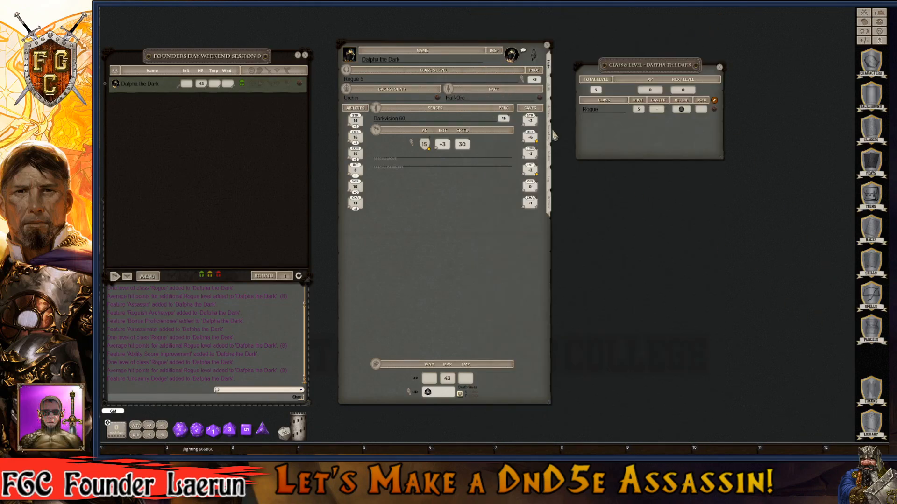
- Find the Background Equipment: Urchin parcel and add its contents to the character's inventory
{"action": "left_click", "coordinate": [552, 136]}
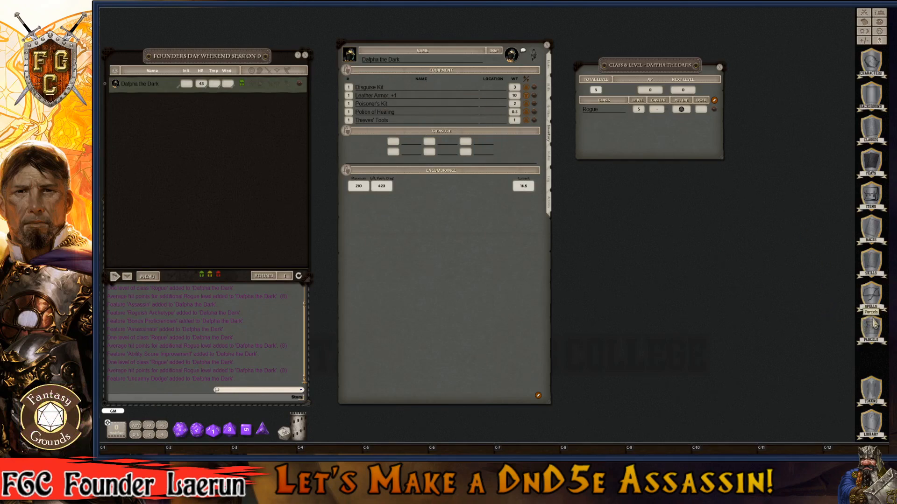
{"action": "left_click", "coordinate": [880, 343]}
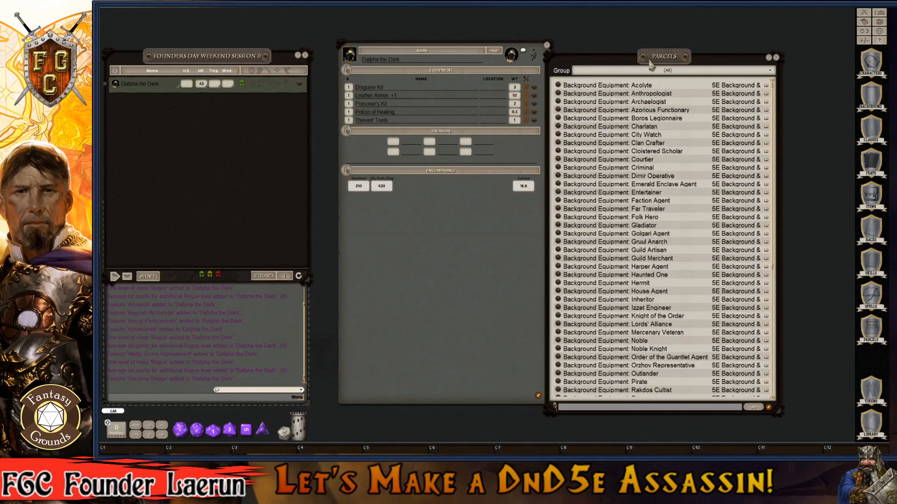
{"action": "left_click_drag", "start_coordinate": [658, 70], "coordinate": [727, 142]}
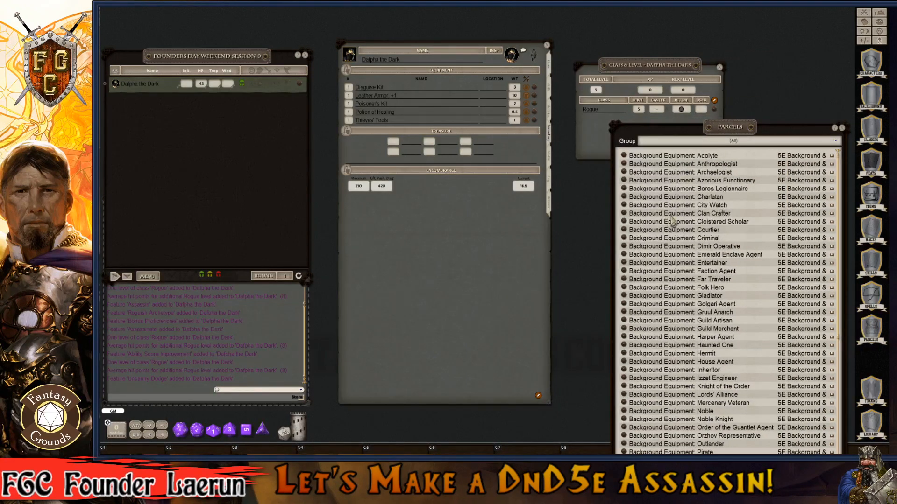
{"action": "scroll", "coordinate": [711, 289], "scroll_direction": "down", "scroll_amount": 1}
{"action": "scroll", "coordinate": [711, 287], "scroll_direction": "down", "scroll_amount": 9}
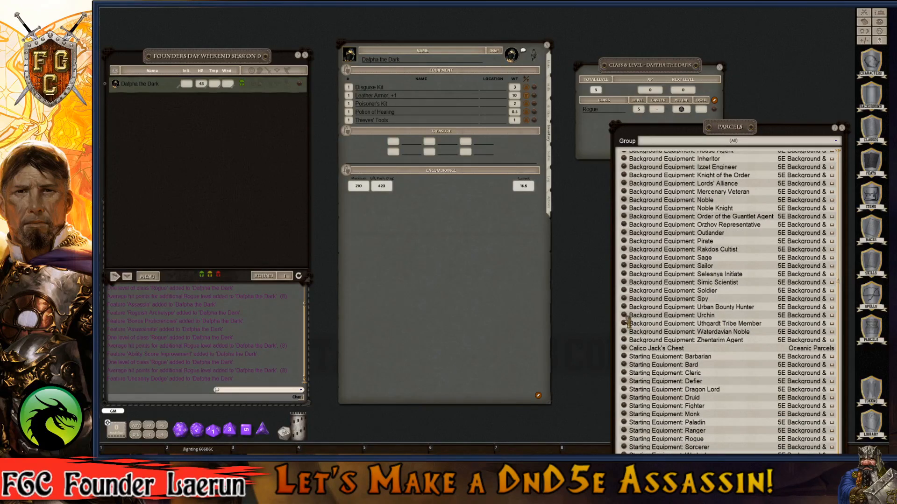
{"action": "left_click_drag", "start_coordinate": [626, 321], "coordinate": [404, 108]}
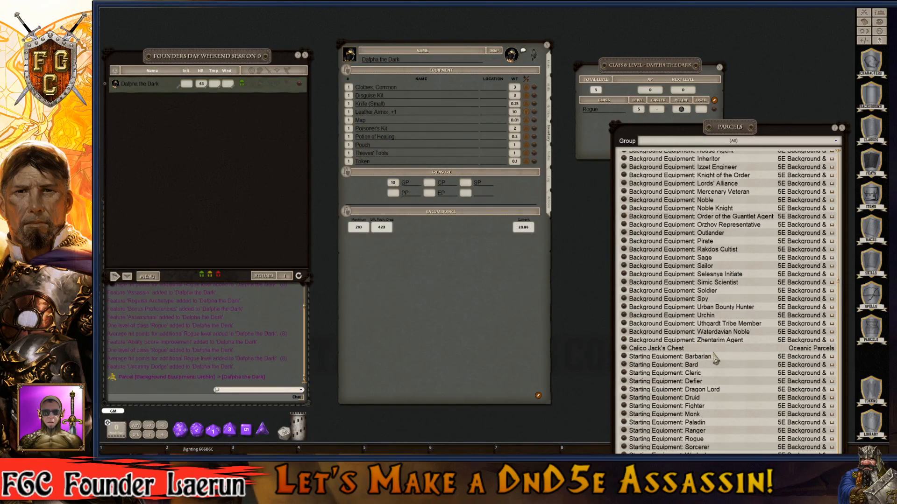
- Add the Starting Equipment: Rogue parcel to the inventory and delete the plain Leather armor
{"action": "left_click_drag", "start_coordinate": [760, 140], "coordinate": [725, 71]}
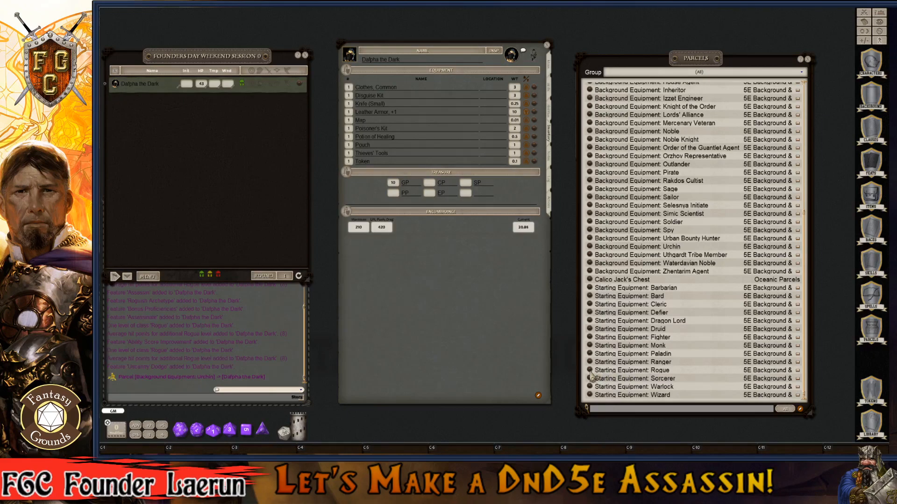
{"action": "left_click_drag", "start_coordinate": [588, 371], "coordinate": [398, 135]}
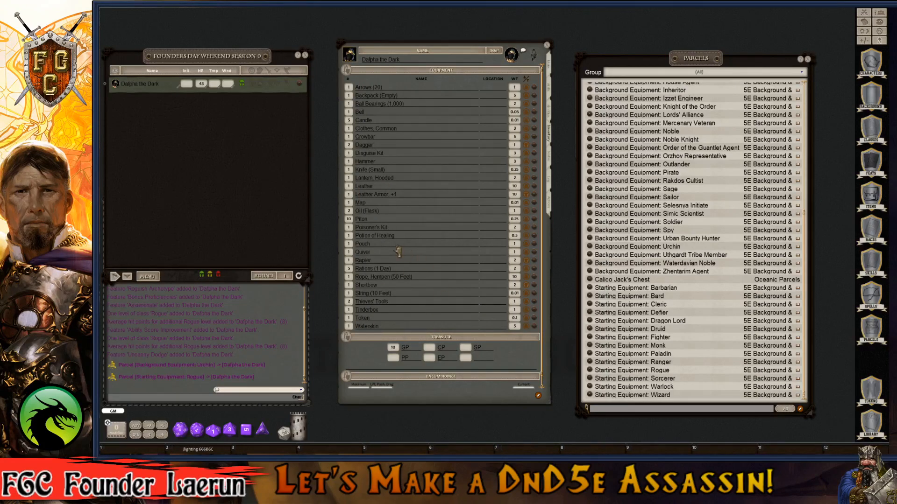
{"action": "right_click", "coordinate": [533, 185]}
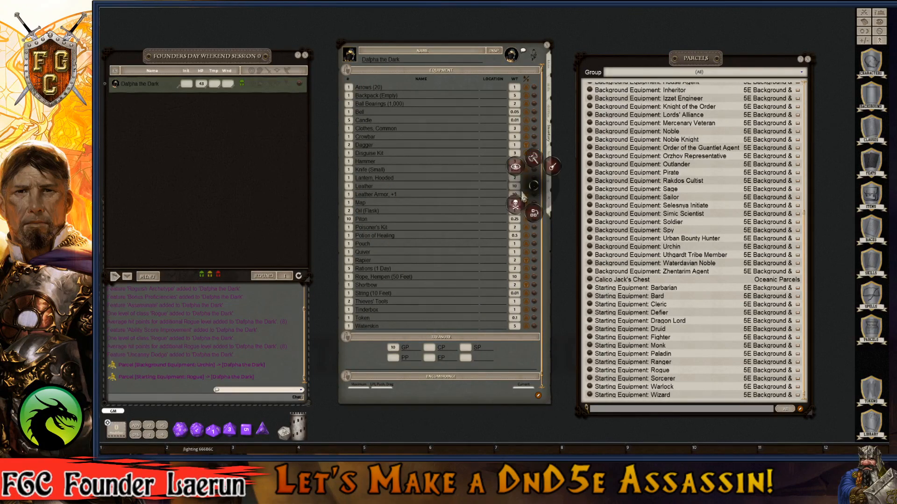
{"action": "left_click", "coordinate": [516, 204]}
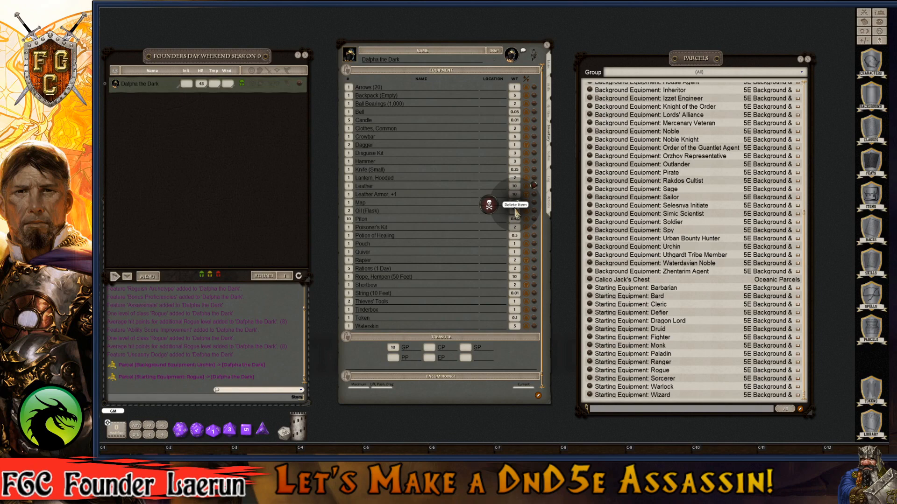
{"action": "left_click", "coordinate": [490, 206]}
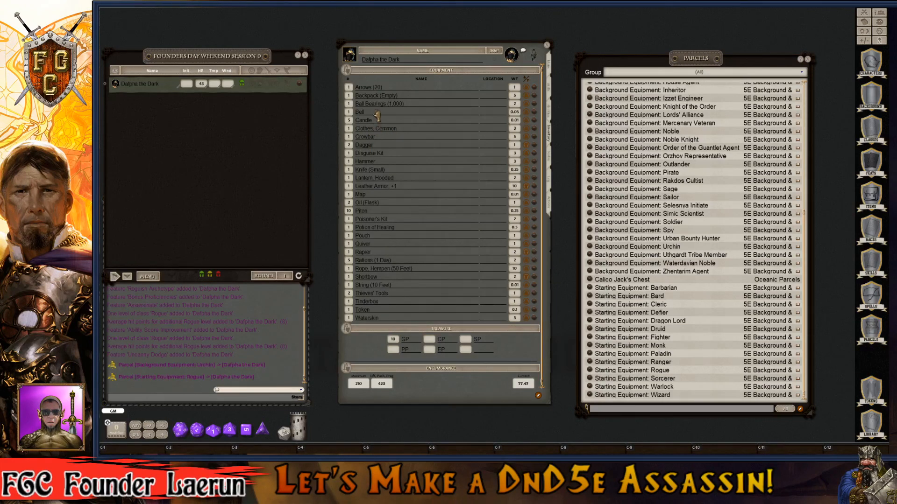
- Set the location of the Ball Bearings to Pouch and rename Backpack (Empty) to Backpack
{"action": "left_click", "coordinate": [500, 106]}
{"action": "type", "text": "Po"}
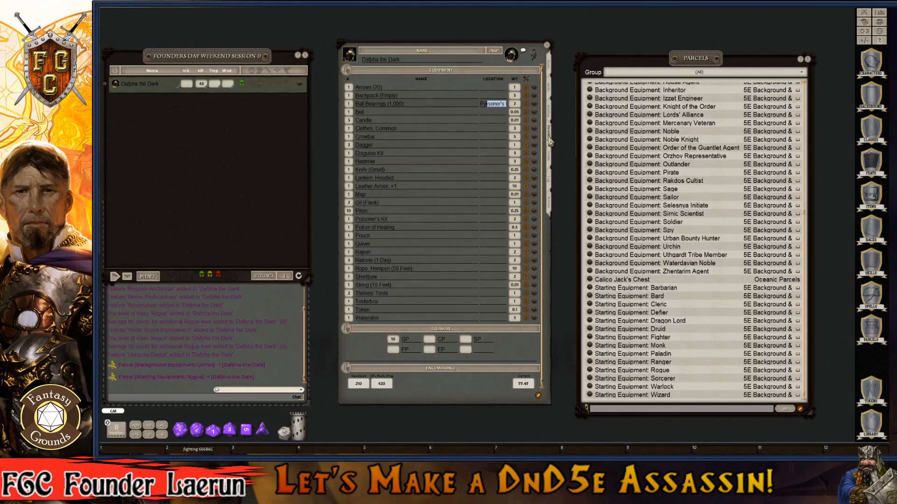
{"action": "type", "text": "u"}
{"action": "key", "text": "ctrl"}
{"action": "key", "text": "Return"}
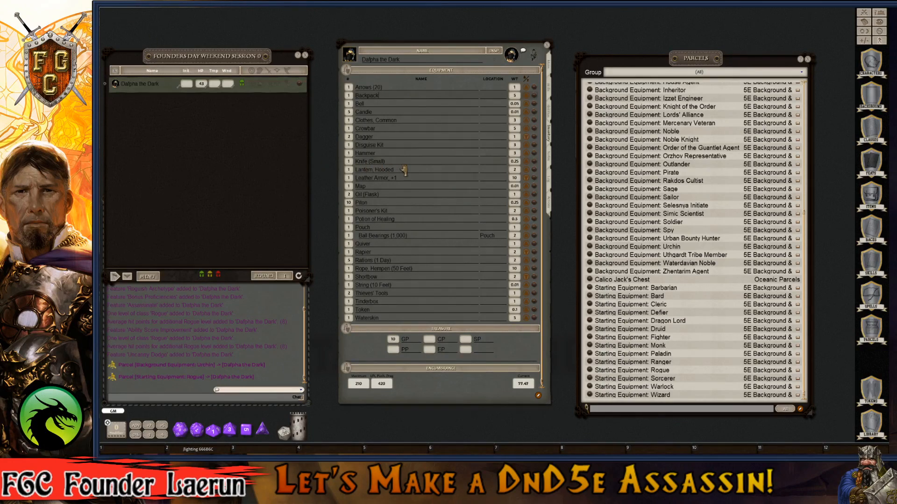
{"action": "left_click", "coordinate": [424, 121]}
{"action": "key", "text": "ctrl"}
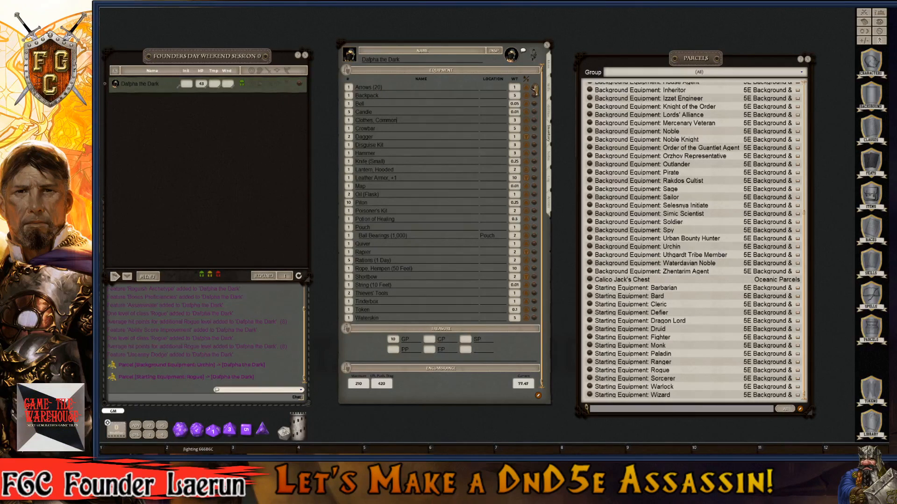
- Delete the Arrows (20) from the character's inventory
{"action": "right_click", "coordinate": [534, 85]}
{"action": "left_click", "coordinate": [515, 106]}
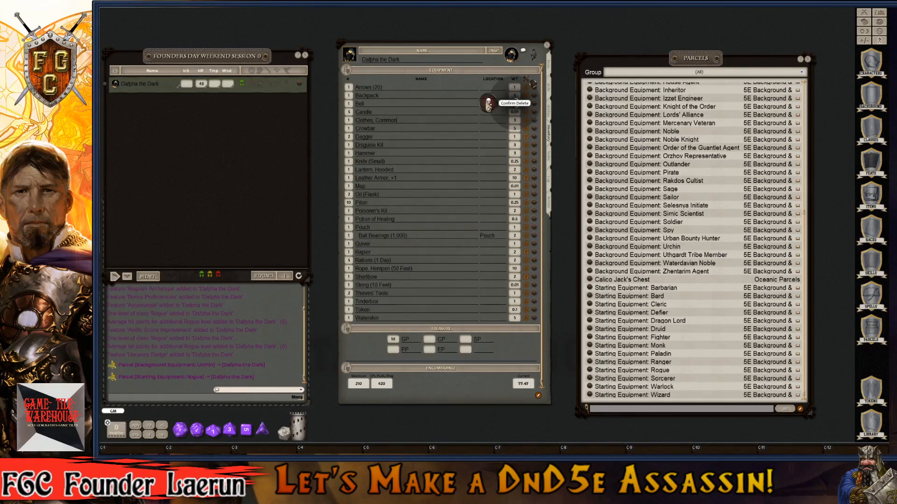
{"action": "left_click", "coordinate": [489, 103]}
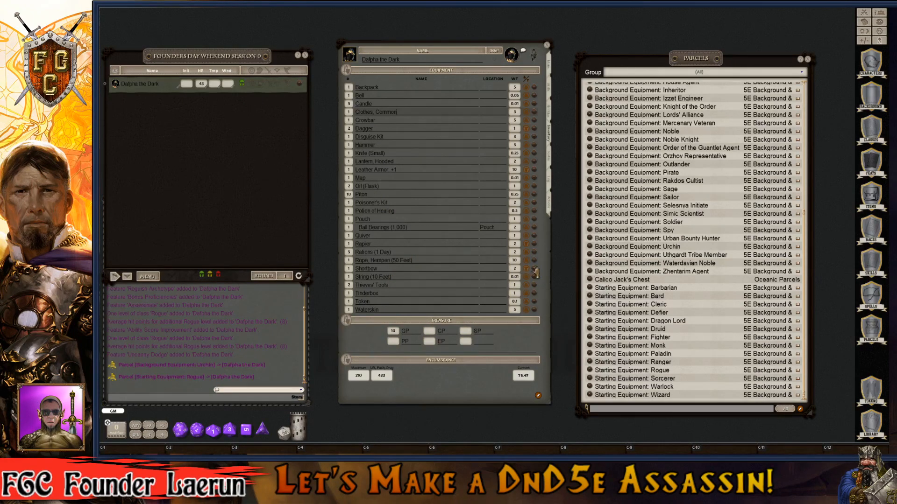
- Delete the Shortbow from the character's inventory and close the parcels list
{"action": "right_click", "coordinate": [519, 283]}
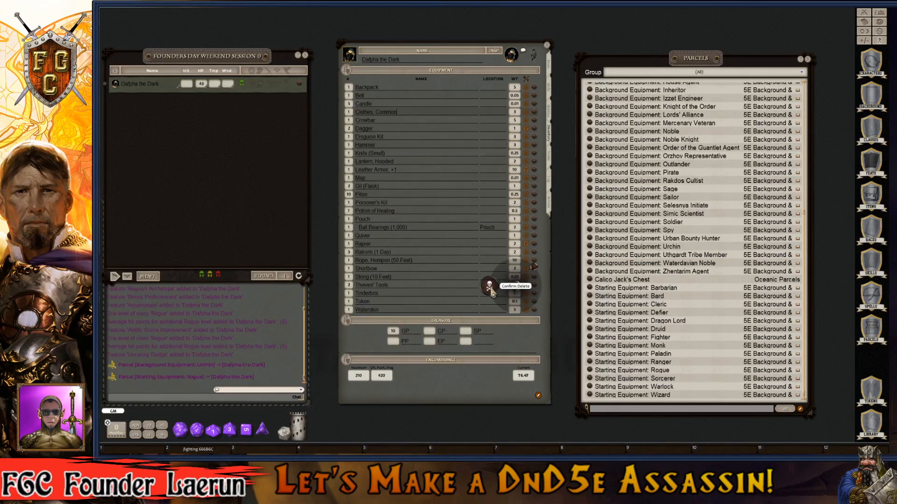
{"action": "left_click", "coordinate": [492, 289]}
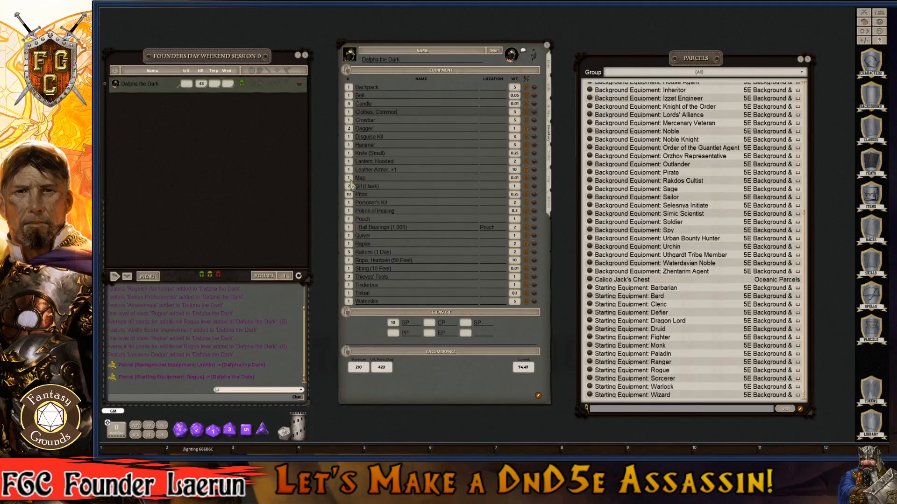
{"action": "key", "text": "ctrl"}
{"action": "left_click", "coordinate": [806, 60]}
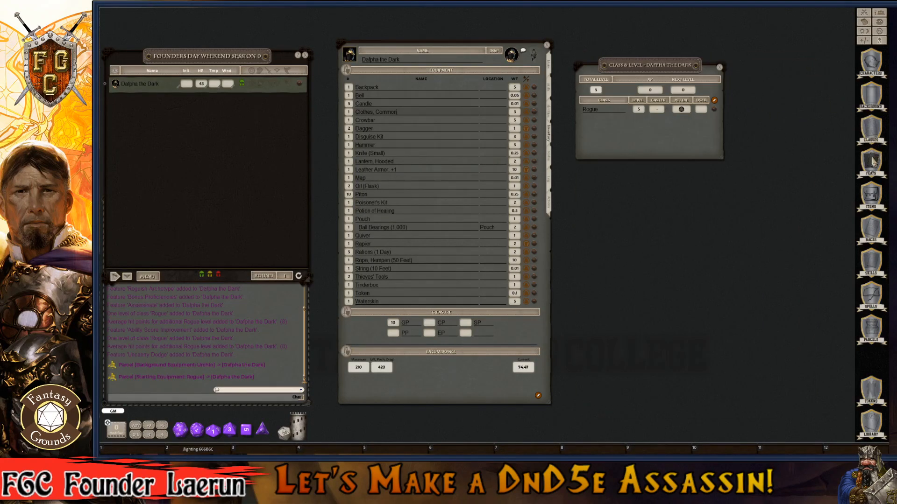
- Search the items list for "cross" and add Case, Crossbow Bolt to the character's inventory
{"action": "left_click", "coordinate": [870, 196]}
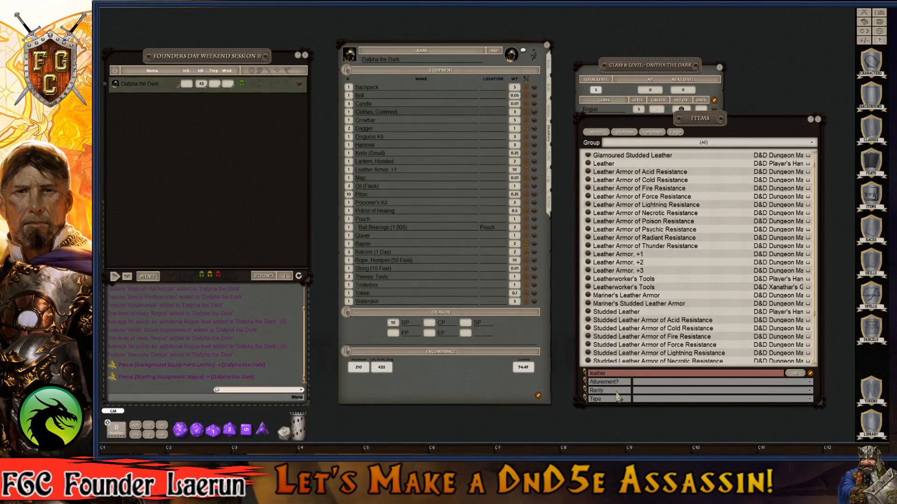
{"action": "double_click", "coordinate": [624, 375]}
{"action": "type", "text": "cross"}
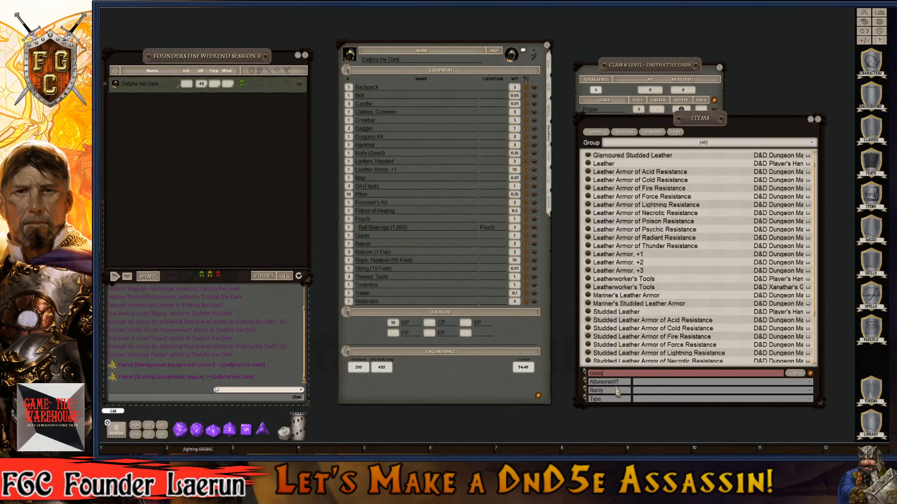
{"action": "key", "text": "Return"}
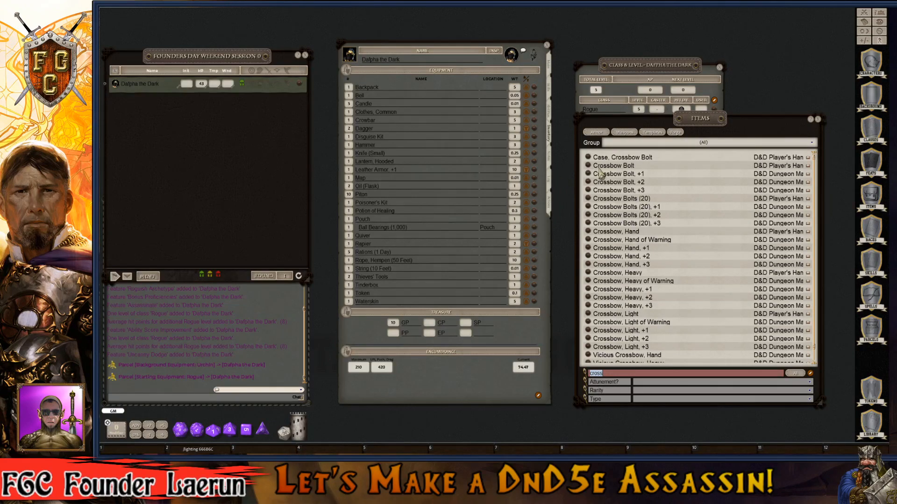
{"action": "left_click_drag", "start_coordinate": [587, 159], "coordinate": [403, 152]}
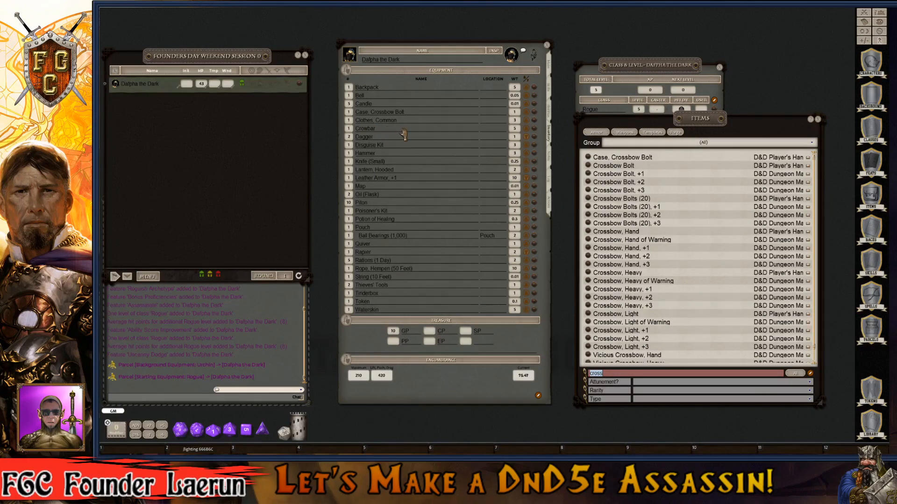
{"action": "left_click", "coordinate": [349, 114]}
{"action": "type", "text": "20"}
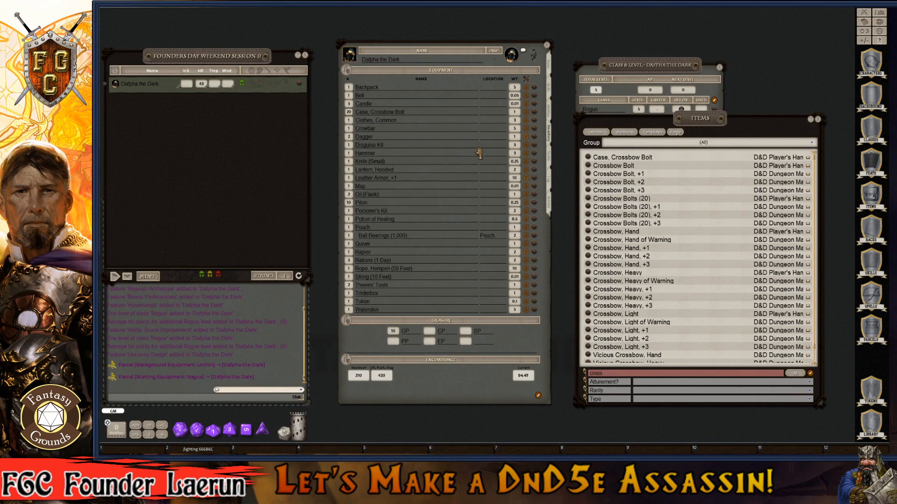
{"action": "key", "text": "ctrl"}
{"action": "double_click", "coordinate": [611, 373]}
{"action": "key", "text": "ctrl"}
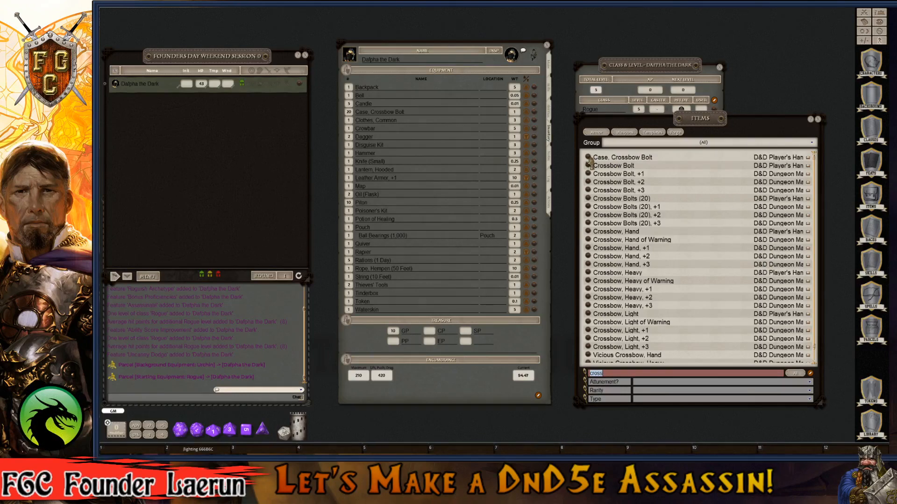
{"action": "left_click_drag", "start_coordinate": [591, 163], "coordinate": [373, 139]}
{"action": "key", "text": "ctrl"}
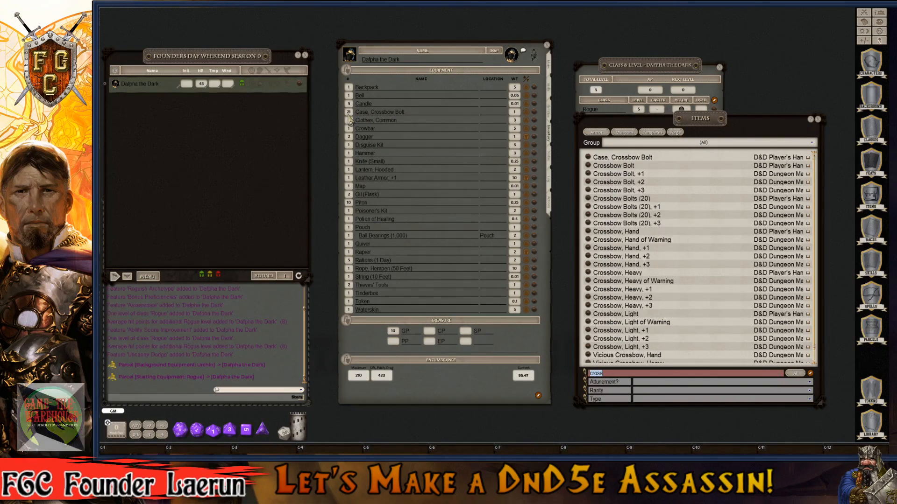
{"action": "left_click", "coordinate": [349, 112]}
{"action": "type", "text": "1"}
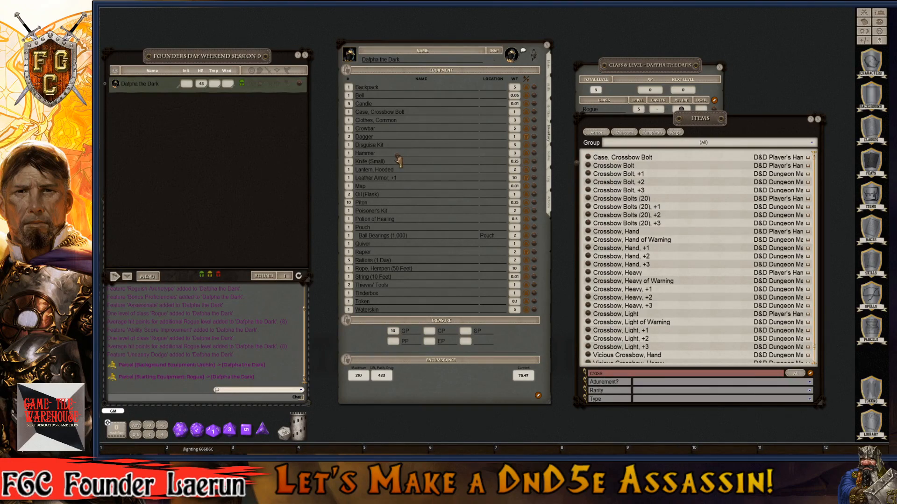
- Add Crossbow Bolt to the inventory with a quantity of 20 and set its location to Case, Crossbow Bolt
{"action": "left_click_drag", "start_coordinate": [399, 161], "coordinate": [400, 161]}
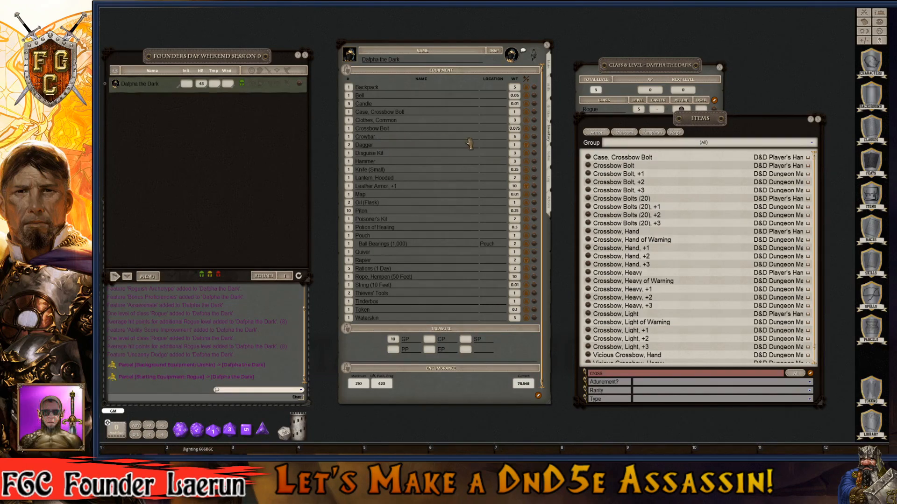
{"action": "key", "text": "ctrl"}
{"action": "scroll", "coordinate": [349, 130], "scroll_direction": "up", "scroll_amount": 1}
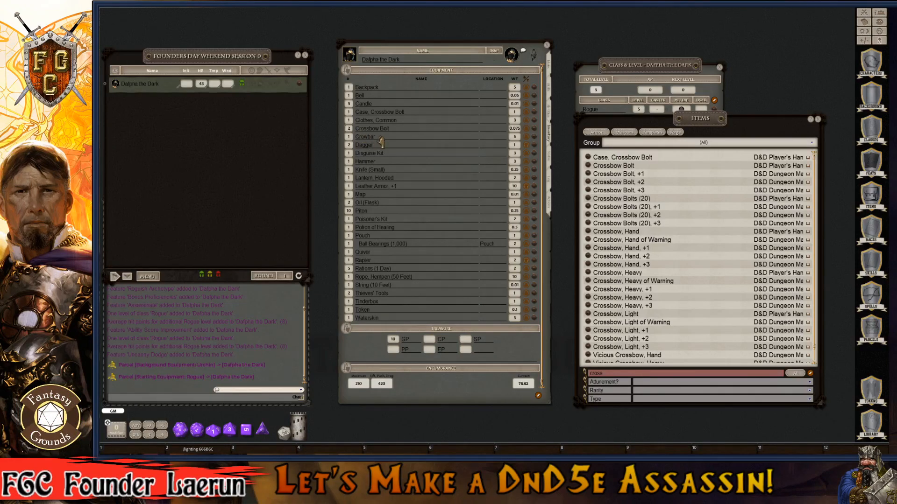
{"action": "type", "text": "0"}
{"action": "key", "text": "ctrl"}
{"action": "left_click", "coordinate": [490, 130]}
{"action": "type", "text": "Case, Cros"}
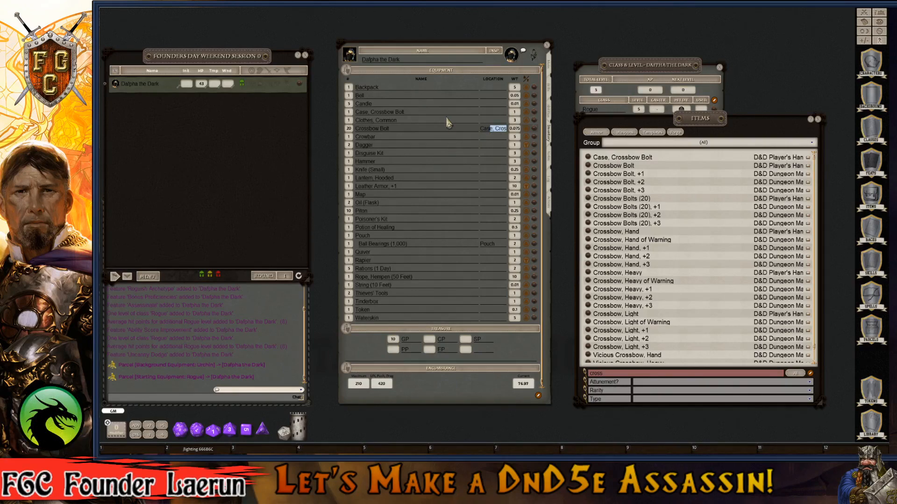
{"action": "key", "text": "Return"}
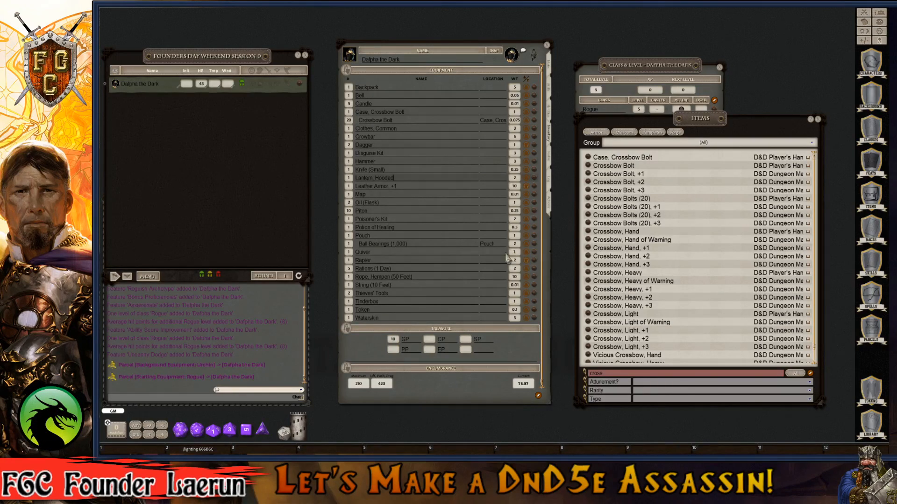
- Delete the Quiver from the inventory and set the Waterskin quantity to 2
{"action": "scroll", "coordinate": [395, 289], "scroll_direction": "down", "scroll_amount": 1}
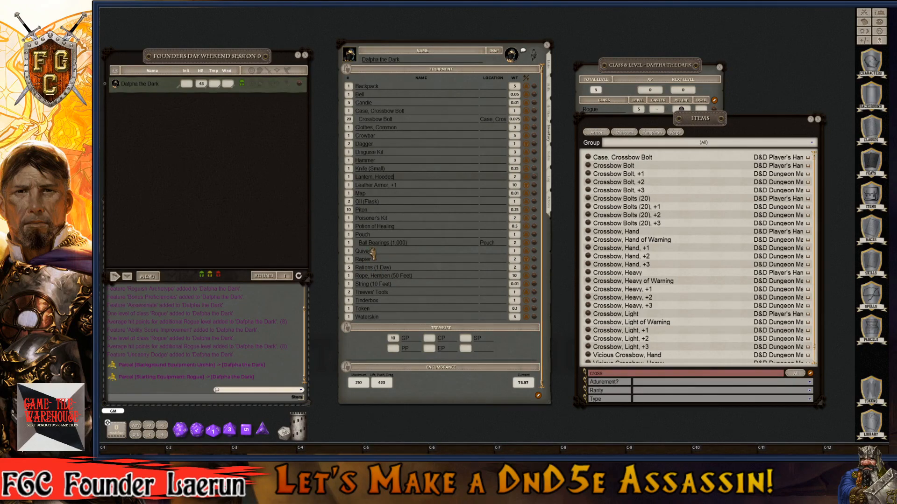
{"action": "right_click", "coordinate": [533, 253]}
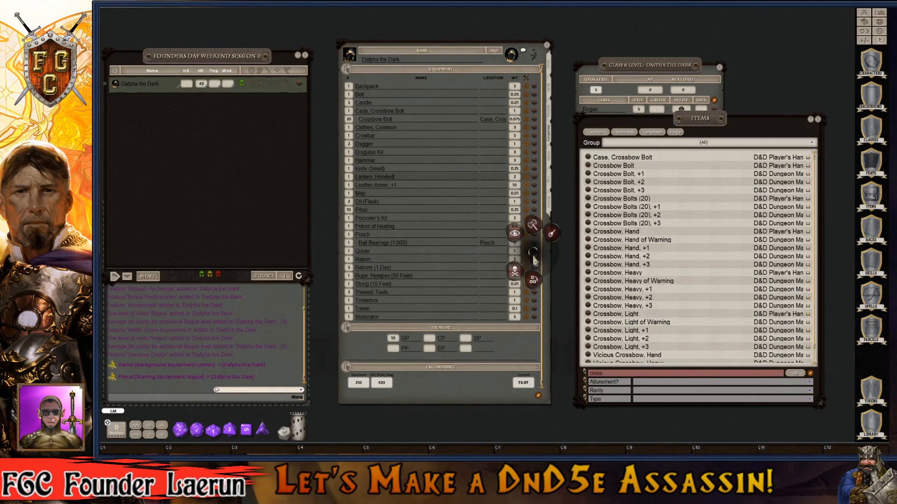
{"action": "left_click", "coordinate": [515, 271]}
{"action": "left_click", "coordinate": [495, 278]}
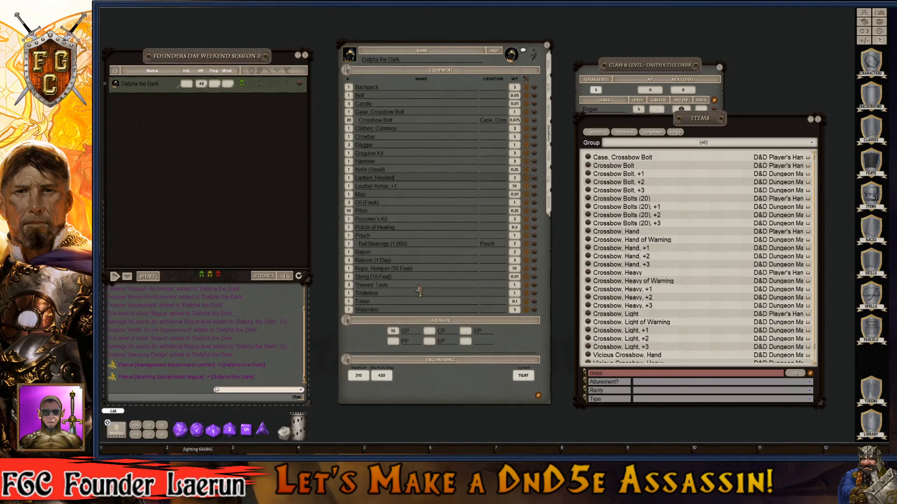
{"action": "key", "text": "ctrl"}
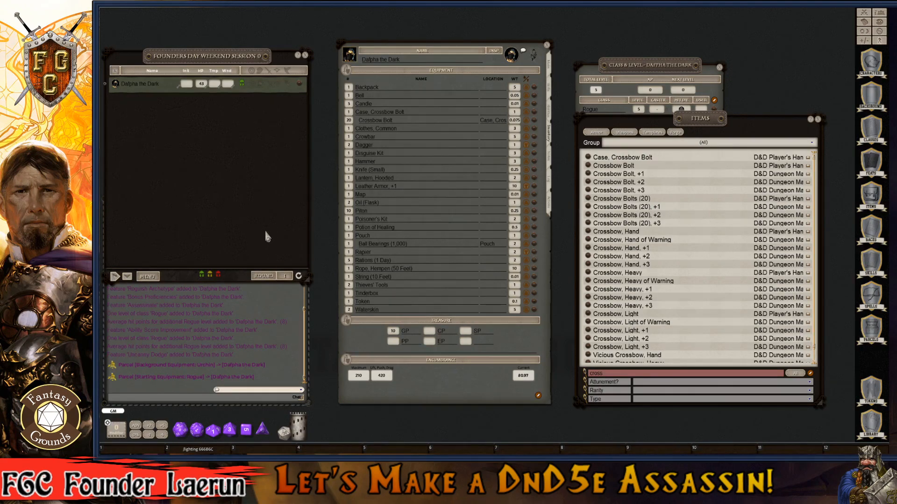
{"action": "key", "text": "ctrl"}
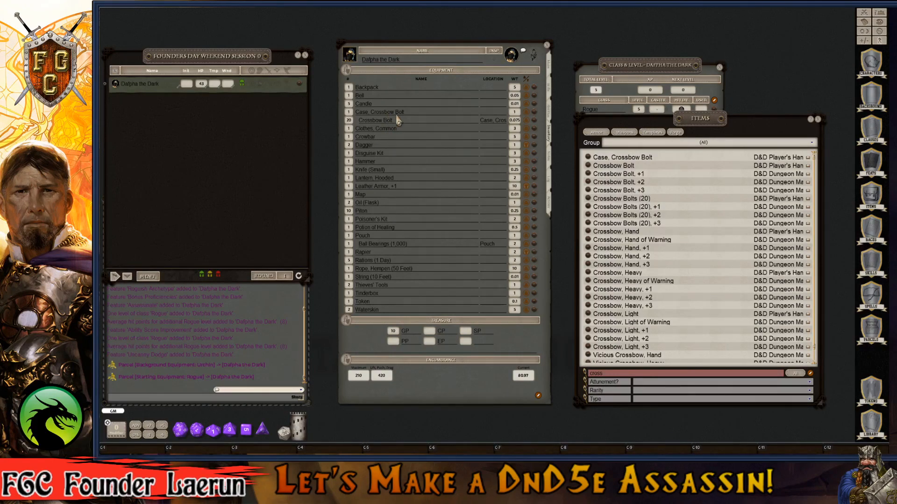
- Add the basic Crossbow, Hand from the items list to the character's inventory
{"action": "scroll", "coordinate": [608, 196], "scroll_direction": "down", "scroll_amount": 2}
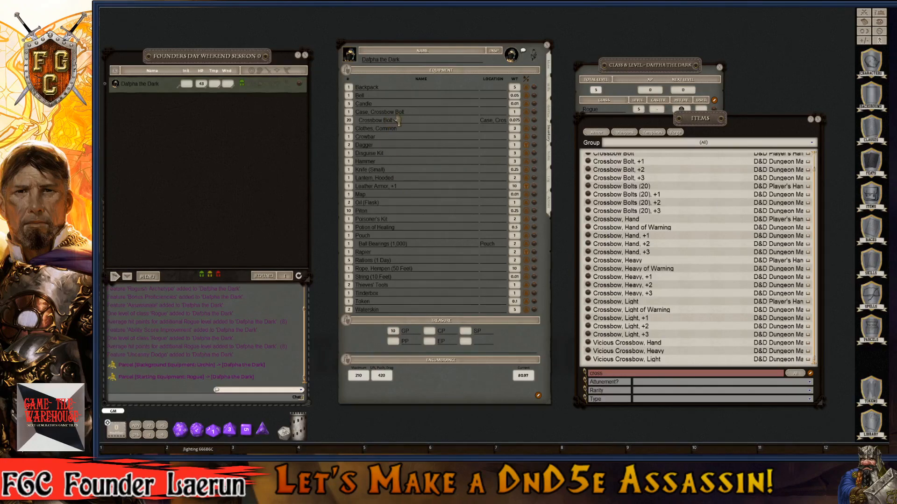
{"action": "key", "text": "ctrl"}
{"action": "left_click_drag", "start_coordinate": [587, 219], "coordinate": [417, 178]}
{"action": "left_click_drag", "start_coordinate": [359, 168], "coordinate": [364, 171]}
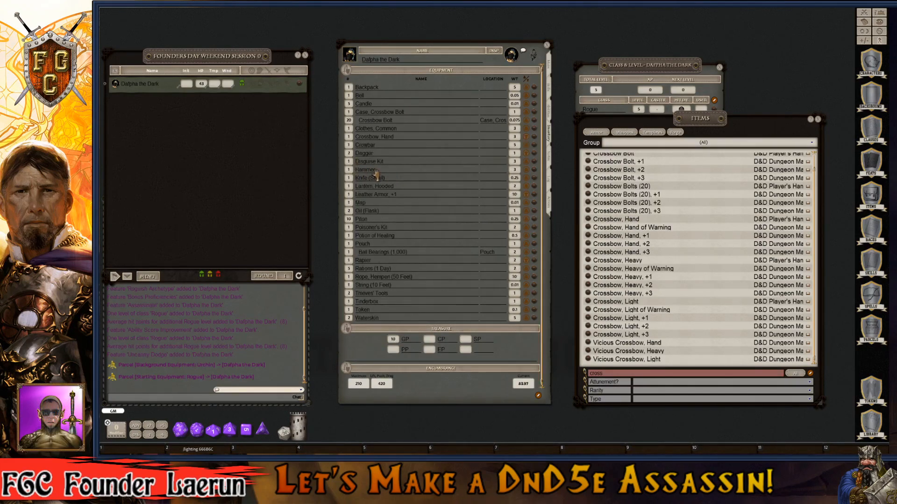
{"action": "key", "text": "ctrl"}
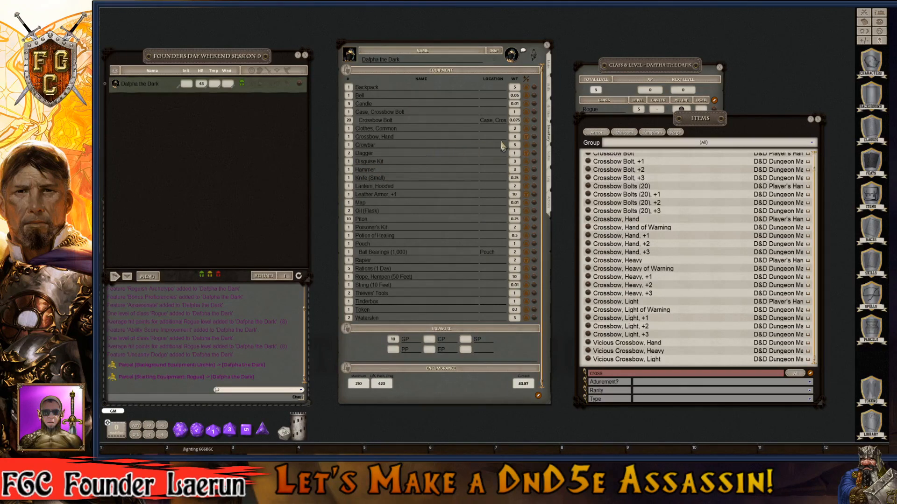
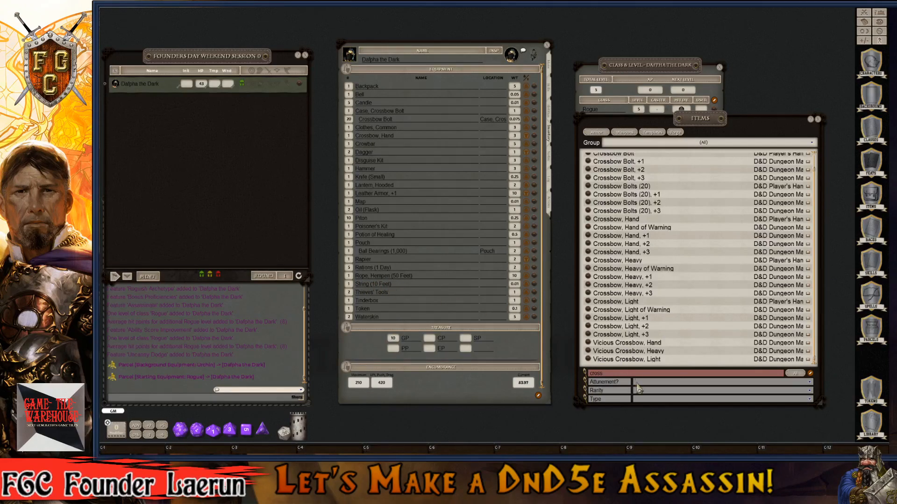
- Search the items for "rope" and replace the inventory's Rope, Hempen (50 Feet) with Rope, Silk (50 Feet)
{"action": "double_click", "coordinate": [604, 374]}
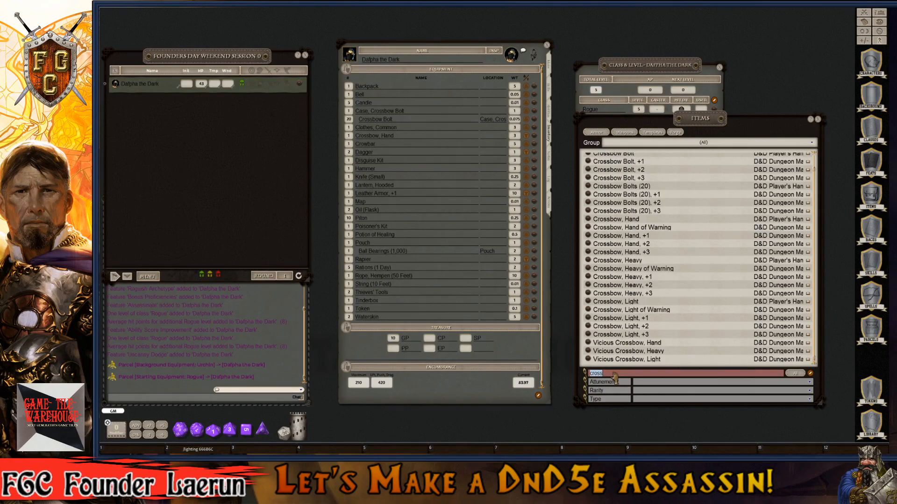
{"action": "type", "text": "rope"}
{"action": "key", "text": "Return"}
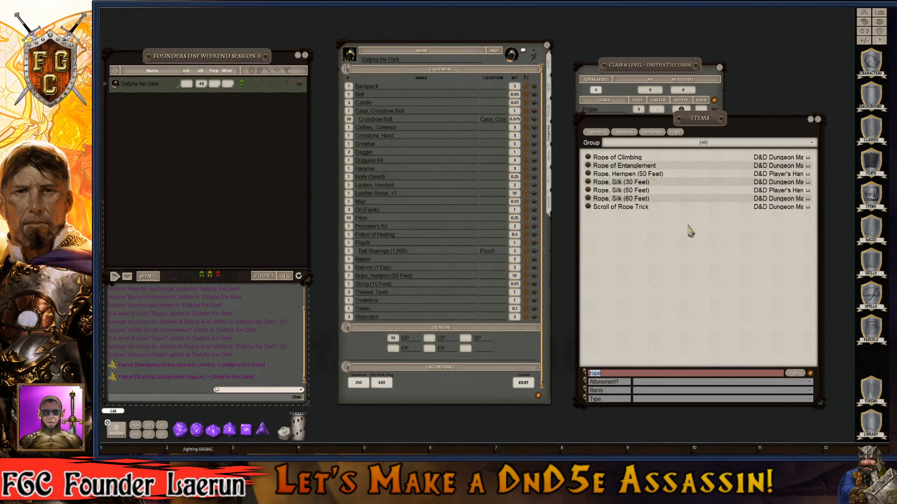
{"action": "key", "text": "ctrl"}
{"action": "right_click", "coordinate": [534, 277]}
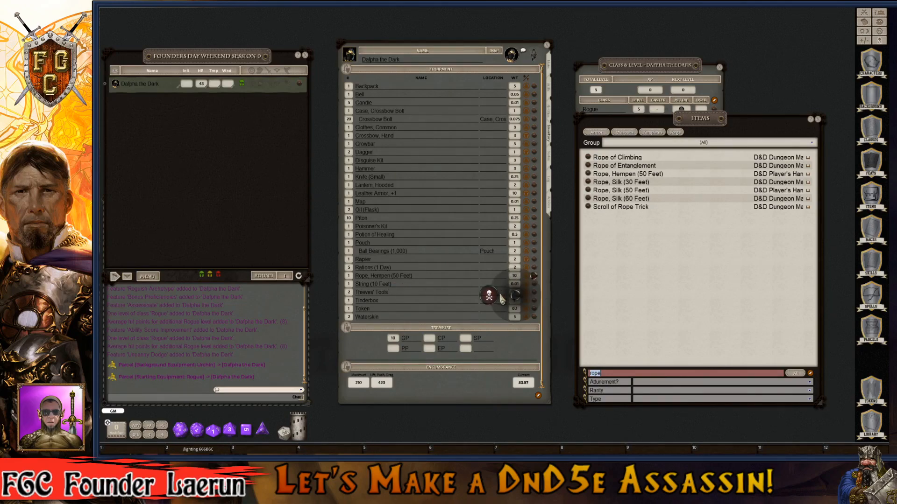
{"action": "left_click", "coordinate": [516, 299]}
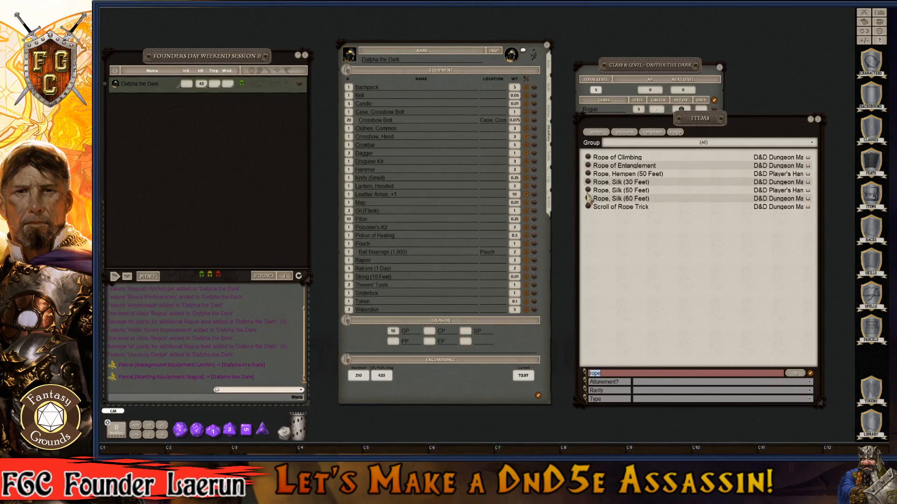
{"action": "left_click_drag", "start_coordinate": [587, 192], "coordinate": [397, 240]}
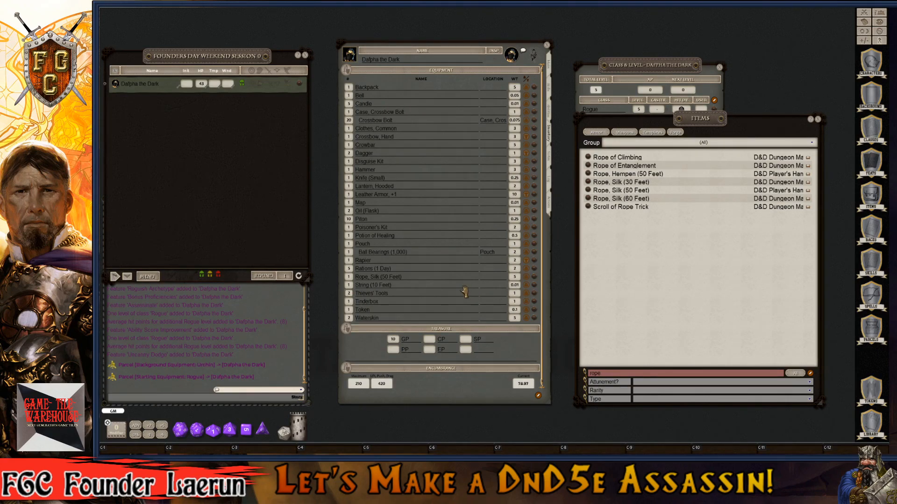
- Set the location of the Bell and the Knife (Small) to Pouch in the inventory
{"action": "scroll", "coordinate": [465, 293], "scroll_direction": "down", "scroll_amount": 1}
{"action": "key", "text": "ctrl"}
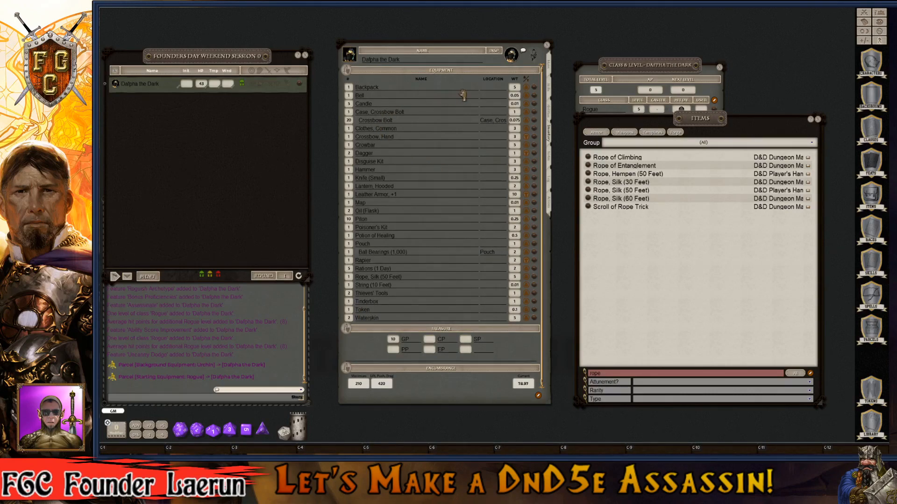
{"action": "left_click", "coordinate": [490, 95]}
{"action": "type", "text": "Po"}
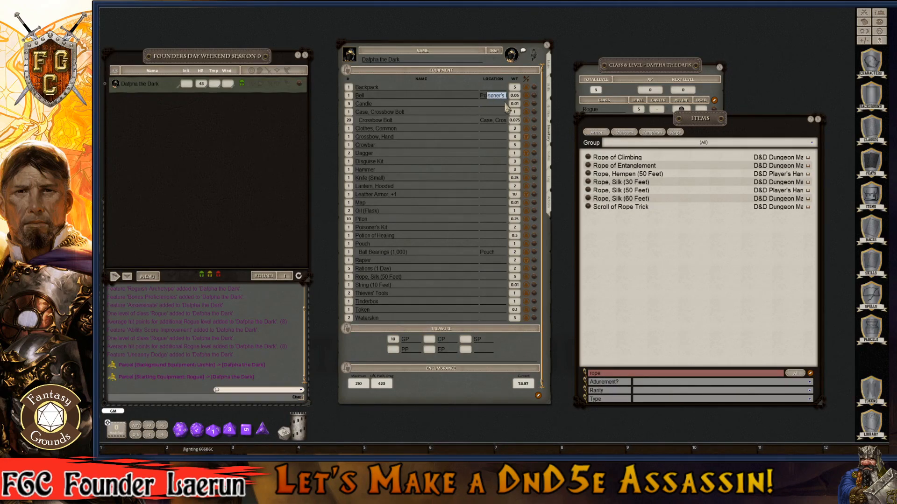
{"action": "type", "text": "u"}
{"action": "key", "text": "Return"}
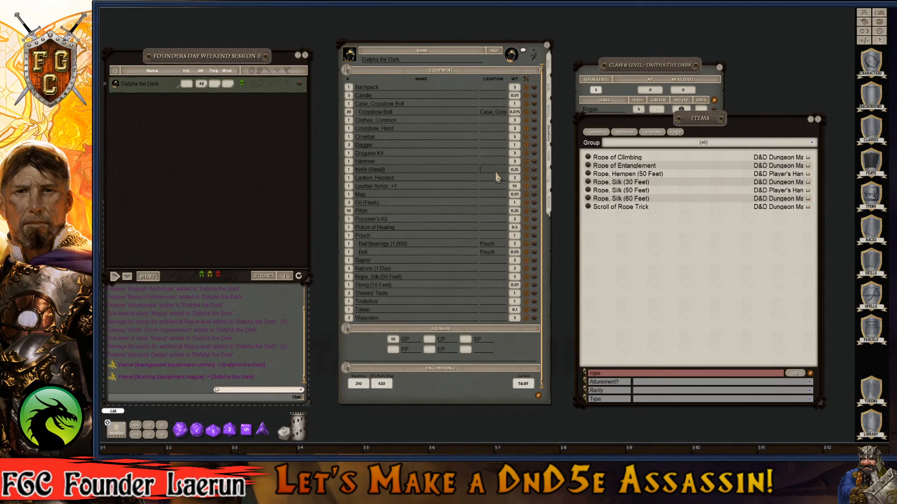
{"action": "left_click", "coordinate": [494, 169]}
{"action": "type", "text": "Pou"}
{"action": "key", "text": "Return"}
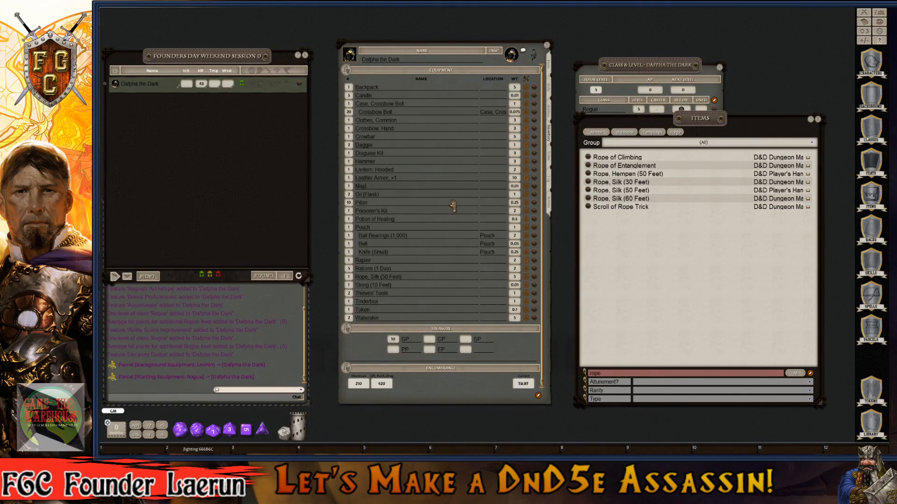
{"action": "left_click", "coordinate": [390, 196]}
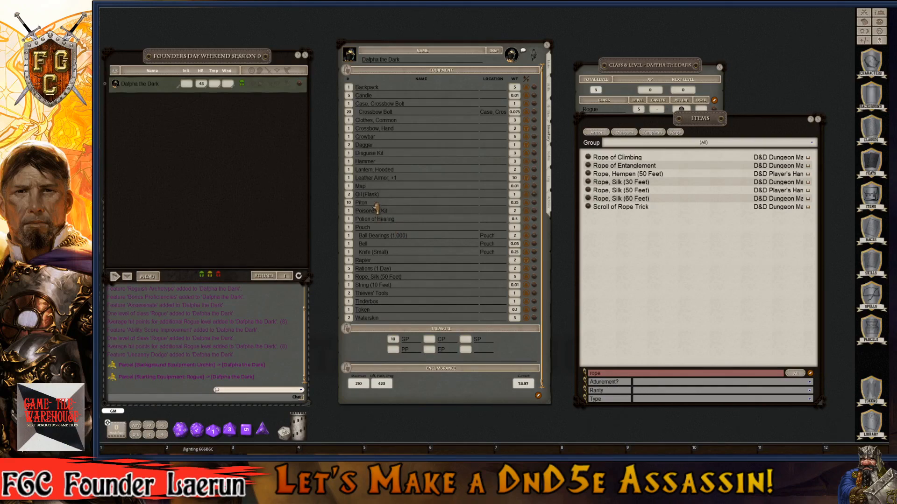
{"action": "key", "text": "ctrl"}
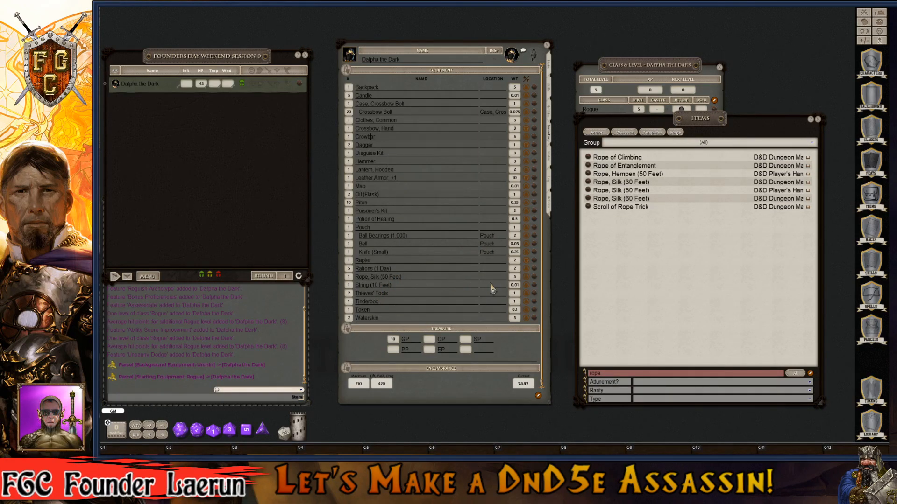
- Set the location of the String (10 Feet) and the Token to Pouch in the inventory
{"action": "type", "text": "Pouch"}
{"action": "key", "text": "Return"}
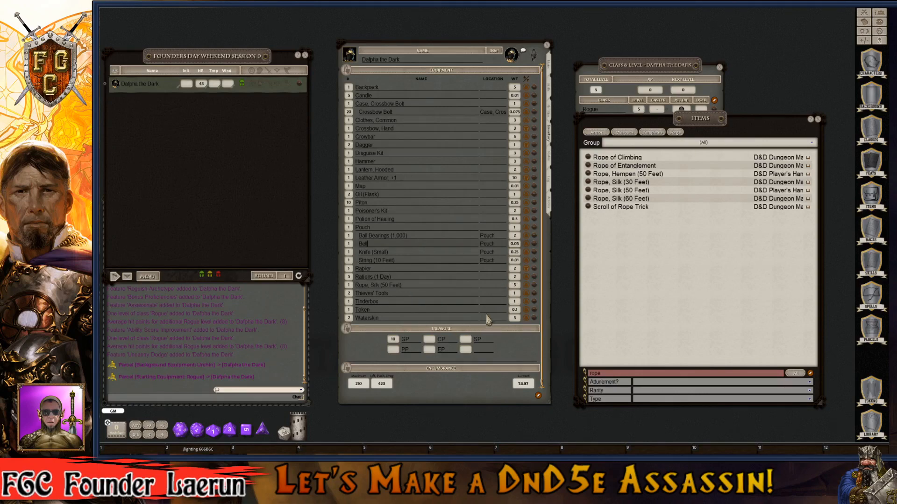
{"action": "type", "text": "Pouch"}
{"action": "key", "text": "Return"}
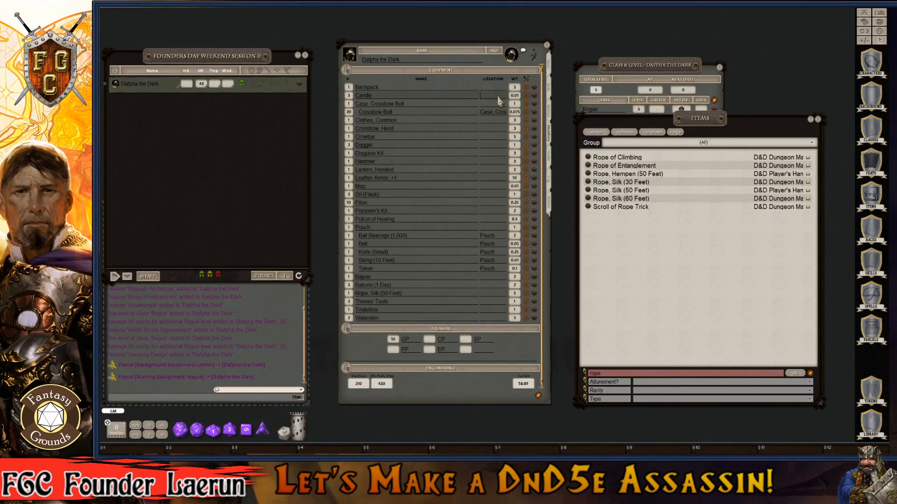
- Set the location of the Candle, Clothes, Common and Crowbar to Backpack in the inventory
{"action": "type", "text": "Backpack"}
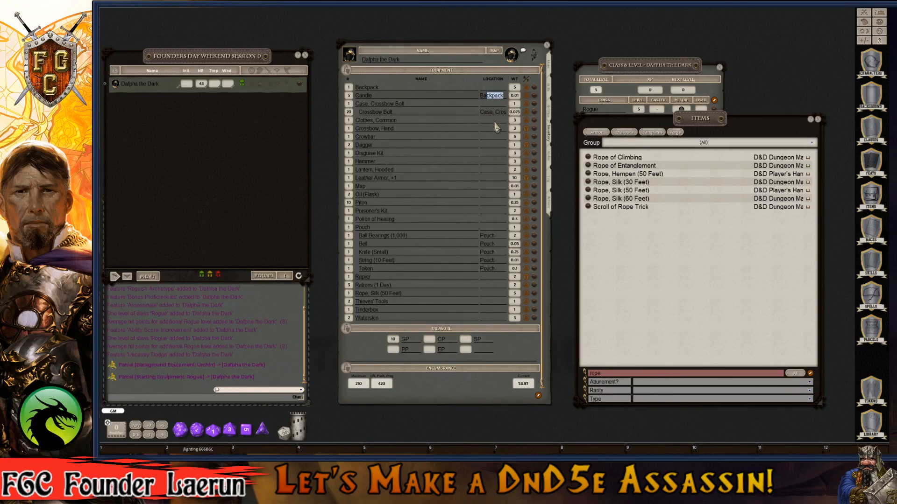
{"action": "left_click", "coordinate": [492, 121]}
{"action": "type", "text": "Backpack"}
{"action": "left_click", "coordinate": [487, 130]}
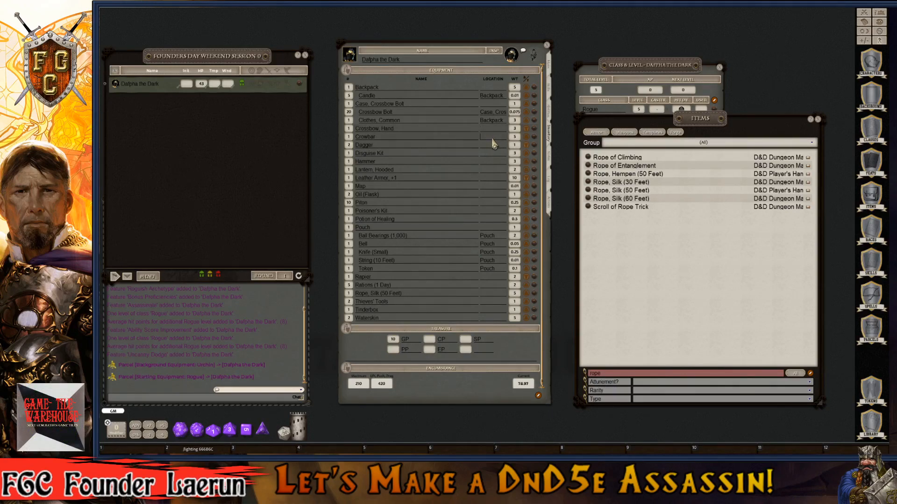
{"action": "type", "text": "Backpack"}
{"action": "left_click", "coordinate": [491, 146]}
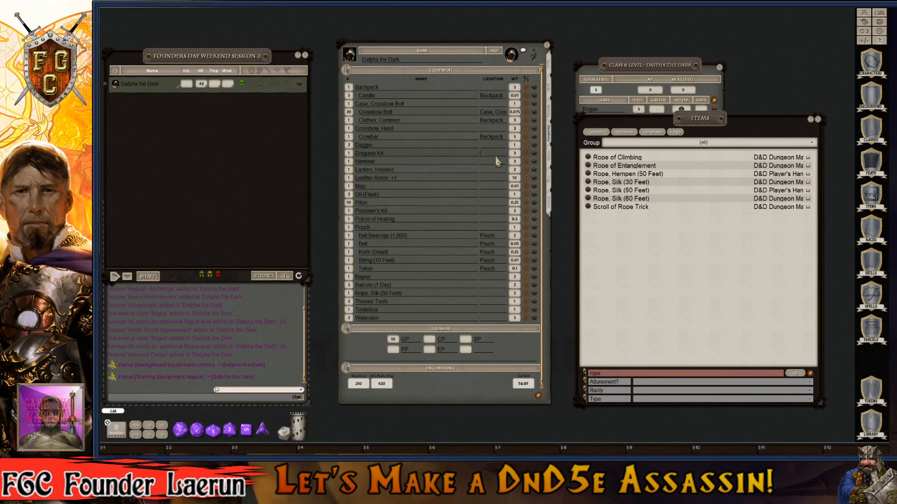
- Assign the Disguise Kit, Hammer and Lantern, Hooded to the Backpack location in the inventory
{"action": "type", "text": "Backpack"}
{"action": "left_click", "coordinate": [494, 161]}
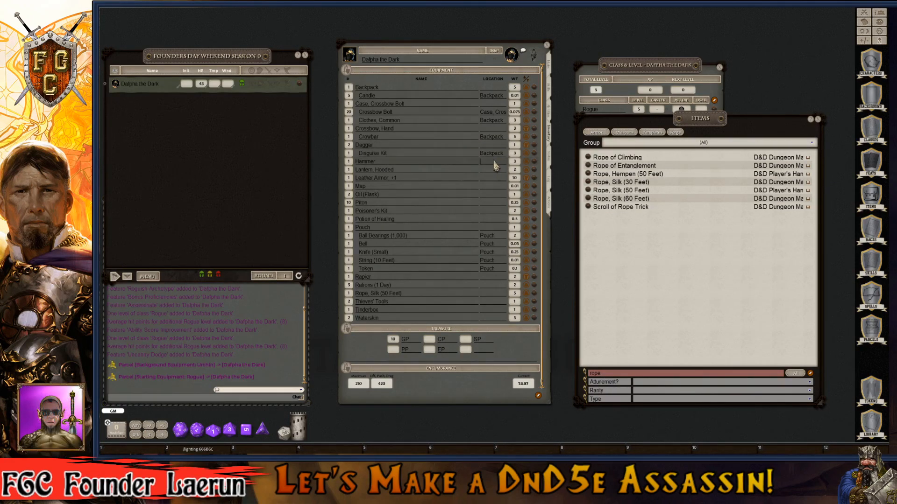
{"action": "key", "text": "shift"}
{"action": "type", "text": "Backpack"}
{"action": "key", "text": "ctrl"}
{"action": "left_click", "coordinate": [491, 169]}
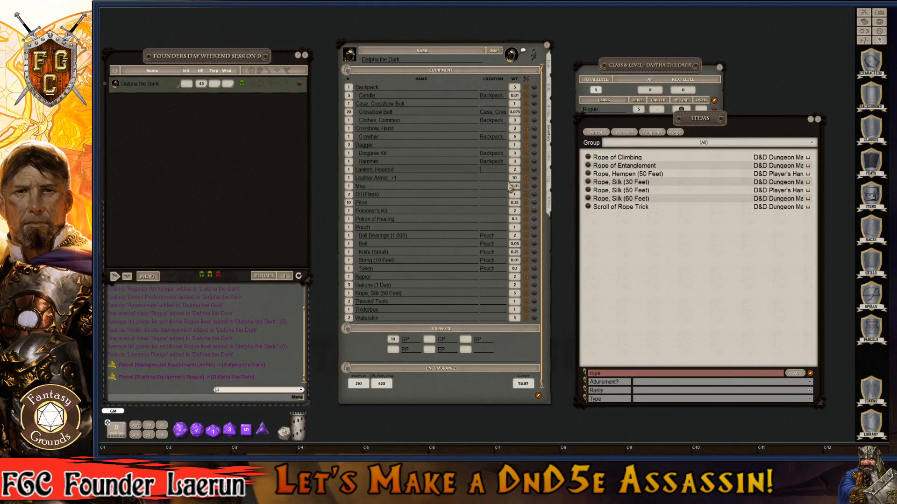
{"action": "type", "text": "Backpack"}
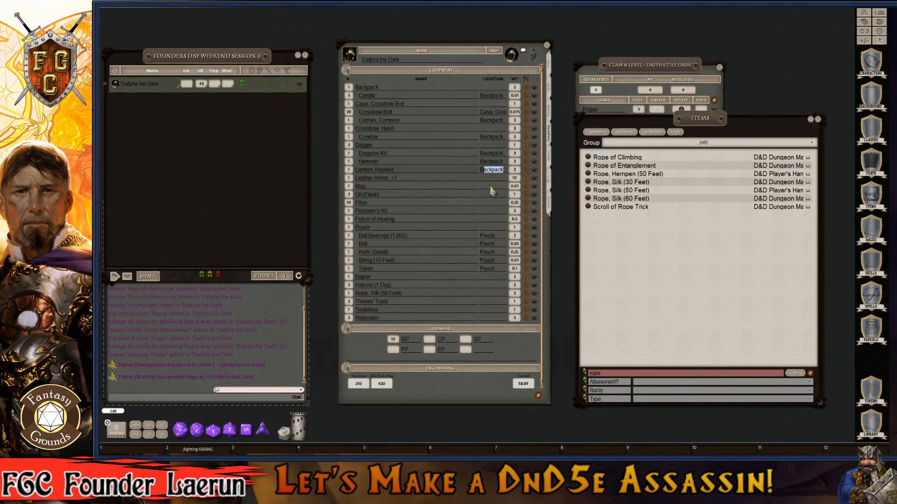
- Set the location of the Map and Oil (Flask) to Backpack and of the Piton to Pouch
{"action": "left_click", "coordinate": [490, 187]}
{"action": "key", "text": "ctrl"}
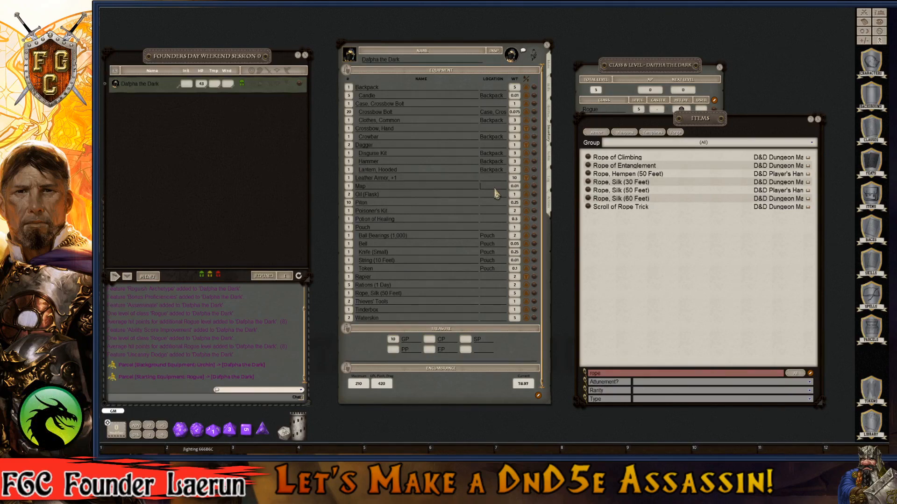
{"action": "type", "text": "Backpack"}
{"action": "left_click", "coordinate": [489, 195]}
{"action": "type", "text": "B"}
{"action": "left_click", "coordinate": [488, 203]}
{"action": "type", "text": "Pouch"}
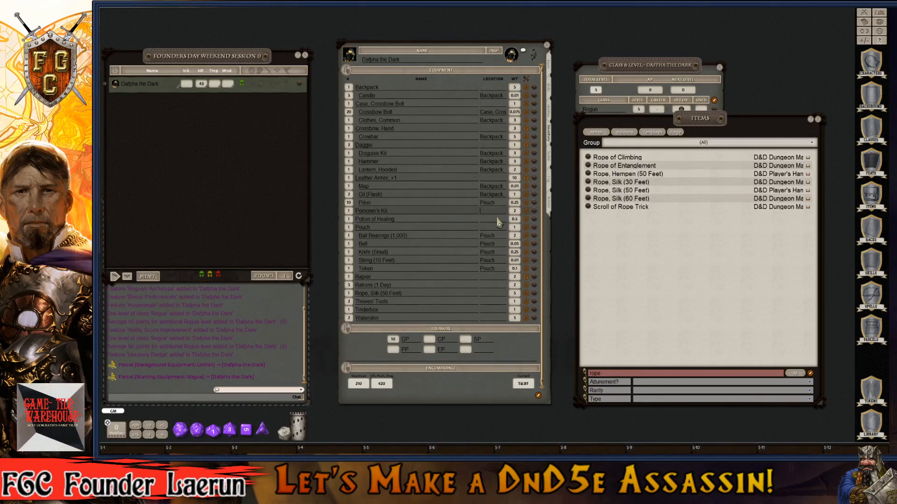
- Set the location of the Poisoner's Kit, Potion of Healing, Rations (1 Day) and Rope, Silk (50 Feet) to Backpack
{"action": "type", "text": "Backpack"}
{"action": "key", "text": "Down"}
{"action": "type", "text": "B"}
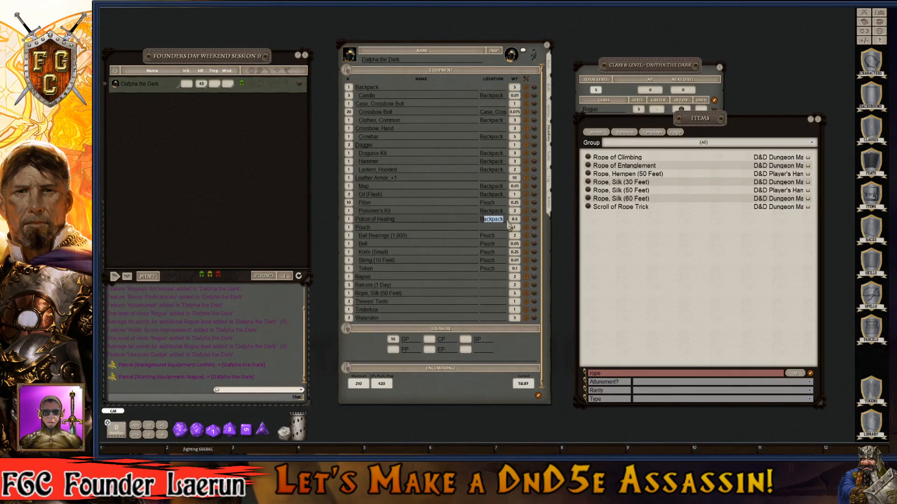
{"action": "key", "text": "Down"}
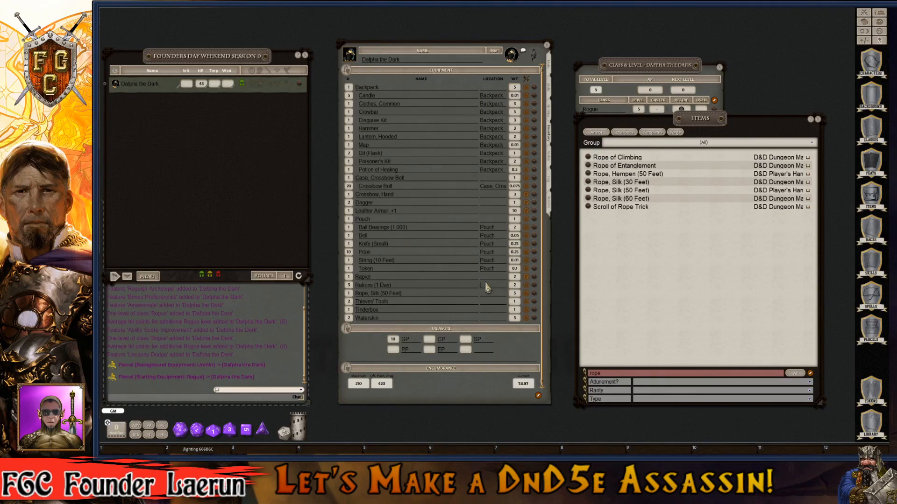
{"action": "type", "text": "Backpack"}
{"action": "key", "text": "Down"}
{"action": "type", "text": "B"}
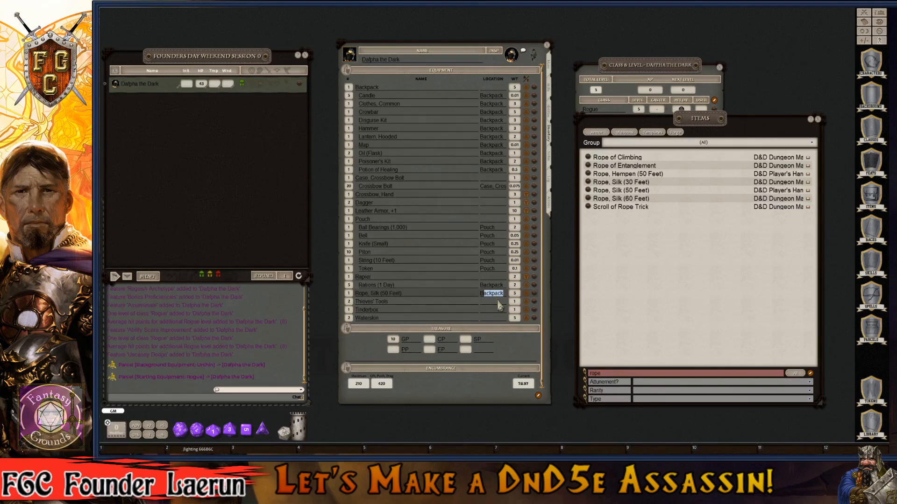
{"action": "key", "text": "Down"}
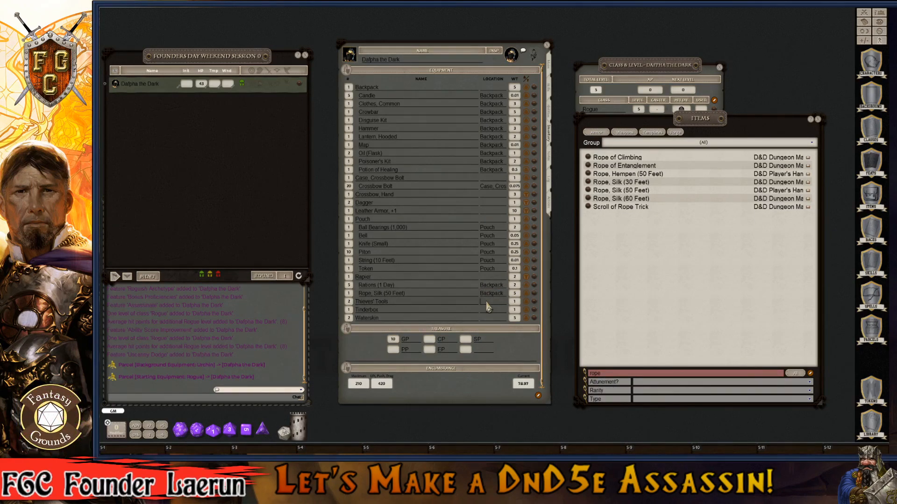
- Set the location of the Thieves' Tools to Pouch and of the Tinderbox and Waterskin to Backpack
{"action": "type", "text": "Pouch"}
{"action": "key", "text": "Down"}
{"action": "type", "text": "B"}
{"action": "key", "text": "Down"}
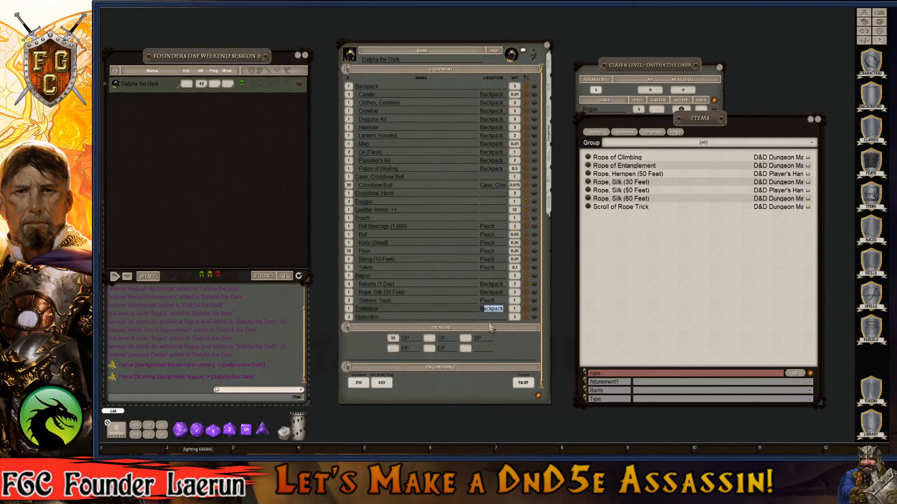
{"action": "type", "text": "Backpack"}
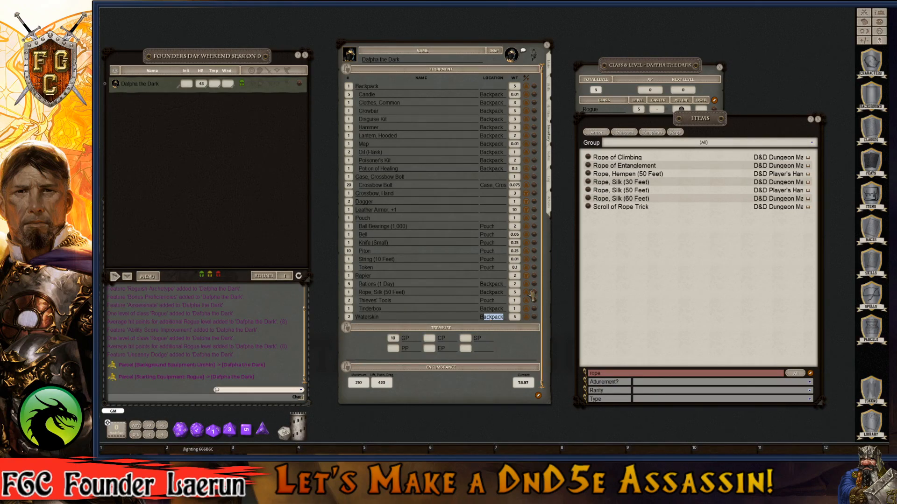
{"action": "key", "text": "Return"}
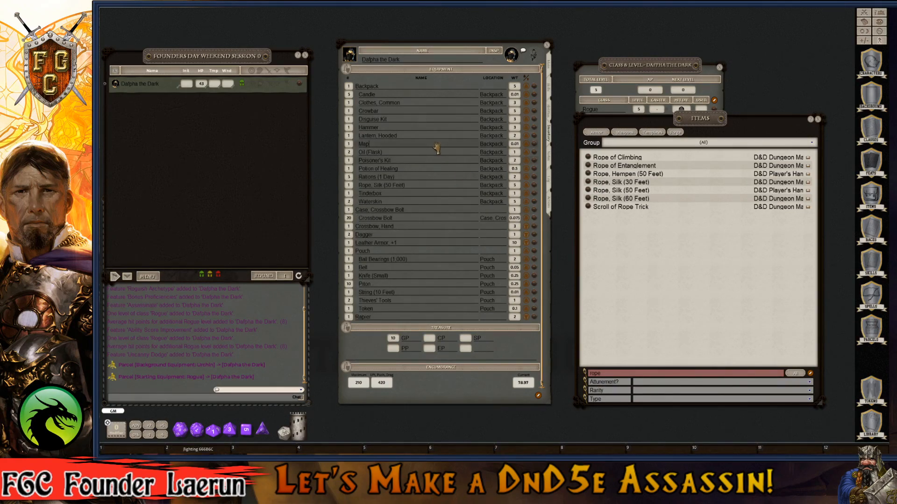
- Set the character's treasure to 22 GP, 11 SP, 13 CP, 1 EP and 1 PP
{"action": "key", "text": "ctrl"}
{"action": "key", "text": "ctrl"}
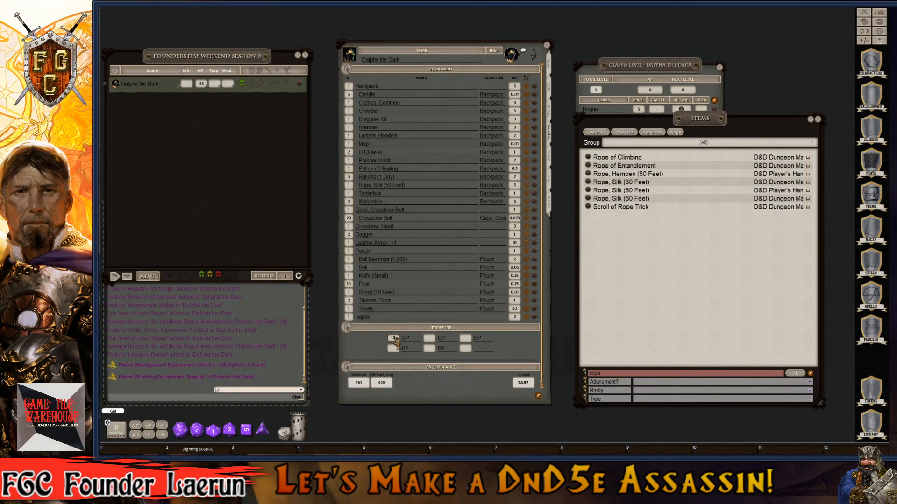
{"action": "type", "text": "22"}
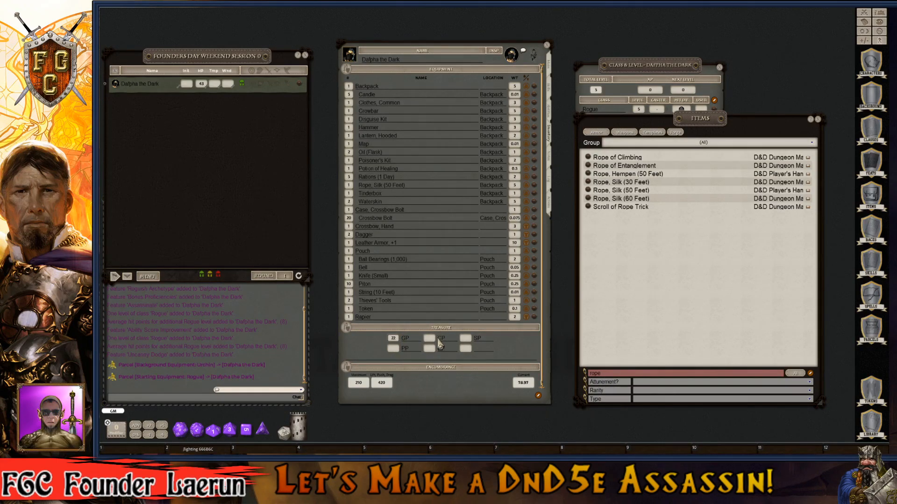
{"action": "key", "text": "ctrl"}
{"action": "type", "text": "11"}
{"action": "left_click", "coordinate": [430, 340]}
{"action": "type", "text": "13"}
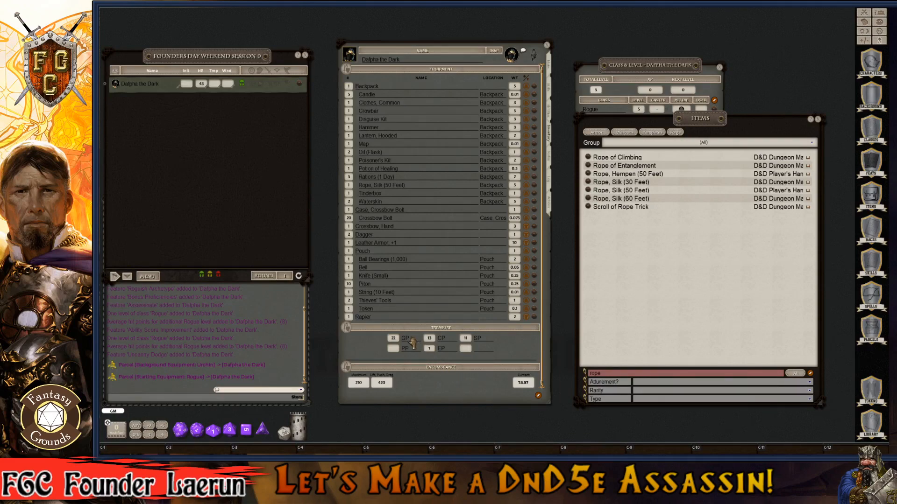
{"action": "scroll", "coordinate": [393, 350], "scroll_direction": "up", "scroll_amount": 1}
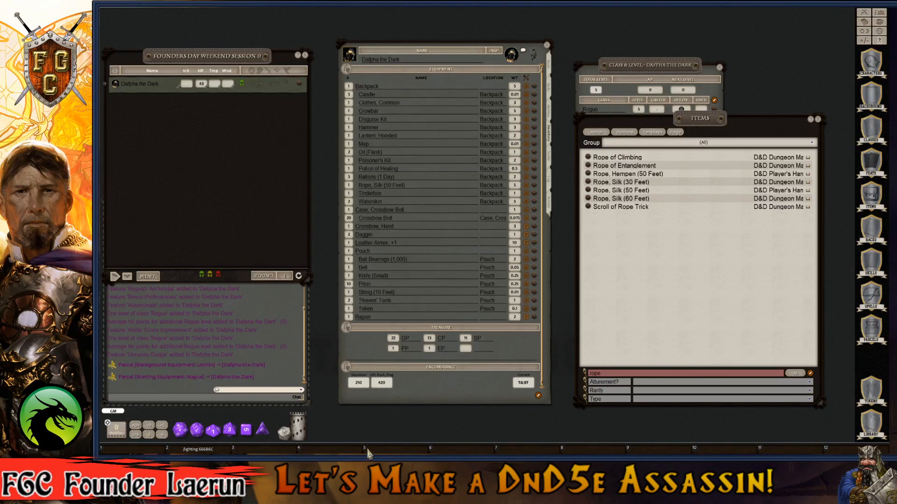
- Examine the Assassinate and Bonus Proficiencies feature descriptions and place both over the combat tracker
{"action": "key", "text": "ctrl"}
{"action": "left_click", "coordinate": [408, 246]}
{"action": "key", "text": "ctrl"}
{"action": "left_click", "coordinate": [550, 112]}
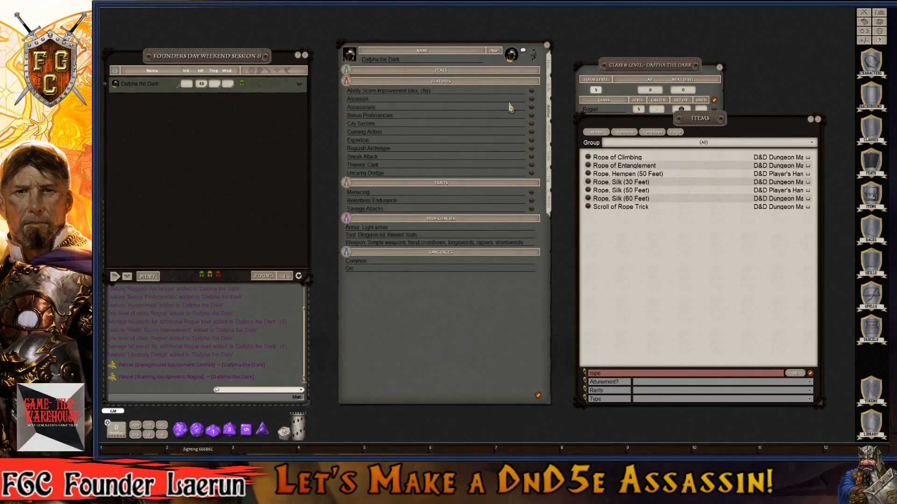
{"action": "left_click", "coordinate": [531, 107]}
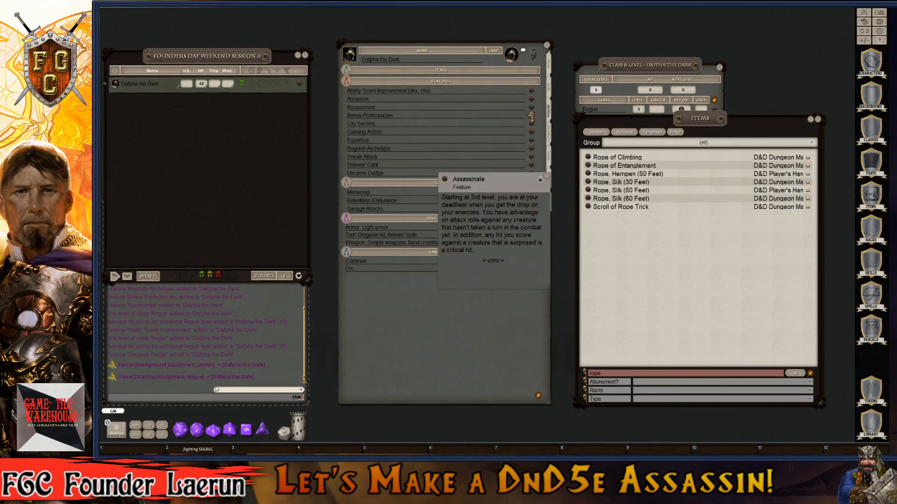
{"action": "key", "text": "ctrl"}
{"action": "left_click_drag", "start_coordinate": [516, 186], "coordinate": [204, 124]}
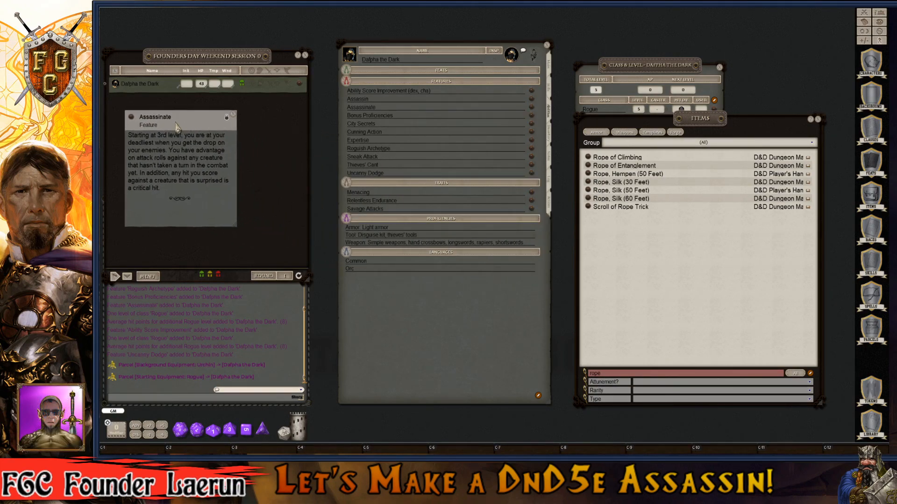
{"action": "left_click", "coordinate": [531, 115]}
{"action": "key", "text": "ctrl"}
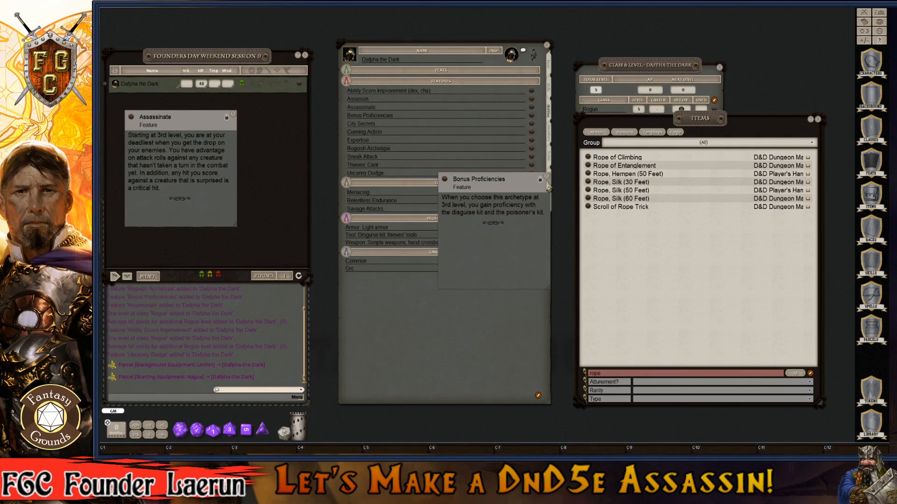
{"action": "left_click_drag", "start_coordinate": [519, 183], "coordinate": [206, 152]}
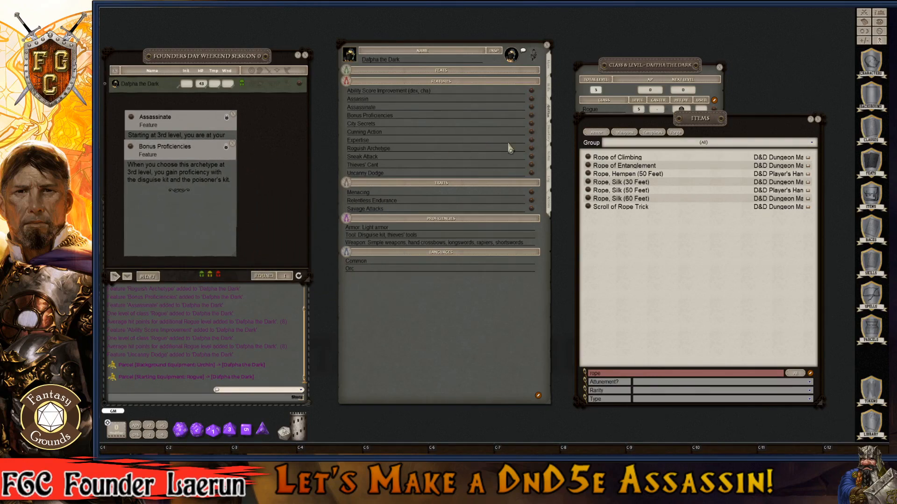
- Add a custom skill named Poisoner's Kit to the character, based on Wisdom and marked as proficient
{"action": "left_click", "coordinate": [549, 92]}
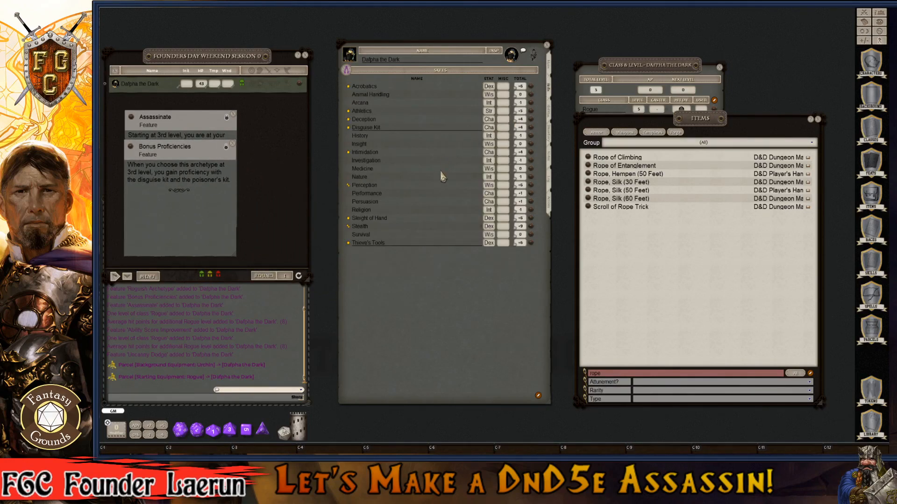
{"action": "left_click", "coordinate": [538, 396]}
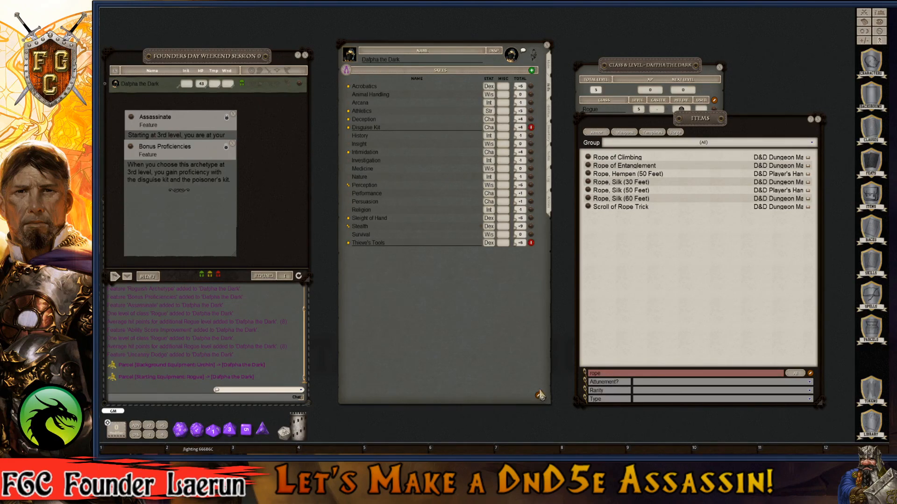
{"action": "left_click", "coordinate": [532, 71]}
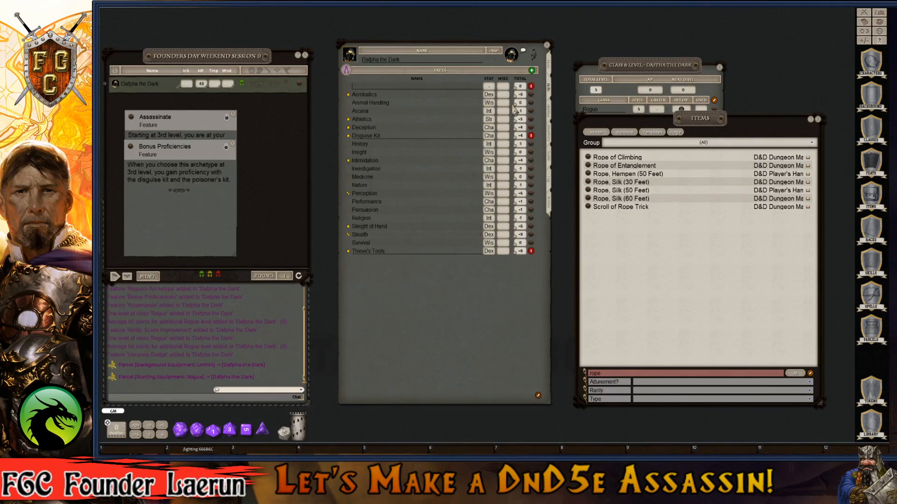
{"action": "type", "text": "poisoner's"}
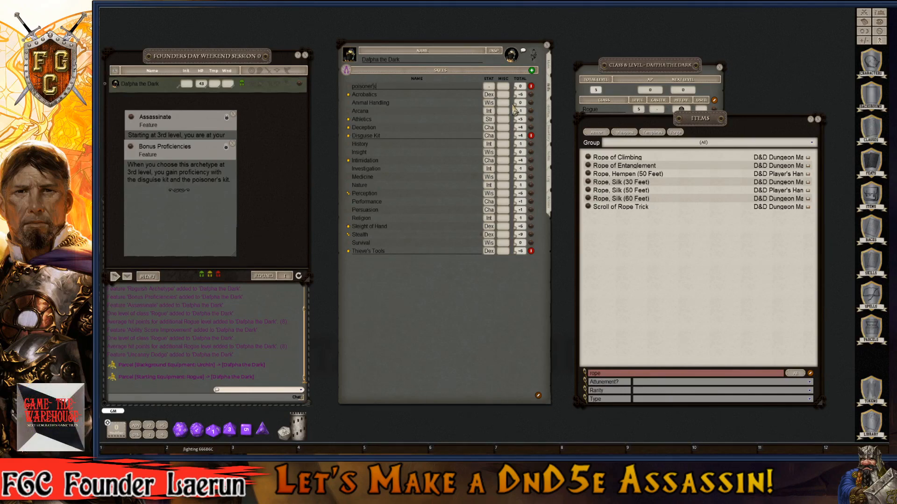
{"action": "type", "text": " K"}
{"action": "key", "text": "BackSpace"}
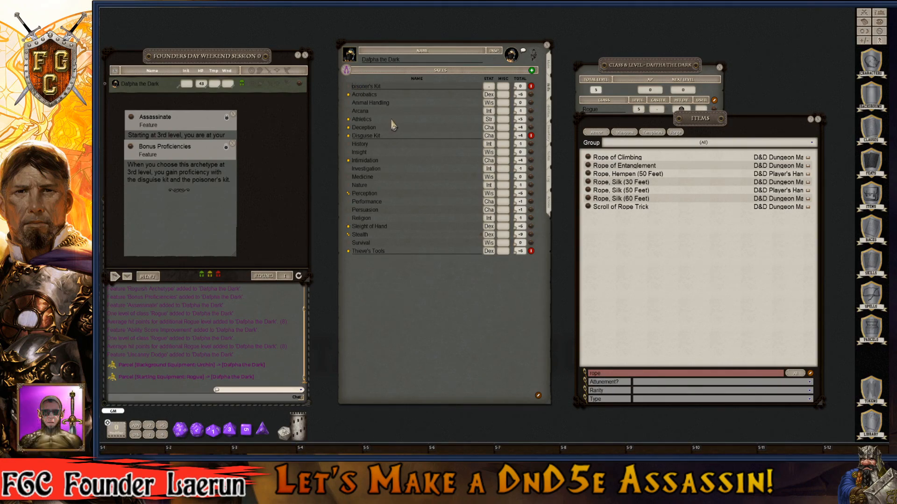
{"action": "type", "text": "P"}
{"action": "left_click", "coordinate": [486, 88]}
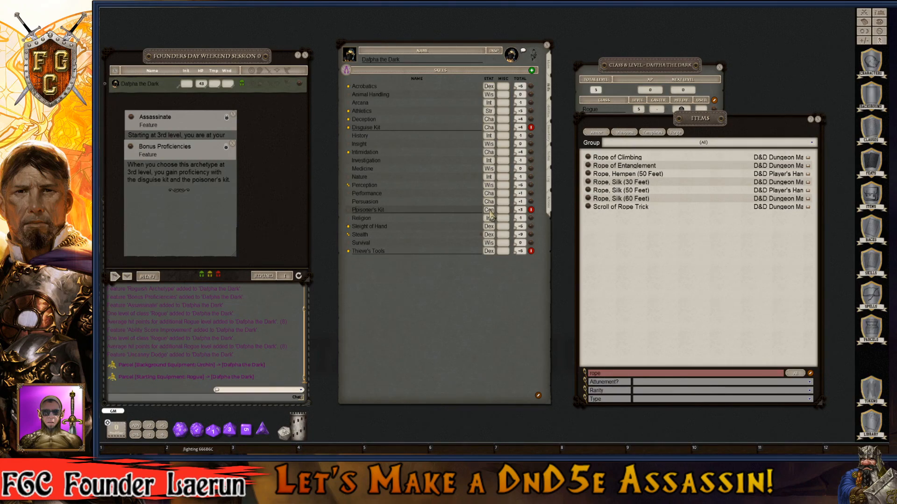
{"action": "left_click", "coordinate": [489, 211]}
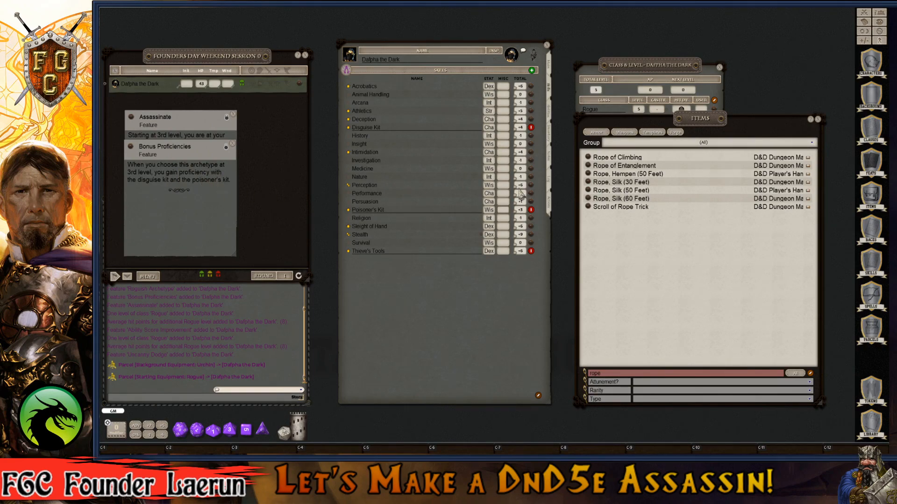
- Close the Bonus Proficiencies description and return to the character's list of features
{"action": "left_click", "coordinate": [233, 144]}
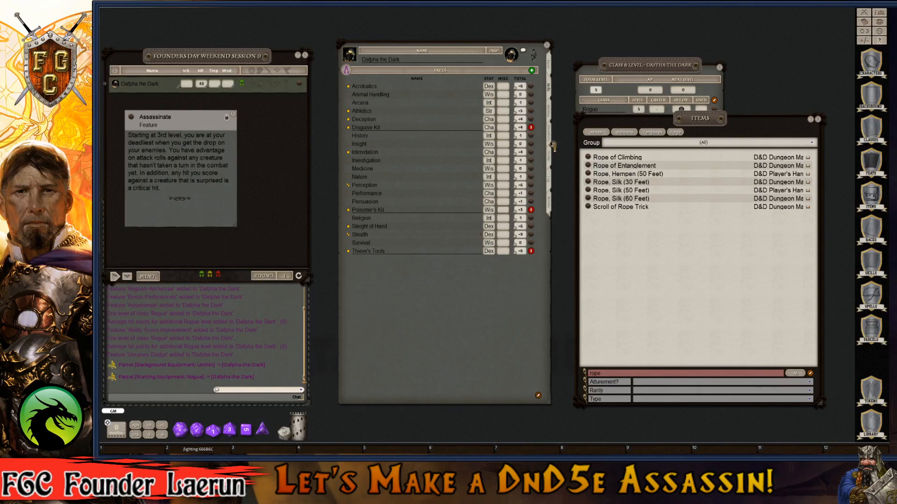
{"action": "left_click", "coordinate": [549, 112]}
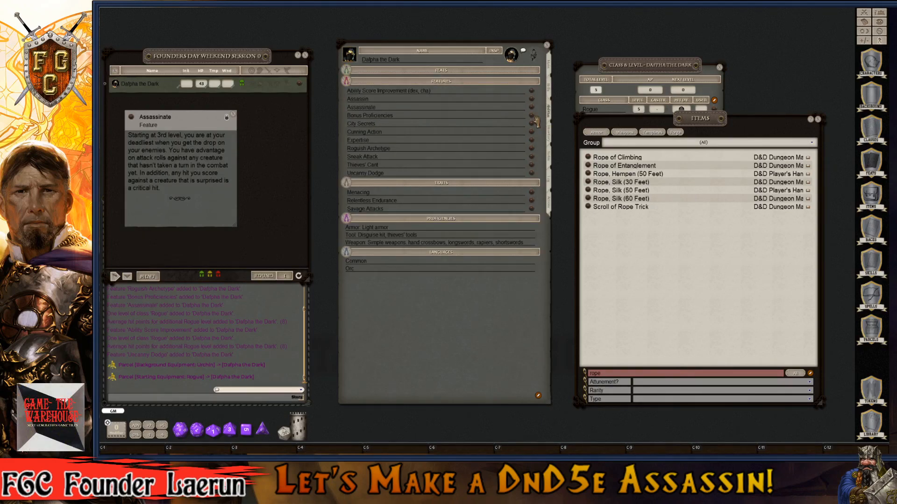
- Review the Bonus Proficiencies feature, close it, and place the Cunning Action description just below Assassinate over the combat tracker
{"action": "left_click", "coordinate": [532, 116]}
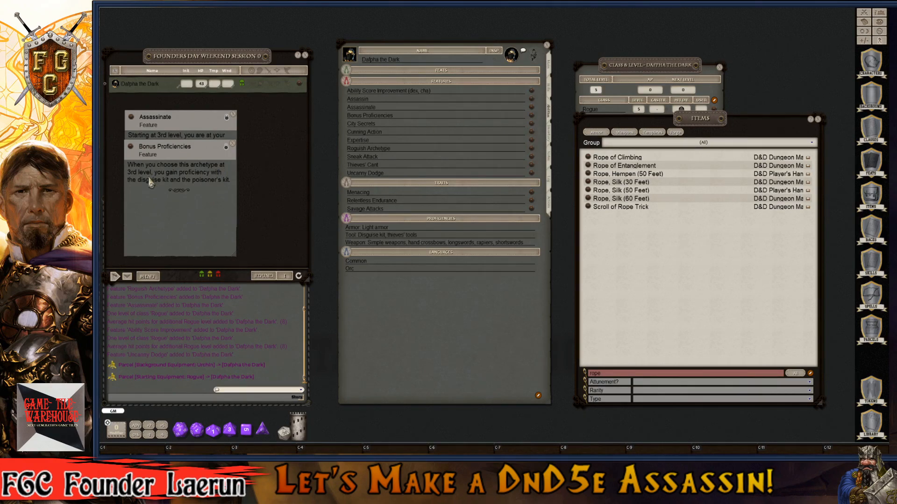
{"action": "left_click", "coordinate": [235, 145]}
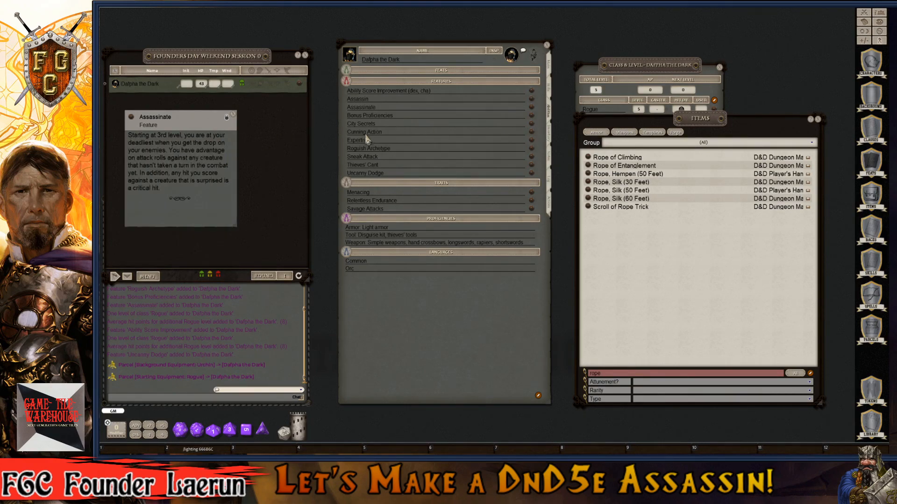
{"action": "left_click", "coordinate": [531, 132]}
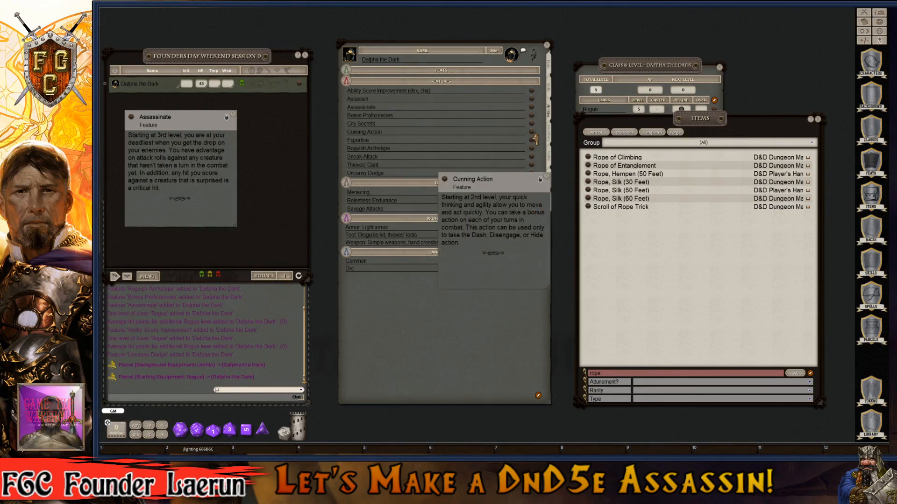
{"action": "left_click_drag", "start_coordinate": [502, 182], "coordinate": [187, 145]}
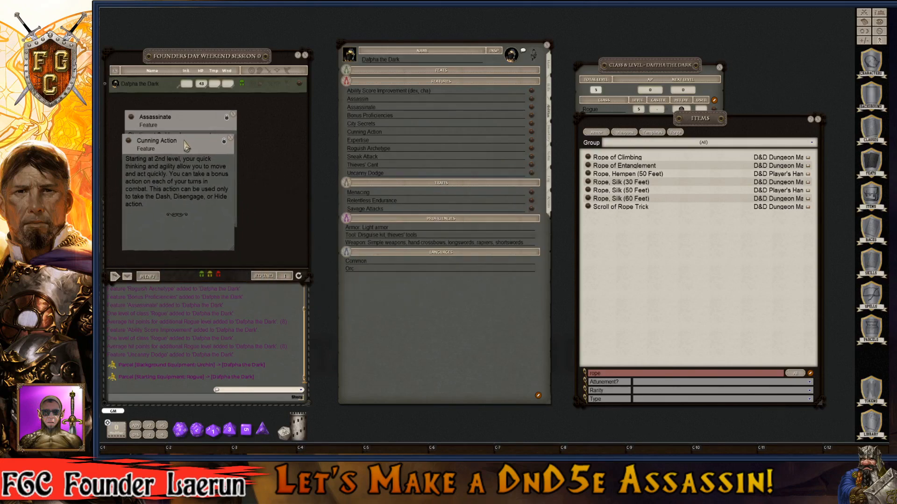
- Check the Expertise and Roguish Archetype descriptions, and keep only the Sneak Attack description open beneath Cunning Action
{"action": "left_click", "coordinate": [531, 140]}
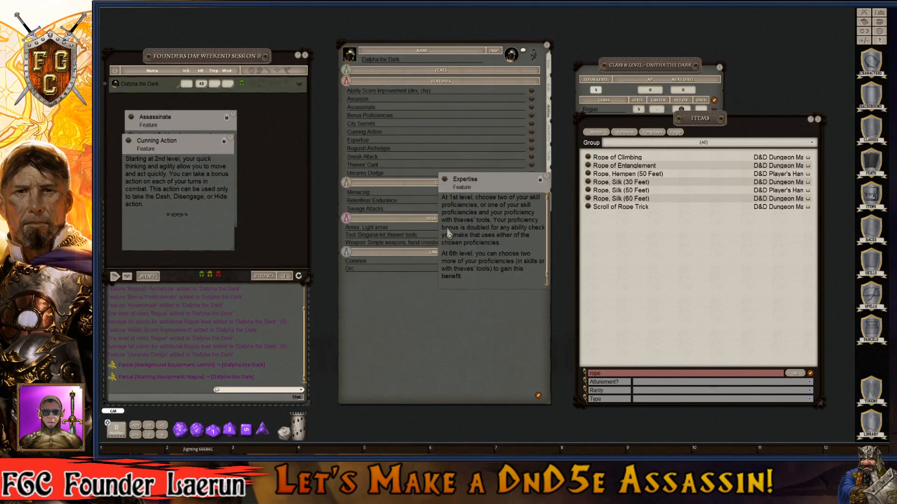
{"action": "left_click", "coordinate": [547, 177]}
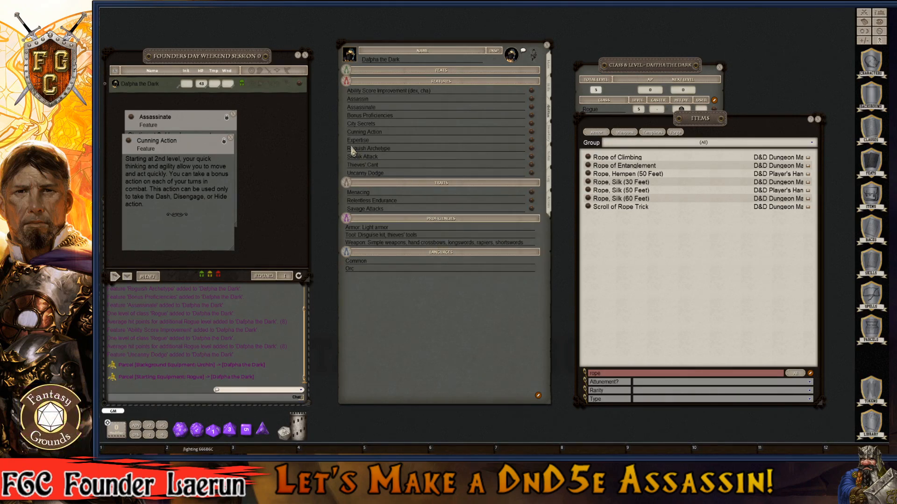
{"action": "left_click", "coordinate": [532, 149]}
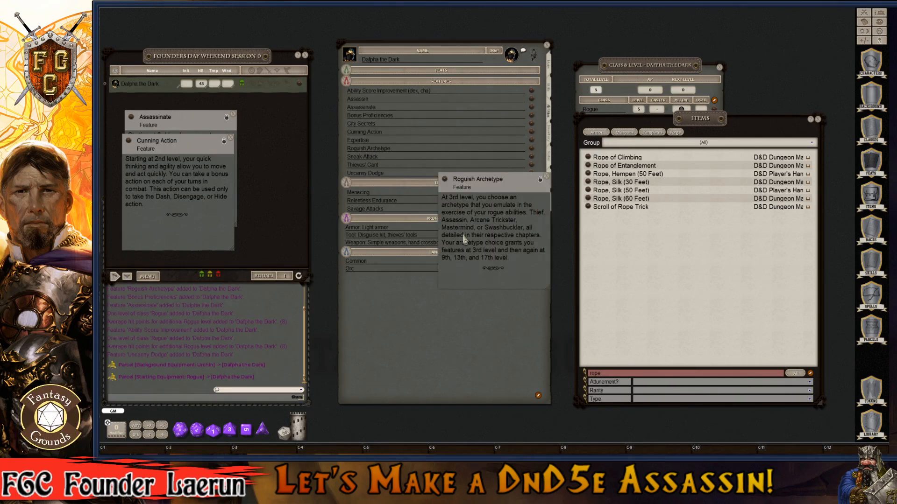
{"action": "left_click", "coordinate": [546, 177]}
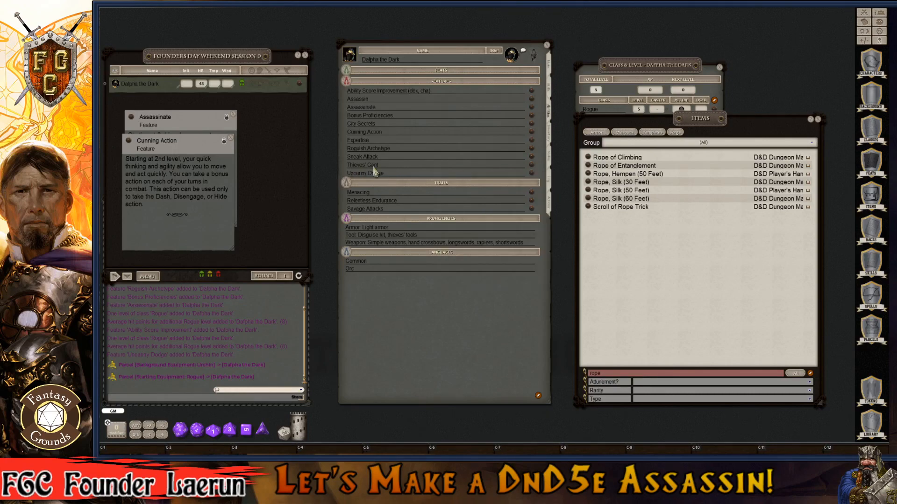
{"action": "left_click", "coordinate": [532, 157]}
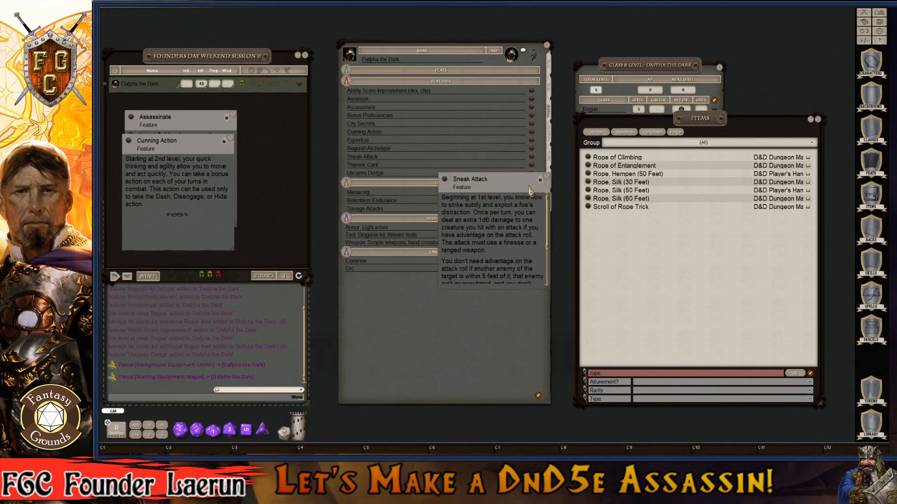
{"action": "left_click_drag", "start_coordinate": [524, 193], "coordinate": [208, 177]}
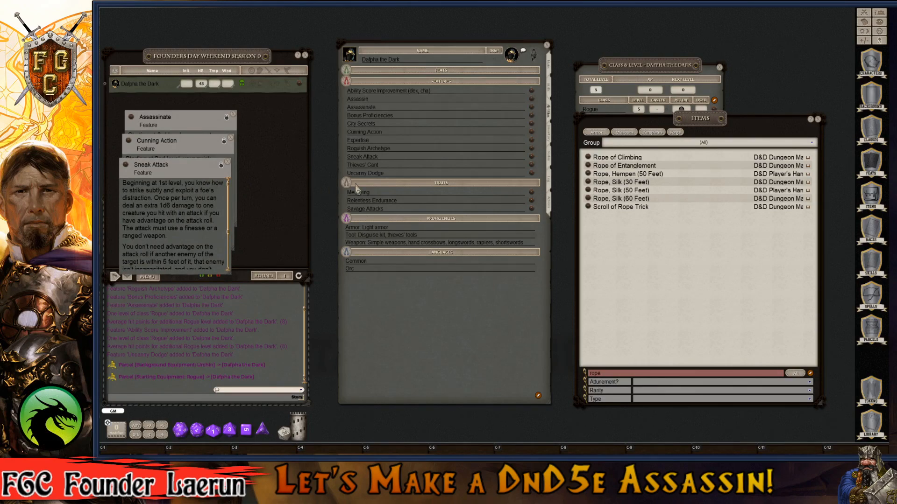
- Read and close the Thieves' Cant description, and stack the Uncanny Dodge description beneath Sneak Attack
{"action": "left_click", "coordinate": [532, 165]}
{"action": "scroll", "coordinate": [514, 226], "scroll_direction": "down", "scroll_amount": 3}
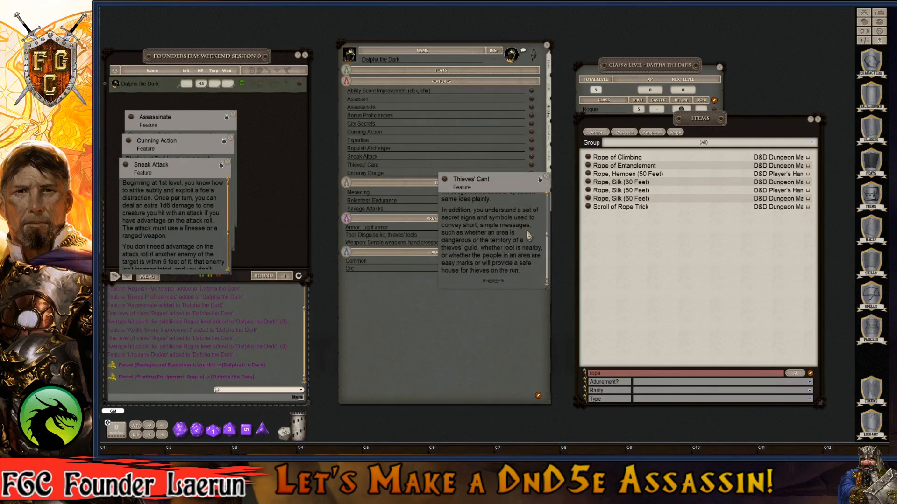
{"action": "left_click", "coordinate": [547, 179]}
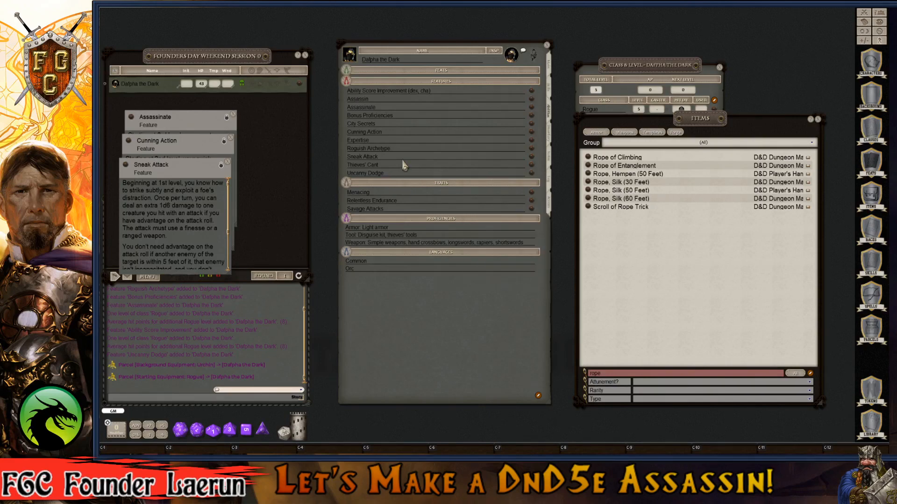
{"action": "key", "text": "ctrl"}
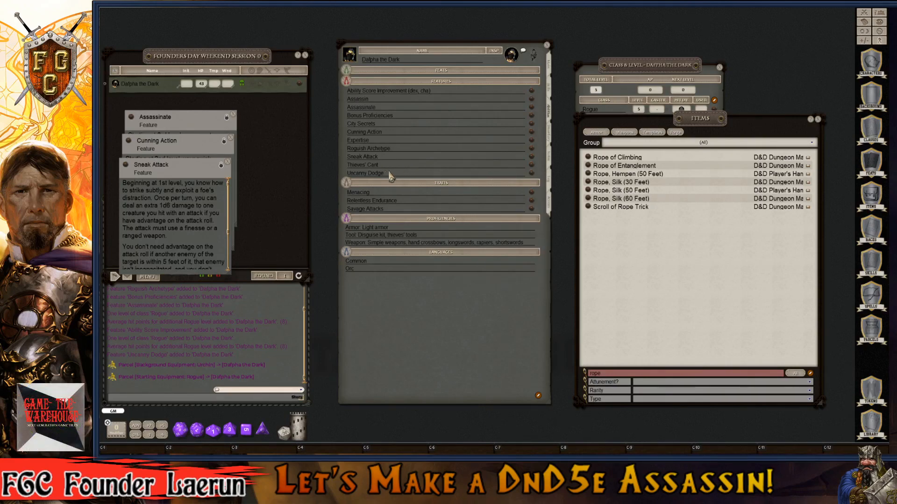
{"action": "left_click", "coordinate": [531, 173]}
{"action": "mouse_move", "coordinate": [520, 186]}
{"action": "left_mouse_down"}
{"action": "mouse_move", "coordinate": [279, 223]}
{"action": "mouse_move", "coordinate": [198, 196]}
{"action": "left_mouse_up"}
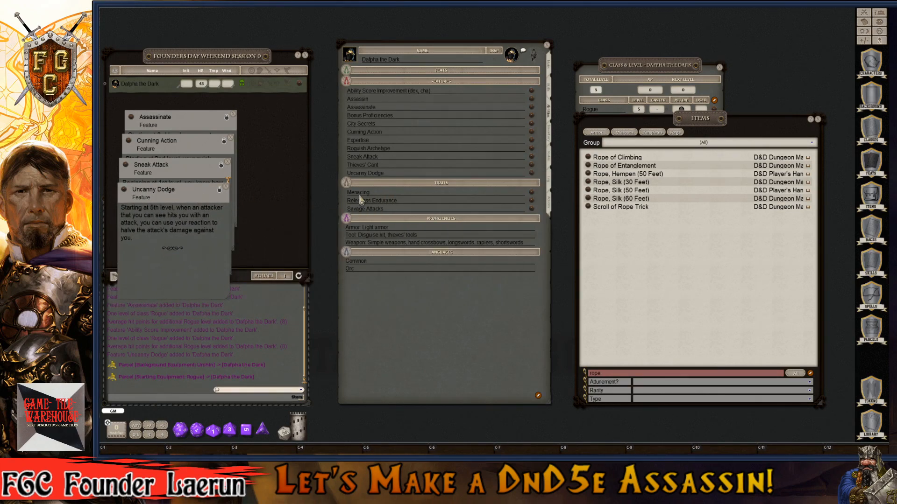
- Check the Menacing trait, and stack the Relentless Endurance and Savage Attacks trait descriptions beneath Uncanny Dodge
{"action": "left_click", "coordinate": [531, 192]}
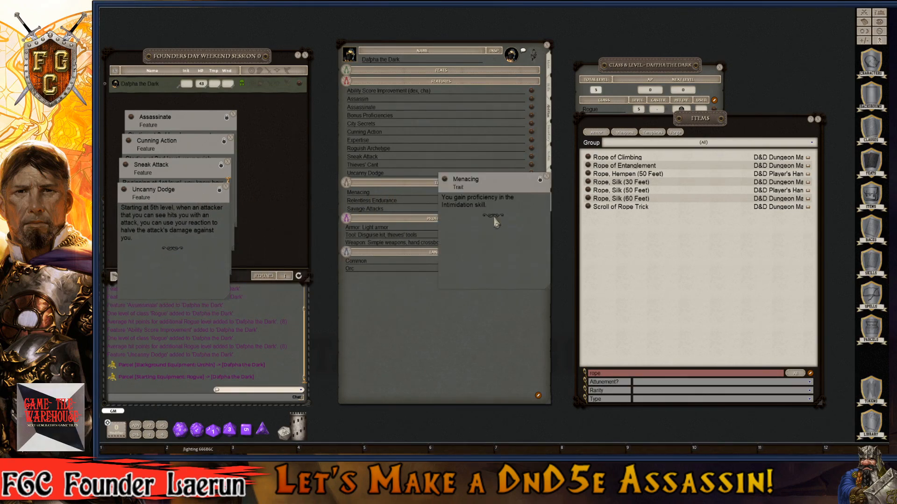
{"action": "left_click", "coordinate": [546, 176]}
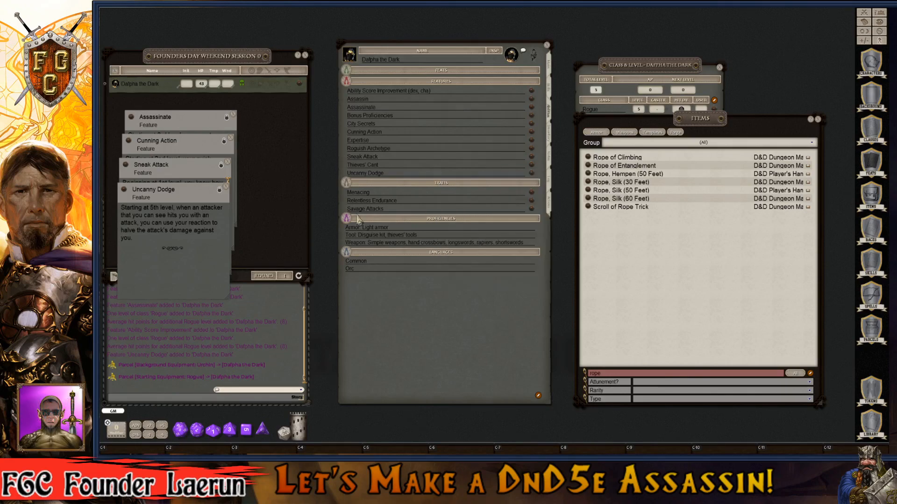
{"action": "key", "text": "ctrl"}
{"action": "left_click", "coordinate": [532, 201]}
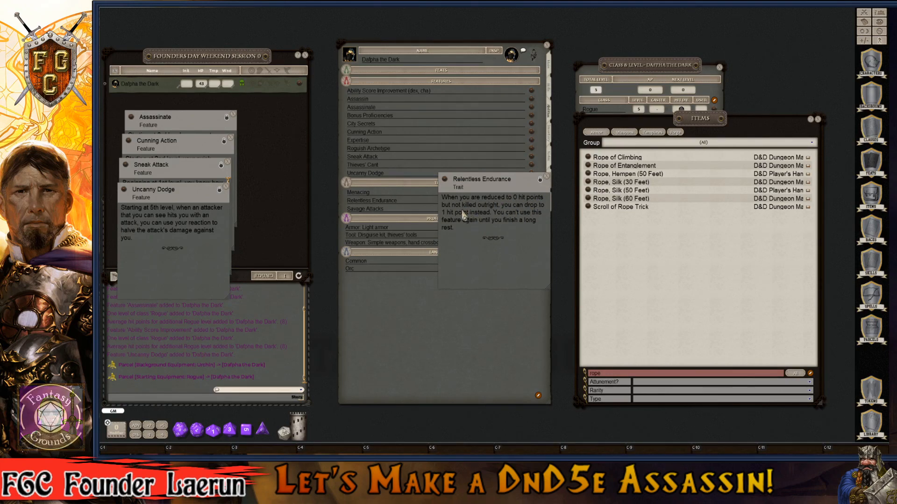
{"action": "mouse_move", "coordinate": [517, 205]}
{"action": "left_mouse_down"}
{"action": "mouse_move", "coordinate": [399, 234]}
{"action": "mouse_move", "coordinate": [199, 246]}
{"action": "mouse_move", "coordinate": [196, 238]}
{"action": "left_mouse_up"}
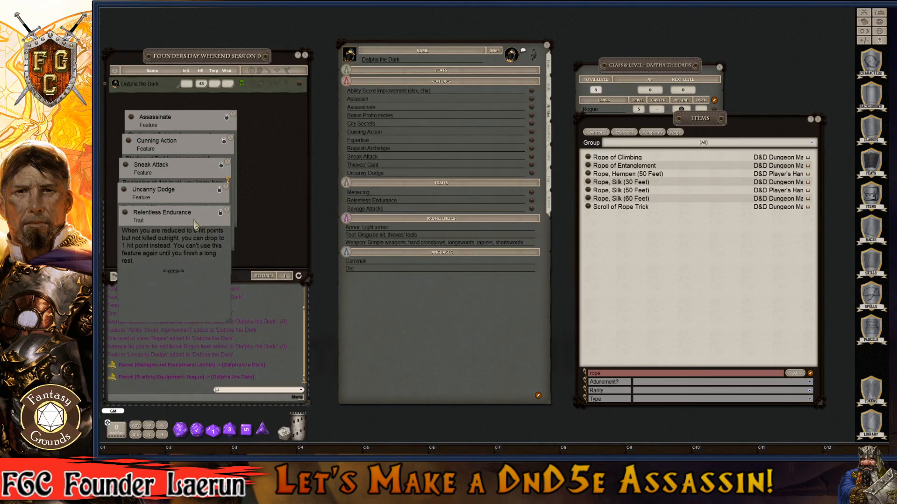
{"action": "left_click", "coordinate": [531, 209]}
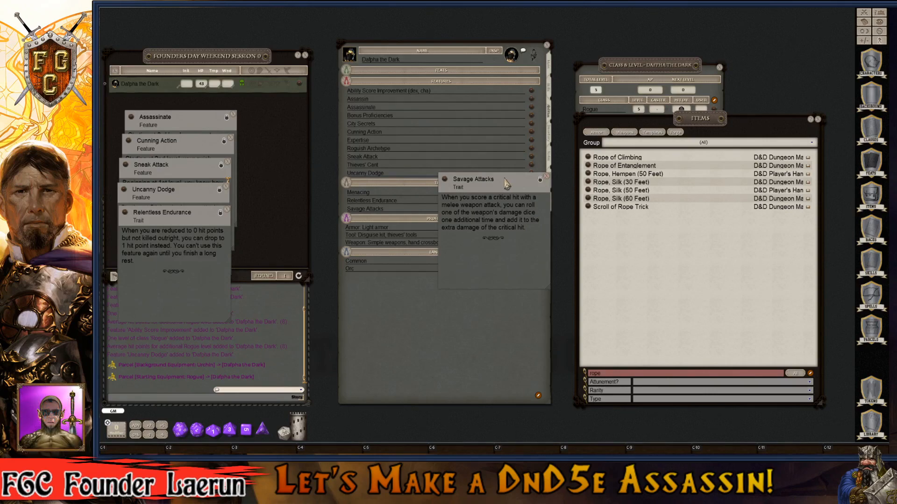
{"action": "left_click_drag", "start_coordinate": [507, 185], "coordinate": [203, 243]}
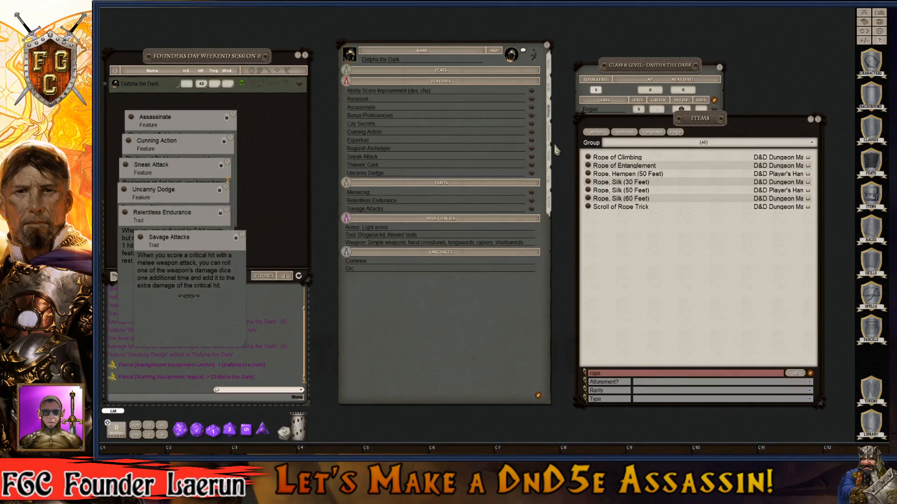
- Set the ammo of the second Dagger entry in the character's weapon list to 2
{"action": "left_click", "coordinate": [549, 206]}
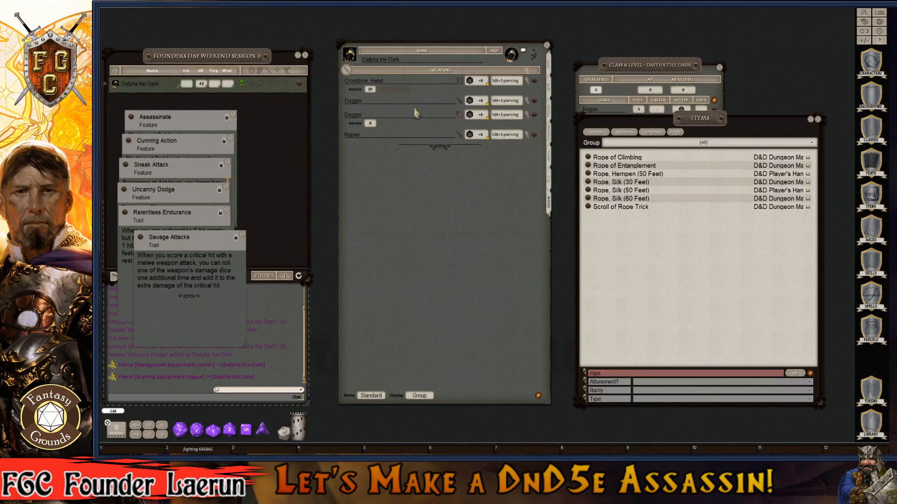
{"action": "key", "text": "ctrl"}
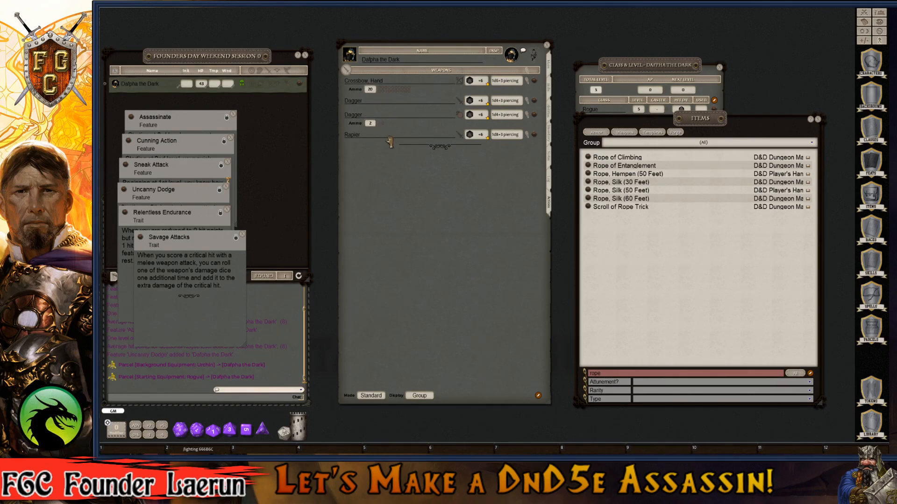
{"action": "key", "text": "ctrl"}
- Set the character's extra melee crit dice to 1 in the weapon settings, and close the Savage Attacks description
{"action": "left_click", "coordinate": [529, 71]}
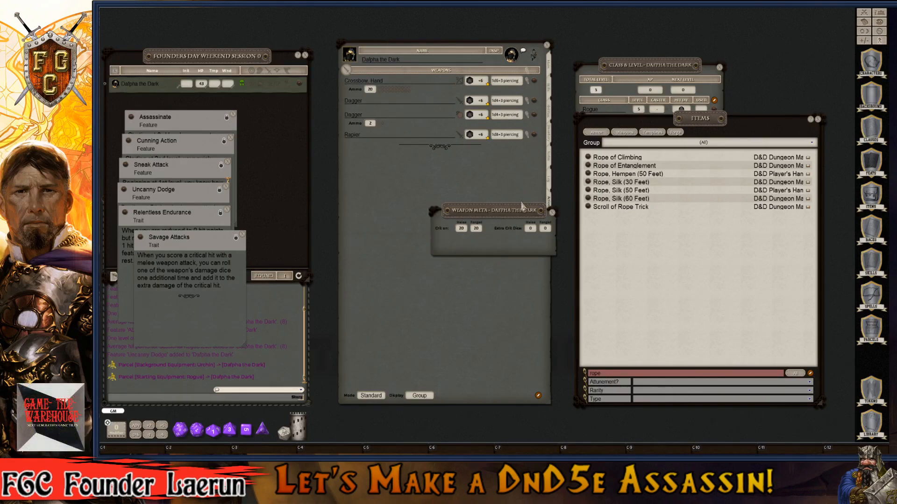
{"action": "key", "text": "ctrl"}
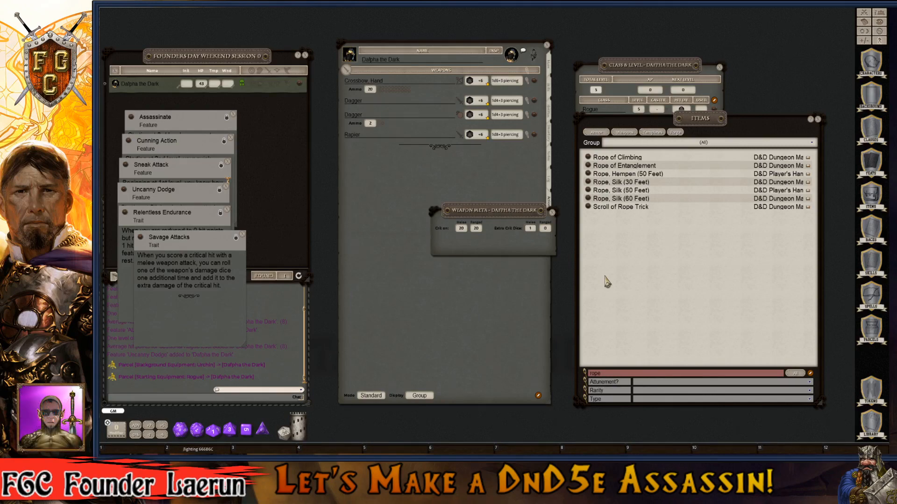
{"action": "key", "text": "ctrl"}
{"action": "left_click", "coordinate": [552, 213]}
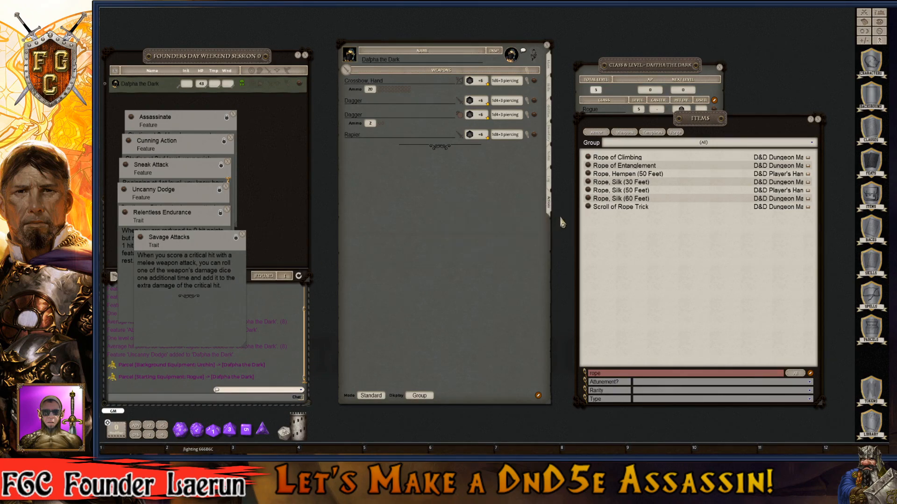
{"action": "left_click", "coordinate": [241, 234]}
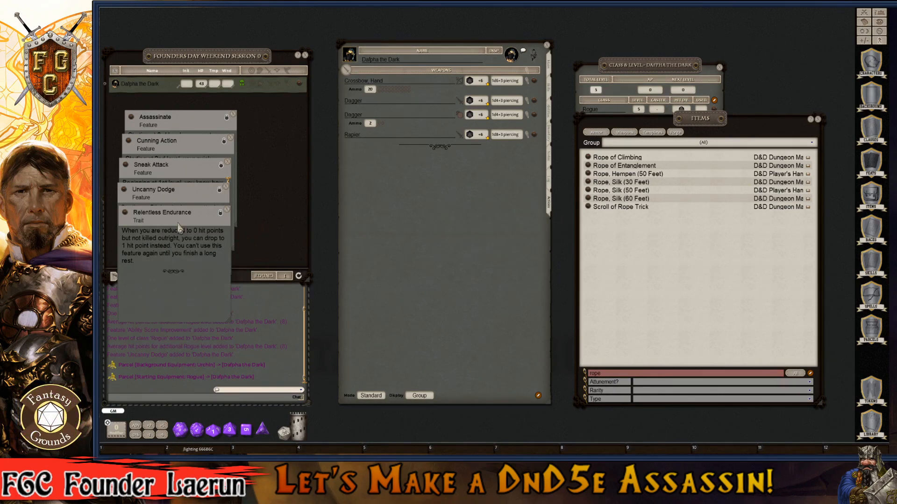
- Close the Items and Class & Level windows and shift the character sheet slightly up and to the left
{"action": "key", "text": "ctrl"}
{"action": "left_click", "coordinate": [817, 120]}
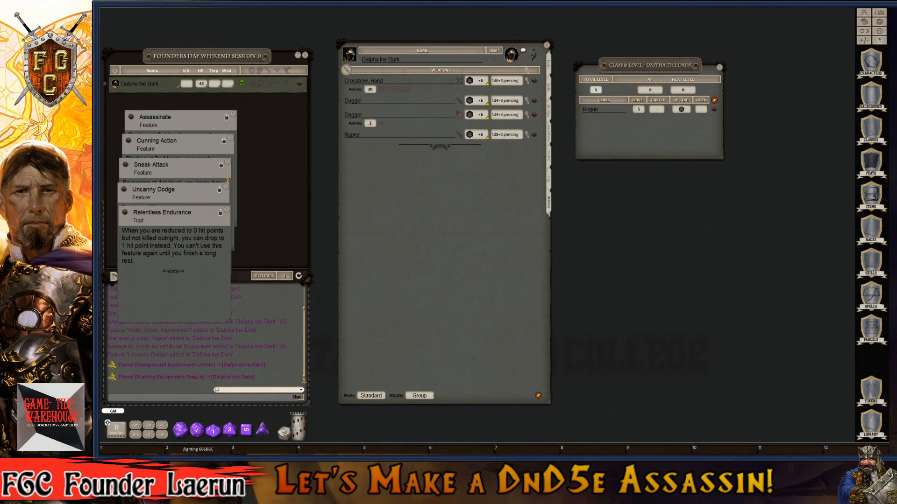
{"action": "key", "text": "ctrl"}
{"action": "left_click_drag", "start_coordinate": [421, 252], "coordinate": [407, 227]}
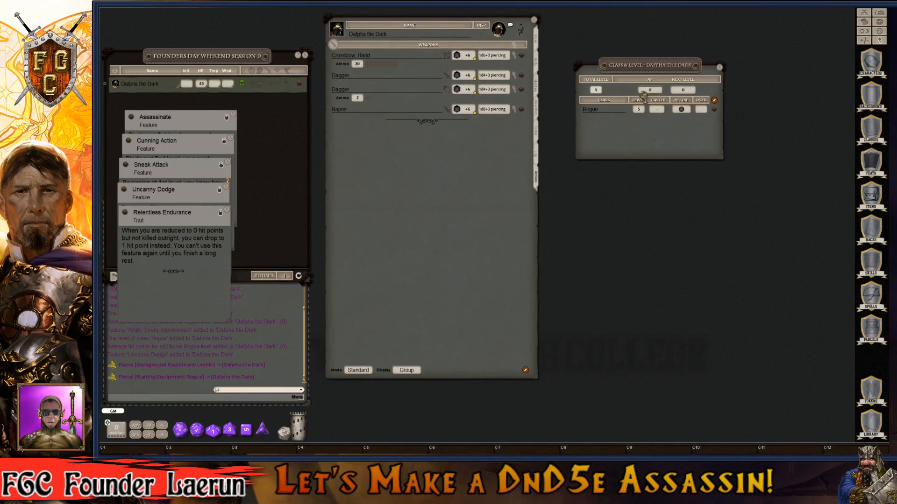
{"action": "left_click", "coordinate": [719, 68]}
{"action": "key", "text": "ctrl"}
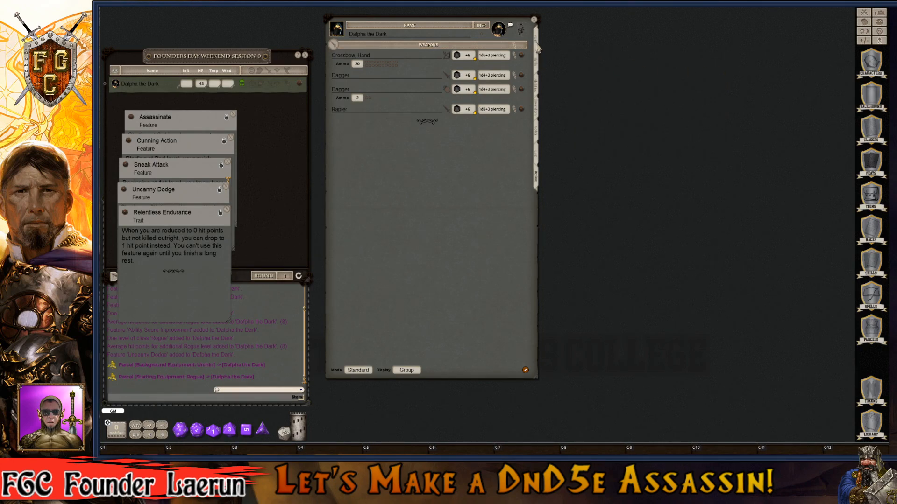
- Review the character's main stats, skills, features, equipment and personal details, ending on the list of features
{"action": "left_click", "coordinate": [536, 41]}
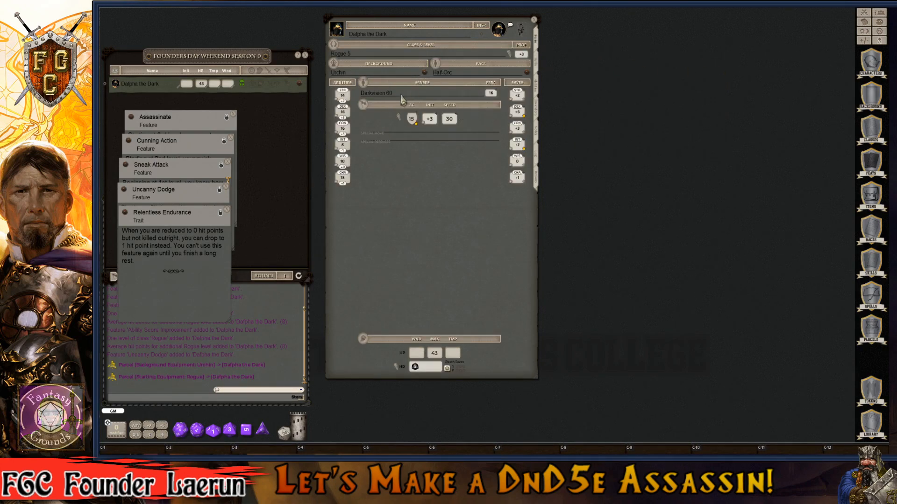
{"action": "left_click", "coordinate": [537, 65]}
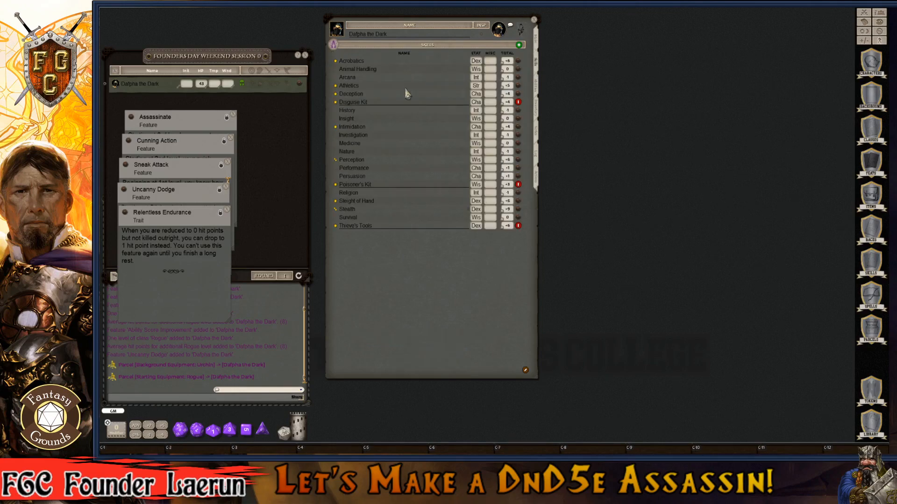
{"action": "left_click", "coordinate": [537, 88]}
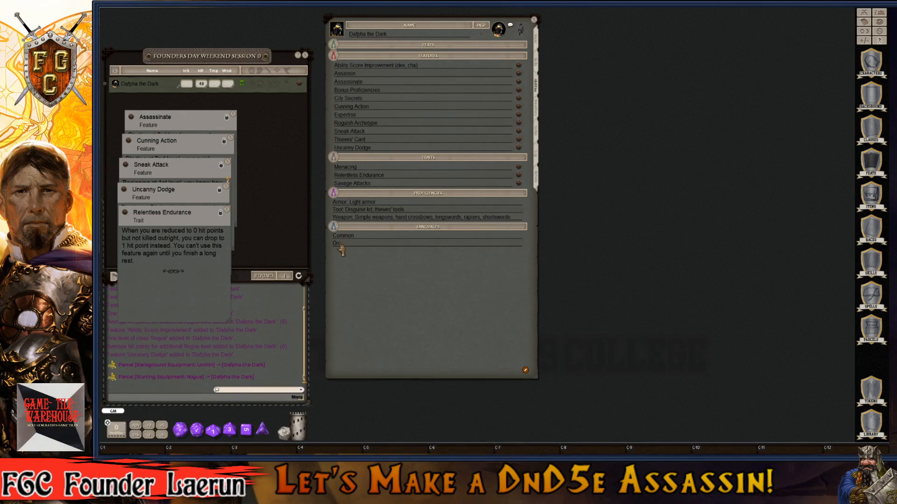
{"action": "left_click", "coordinate": [536, 111]}
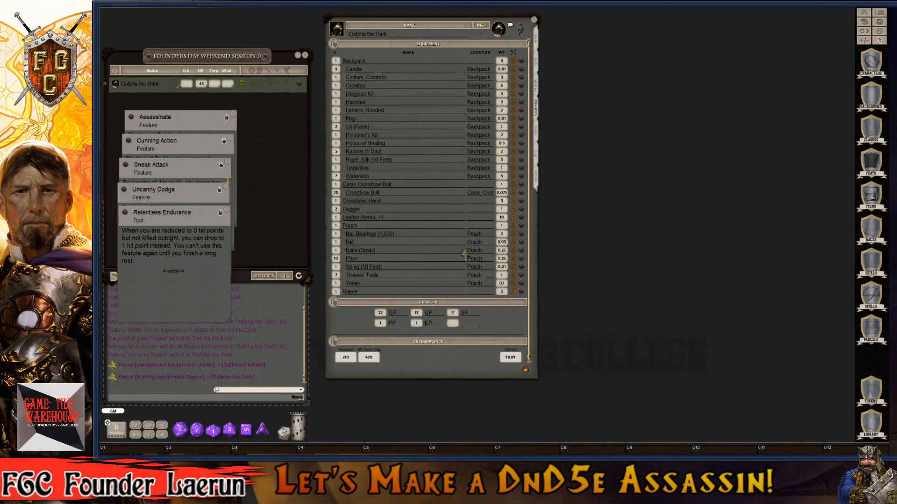
{"action": "left_click", "coordinate": [537, 133]}
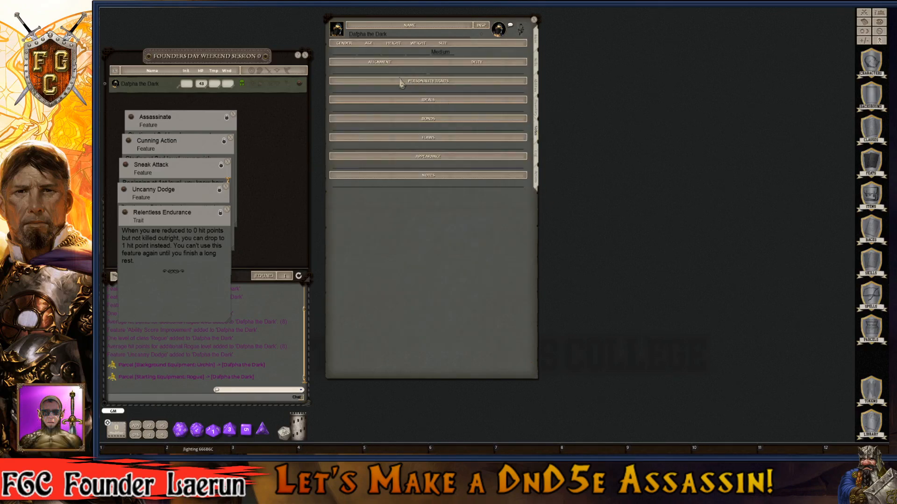
{"action": "left_click", "coordinate": [536, 87]}
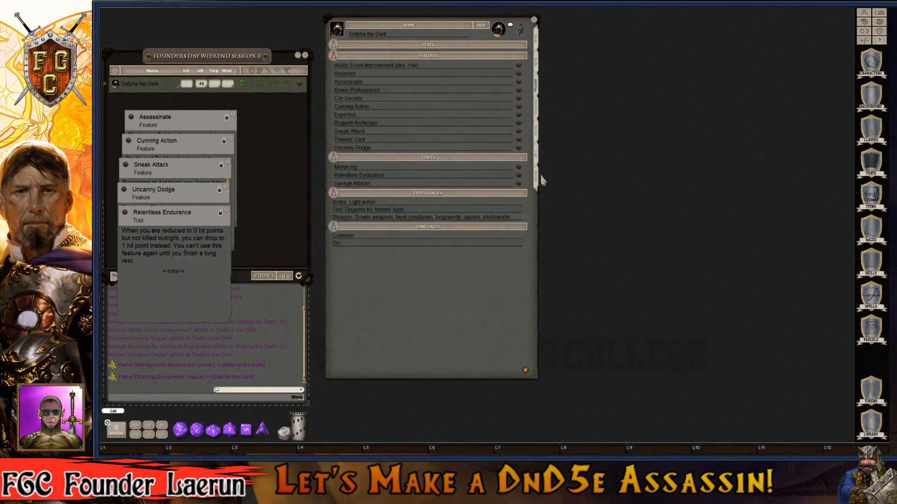
- Search the item library for "cloak" and add the plain Cloak to the character's equipment list
{"action": "left_click", "coordinate": [536, 113]}
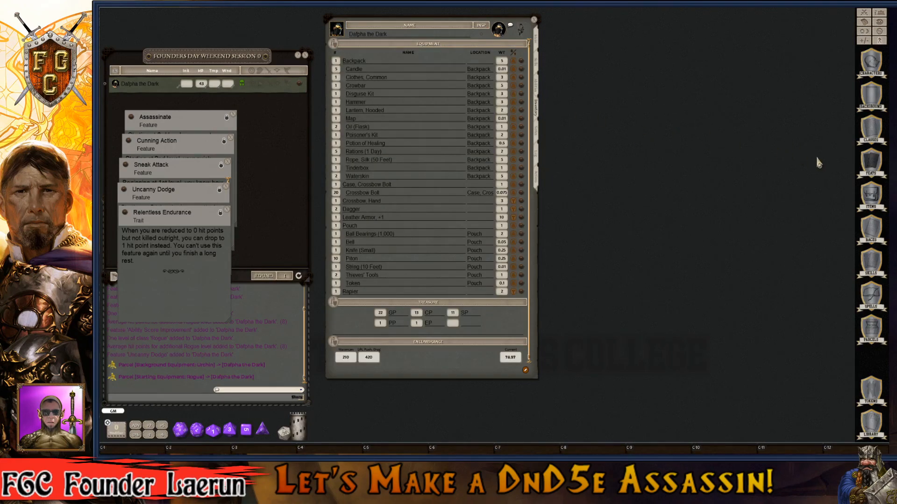
{"action": "left_click", "coordinate": [872, 198]}
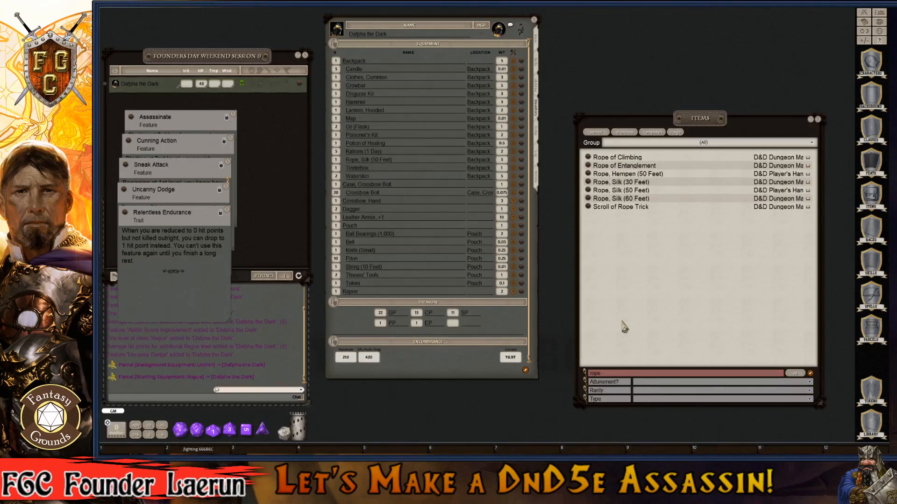
{"action": "double_click", "coordinate": [613, 375]}
{"action": "type", "text": "cloak"}
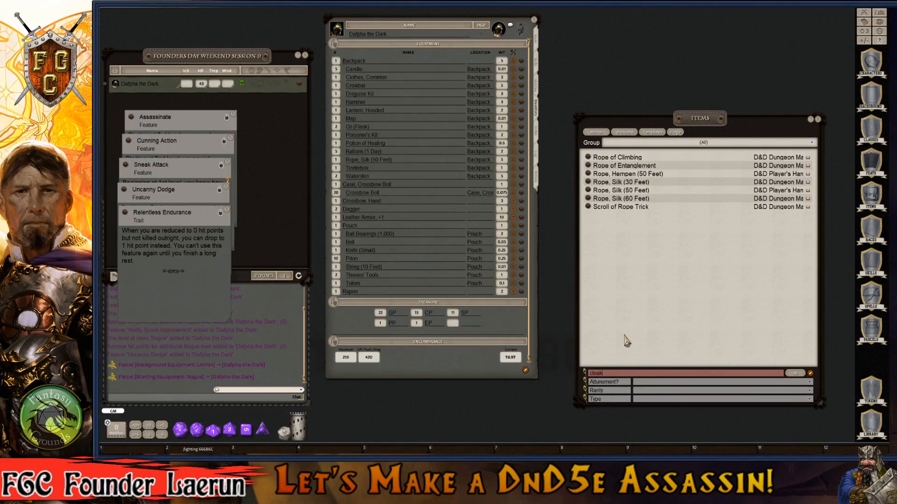
{"action": "key", "text": "Return"}
{"action": "key", "text": "ctrl"}
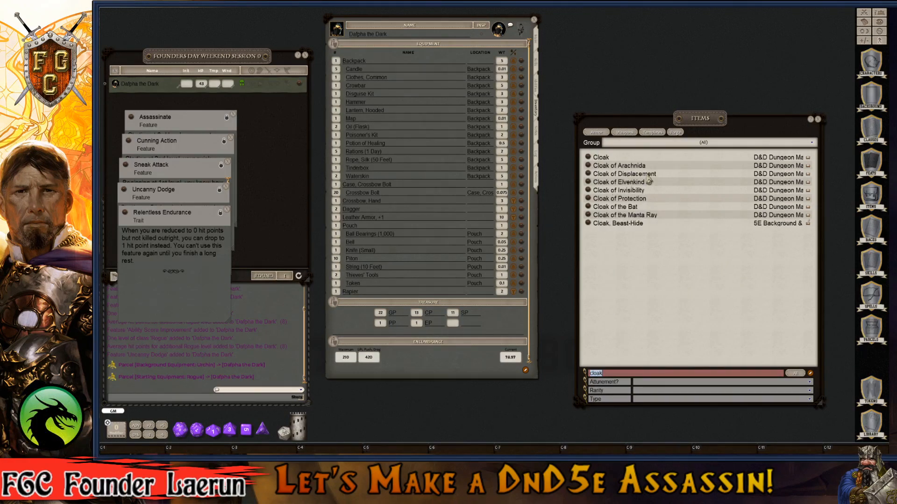
{"action": "left_click_drag", "start_coordinate": [587, 159], "coordinate": [390, 172]}
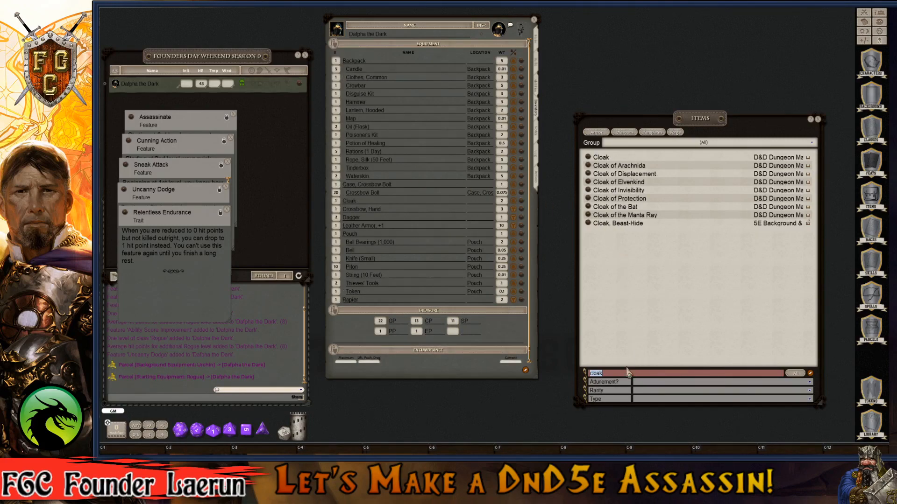
- Search the items for "hooded" and "dark", and add Clothes, Common (Dark with Hood) to the character's equipment
{"action": "key", "text": "ctrl"}
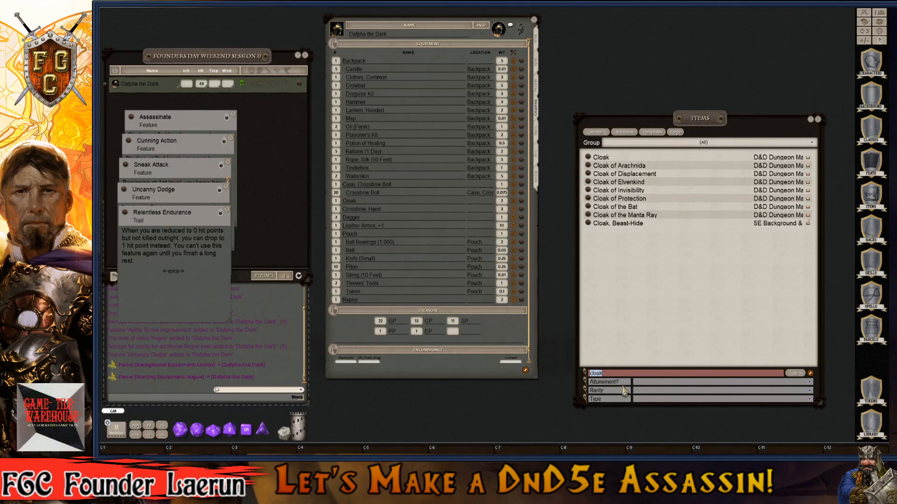
{"action": "type", "text": "hooded"}
{"action": "key", "text": "Return"}
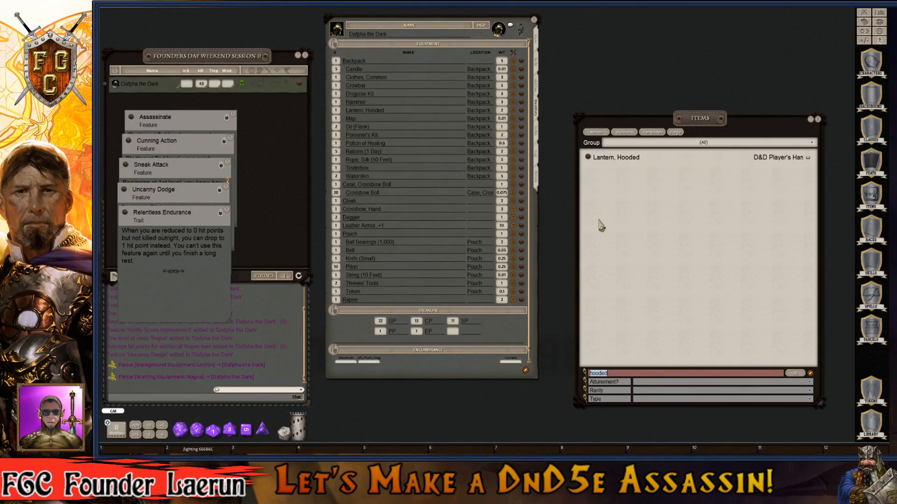
{"action": "type", "text": "dark"}
{"action": "key", "text": "Return"}
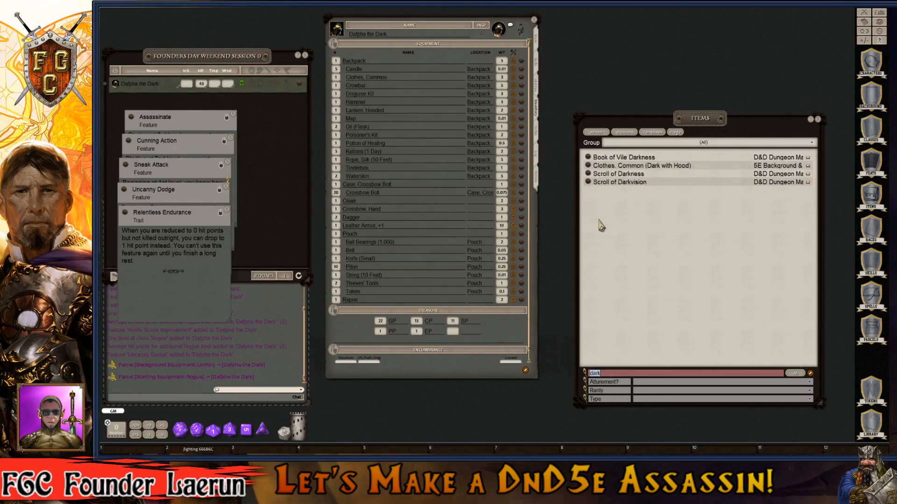
{"action": "key", "text": "ctrl"}
{"action": "left_click_drag", "start_coordinate": [589, 167], "coordinate": [393, 148]}
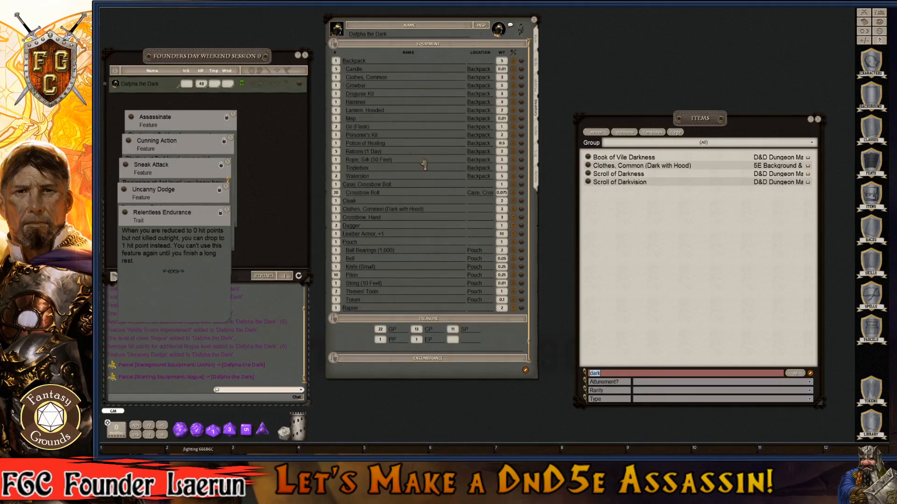
- Delete the plain Clothes, Common entry from the character's equipment list
{"action": "key", "text": "ctrl"}
{"action": "right_click", "coordinate": [523, 79]}
{"action": "left_click", "coordinate": [478, 97]}
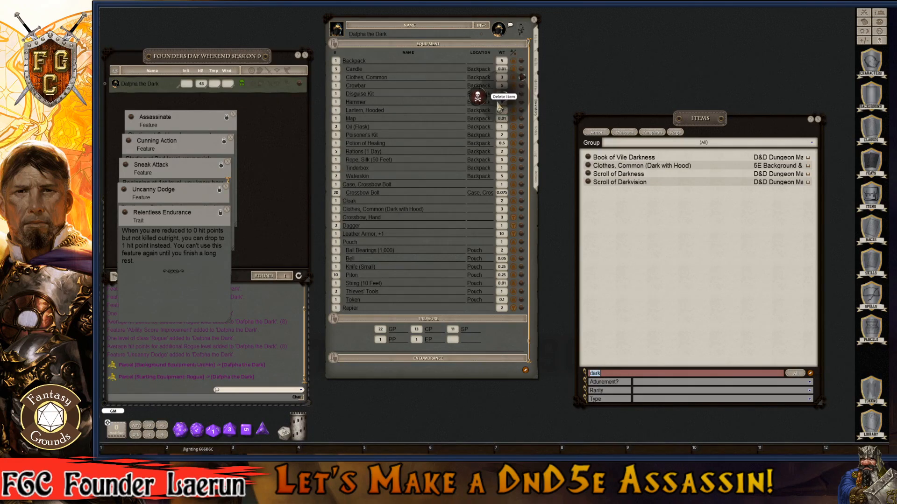
{"action": "left_click", "coordinate": [477, 97]}
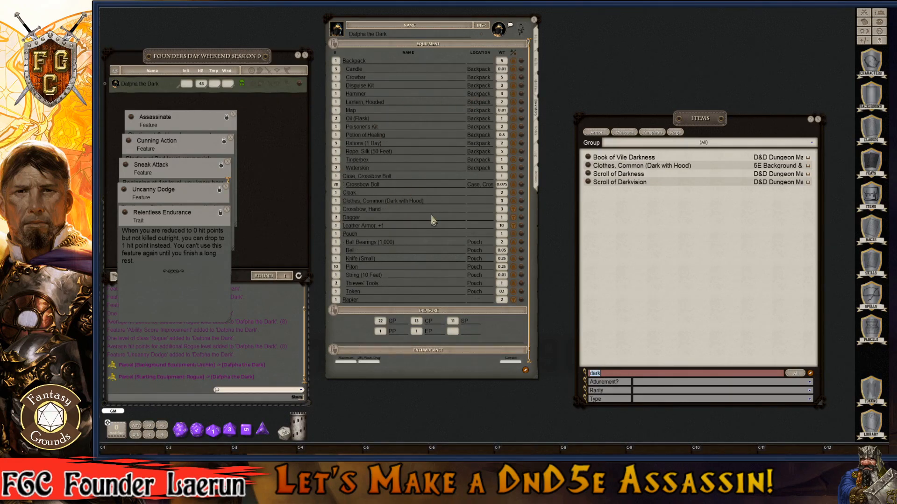
- Set the location of Clothes, Common (Dark with Hood) and the Cloak to Backpack, and close the Items window
{"action": "left_click", "coordinate": [481, 201]}
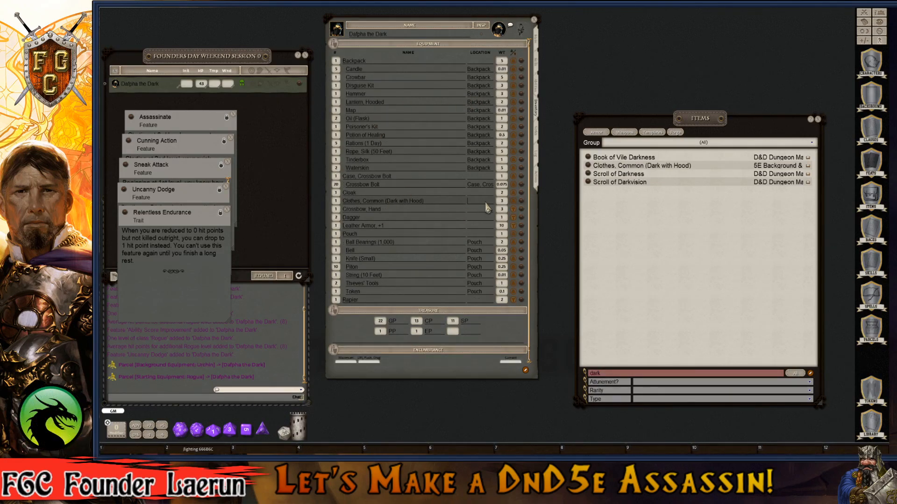
{"action": "type", "text": "Backpack"}
{"action": "key", "text": "Return"}
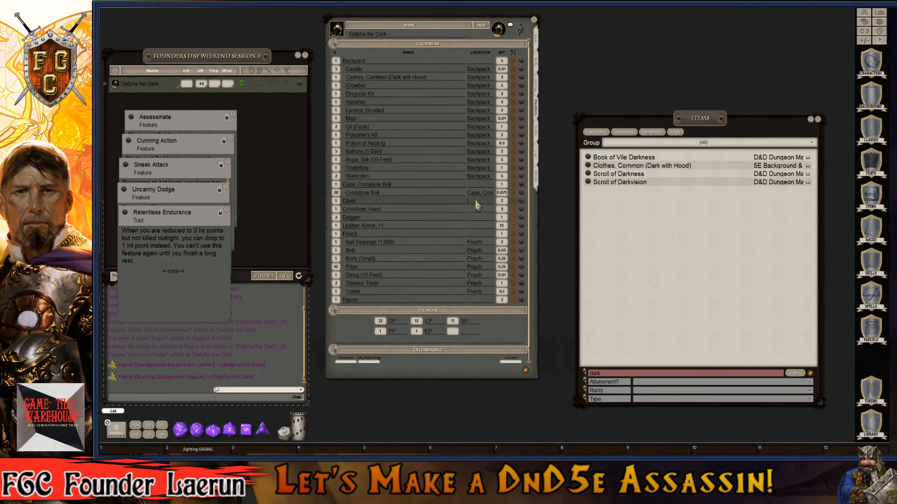
{"action": "type", "text": "Backpack"}
{"action": "left_click", "coordinate": [407, 167]}
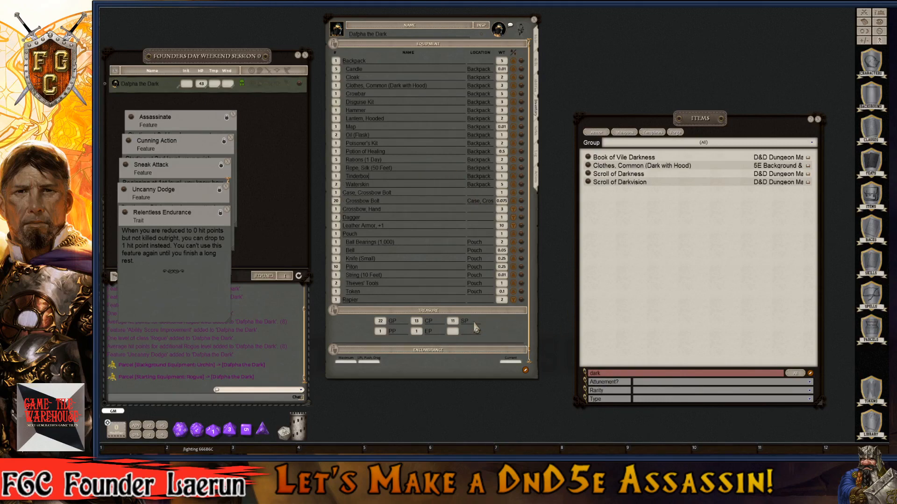
{"action": "scroll", "coordinate": [476, 329], "scroll_direction": "down", "scroll_amount": 1}
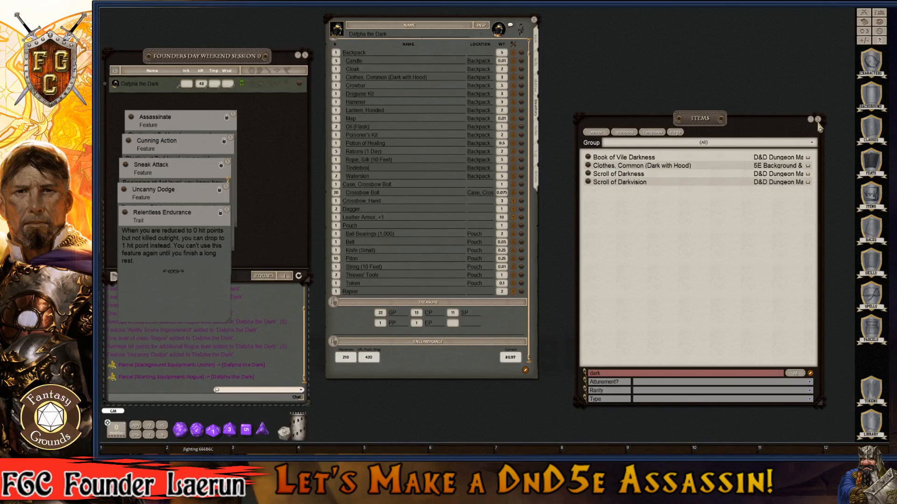
{"action": "double_click", "coordinate": [609, 373]}
{"action": "left_click", "coordinate": [817, 120]}
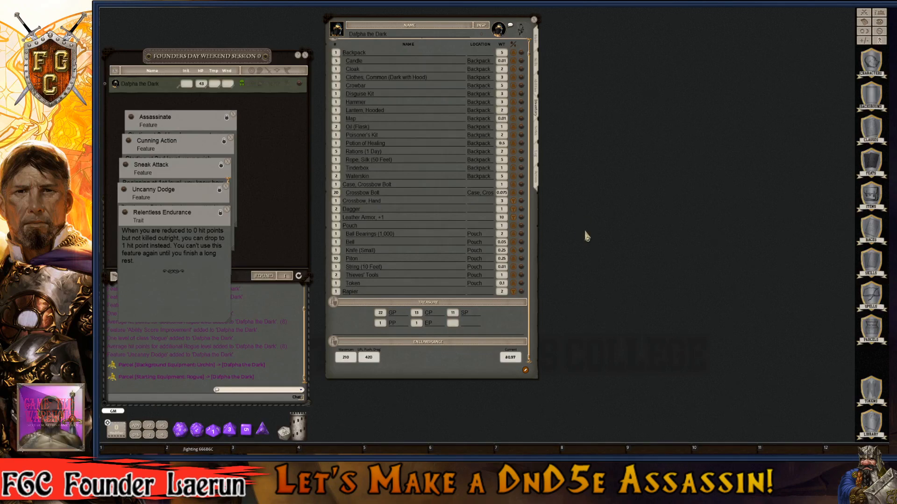
- Show the character's personal details, move the sheet toward the middle of the desktop, and set the gender to Female
{"action": "left_click", "coordinate": [537, 131]}
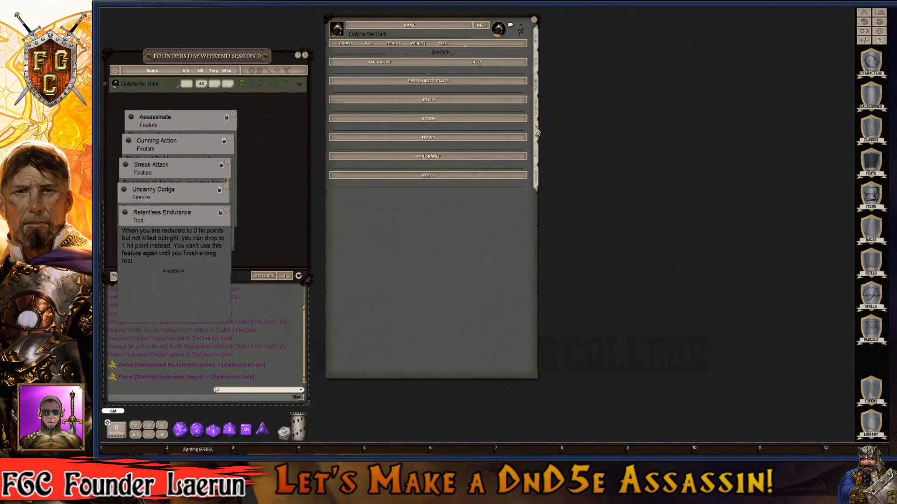
{"action": "left_click_drag", "start_coordinate": [441, 26], "coordinate": [545, 67]}
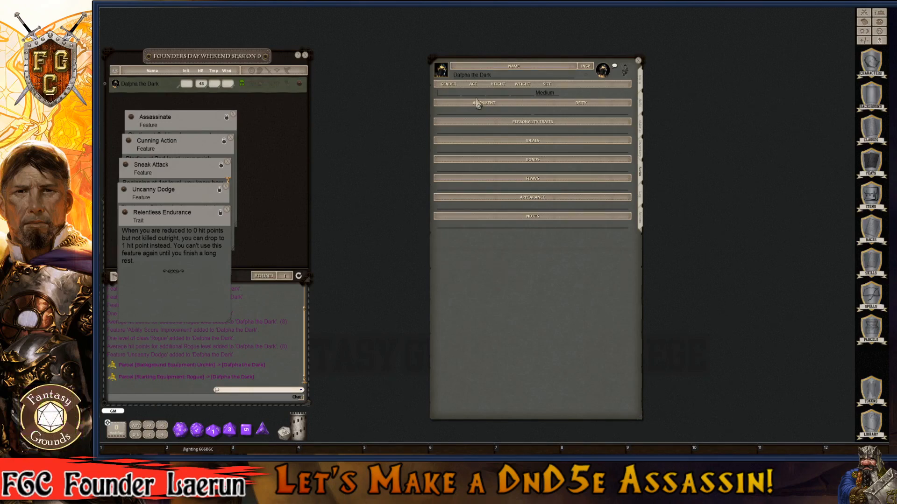
{"action": "type", "text": "Del"}
{"action": "key", "text": "shift"}
{"action": "type", "text": "Female"}
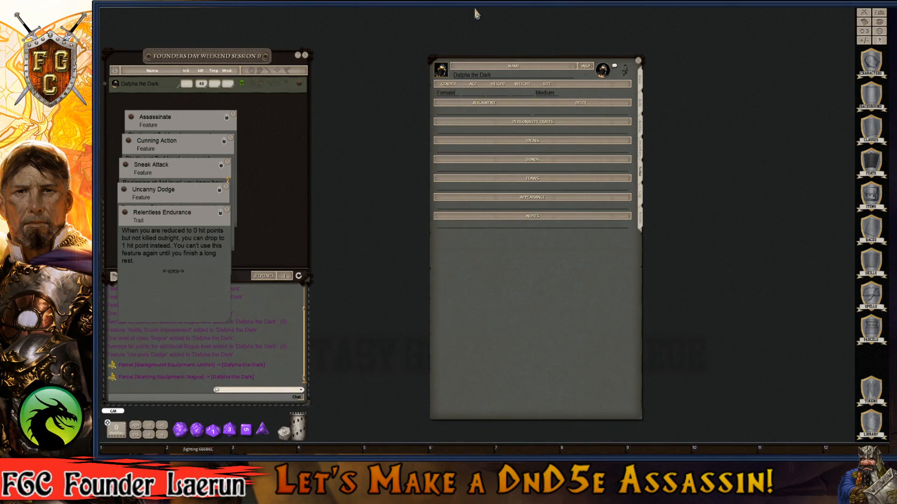
- Switch the desktop lighting to the night setting
{"action": "key", "text": "ctrl"}
{"action": "left_click", "coordinate": [863, 32]}
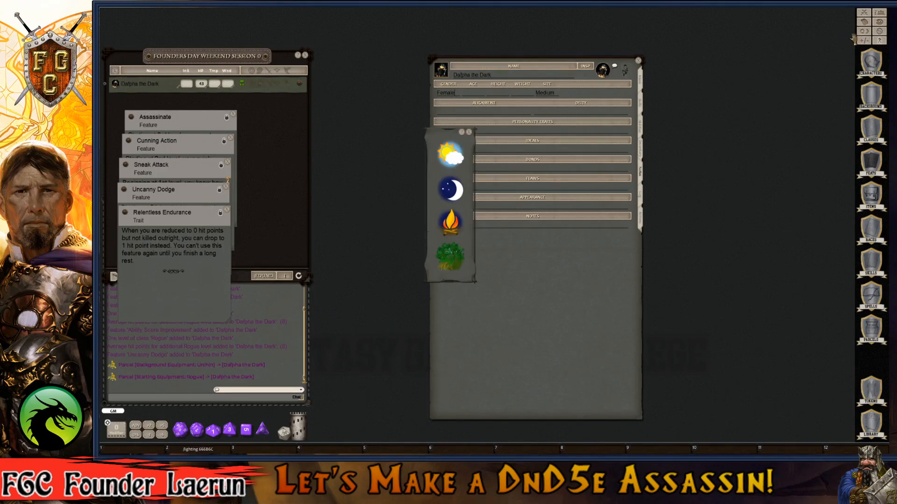
{"action": "left_click", "coordinate": [451, 189]}
{"action": "key", "text": "ctrl"}
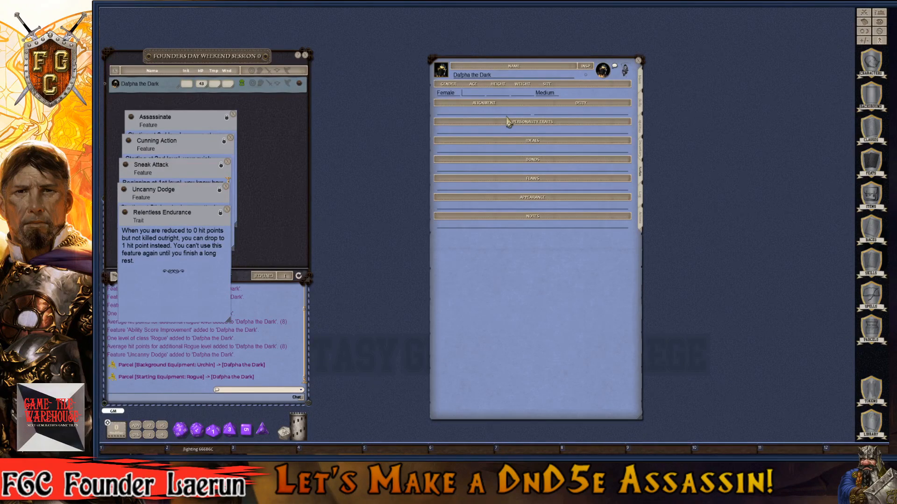
- Set the character's age to 7, height to 5'10" and weight to 150 lb
{"action": "type", "text": "7"}
{"action": "left_click", "coordinate": [496, 95]}
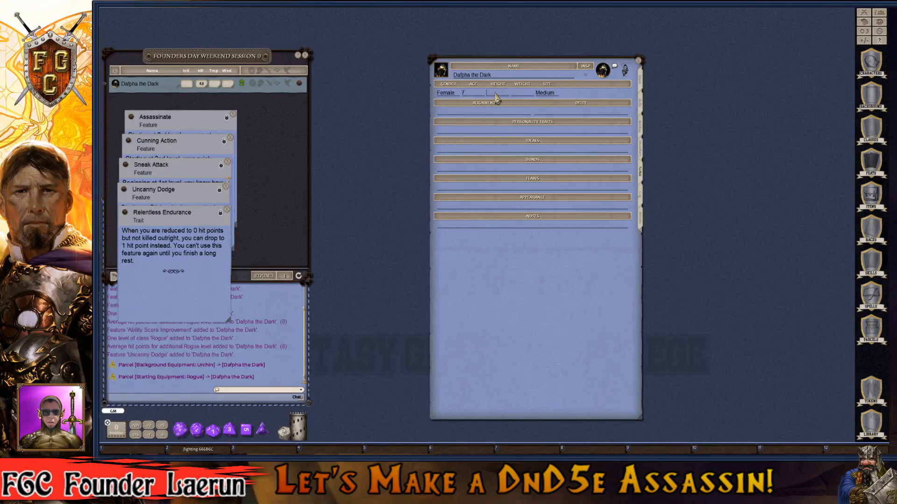
{"action": "key", "text": "ctrl"}
{"action": "type", "text": "5'10\""}
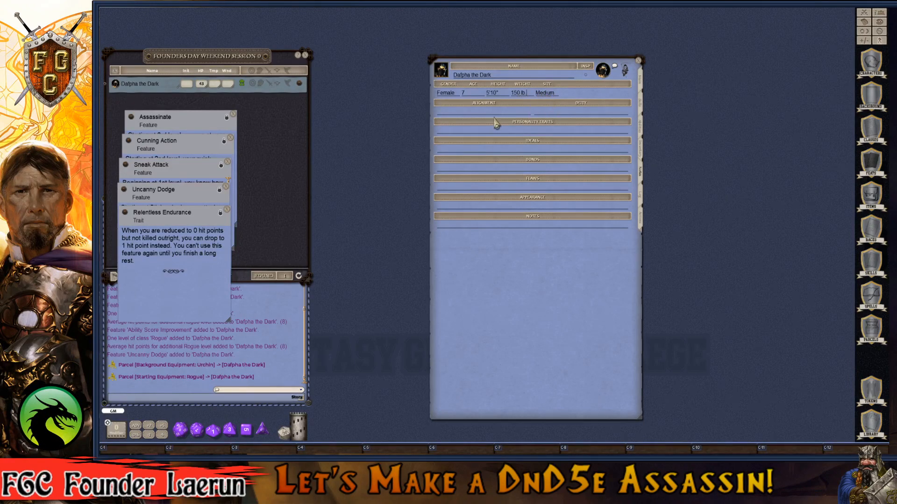
- Set the character's alignment to Neutral Evil, correcting the spelling
{"action": "left_click", "coordinate": [476, 112]}
{"action": "type", "text": "Neaut"}
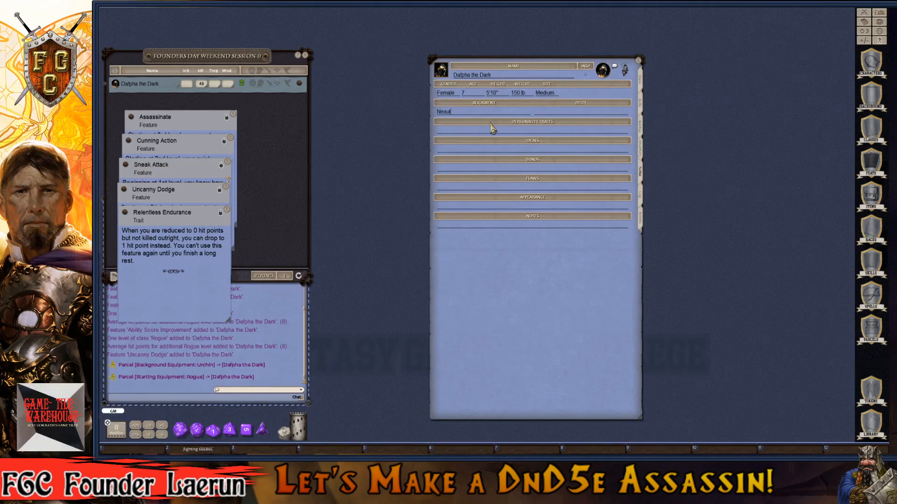
{"action": "type", "text": "ral Evil"}
{"action": "left_click", "coordinate": [448, 113]}
{"action": "left_click", "coordinate": [471, 113]}
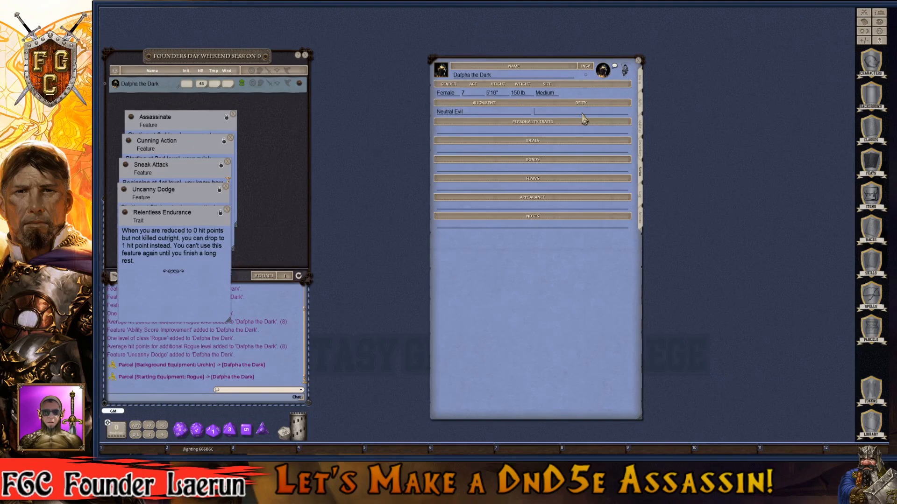
{"action": "key", "text": "ctrl"}
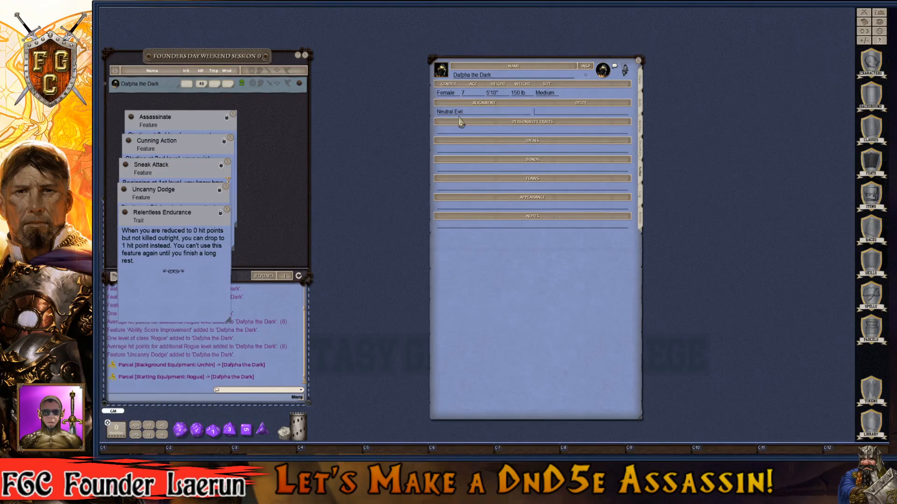
- Correct the character's age to 27
{"action": "left_click", "coordinate": [466, 93]}
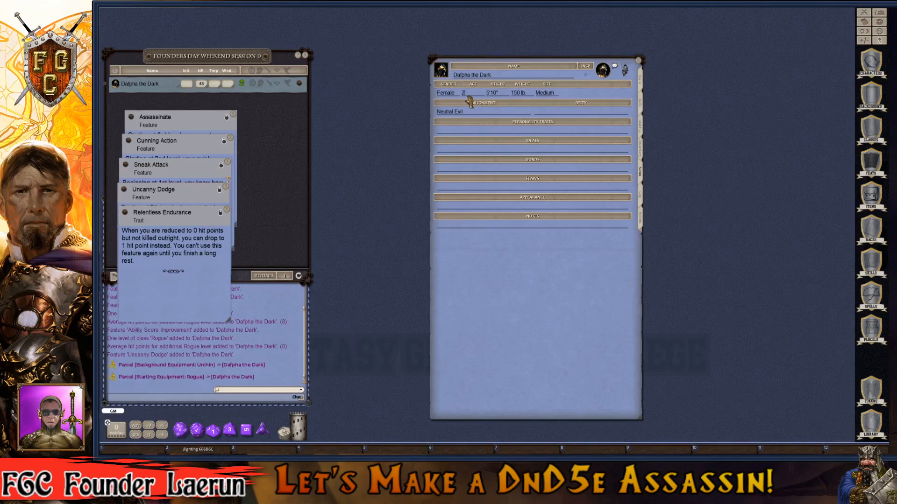
{"action": "type", "text": "7"}
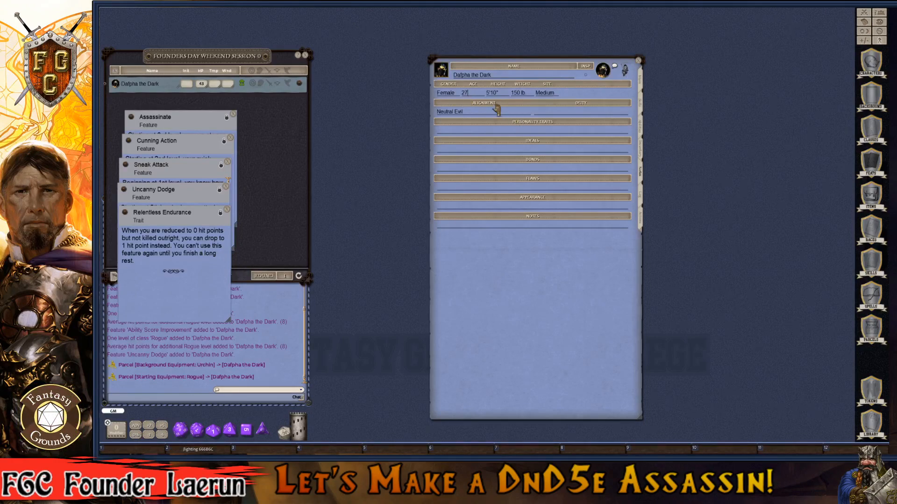
{"action": "left_click", "coordinate": [570, 114]}
- Open the Urchin background from the main page, move it beside the sheet, and find its linked tables
{"action": "left_click", "coordinate": [640, 81]}
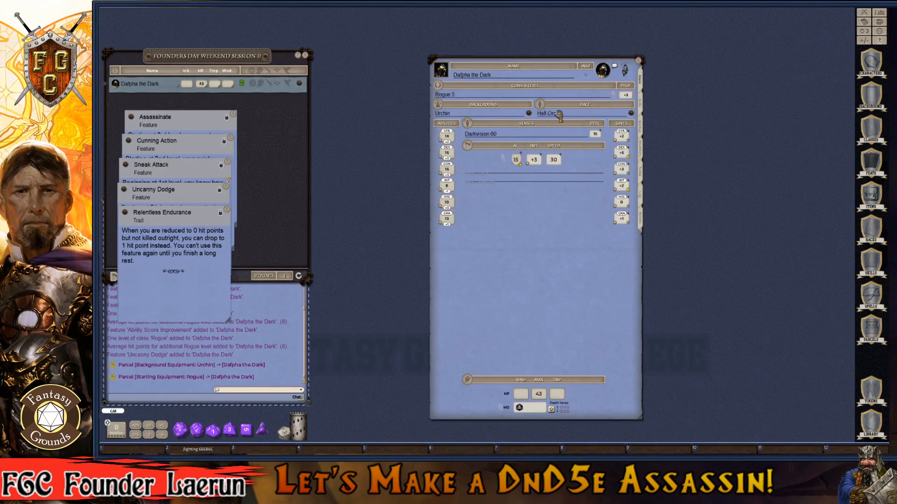
{"action": "left_click", "coordinate": [528, 113]}
{"action": "left_click_drag", "start_coordinate": [512, 187], "coordinate": [280, 166]}
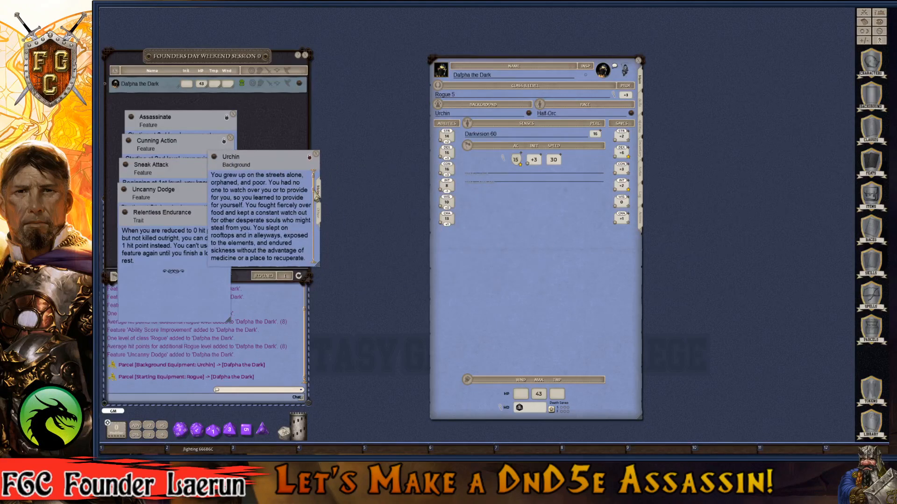
{"action": "scroll", "coordinate": [315, 196], "scroll_direction": "down", "scroll_amount": 5}
{"action": "key", "text": "ctrl"}
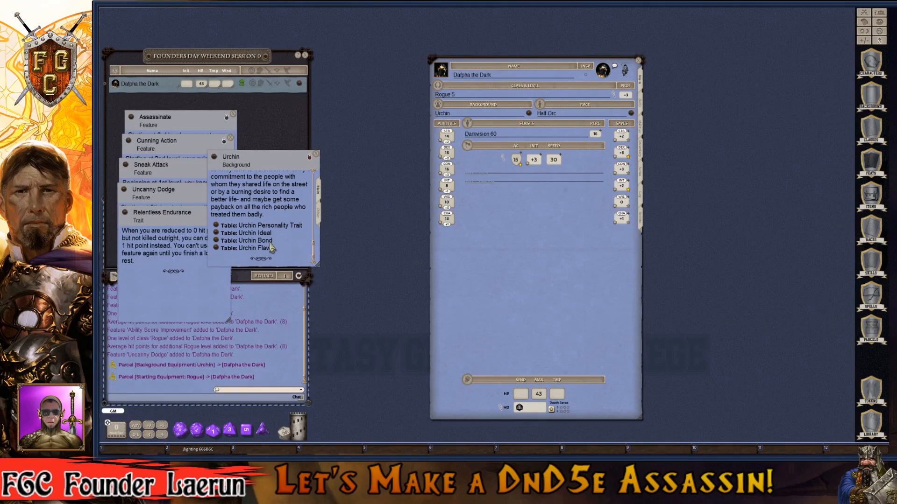
- Open the Urchin Personality Trait table, place it on the other side of the sheet, and read its traits
{"action": "left_click", "coordinate": [216, 228]}
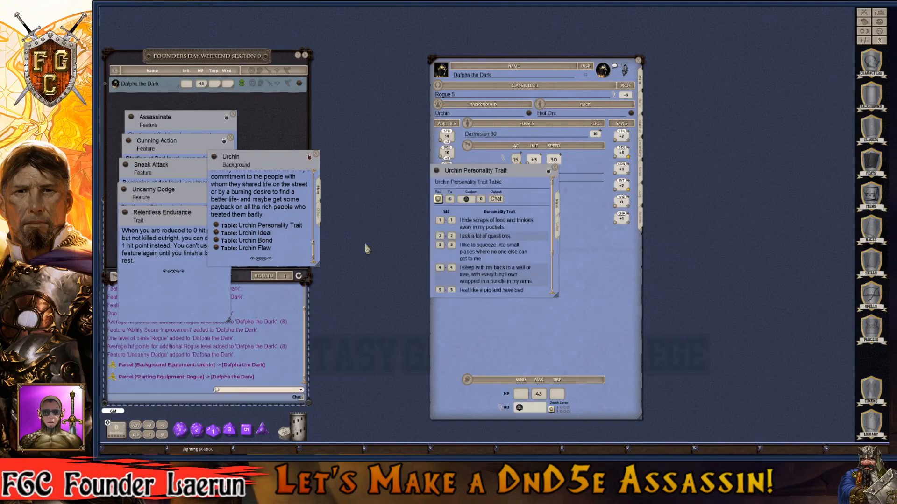
{"action": "left_click_drag", "start_coordinate": [528, 184], "coordinate": [772, 174]}
{"action": "key", "text": "ctrl"}
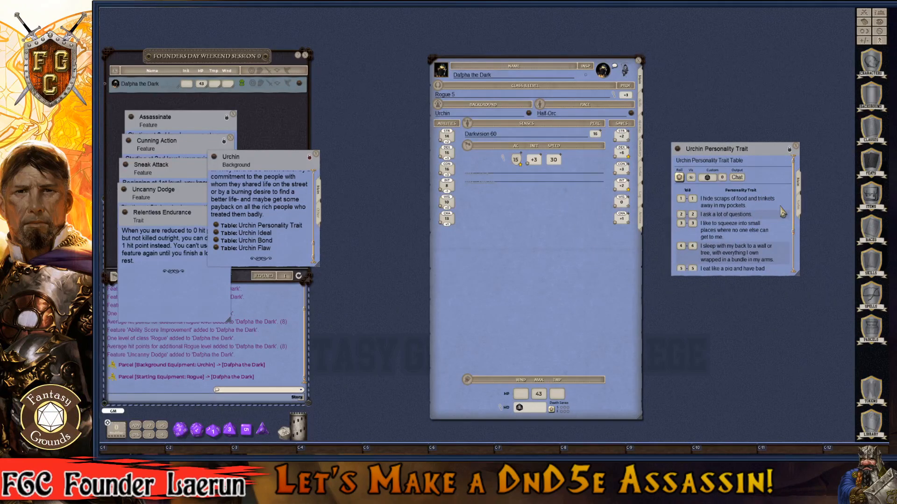
{"action": "scroll", "coordinate": [783, 213], "scroll_direction": "down", "scroll_amount": 2}
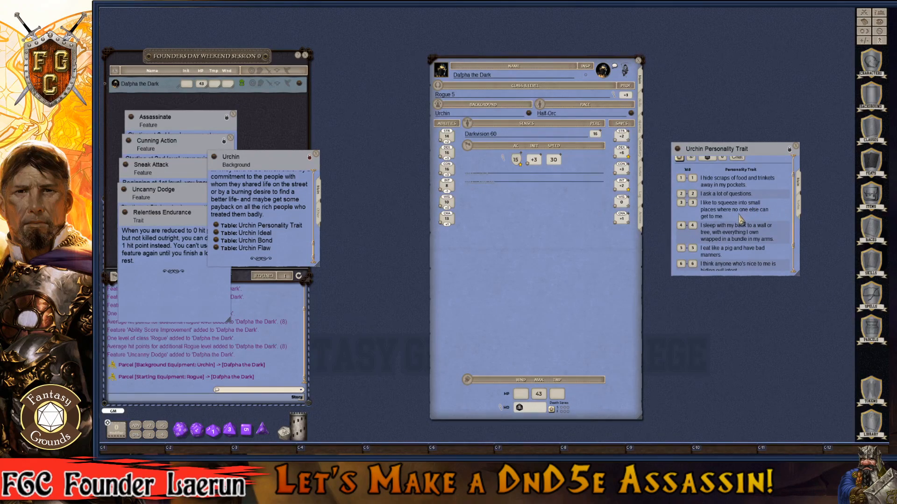
{"action": "scroll", "coordinate": [741, 219], "scroll_direction": "down", "scroll_amount": 1}
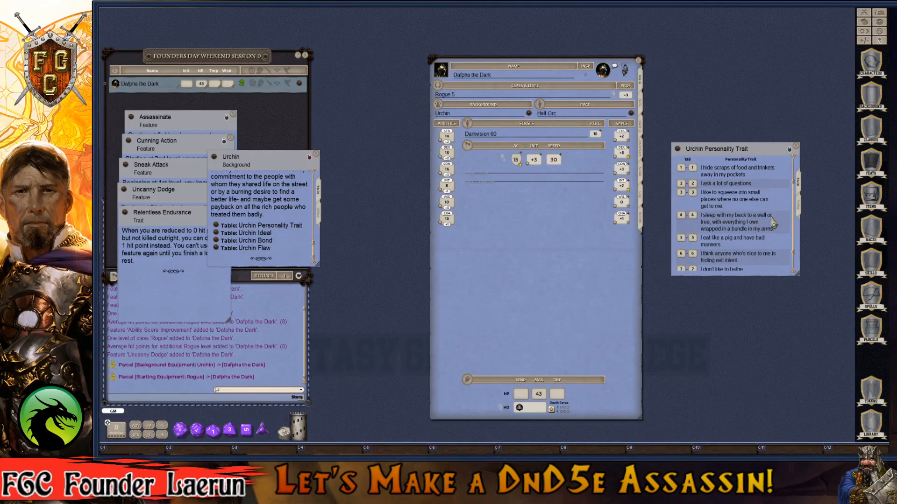
- Copy Urchin traits 5 (eat like a pig) and 8 (bluntly say what others are hinting at) into Personality Traits, closing the trait table
{"action": "scroll", "coordinate": [774, 224], "scroll_direction": "down", "scroll_amount": 1}
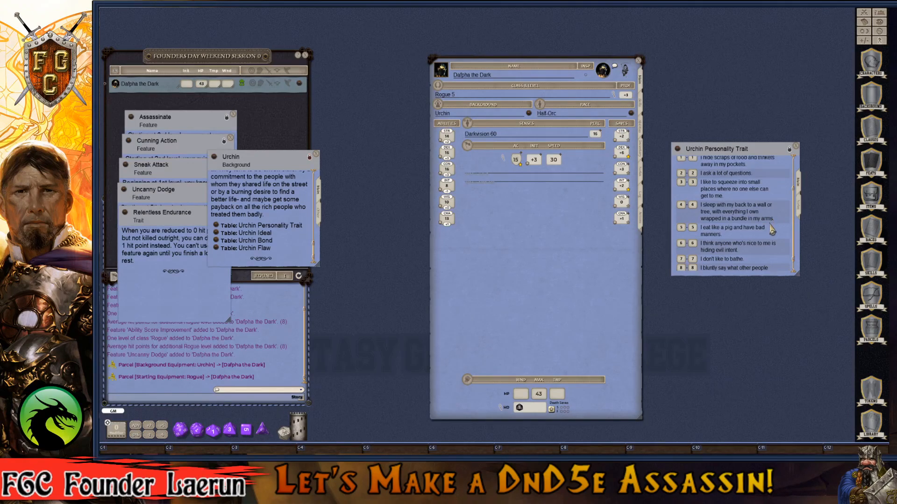
{"action": "scroll", "coordinate": [766, 231], "scroll_direction": "down", "scroll_amount": 1}
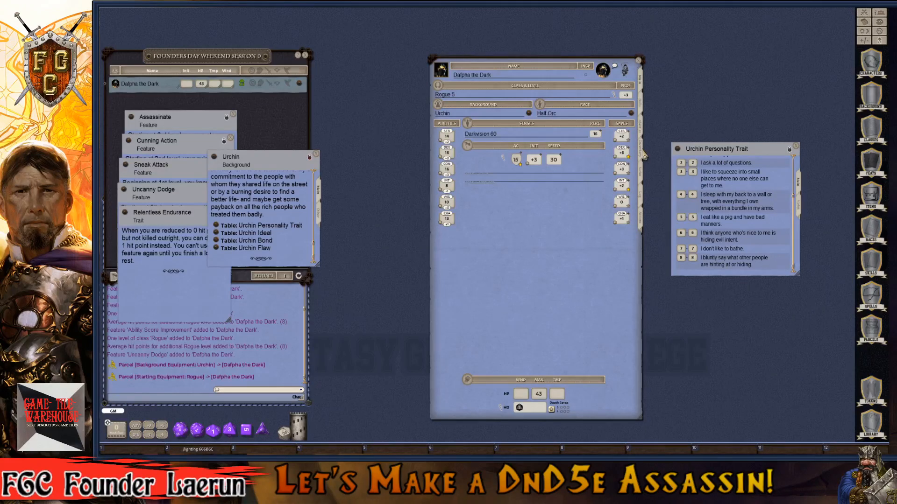
{"action": "left_click", "coordinate": [641, 177]}
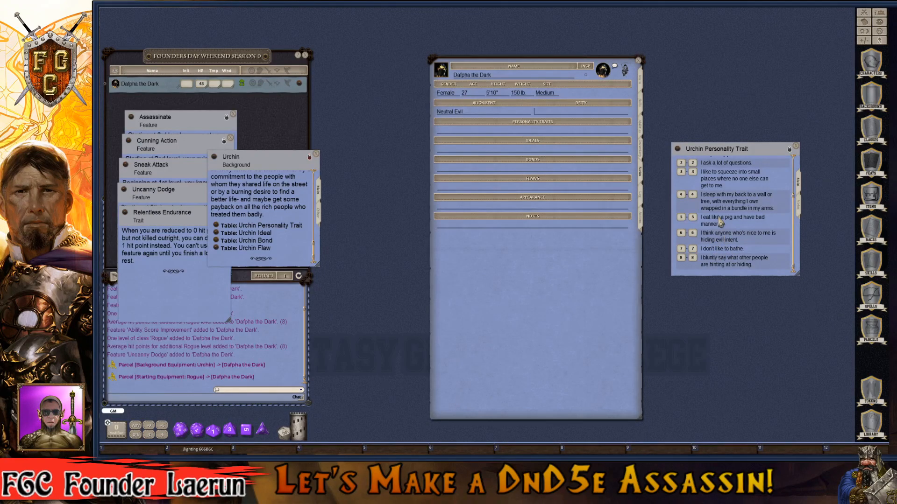
{"action": "left_click_drag", "start_coordinate": [720, 222], "coordinate": [467, 135]}
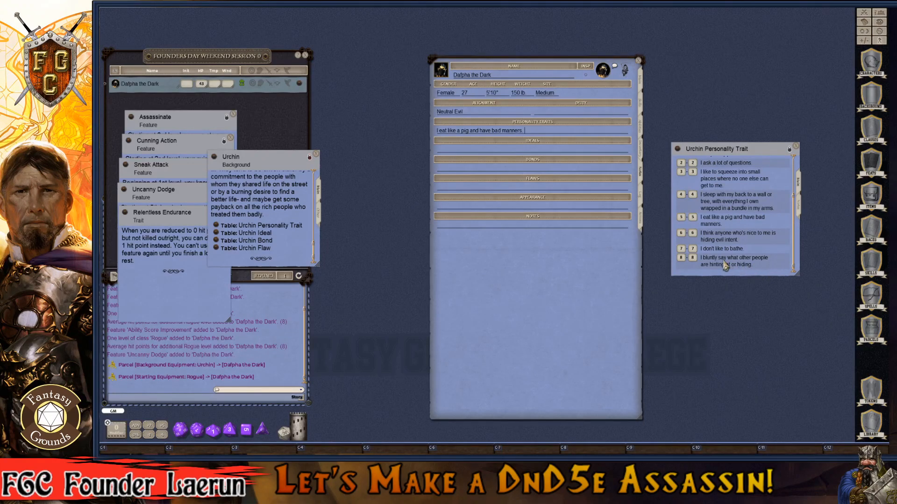
{"action": "left_click_drag", "start_coordinate": [725, 266], "coordinate": [561, 136]}
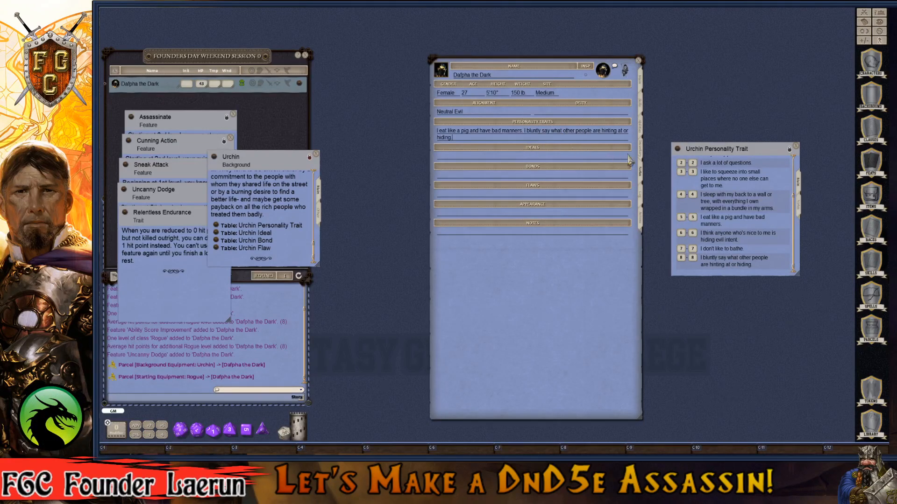
{"action": "left_click", "coordinate": [796, 146]}
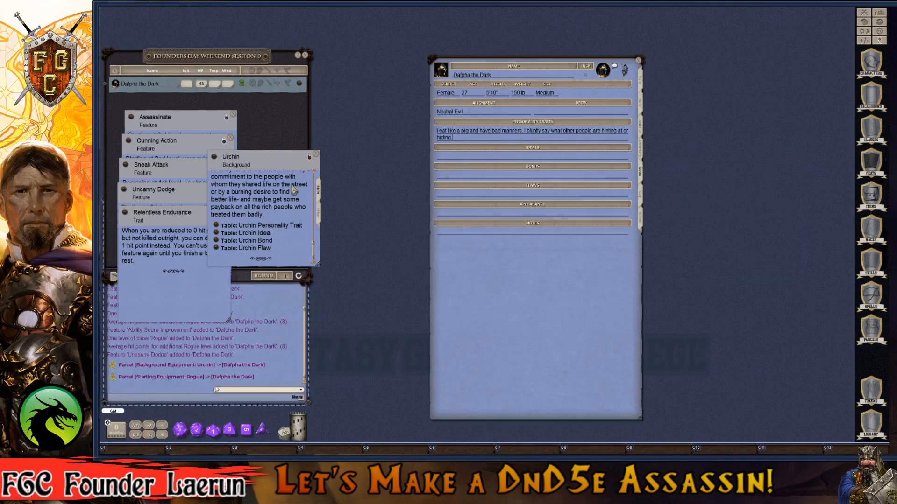
- Place the Urchin Ideal table beside the sheet and copy its People (Neutral) entry into the character's ideals, closing the table
{"action": "left_click", "coordinate": [216, 234]}
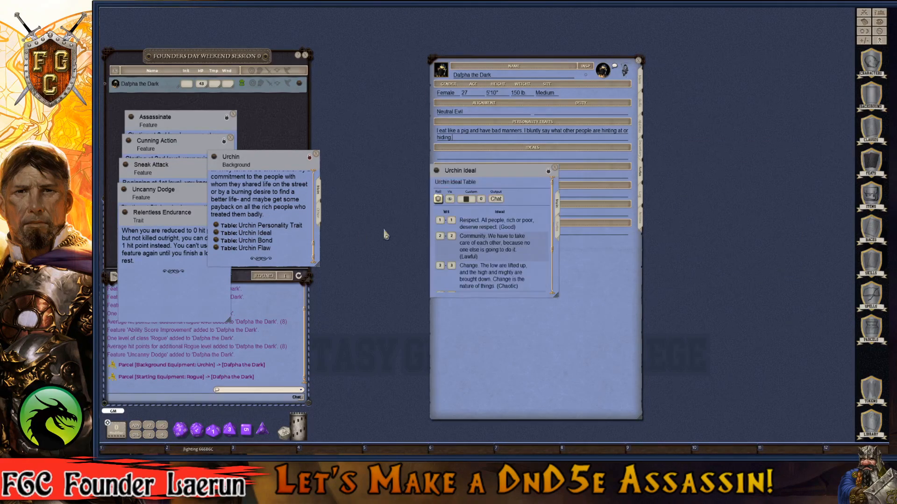
{"action": "left_click_drag", "start_coordinate": [520, 241], "coordinate": [754, 220]}
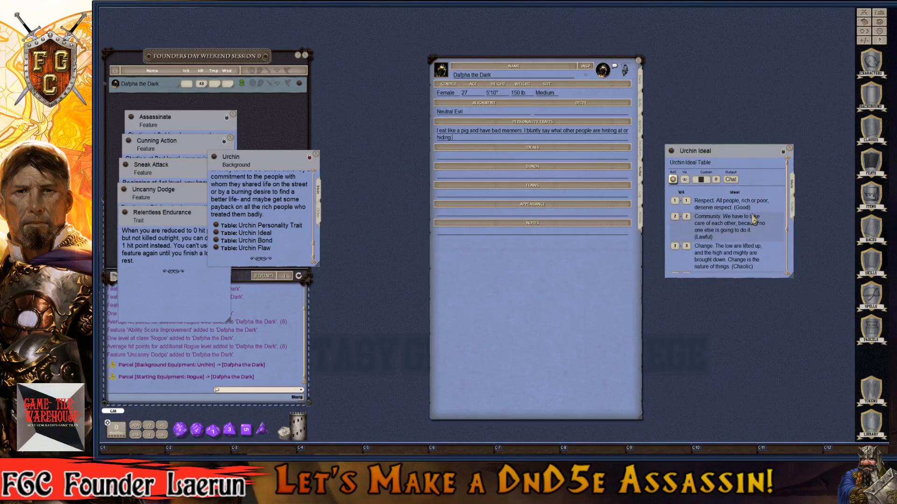
{"action": "scroll", "coordinate": [757, 220], "scroll_direction": "down", "scroll_amount": 1}
{"action": "scroll", "coordinate": [771, 214], "scroll_direction": "down", "scroll_amount": 1}
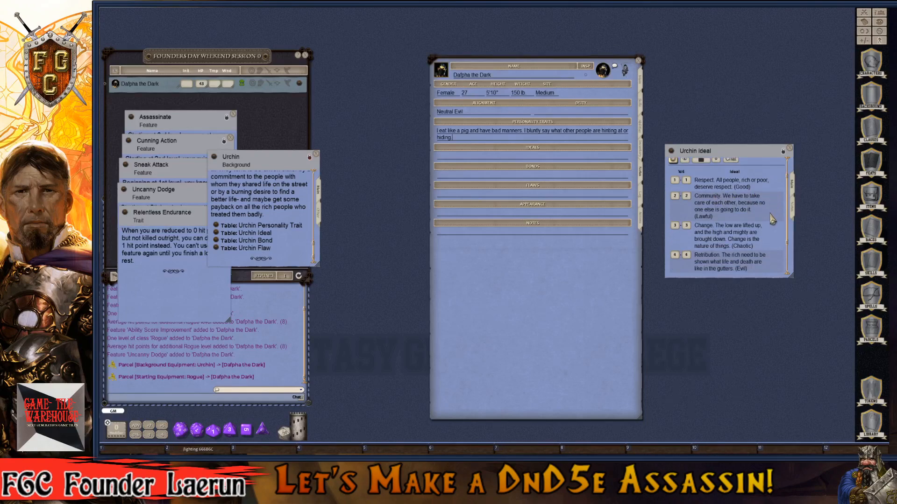
{"action": "scroll", "coordinate": [759, 238], "scroll_direction": "down", "scroll_amount": 1}
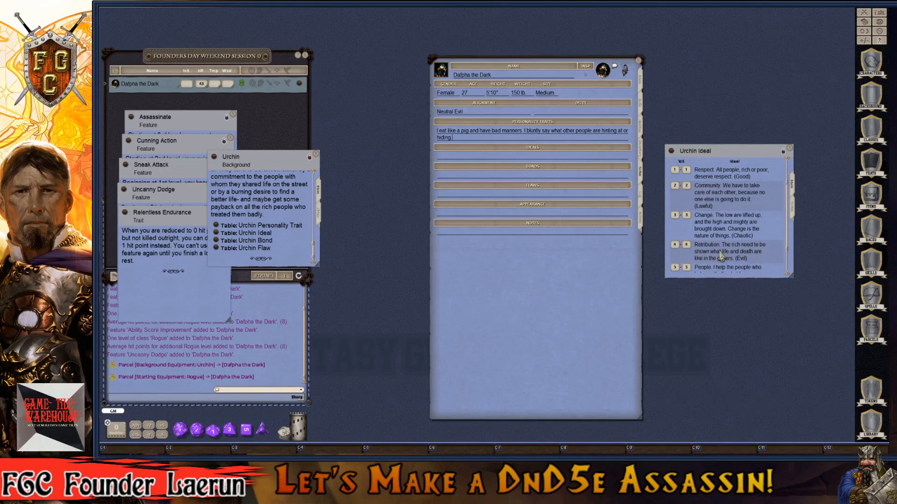
{"action": "scroll", "coordinate": [761, 250], "scroll_direction": "down", "scroll_amount": 3}
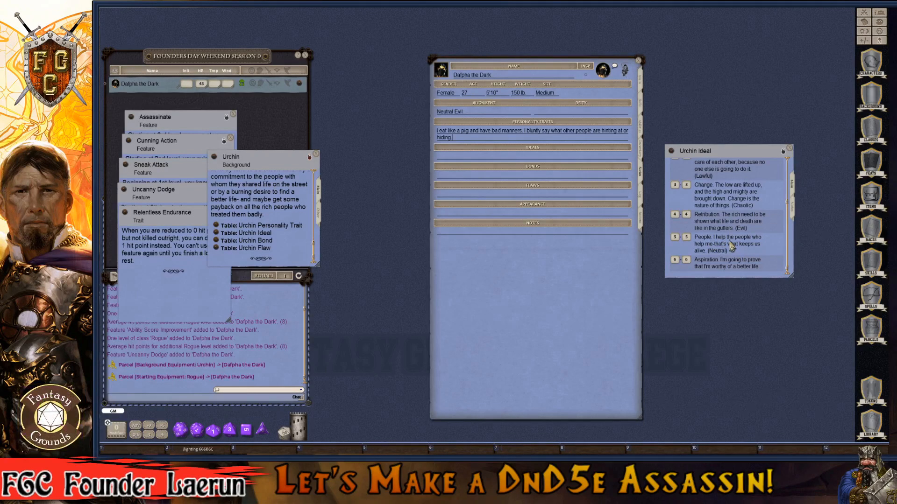
{"action": "left_click_drag", "start_coordinate": [703, 235], "coordinate": [460, 157]}
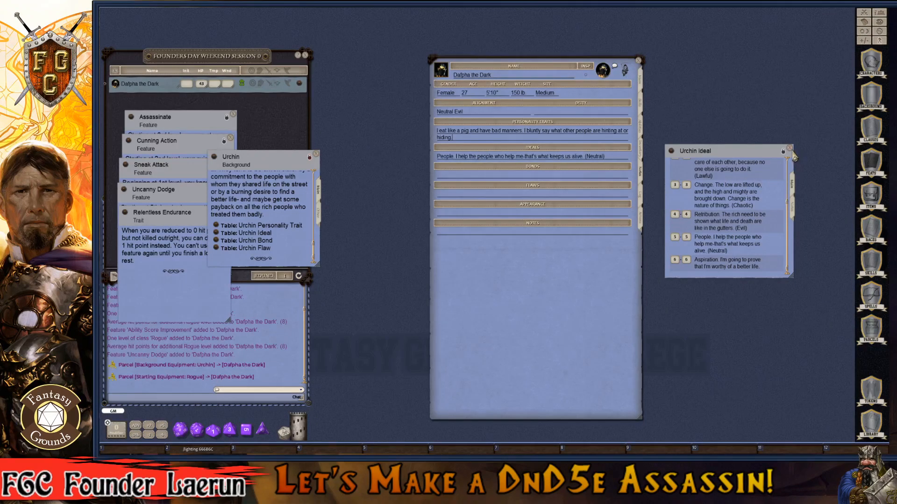
{"action": "left_click", "coordinate": [789, 148]}
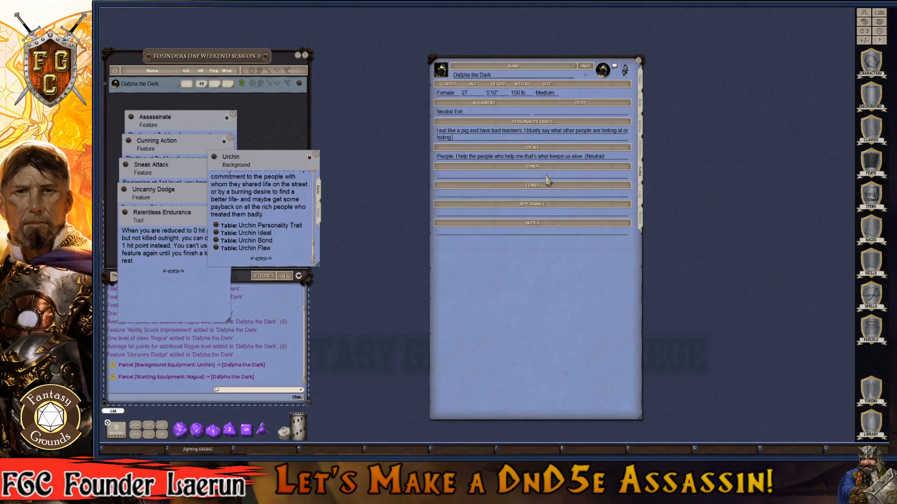
- From the Urchin Bond table, set the character's bond to "No one else should have to endure the hardships I've been through"
{"action": "key", "text": "ctrl"}
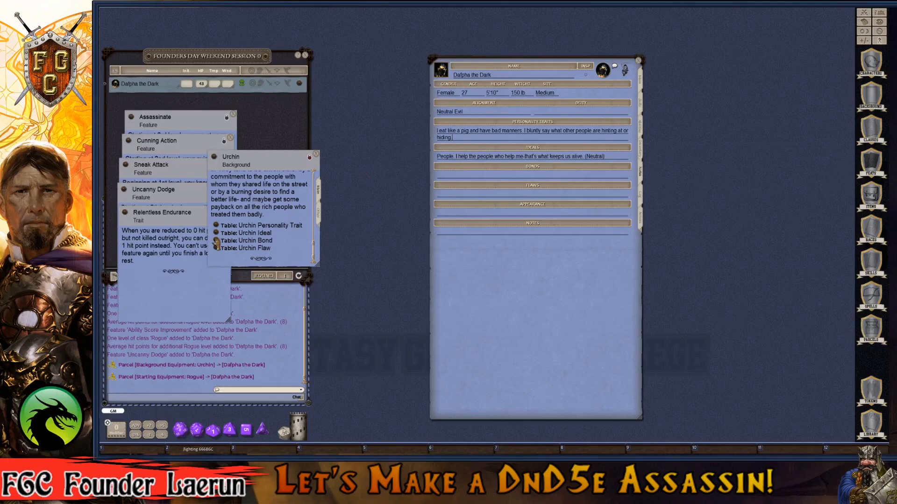
{"action": "left_click", "coordinate": [216, 242]}
{"action": "left_click_drag", "start_coordinate": [503, 178], "coordinate": [692, 183]}
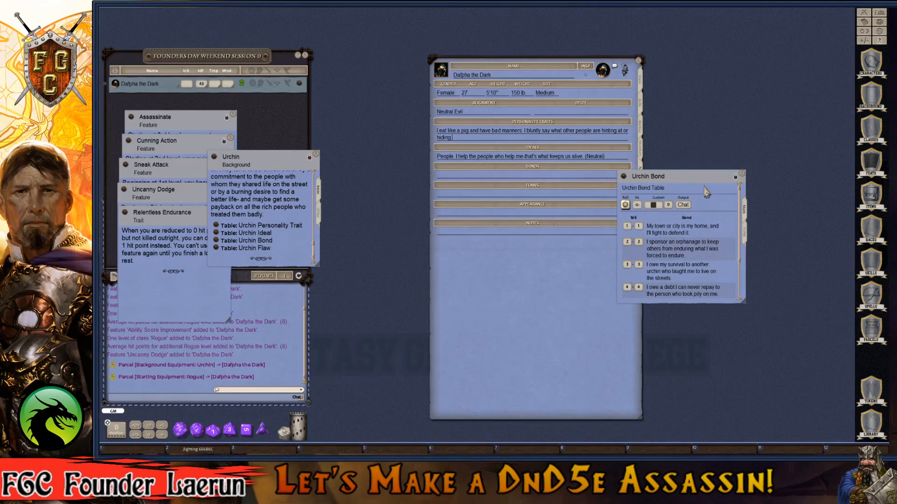
{"action": "left_click_drag", "start_coordinate": [706, 190], "coordinate": [753, 154]}
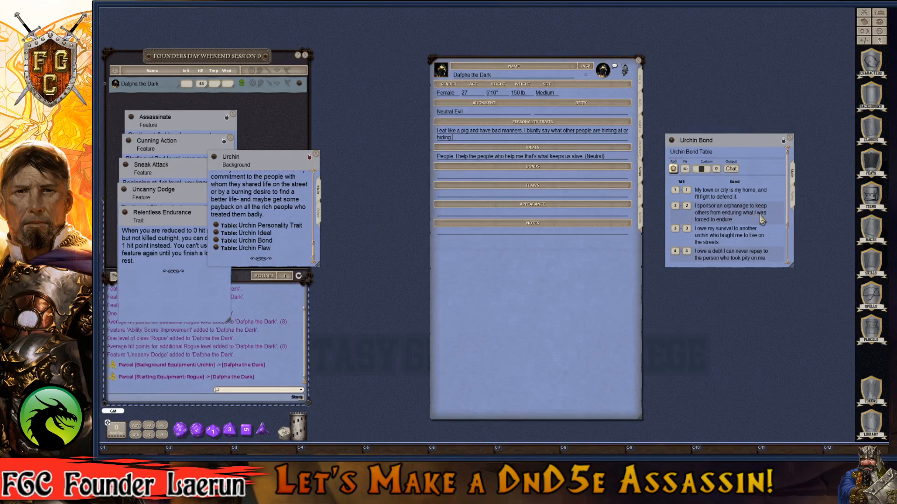
{"action": "scroll", "coordinate": [766, 220], "scroll_direction": "down", "scroll_amount": 1}
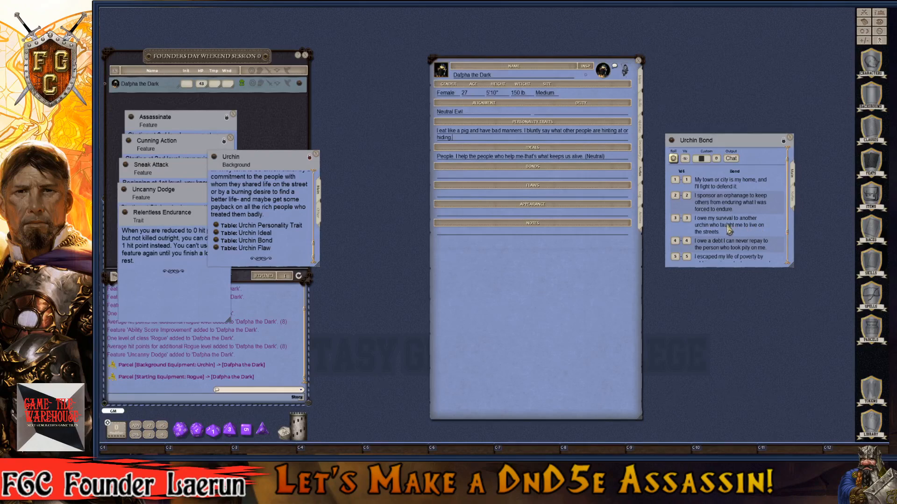
{"action": "scroll", "coordinate": [745, 229], "scroll_direction": "down", "scroll_amount": 2}
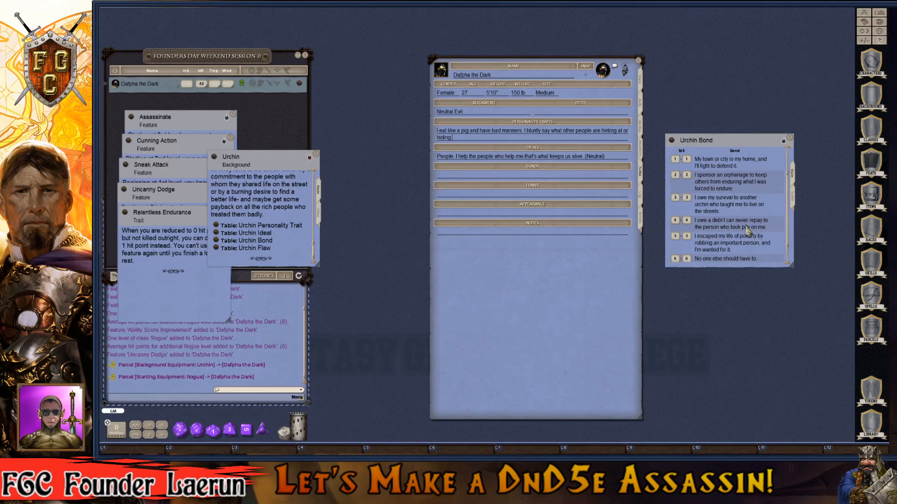
{"action": "scroll", "coordinate": [747, 226], "scroll_direction": "down", "scroll_amount": 1}
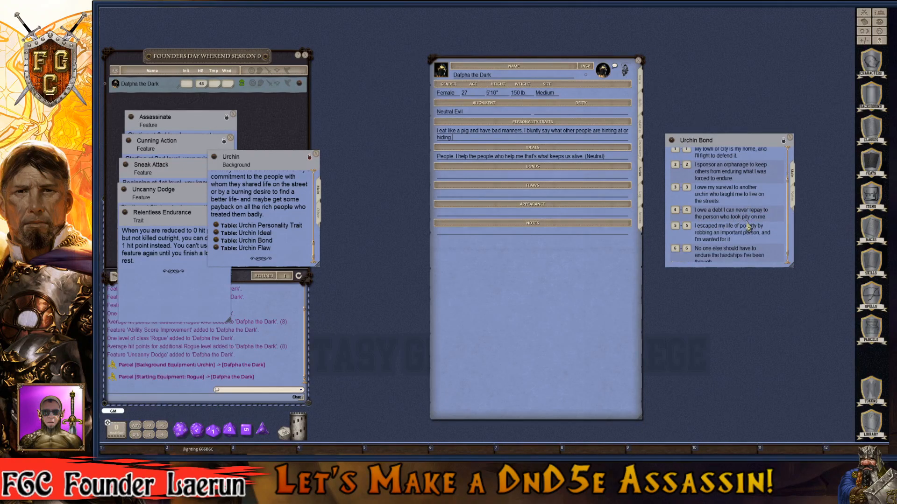
{"action": "scroll", "coordinate": [766, 235], "scroll_direction": "down", "scroll_amount": 1}
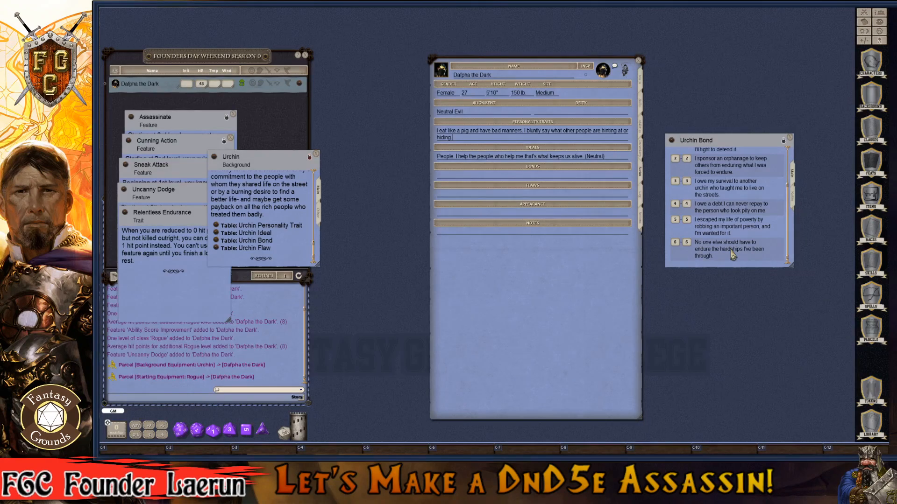
{"action": "left_click_drag", "start_coordinate": [732, 253], "coordinate": [473, 180]}
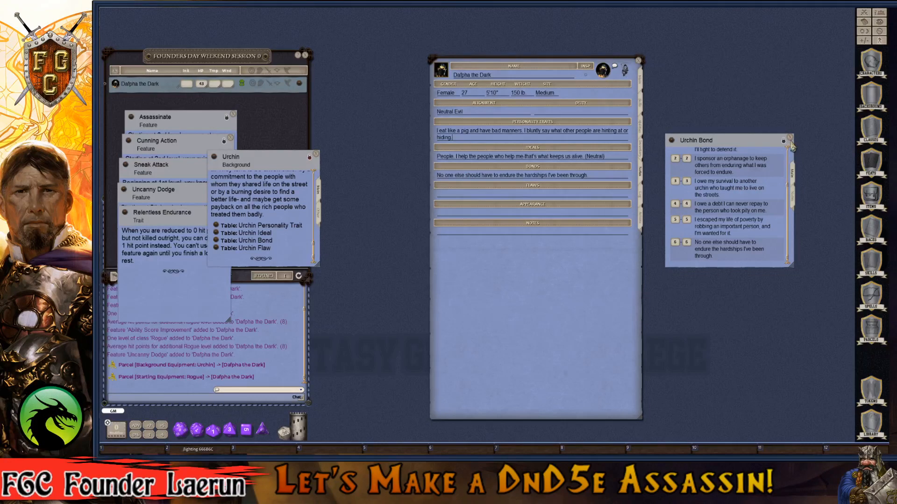
{"action": "left_click", "coordinate": [790, 138]}
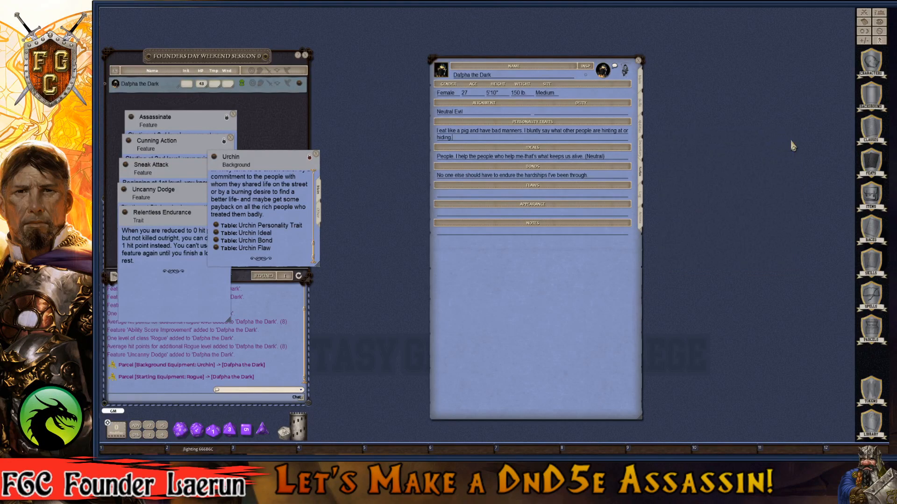
- From the Urchin Flaw table, set the character's flaw to "I will never fully trust anyone other than myself"
{"action": "left_click", "coordinate": [219, 252]}
{"action": "left_click_drag", "start_coordinate": [555, 234], "coordinate": [772, 236]}
{"action": "scroll", "coordinate": [756, 248], "scroll_direction": "down", "scroll_amount": 1}
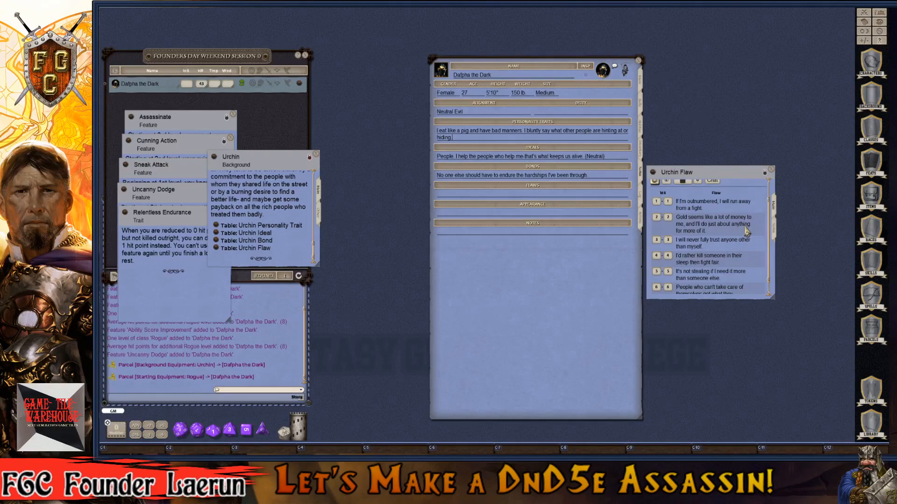
{"action": "scroll", "coordinate": [734, 239], "scroll_direction": "down", "scroll_amount": 1}
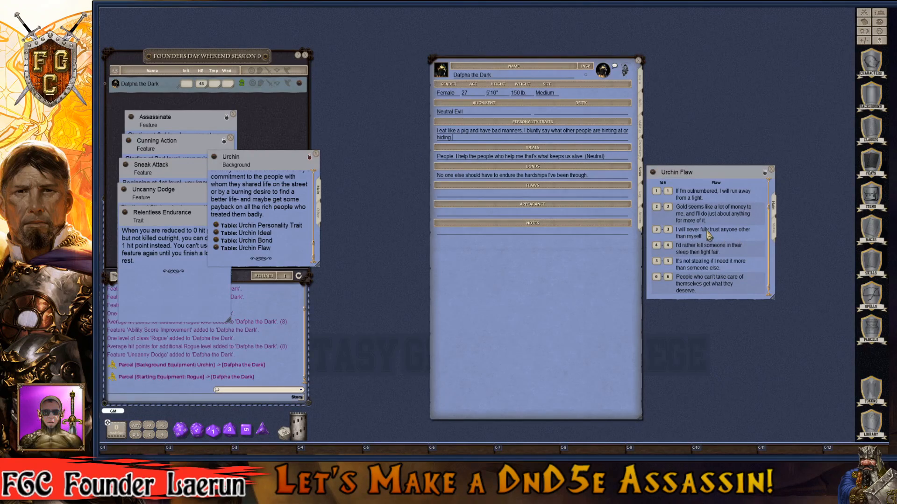
{"action": "left_click_drag", "start_coordinate": [709, 234], "coordinate": [483, 200]}
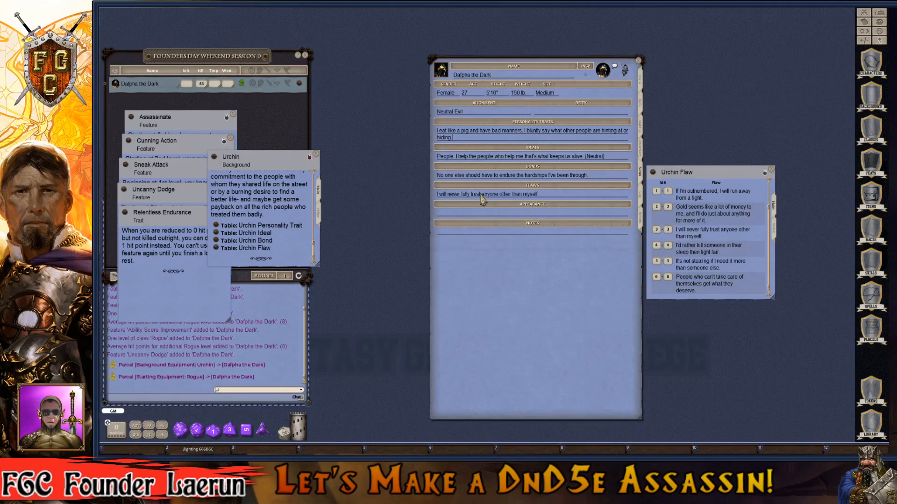
{"action": "scroll", "coordinate": [747, 259], "scroll_direction": "down", "scroll_amount": 1}
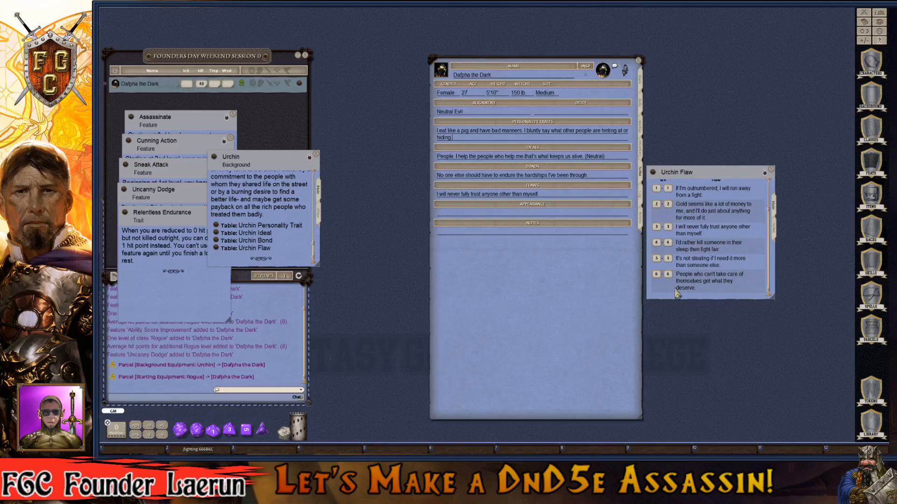
{"action": "left_click", "coordinate": [772, 171]}
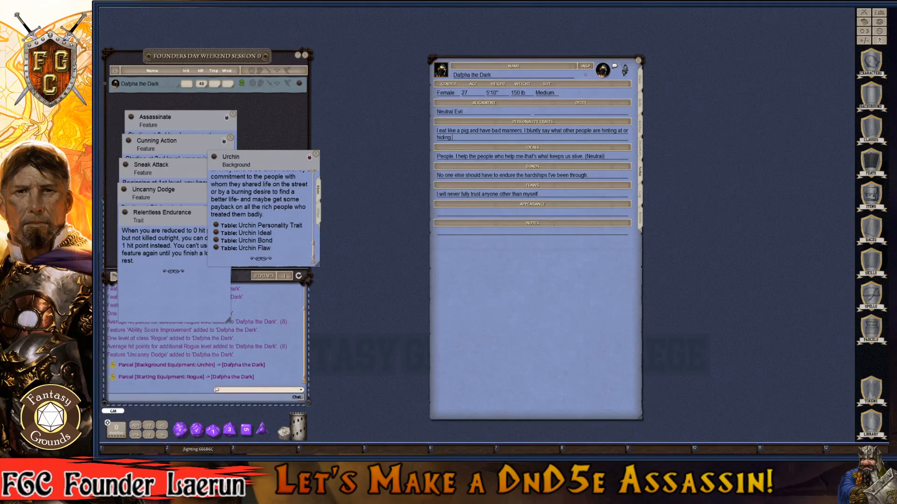
- Show the character's adventure log and weapons page, and reposition the character sheet and the Urchin background window
{"action": "left_click", "coordinate": [643, 201]}
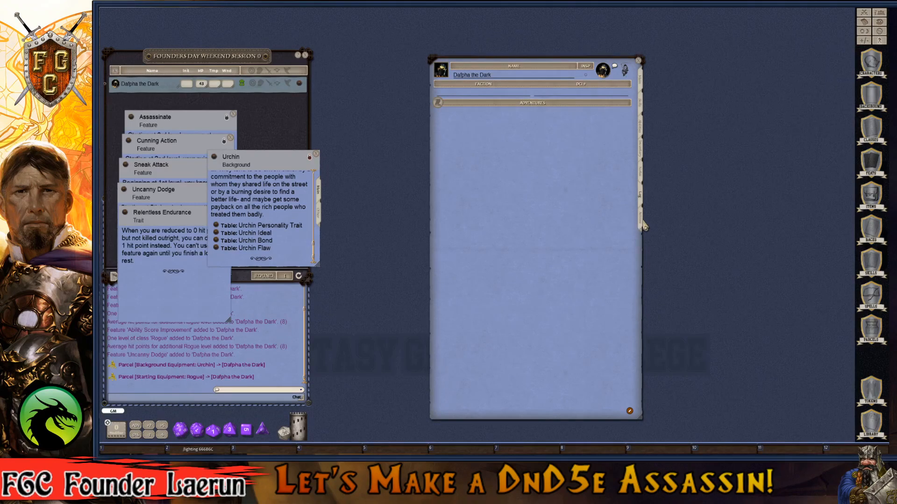
{"action": "left_click", "coordinate": [644, 217]}
{"action": "left_click_drag", "start_coordinate": [588, 206], "coordinate": [489, 196]}
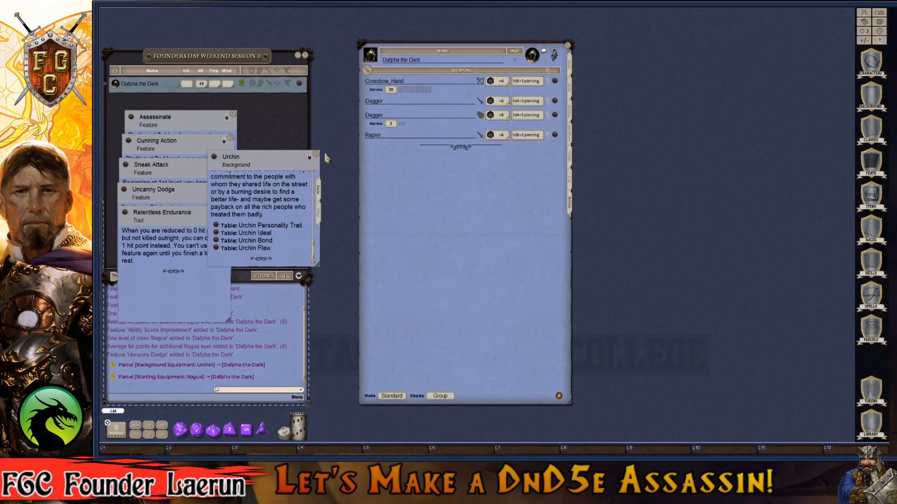
{"action": "left_click_drag", "start_coordinate": [283, 153], "coordinate": [236, 193]}
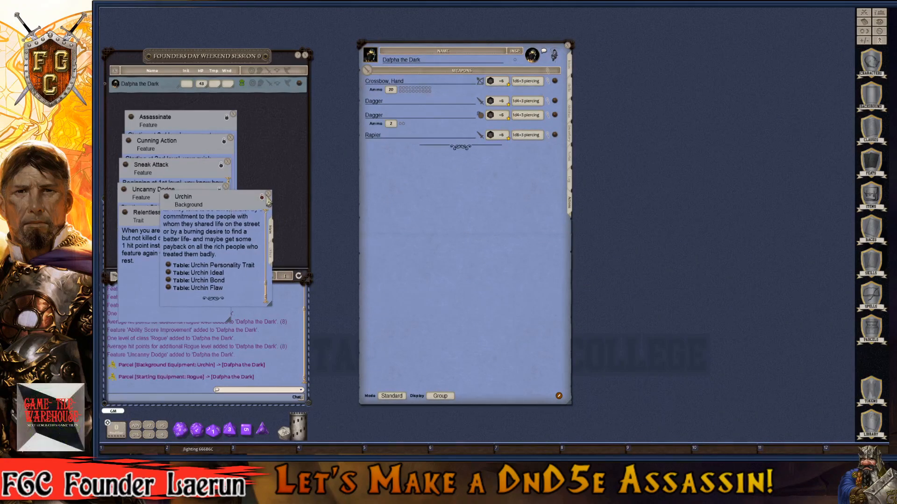
- Close the Urchin background and add a new power entry to the character sheet in a group named Consumables
{"action": "left_click", "coordinate": [269, 193]}
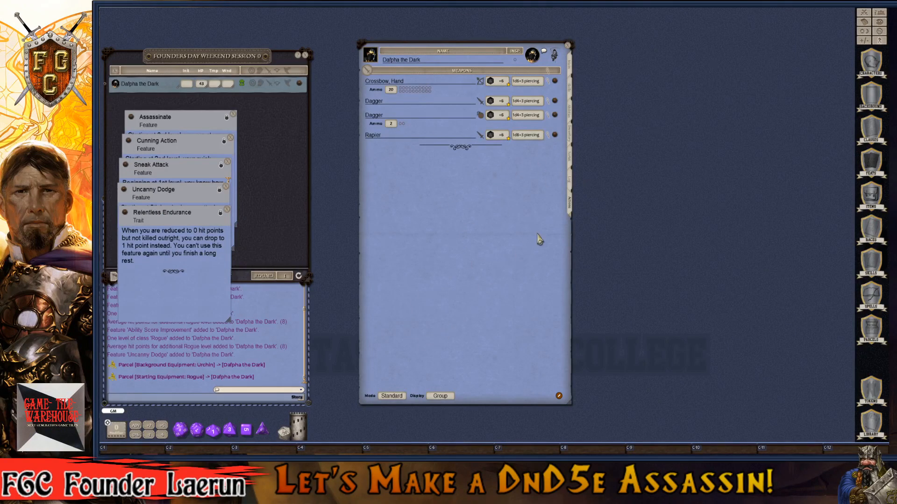
{"action": "left_click", "coordinate": [558, 396]}
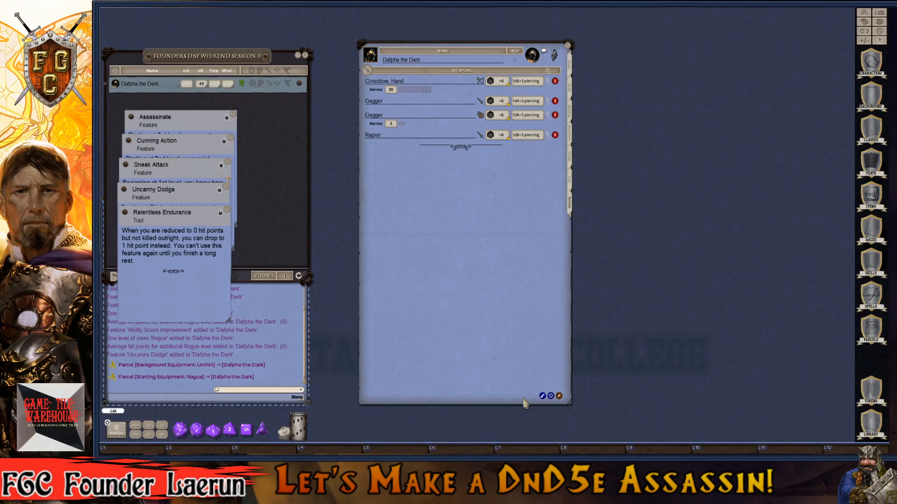
{"action": "left_click", "coordinate": [551, 396]}
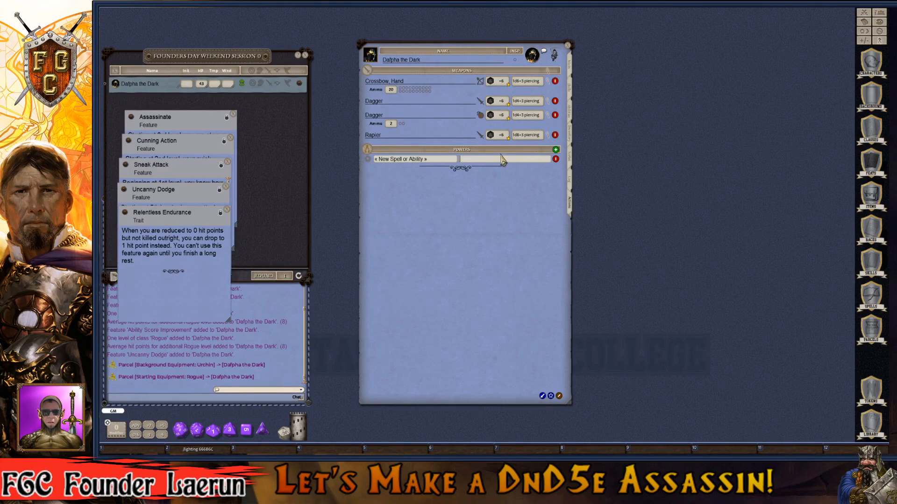
{"action": "type", "text": "Consumables"}
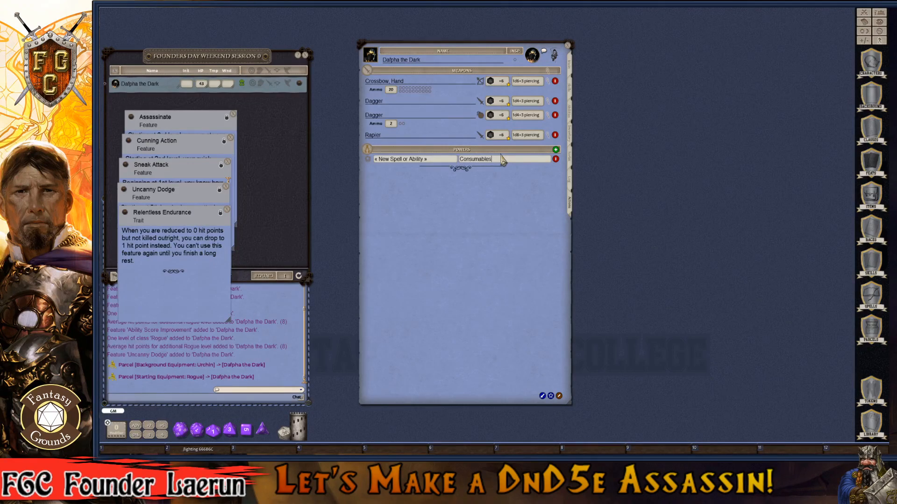
{"action": "key", "text": "ctrl"}
{"action": "left_click", "coordinate": [400, 160]}
{"action": "key", "text": "ctrl"}
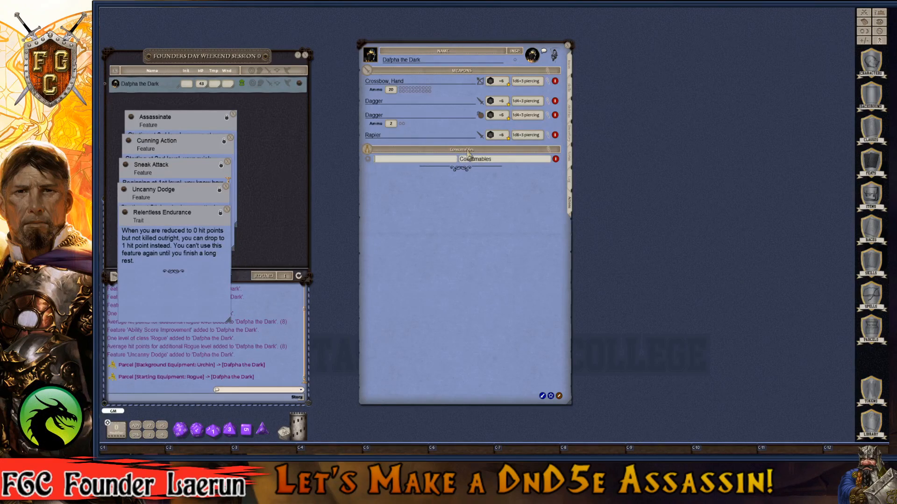
- Add five more blank spell or ability entries to the character's powers
{"action": "left_click", "coordinate": [552, 399]}
{"action": "left_click", "coordinate": [552, 398]}
{"action": "left_click", "coordinate": [552, 398]}
{"action": "left_click", "coordinate": [552, 399]}
{"action": "left_click", "coordinate": [552, 397]}
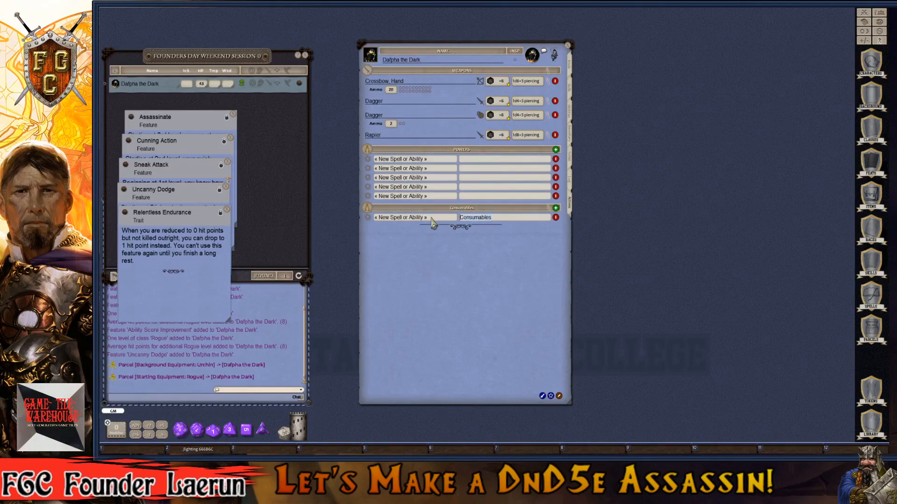
- Assign all five new power entries to the Consumables group
{"action": "key", "text": "ctrl"}
{"action": "left_click", "coordinate": [474, 161]}
{"action": "type", "text": "Consumables"}
{"action": "left_click", "coordinate": [472, 178]}
{"action": "type", "text": "Consumables"}
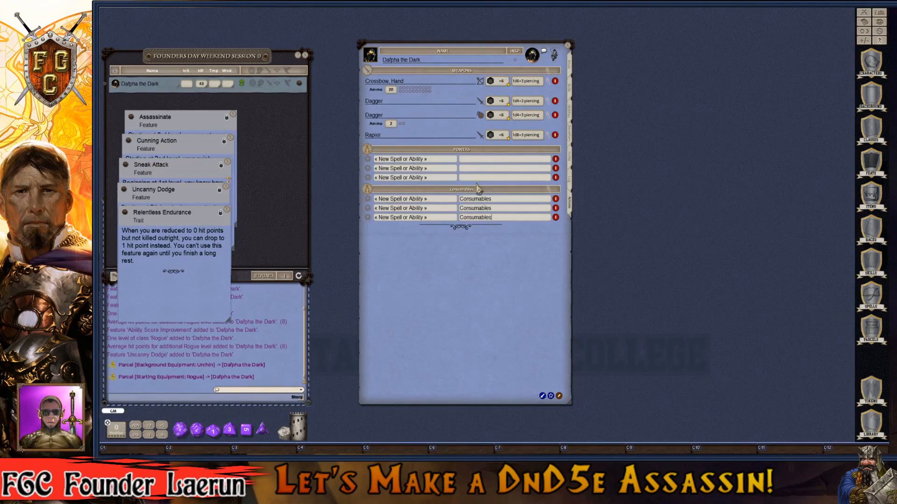
{"action": "left_click", "coordinate": [471, 178]}
{"action": "type", "text": "Consumables"}
{"action": "left_click", "coordinate": [471, 168]}
{"action": "type", "text": "Consumables"}
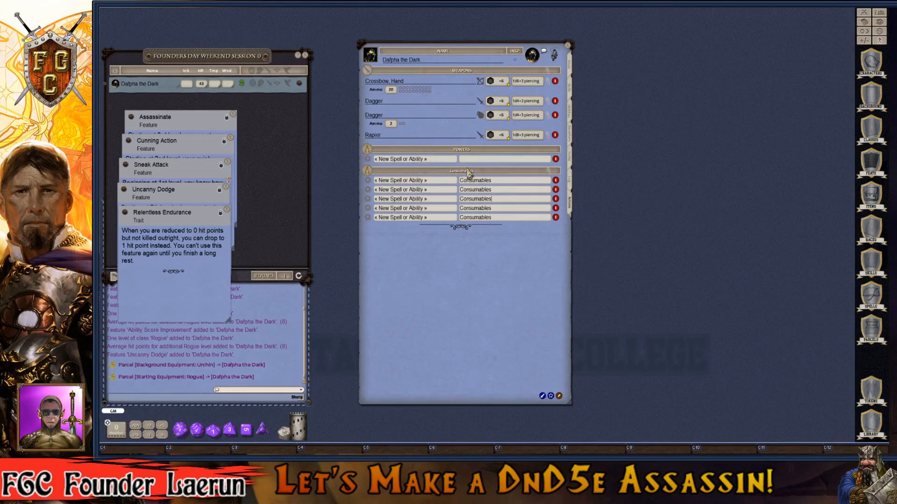
{"action": "left_click", "coordinate": [470, 159]}
{"action": "type", "text": "Consumables"}
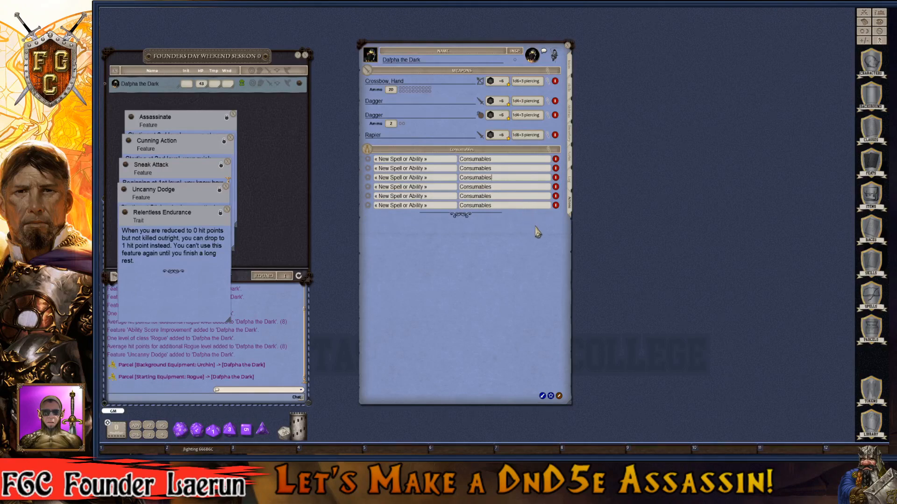
- Name three of the Consumables entries Healing potion, Candles and Oil Flasks
{"action": "left_click", "coordinate": [420, 159]}
{"action": "type", "text": "Hea"}
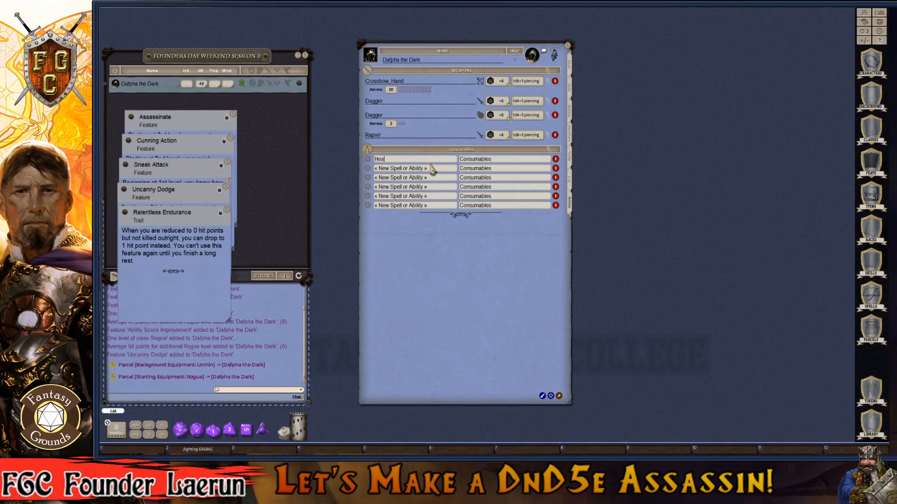
{"action": "type", "text": "ling potion"}
{"action": "key", "text": "Return"}
{"action": "type", "text": "Candles"}
{"action": "key", "text": "Return"}
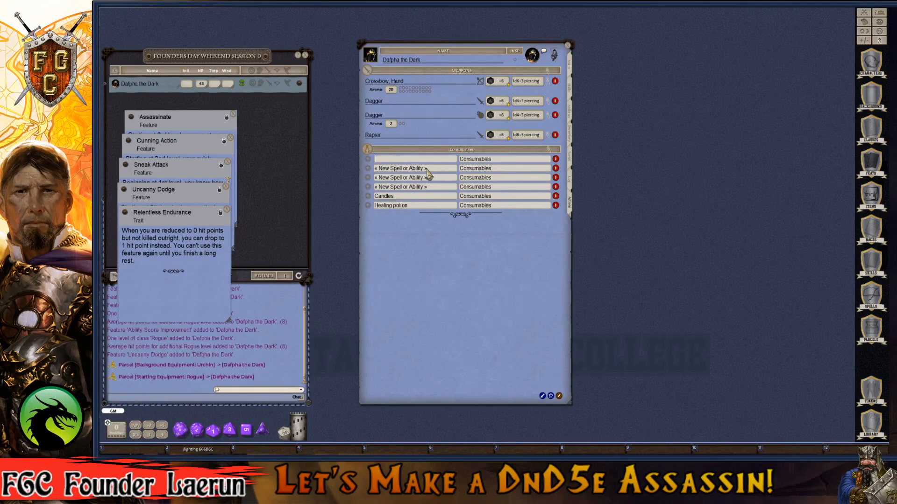
{"action": "type", "text": "Oil Flasks"}
{"action": "key", "text": "Return"}
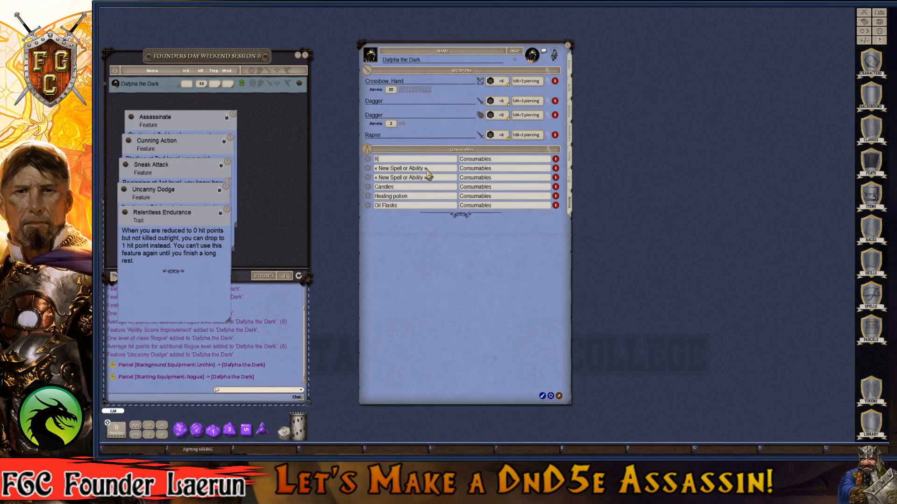
- Name the remaining three Consumables entries Rations, Poison and Waterskins, and finish editing the list
{"action": "type", "text": "Rations"}
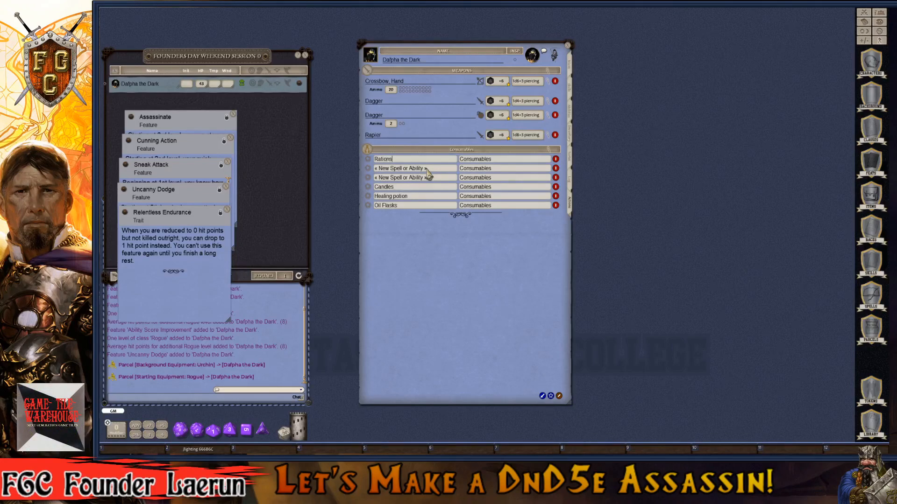
{"action": "key", "text": "Return"}
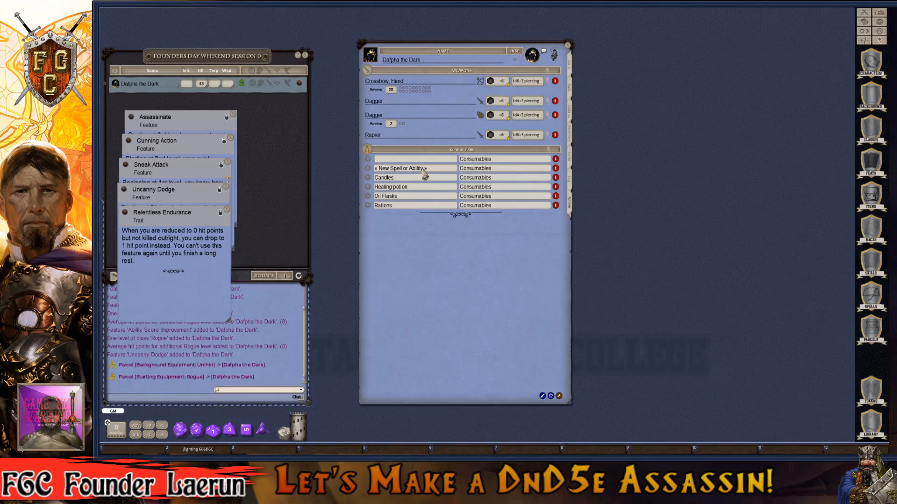
{"action": "type", "text": "Poison"}
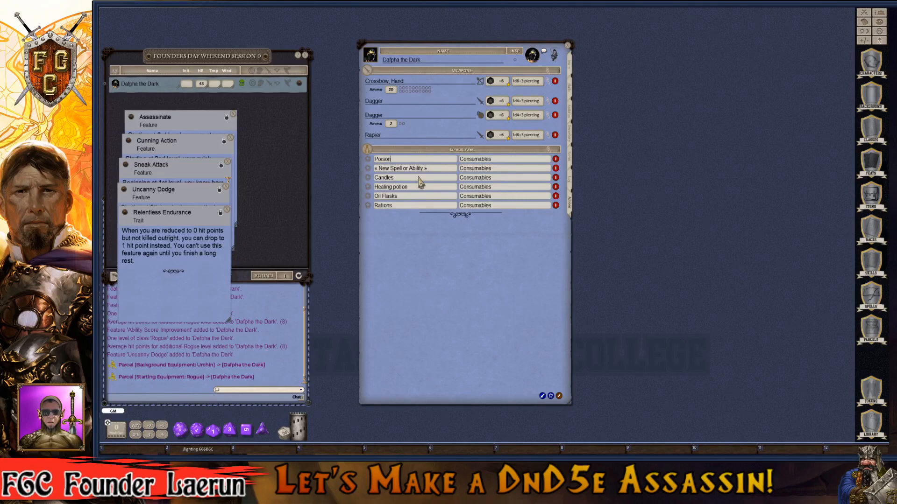
{"action": "key", "text": "Return"}
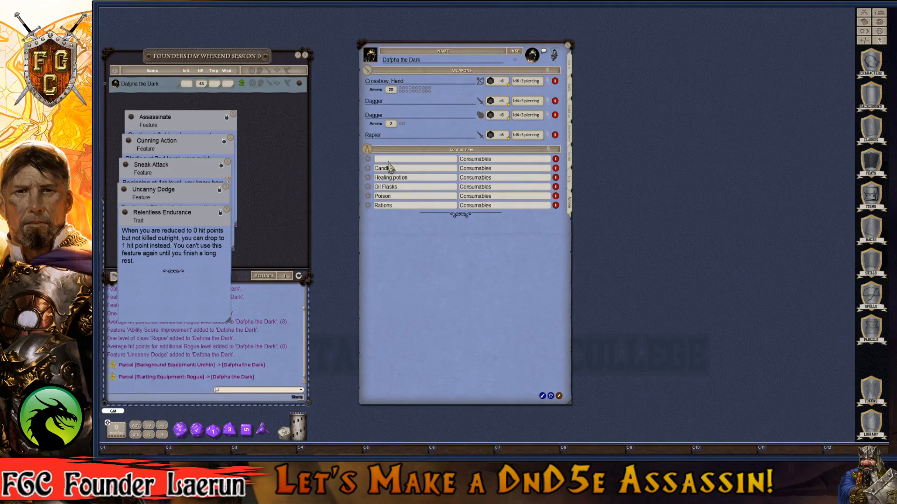
{"action": "type", "text": "Waterkin"}
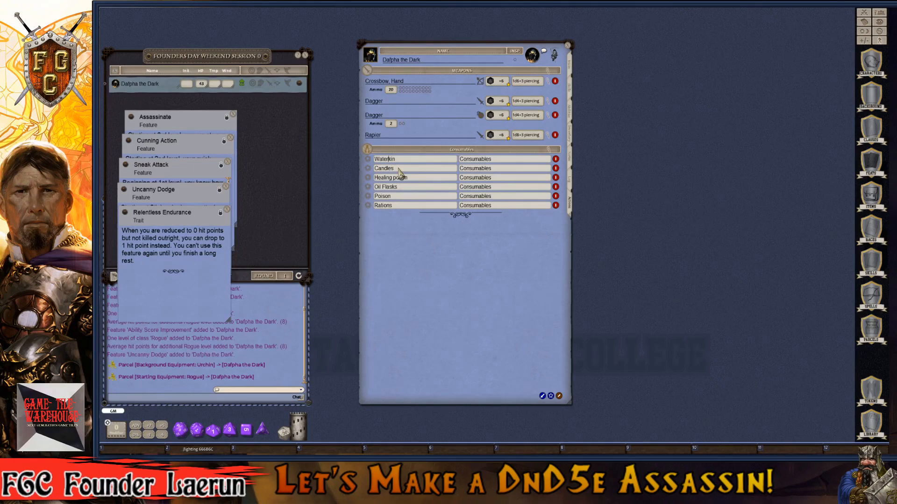
{"action": "key", "text": "BackSpace"}
{"action": "key", "text": "BackSpace"}
{"action": "key", "text": "BackSpace"}
{"action": "type", "text": "skin"}
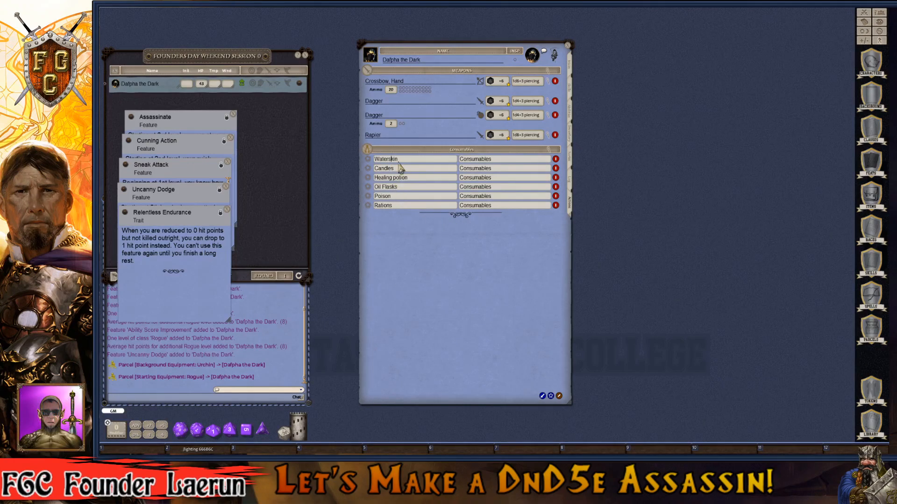
{"action": "type", "text": "s"}
{"action": "key", "text": "ctrl"}
{"action": "left_click", "coordinate": [559, 396]}
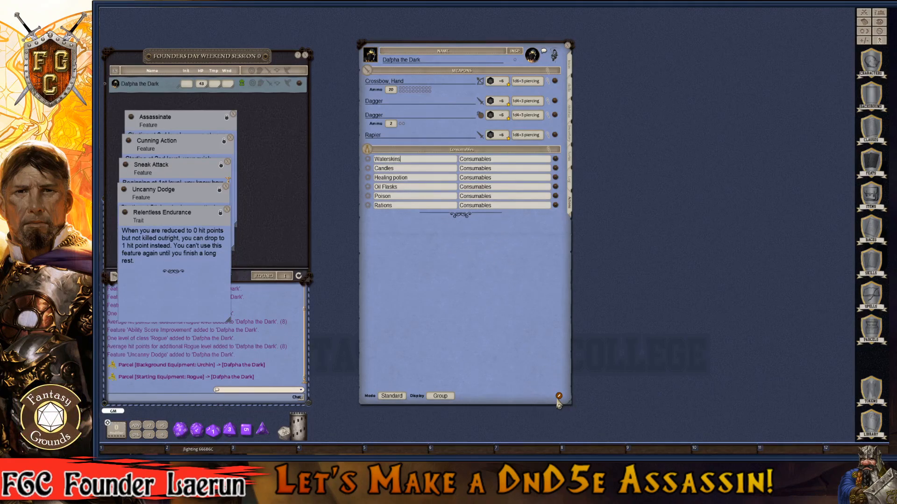
- Add another entry named "Poison (" to the Consumables group and leave list editing
{"action": "left_click", "coordinate": [559, 397]}
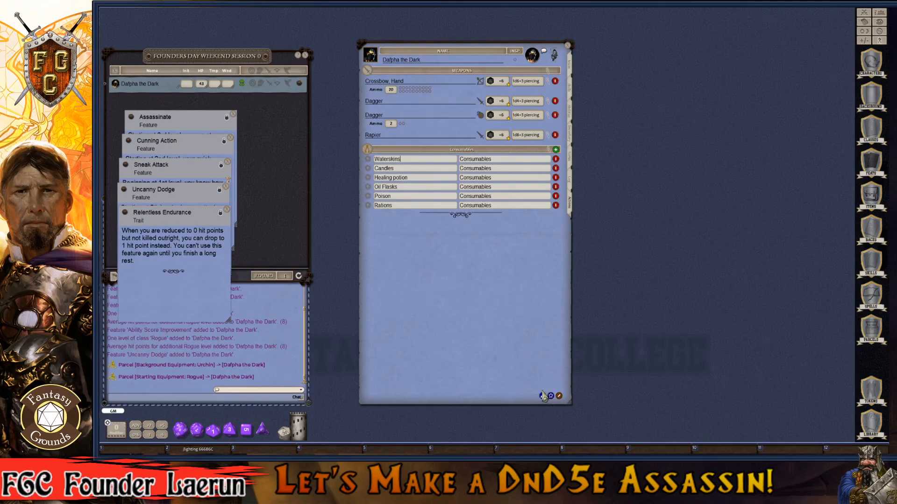
{"action": "left_click", "coordinate": [552, 397]}
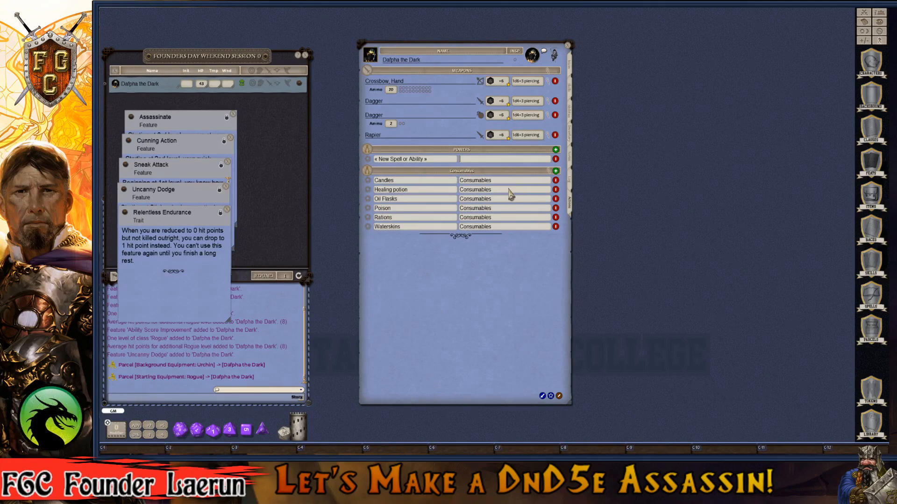
{"action": "type", "text": "Consumables"}
{"action": "left_click", "coordinate": [411, 160]}
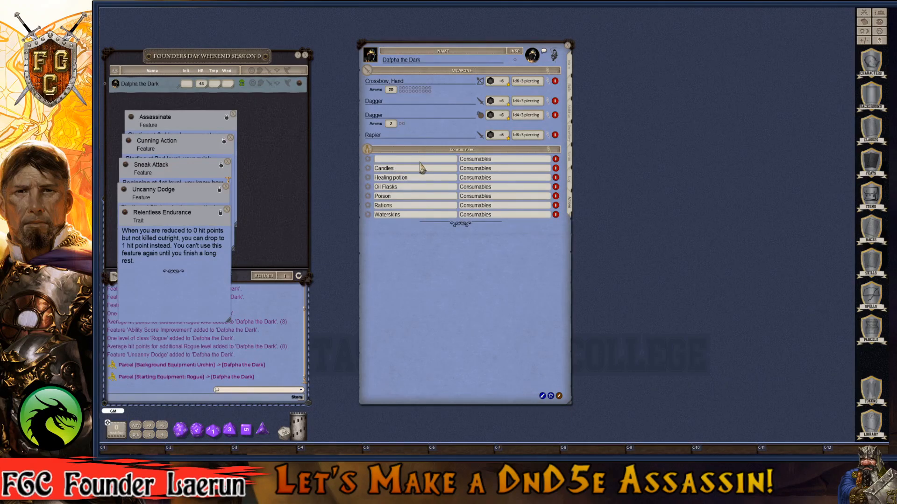
{"action": "type", "text": "Poison"}
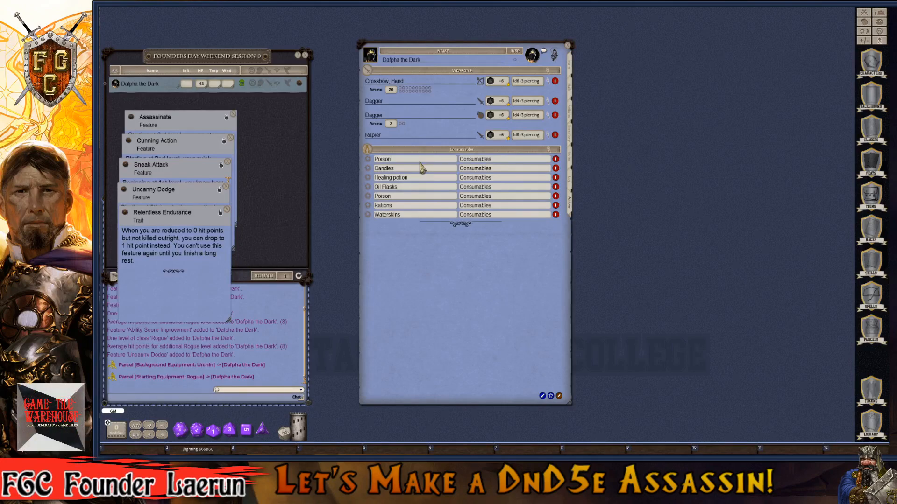
{"action": "type", "text": " ("}
{"action": "left_click", "coordinate": [434, 196]}
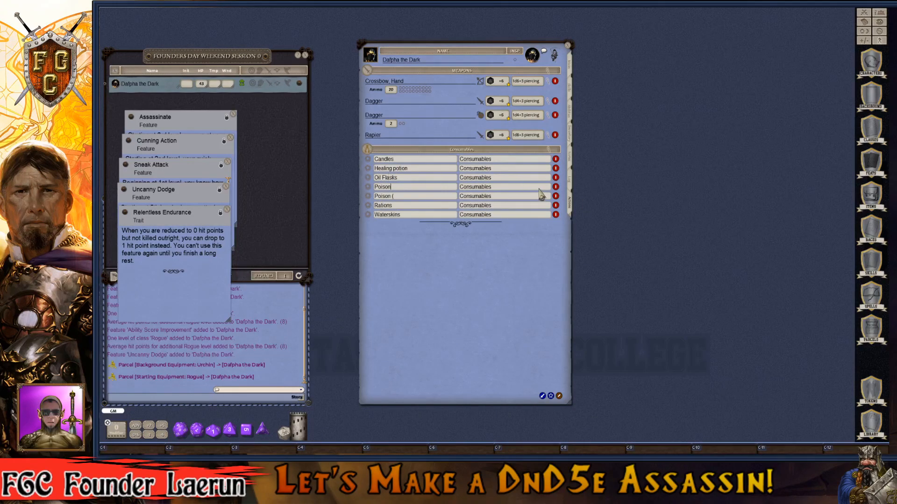
{"action": "left_click", "coordinate": [559, 397]}
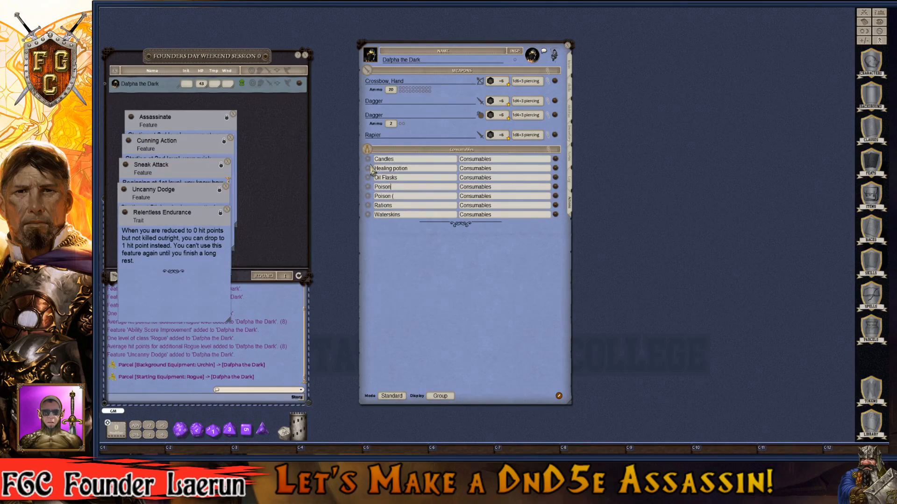
- In Preparation mode, set the uses to Candles 5, Healing potion 1, Oil Flasks 2, both Poison entries 1, Rations 5 and Waterskins 2
{"action": "left_click", "coordinate": [396, 399]}
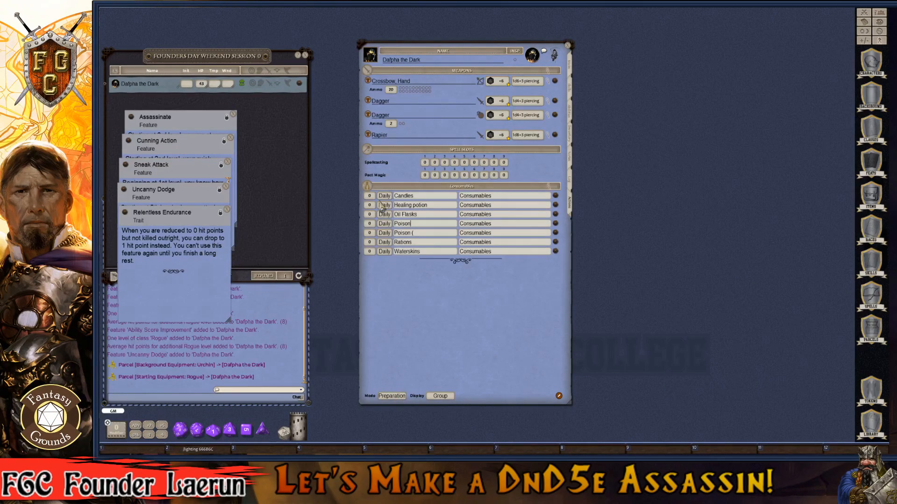
{"action": "type", "text": "5"}
{"action": "type", "text": "1"}
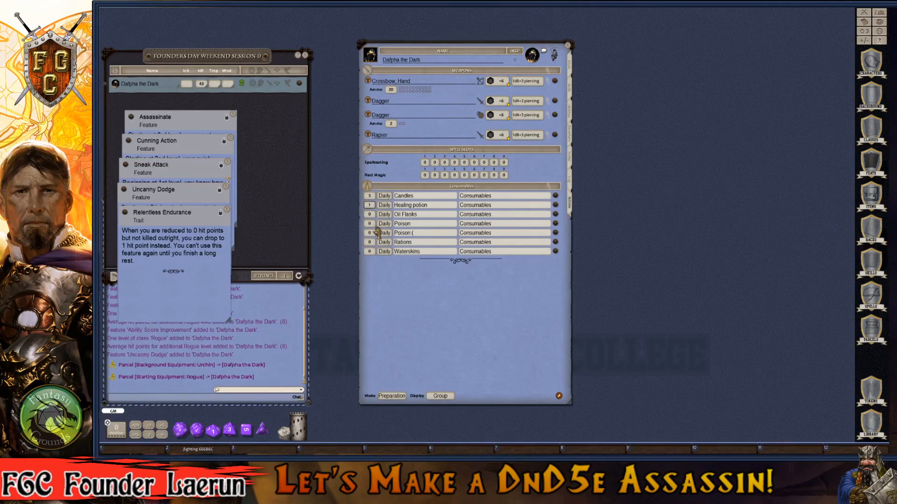
{"action": "type", "text": "2"}
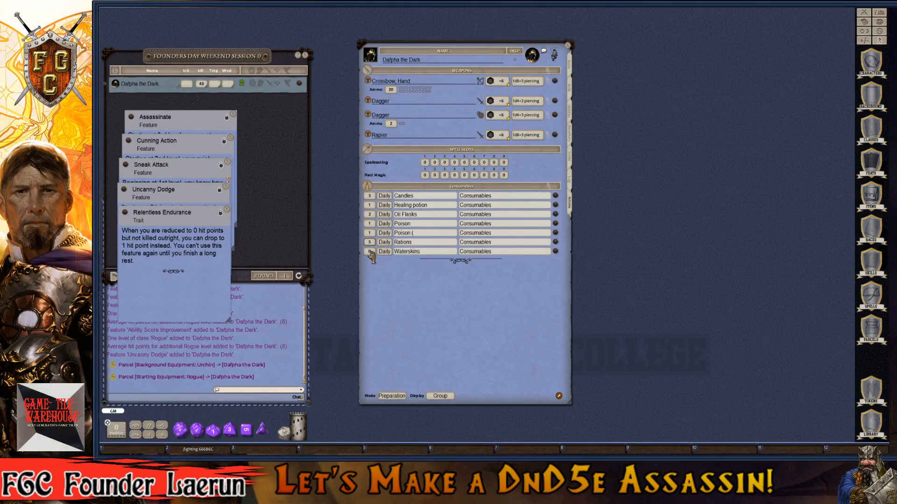
{"action": "left_click", "coordinate": [369, 251]}
{"action": "type", "text": "2"}
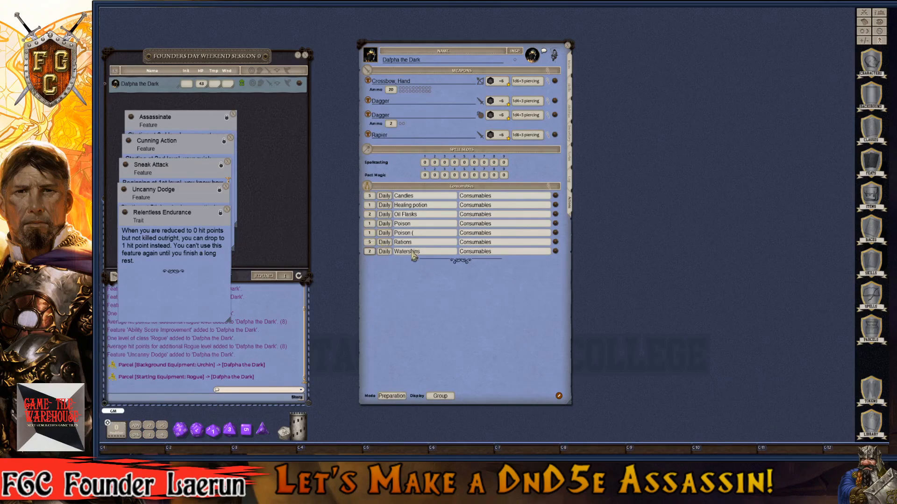
- Set the consumables' usage period to Once and switch the sheet to Combat mode
{"action": "left_click", "coordinate": [384, 195]}
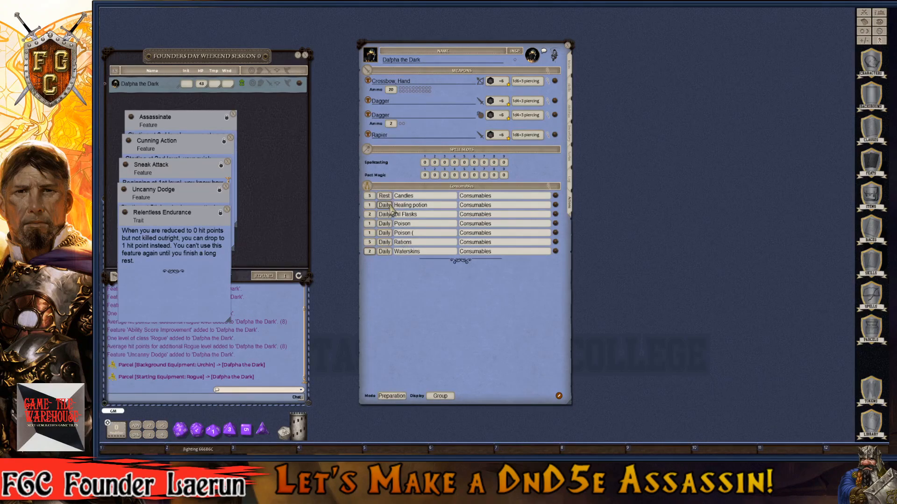
{"action": "left_click", "coordinate": [384, 205]}
{"action": "left_click", "coordinate": [384, 205]}
{"action": "left_click", "coordinate": [384, 205]}
{"action": "left_click", "coordinate": [384, 205]}
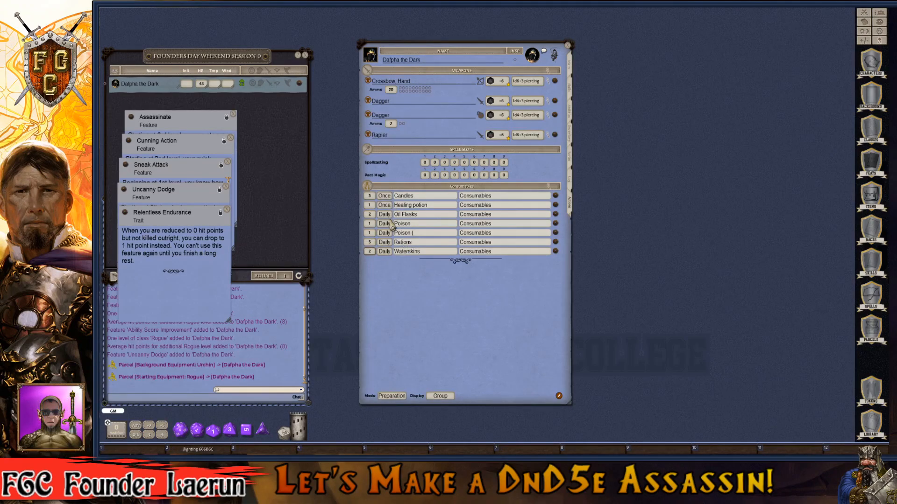
{"action": "left_click", "coordinate": [384, 214]}
{"action": "left_click", "coordinate": [384, 214]}
{"action": "left_click", "coordinate": [388, 224]}
{"action": "left_click", "coordinate": [388, 224]}
{"action": "left_click", "coordinate": [388, 235]}
{"action": "left_click", "coordinate": [388, 251]}
{"action": "left_click", "coordinate": [388, 251]}
{"action": "left_click", "coordinate": [396, 397]}
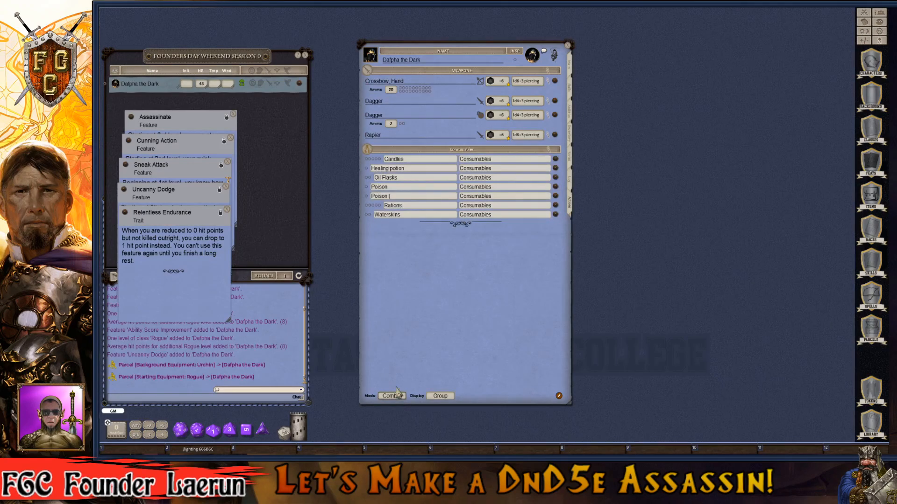
- Add a Heal action to the Healing potion in the Consumables group and open the action's settings
{"action": "key", "text": "ctrl"}
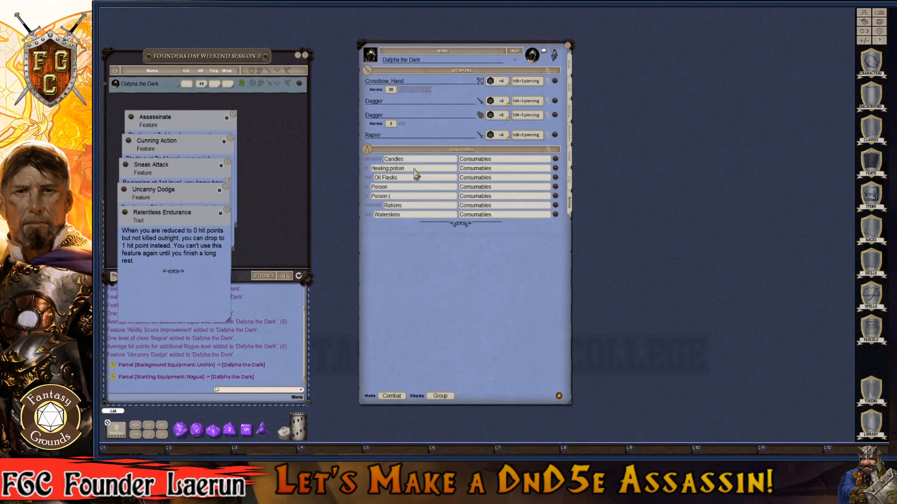
{"action": "key", "text": "ctrl"}
{"action": "right_click", "coordinate": [409, 174]}
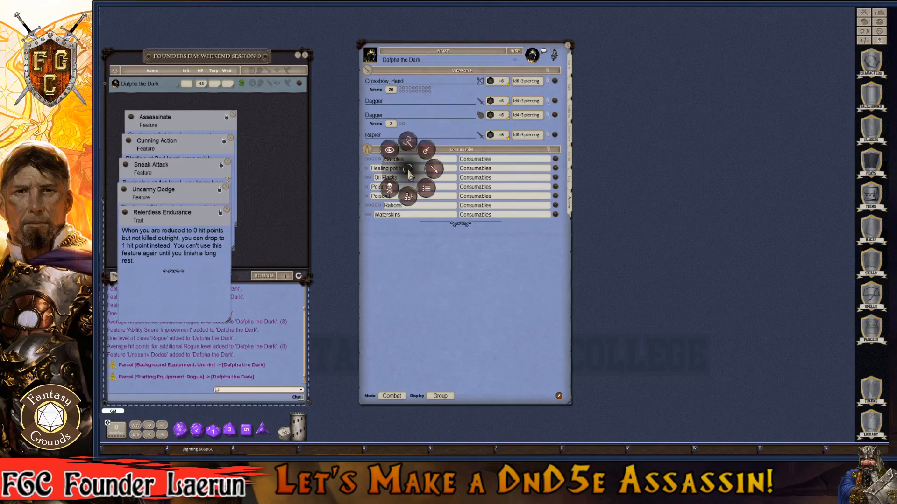
{"action": "left_click", "coordinate": [437, 171]}
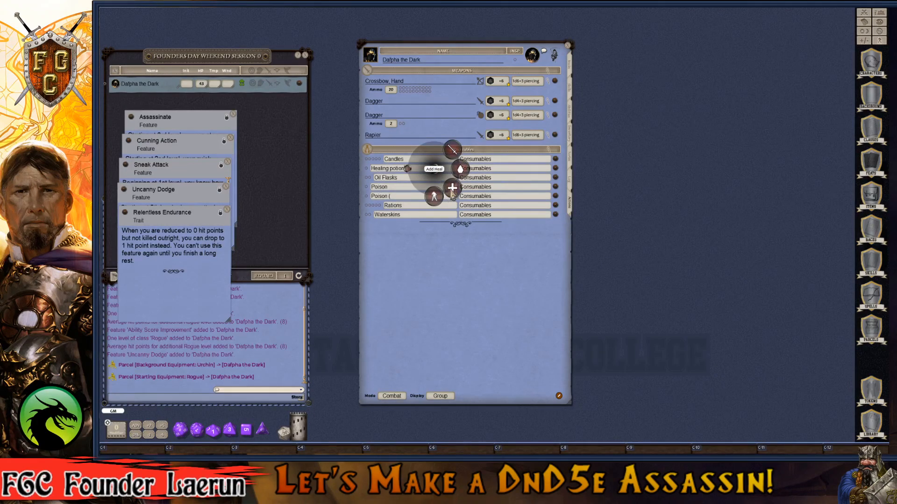
{"action": "left_click", "coordinate": [452, 189]}
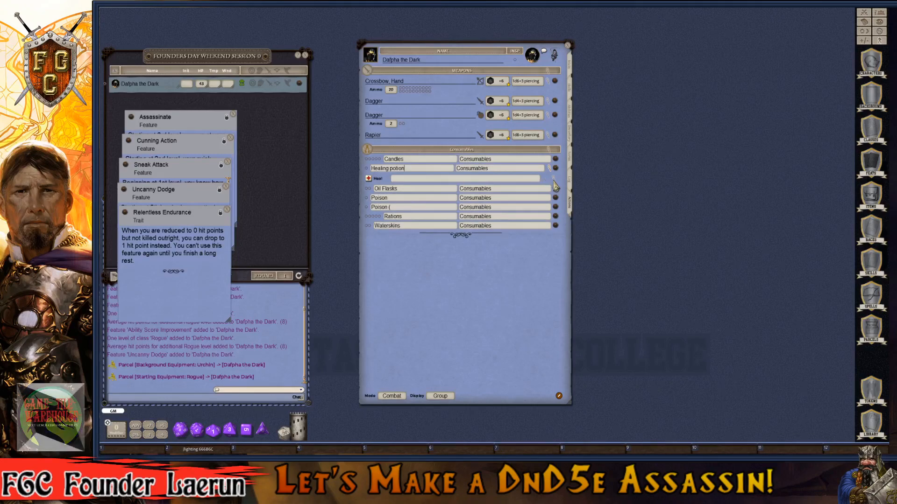
{"action": "left_click", "coordinate": [554, 181]}
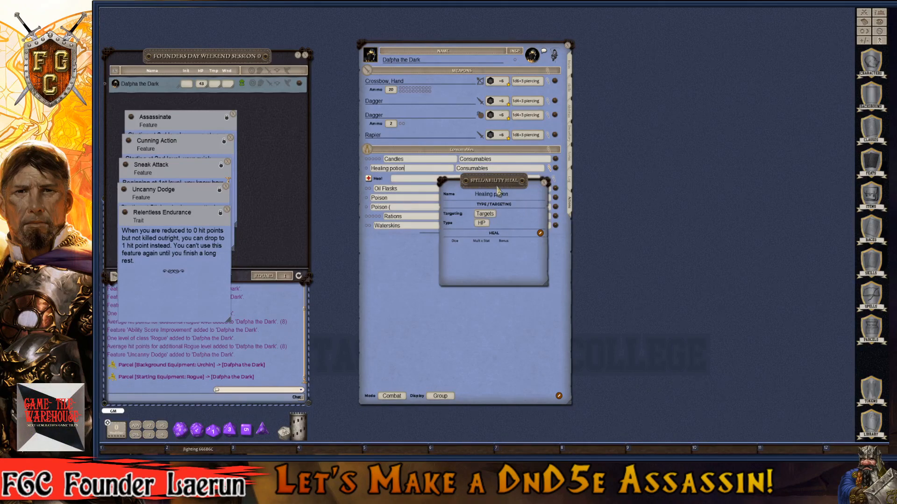
- Set the Healing potion's heal to two d4 dice with a bonus of 2, and close the heal settings
{"action": "left_click_drag", "start_coordinate": [496, 189], "coordinate": [536, 186]}
{"action": "right_click", "coordinate": [260, 429]}
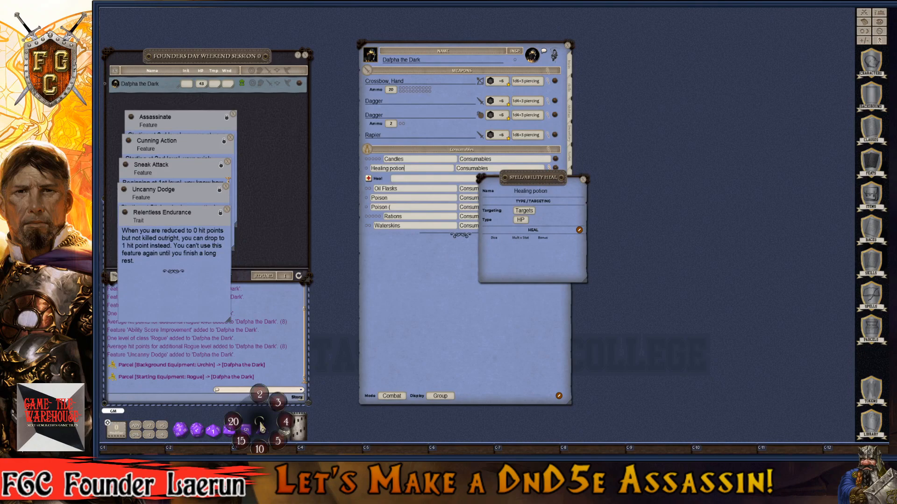
{"action": "left_click", "coordinate": [260, 395]}
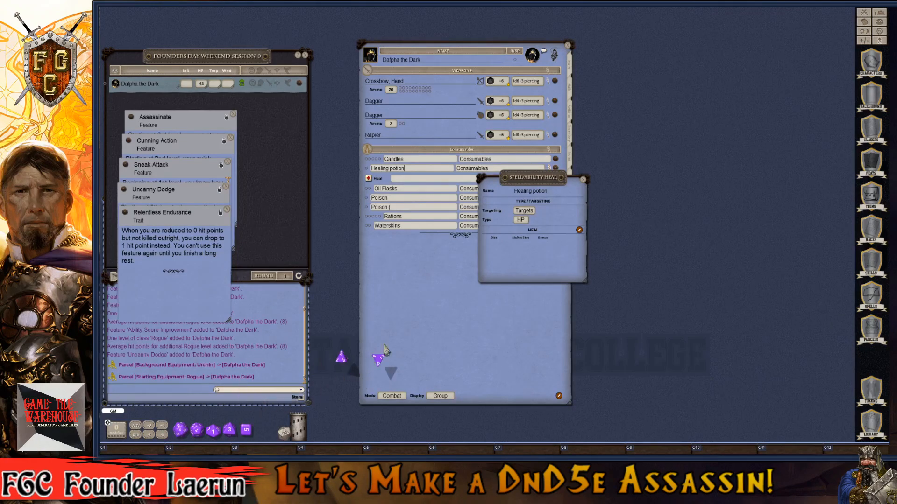
{"action": "left_click", "coordinate": [527, 259]}
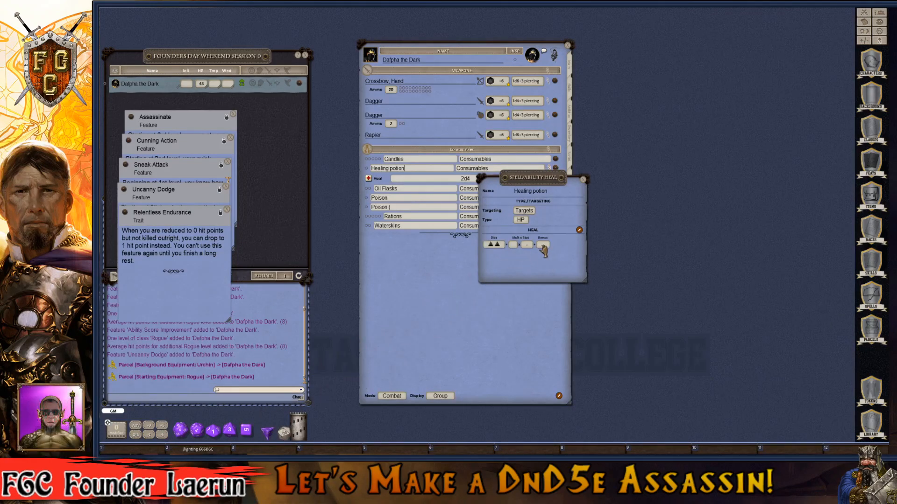
{"action": "type", "text": "2"}
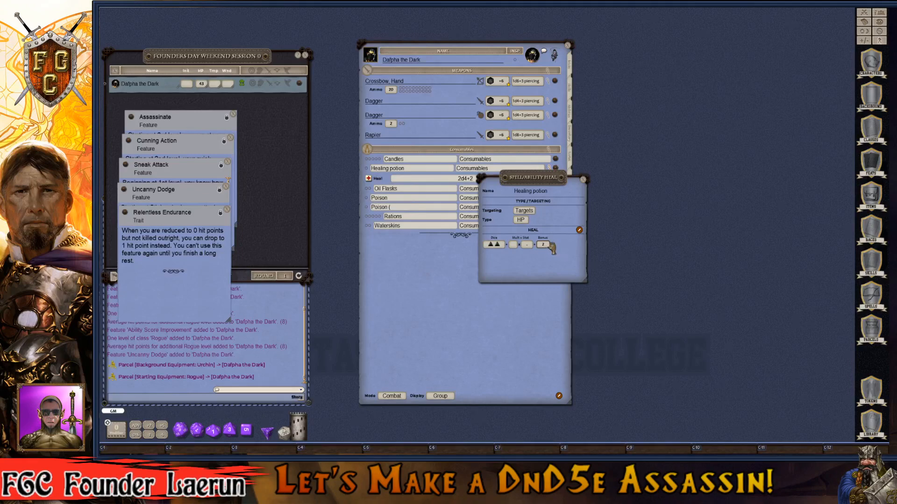
{"action": "left_click", "coordinate": [583, 180]}
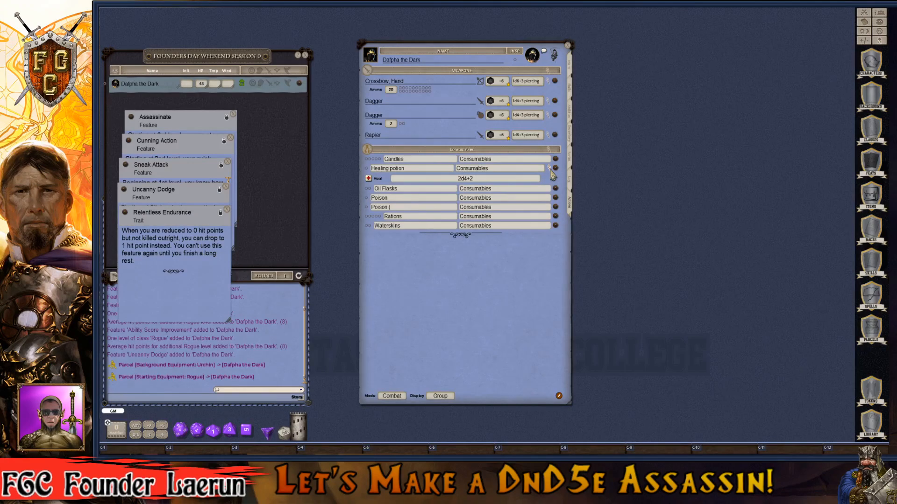
- Collapse the Healing potion's heal details and switch the power list display from Group through Summary to Actions
{"action": "left_click", "coordinate": [550, 168]}
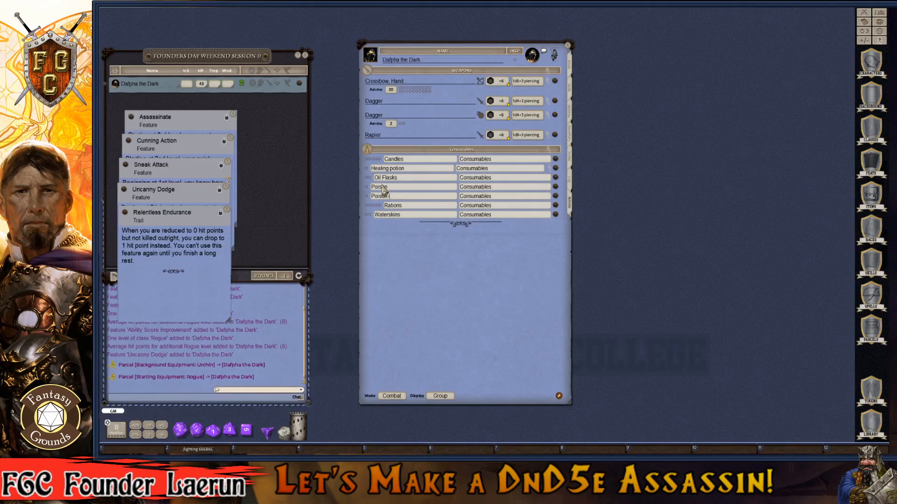
{"action": "left_click", "coordinate": [447, 399]}
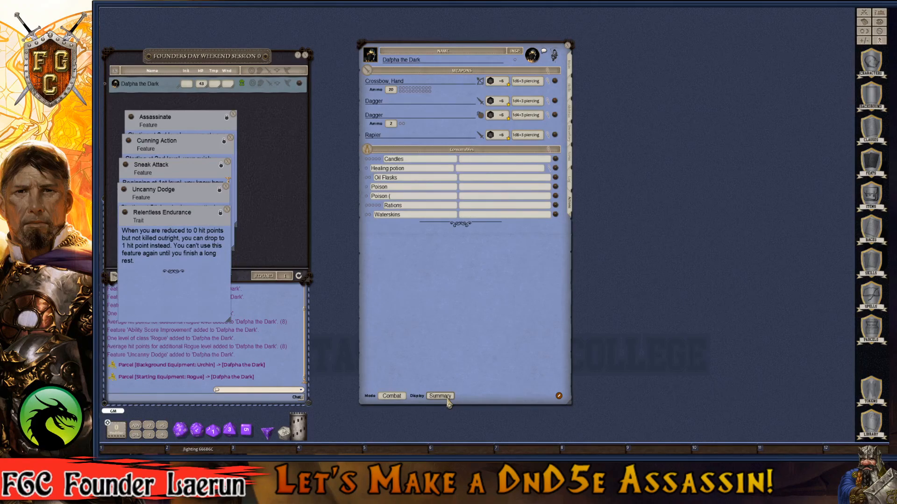
{"action": "left_click", "coordinate": [446, 398]}
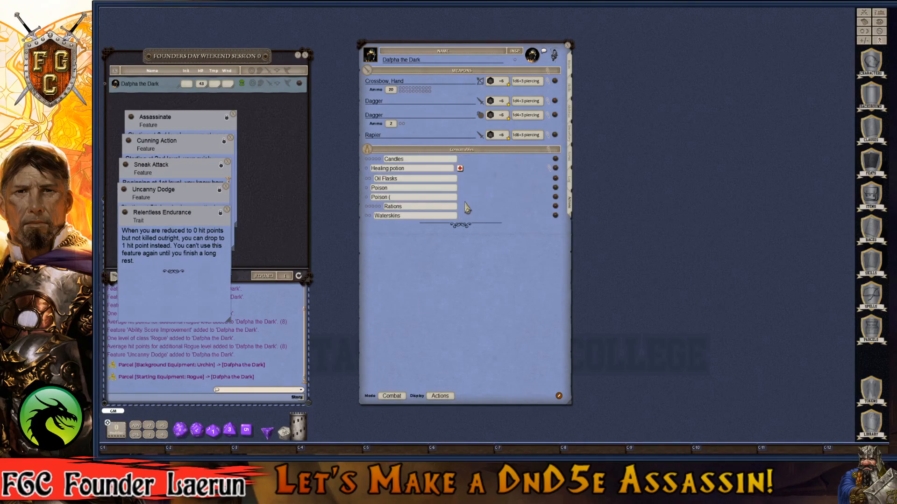
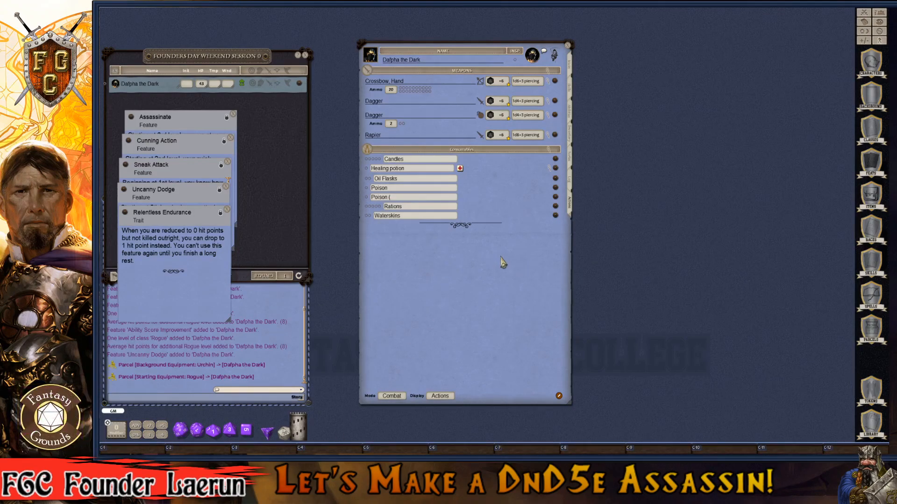
- Add a new power in list editing, assign it to a group named "Rouge & Assassin Abilities", and clear its placeholder name
{"action": "left_click", "coordinate": [560, 396]}
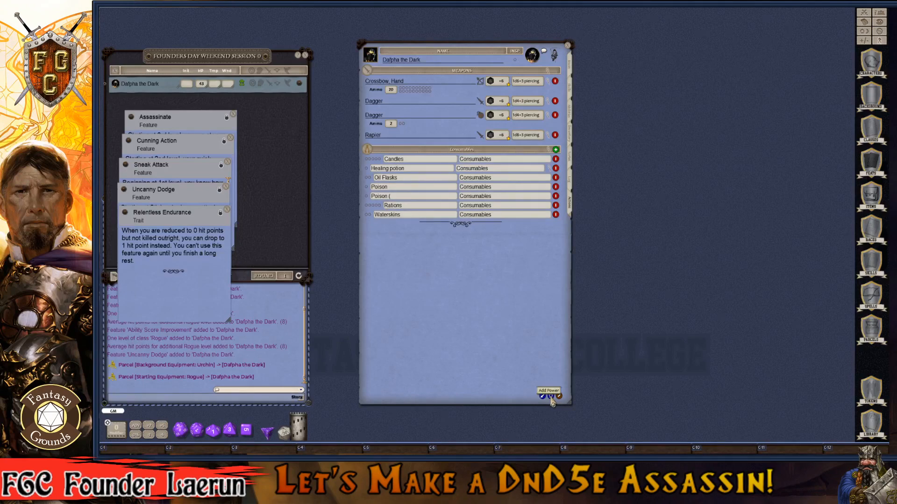
{"action": "left_click", "coordinate": [551, 396]}
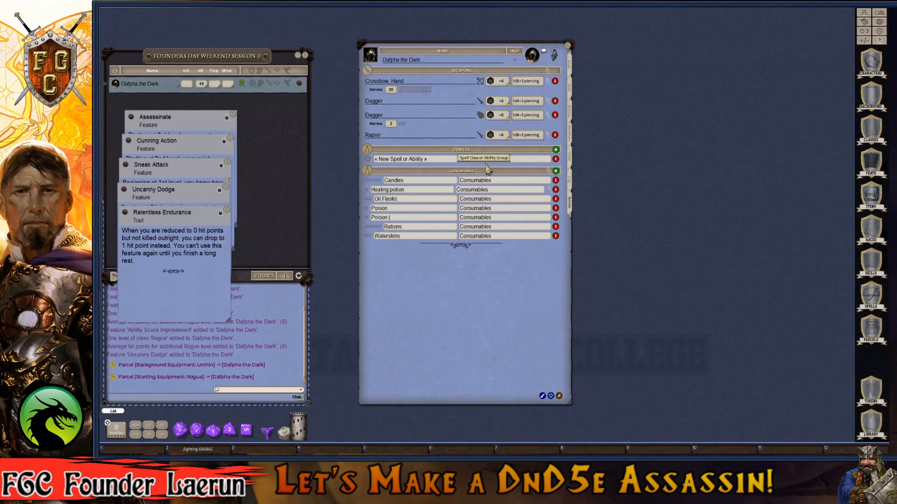
{"action": "type", "text": "Roi"}
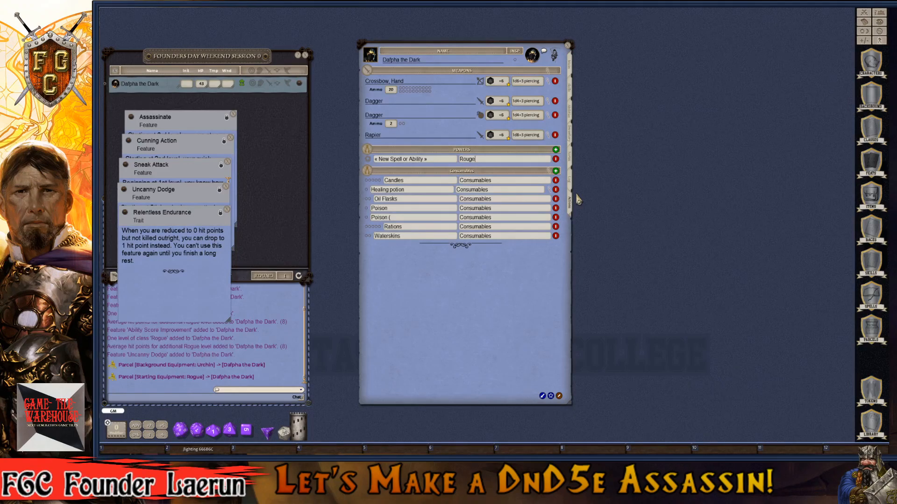
{"action": "type", "text": "ge & Assassin Avb"}
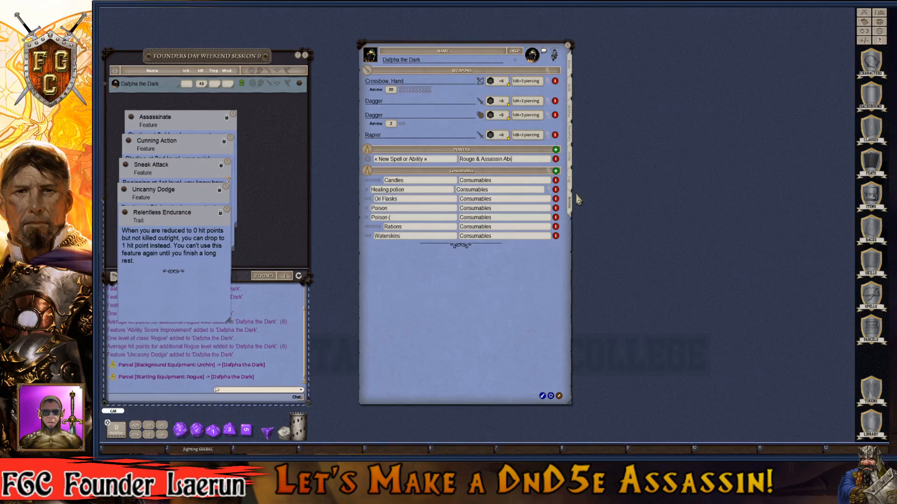
{"action": "type", "text": "lities"}
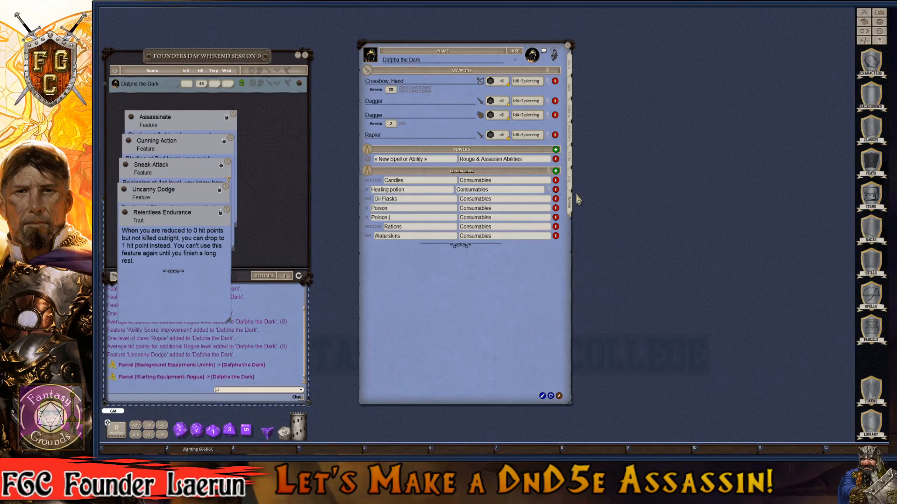
{"action": "left_click", "coordinate": [415, 161]}
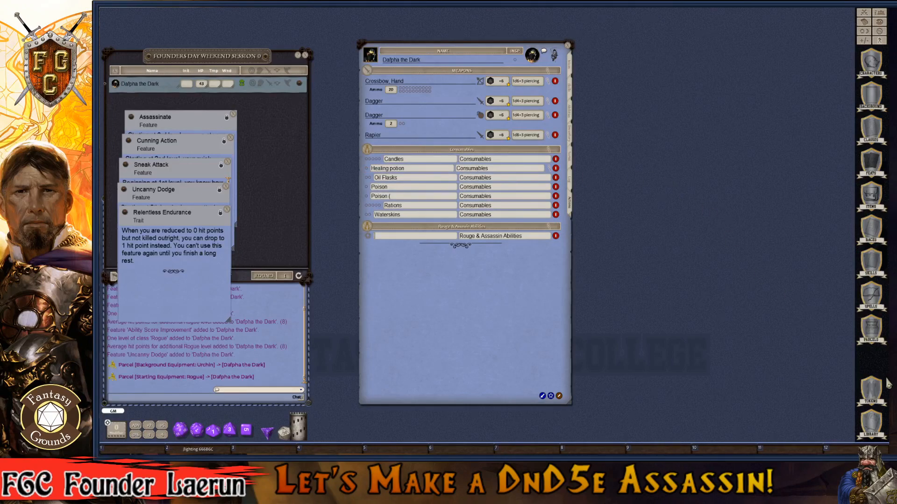
- Open the Spells list beside the character sheet and filter it to the "5E Effects Coding - Class Features" group
{"action": "key", "text": "ctrl"}
{"action": "left_click", "coordinate": [871, 298]}
{"action": "left_click_drag", "start_coordinate": [664, 22], "coordinate": [727, 24]}
{"action": "left_click", "coordinate": [755, 39]}
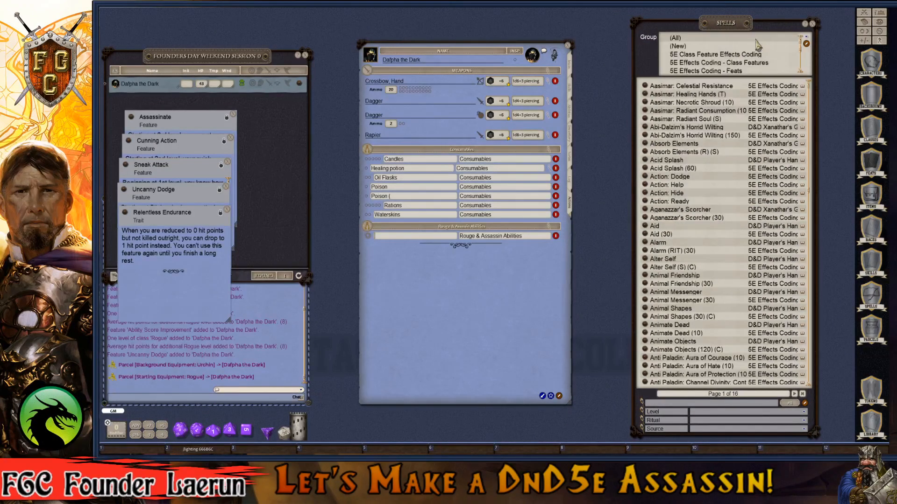
{"action": "key", "text": "ctrl"}
{"action": "left_click", "coordinate": [746, 63]}
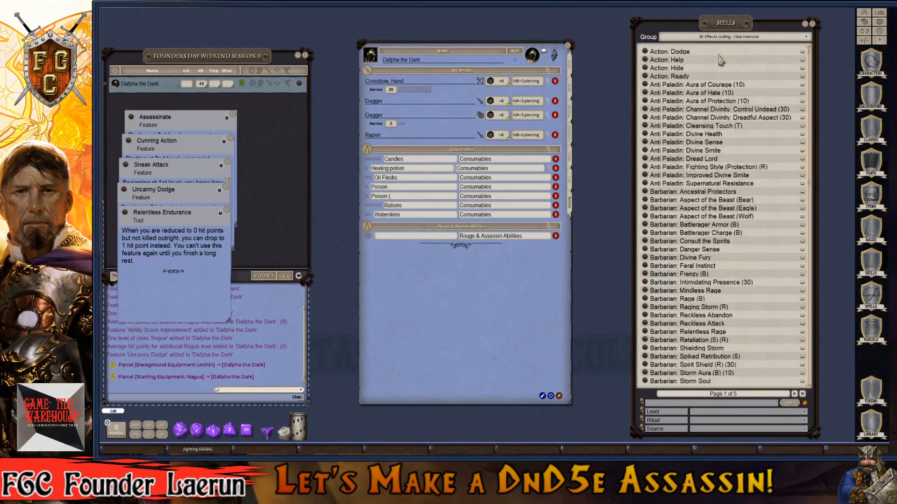
- Add "Rogue: Assassinate" from page 4 of the class features to the Rouge & Assassin Abilities group and delete the group's blank entry
{"action": "scroll", "coordinate": [687, 177], "scroll_direction": "down", "scroll_amount": 10}
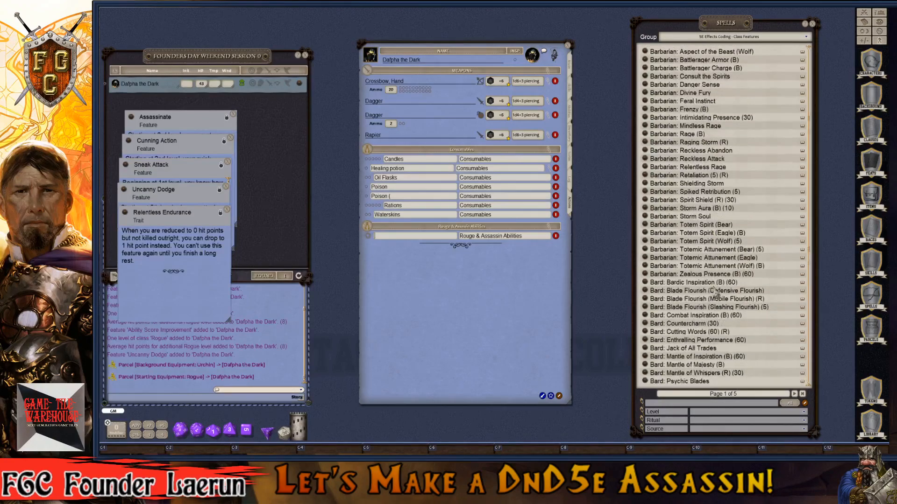
{"action": "scroll", "coordinate": [733, 360], "scroll_direction": "down", "scroll_amount": 2}
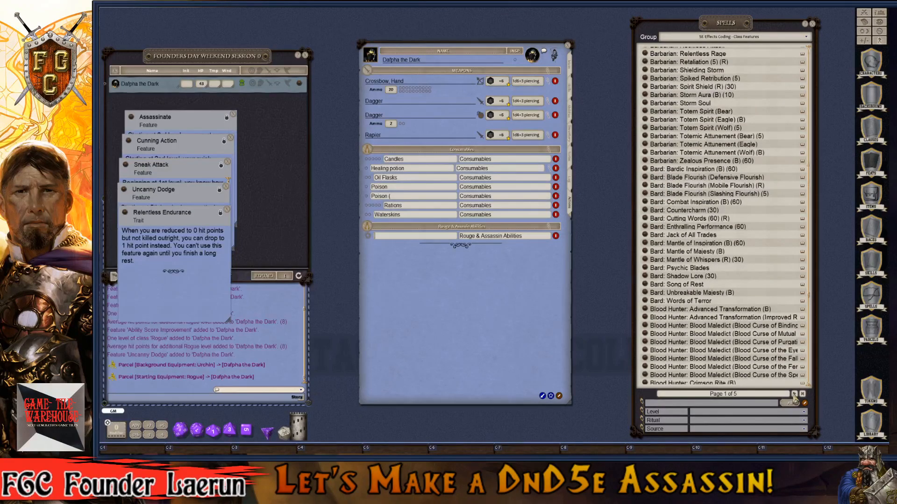
{"action": "left_click", "coordinate": [795, 394]}
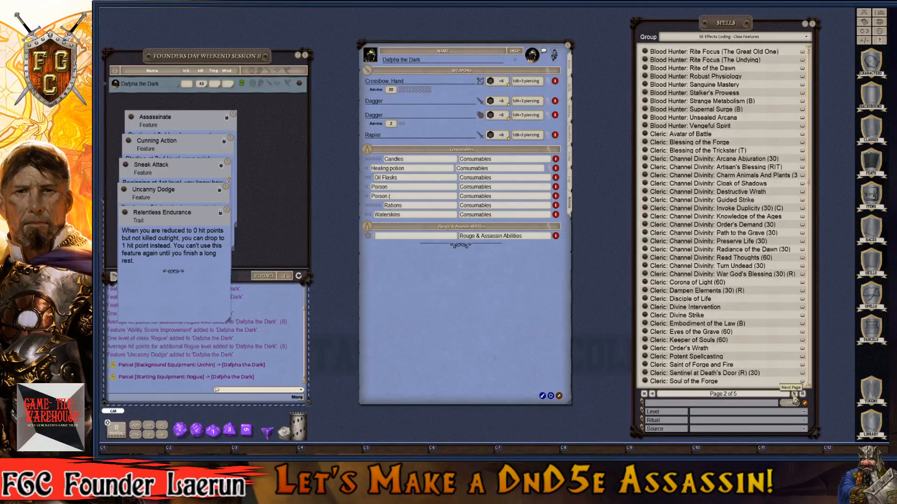
{"action": "left_click", "coordinate": [795, 395]}
{"action": "left_click", "coordinate": [795, 394]}
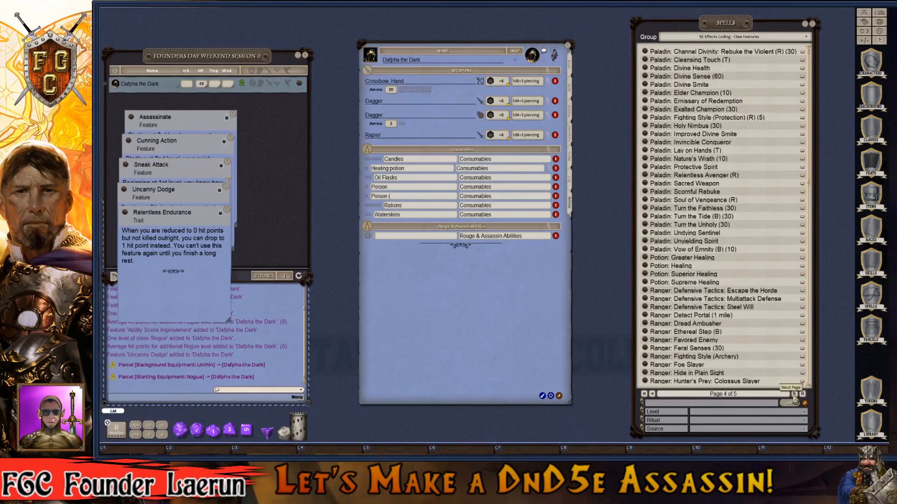
{"action": "scroll", "coordinate": [743, 331], "scroll_direction": "down", "scroll_amount": 10}
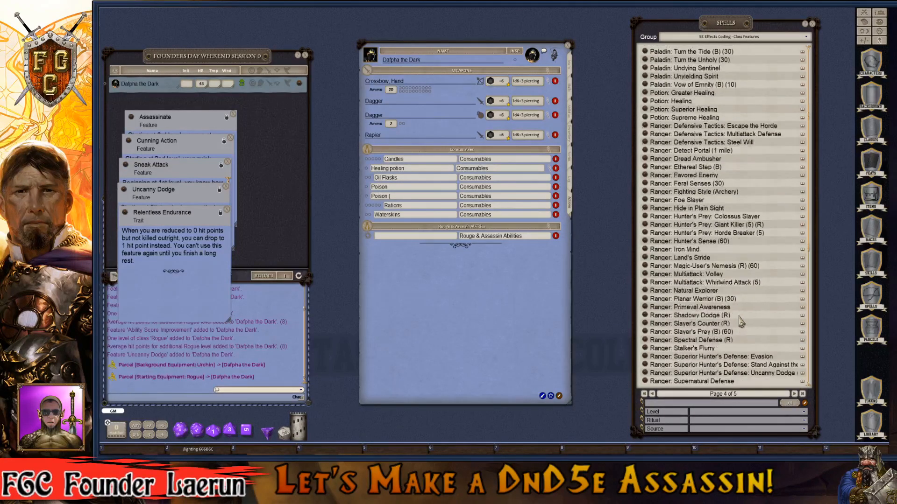
{"action": "scroll", "coordinate": [743, 330], "scroll_direction": "down", "scroll_amount": 3}
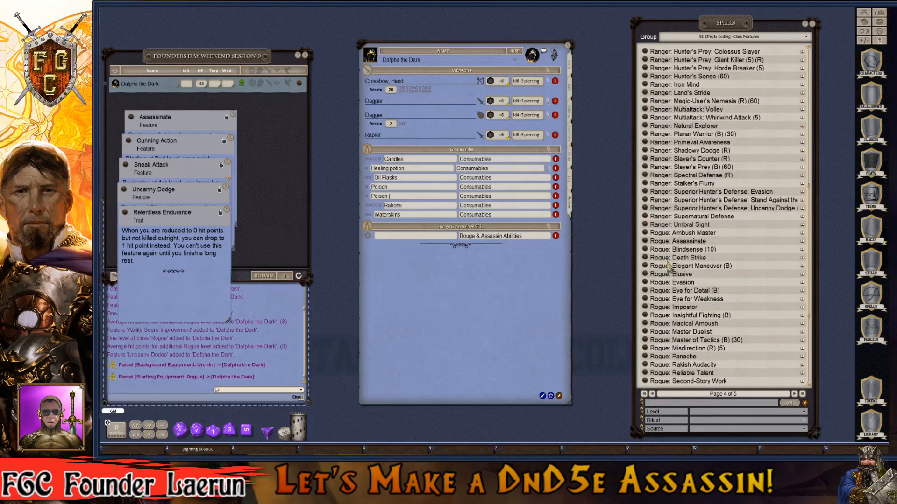
{"action": "scroll", "coordinate": [671, 268], "scroll_direction": "down", "scroll_amount": 1}
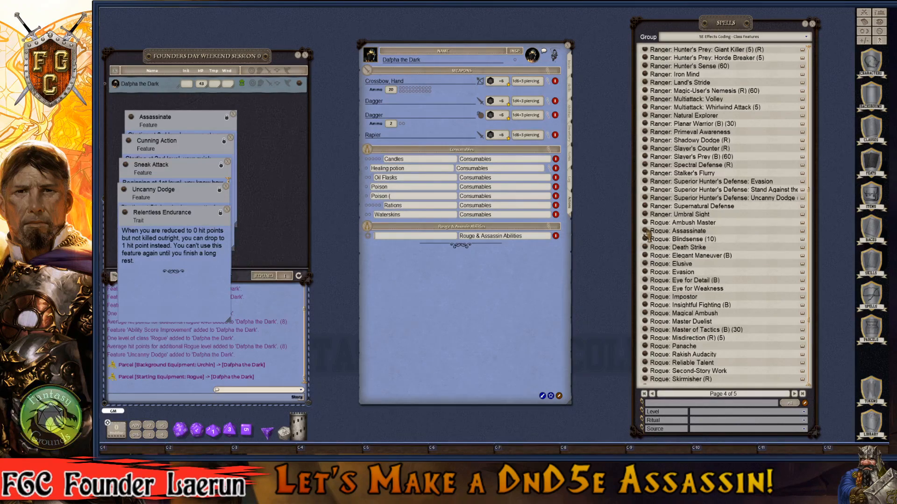
{"action": "scroll", "coordinate": [647, 232], "scroll_direction": "down", "scroll_amount": 1}
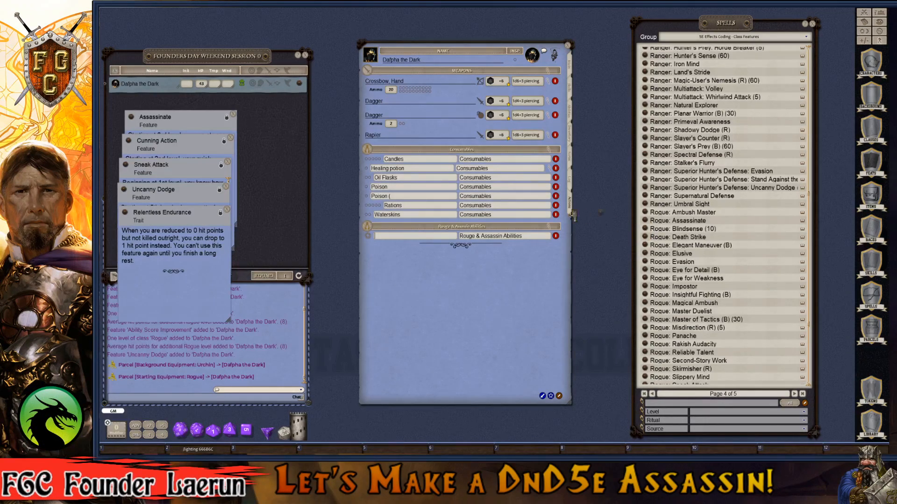
{"action": "left_click_drag", "start_coordinate": [407, 242], "coordinate": [407, 242]}
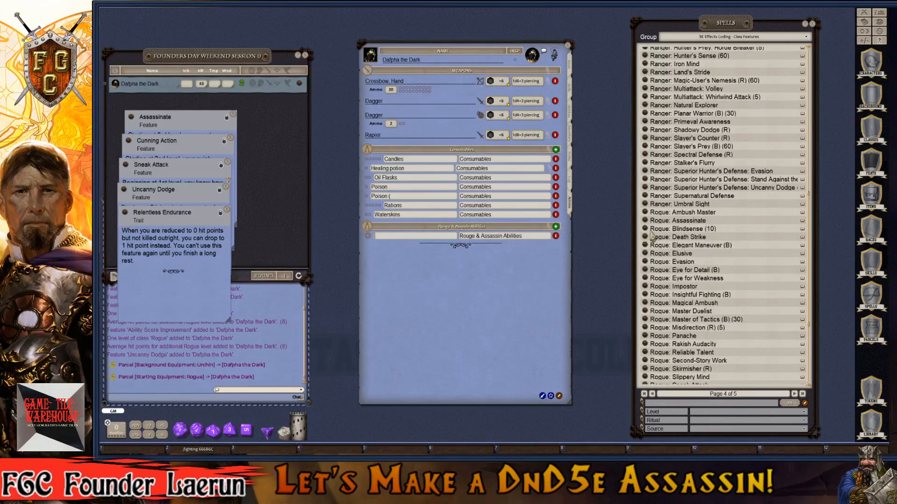
{"action": "left_click_drag", "start_coordinate": [645, 224], "coordinate": [412, 236]}
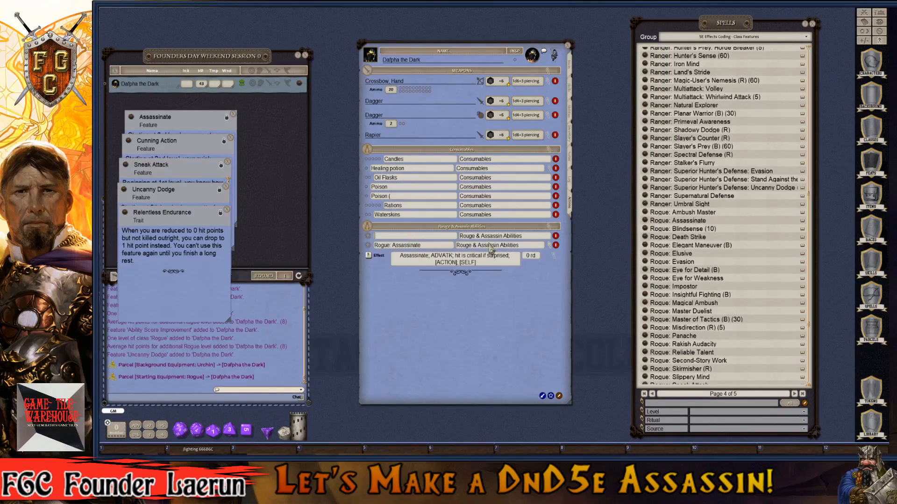
{"action": "left_click", "coordinate": [556, 236]}
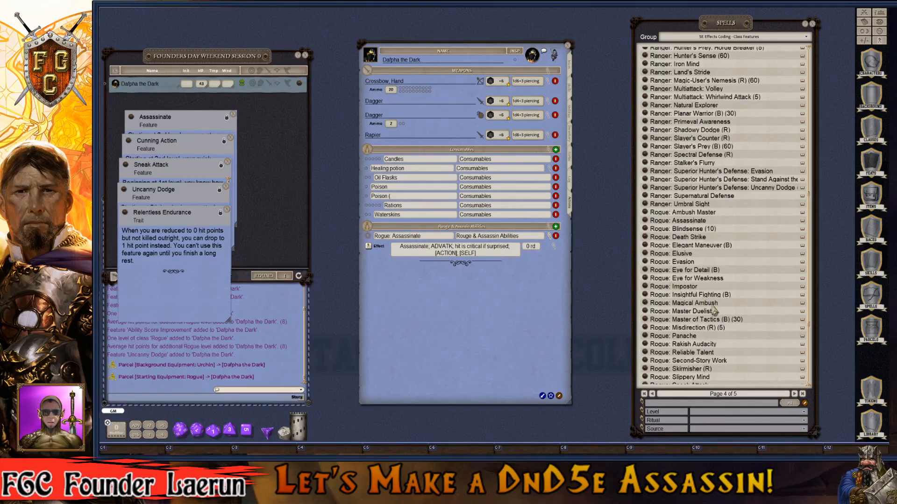
- Add "Rogue: Sneak Attack" from the class features list to the Rouge & Assassin Abilities group
{"action": "scroll", "coordinate": [714, 310], "scroll_direction": "down", "scroll_amount": 3}
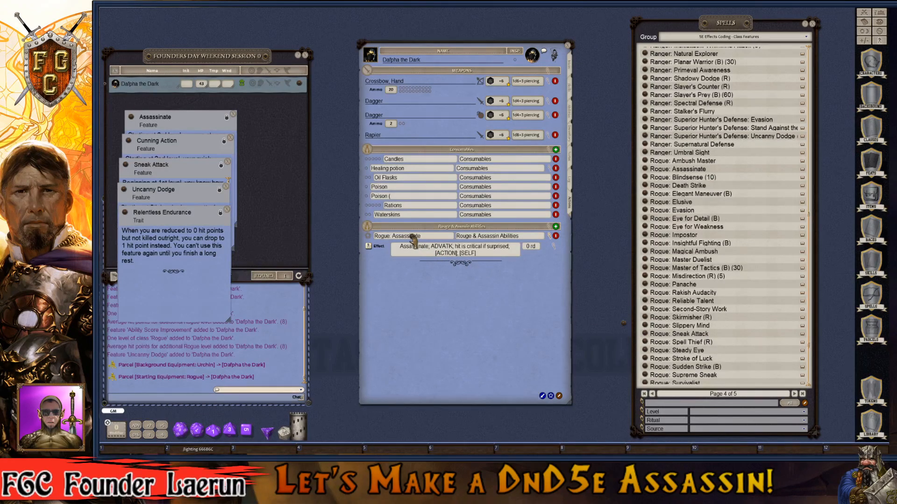
{"action": "left_click_drag", "start_coordinate": [411, 236], "coordinate": [414, 237]}
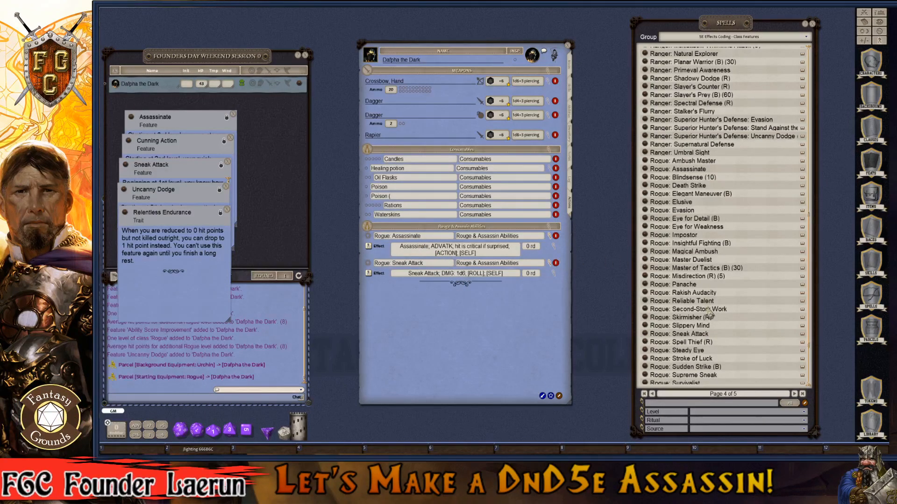
- Add "Rogue: Uncanny Dodge (R)" from the class features list to the Rouge & Assassin Abilities group
{"action": "scroll", "coordinate": [719, 351], "scroll_direction": "down", "scroll_amount": 2}
{"action": "scroll", "coordinate": [719, 351], "scroll_direction": "down", "scroll_amount": 1}
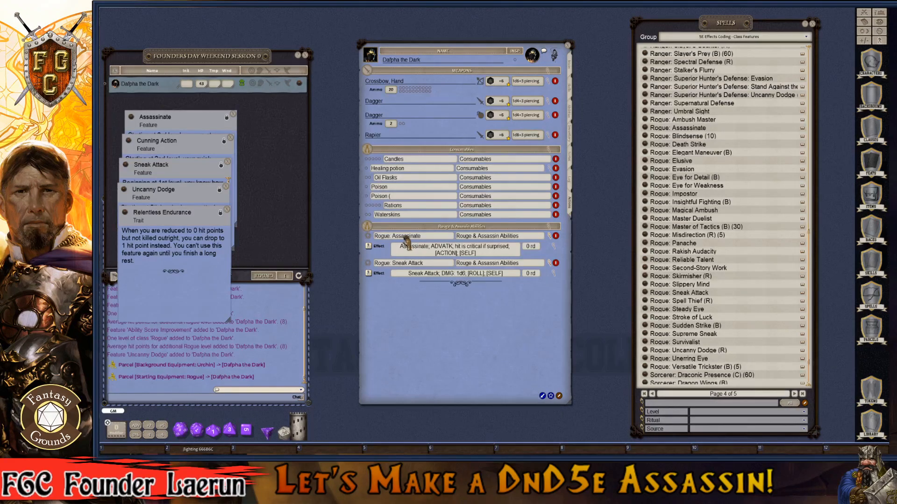
{"action": "left_click_drag", "start_coordinate": [406, 240], "coordinate": [408, 243]}
{"action": "key", "text": "ctrl"}
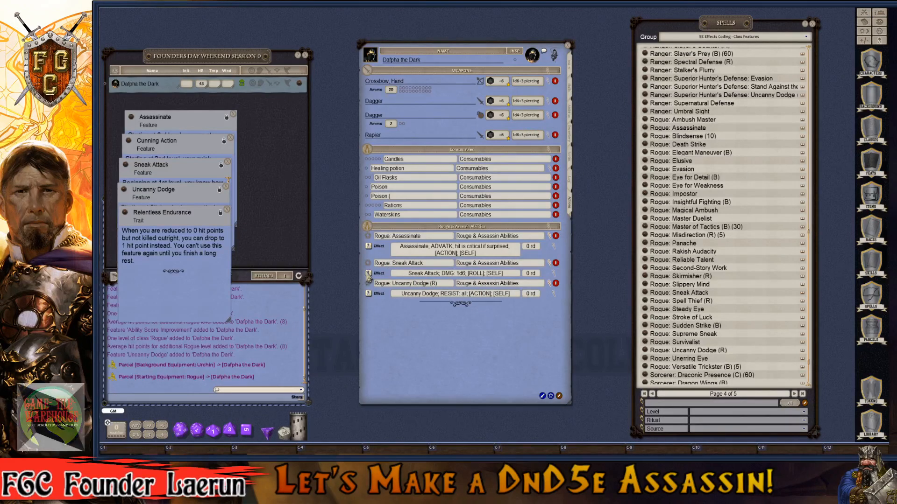
- Open the settings of the Rogue: Sneak Attack effect and move its window clear of the character sheet
{"action": "left_click", "coordinate": [548, 264]}
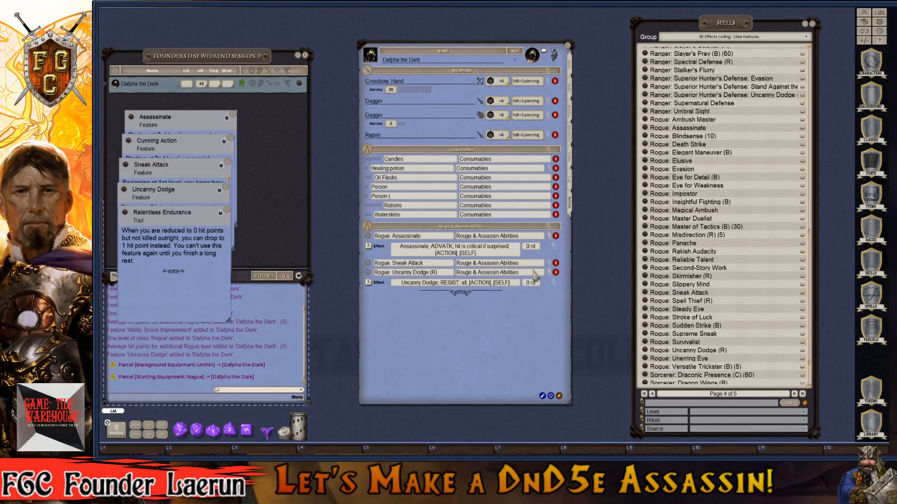
{"action": "left_click", "coordinate": [549, 265]}
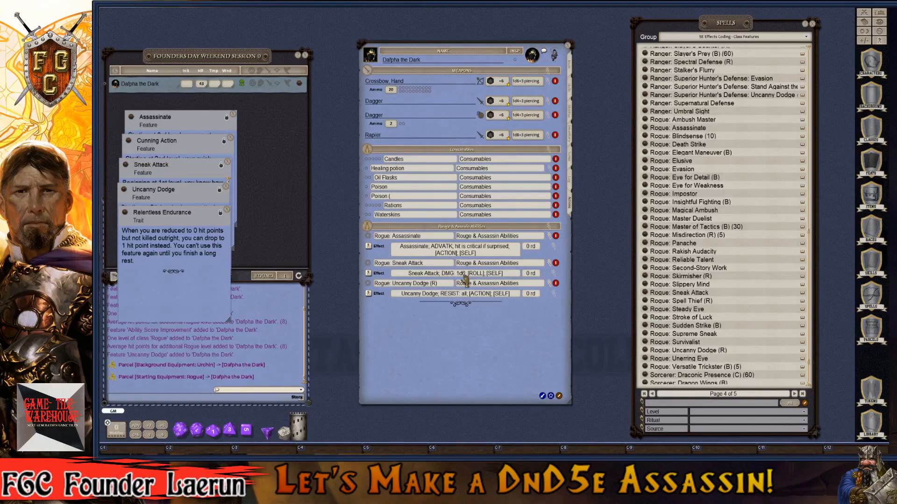
{"action": "left_click", "coordinate": [555, 273]}
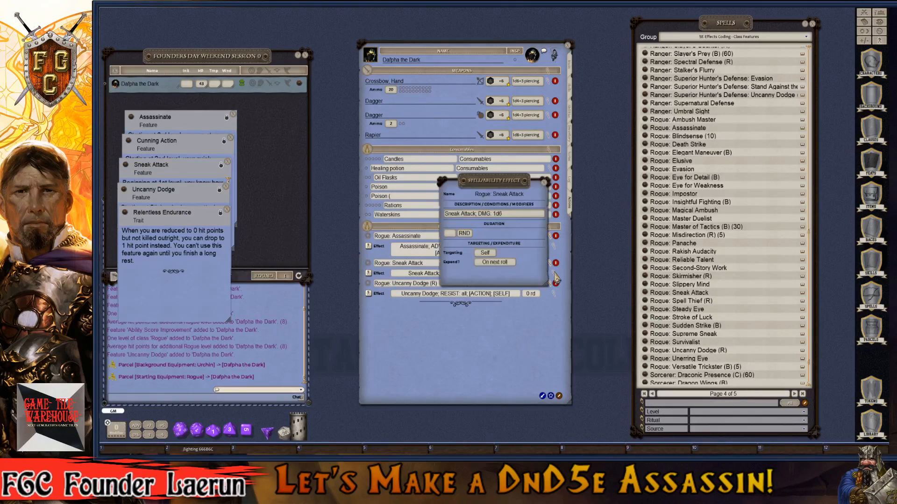
{"action": "left_click", "coordinate": [499, 215]}
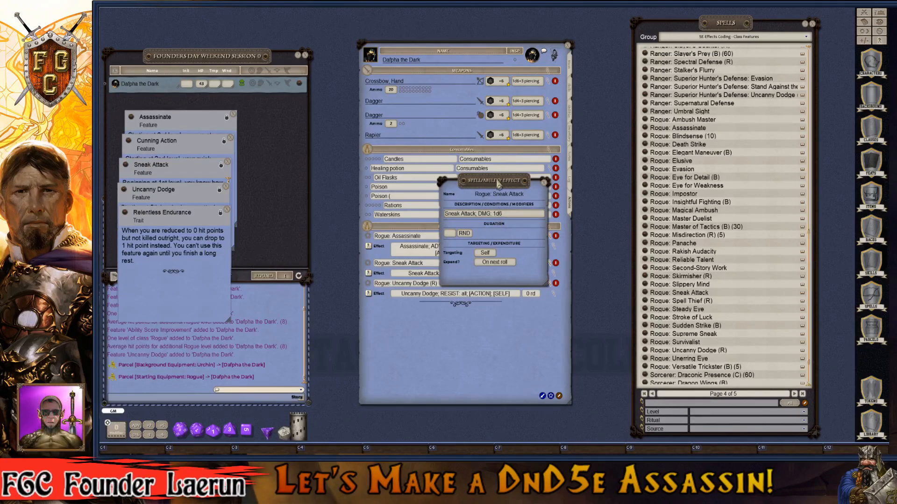
{"action": "left_click_drag", "start_coordinate": [431, 188], "coordinate": [203, 165]}
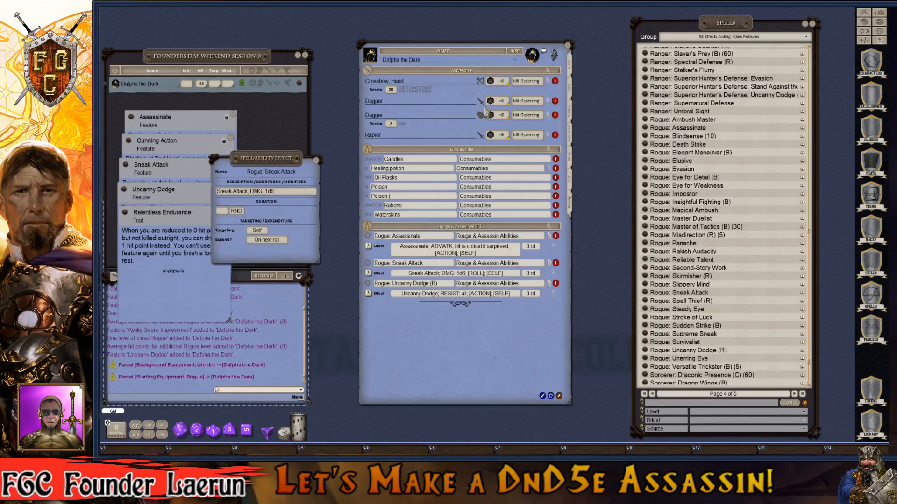
- Open the Rogue class description from the character's class details and look up the 5th-level Sneak Attack dice in its level table
{"action": "left_click", "coordinate": [569, 68]}
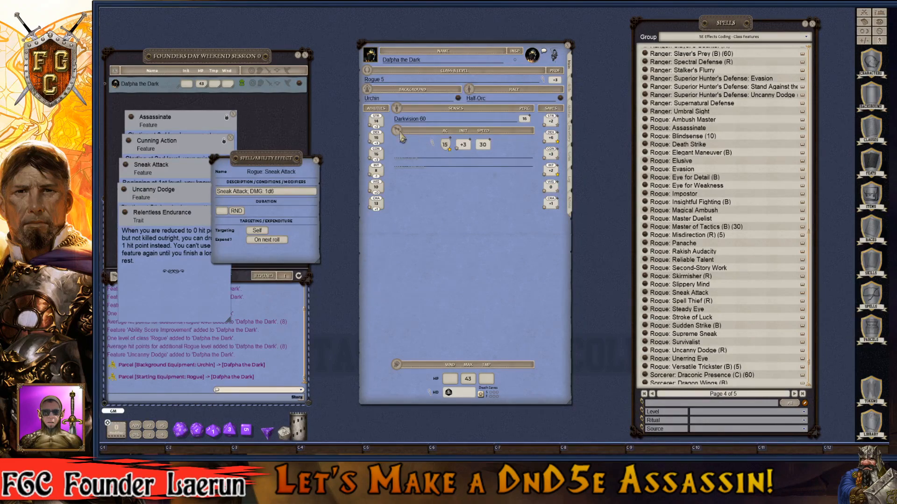
{"action": "left_click", "coordinate": [544, 81]}
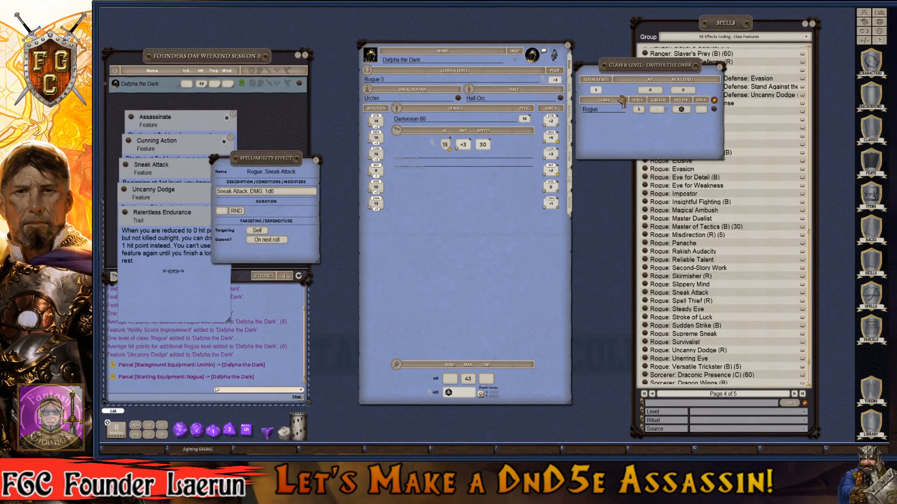
{"action": "left_click", "coordinate": [713, 110]}
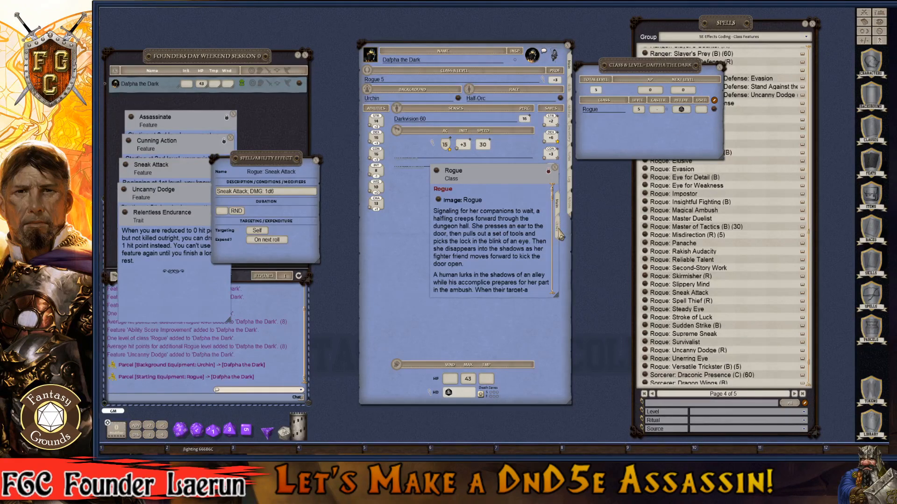
{"action": "left_click_drag", "start_coordinate": [554, 201], "coordinate": [555, 258]}
{"action": "scroll", "coordinate": [555, 257], "scroll_direction": "up", "scroll_amount": 5}
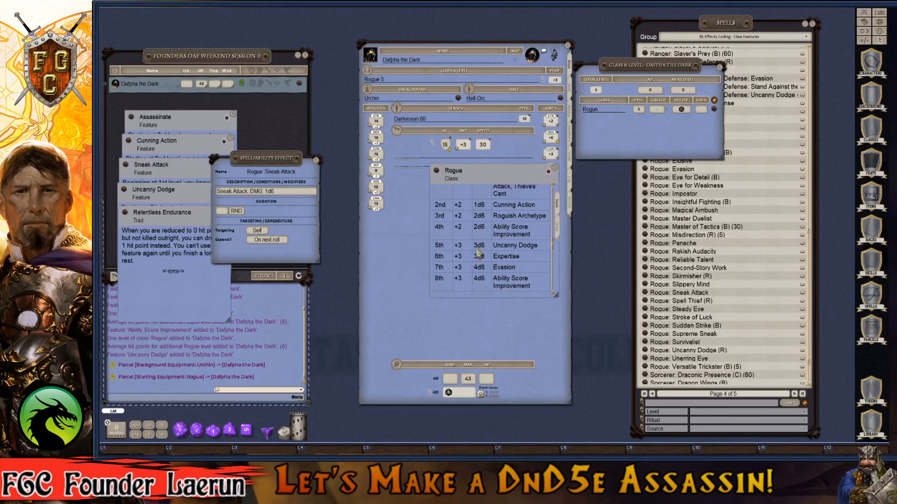
- Close the Rogue class description and set the Sneak Attack effect's damage to 3d6
{"action": "left_click", "coordinate": [554, 167]}
{"action": "left_click", "coordinate": [269, 194]}
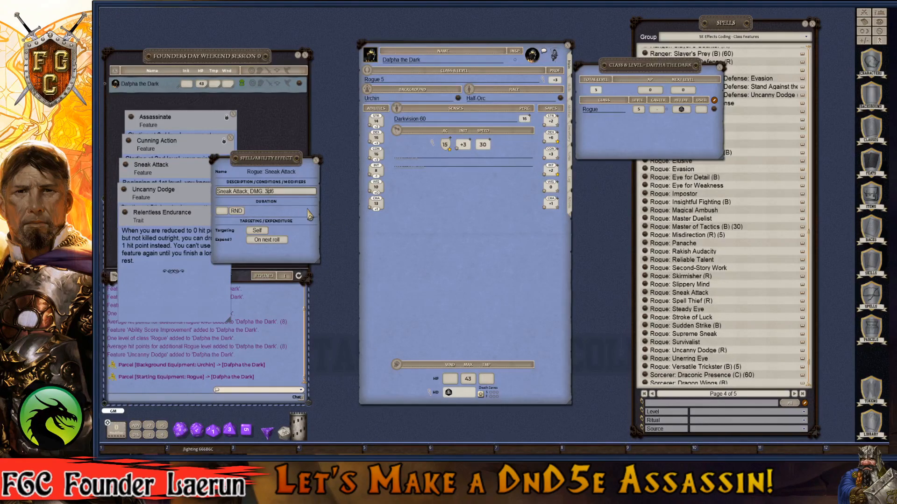
{"action": "key", "text": "ctrl"}
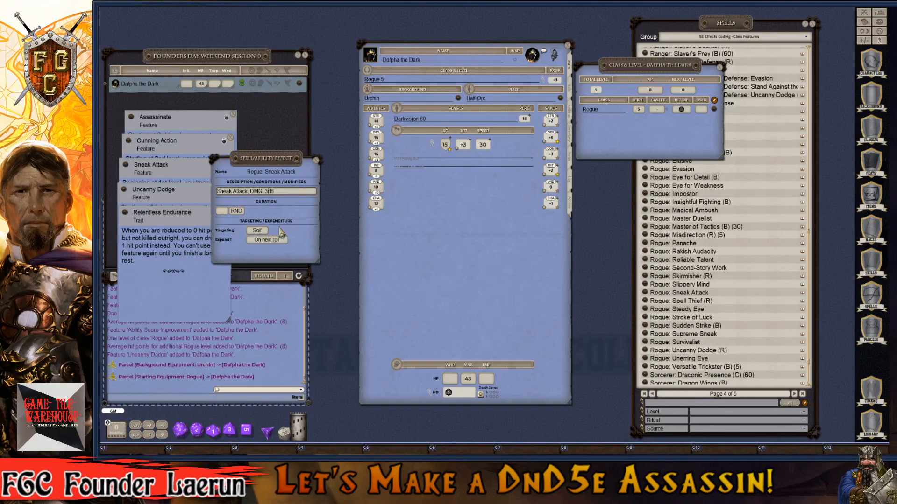
{"action": "left_click", "coordinate": [317, 161]}
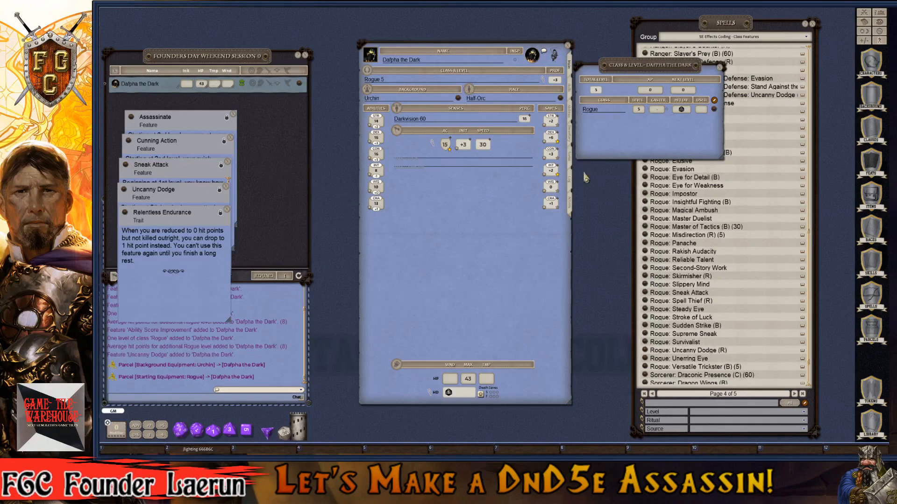
- Return to the character's actions and collapse the effect details of Rogue: Assassinate, Sneak Attack and Uncanny Dodge (R)
{"action": "left_click", "coordinate": [569, 215]}
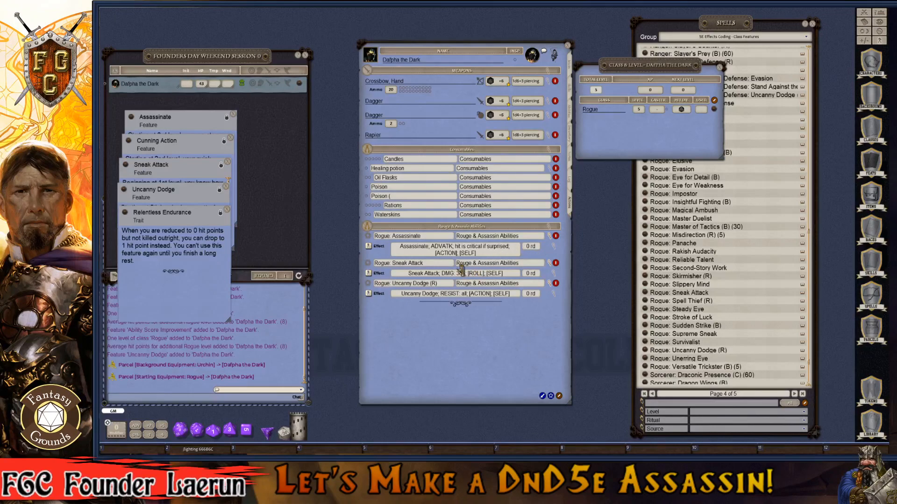
{"action": "key", "text": "ctrl"}
{"action": "left_click", "coordinate": [551, 241]}
{"action": "key", "text": "ctrl"}
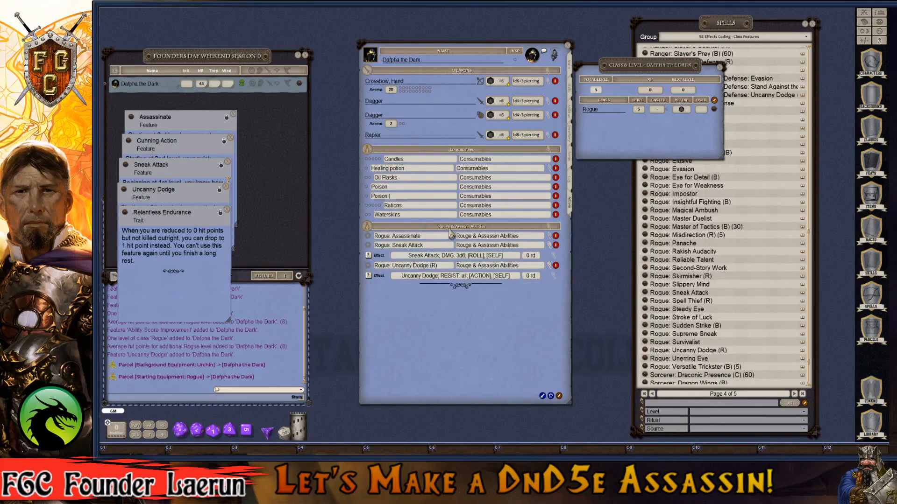
{"action": "left_click", "coordinate": [553, 253], "text": "ctrl"}
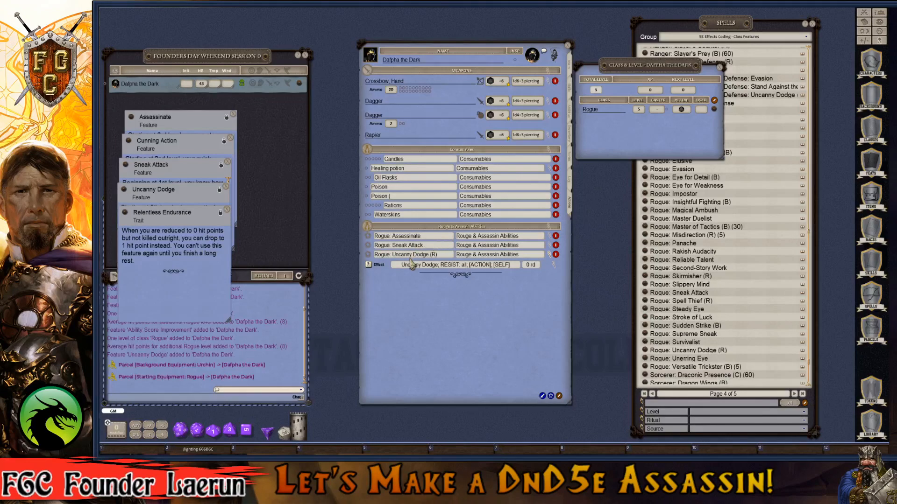
{"action": "key", "text": "ctrl"}
{"action": "left_click", "coordinate": [553, 264], "text": "ctrl"}
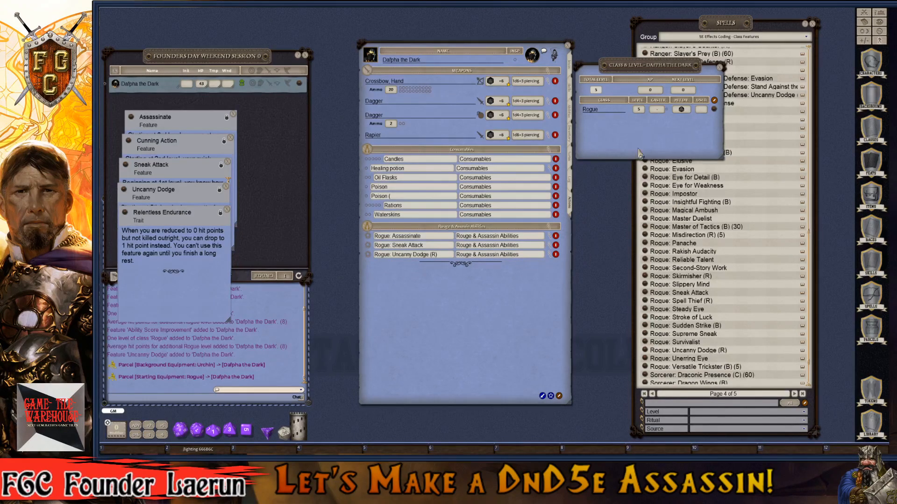
- Move the Relentless Endurance trait window aside and close the Uncanny Dodge and Sneak Attack feature windows
{"action": "mouse_move", "coordinate": [192, 223]}
{"action": "left_mouse_down"}
{"action": "mouse_move", "coordinate": [214, 227]}
{"action": "mouse_move", "coordinate": [279, 310]}
{"action": "left_mouse_up"}
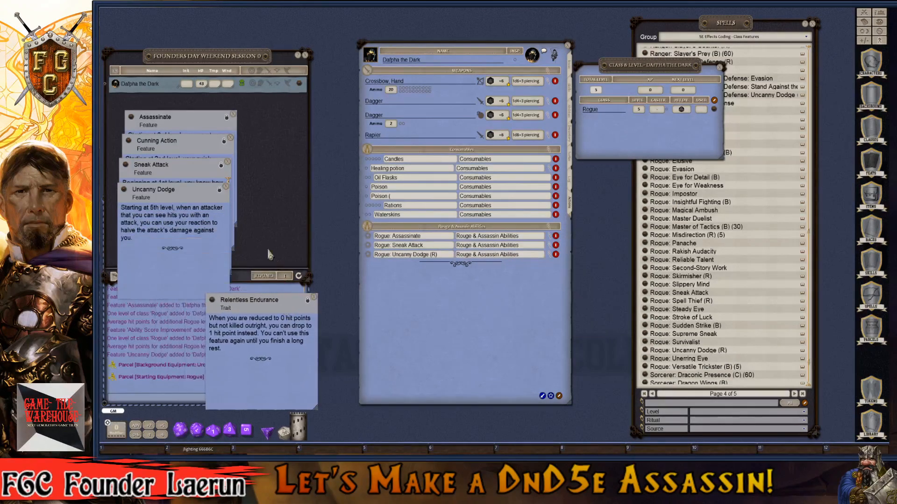
{"action": "left_click", "coordinate": [226, 187]}
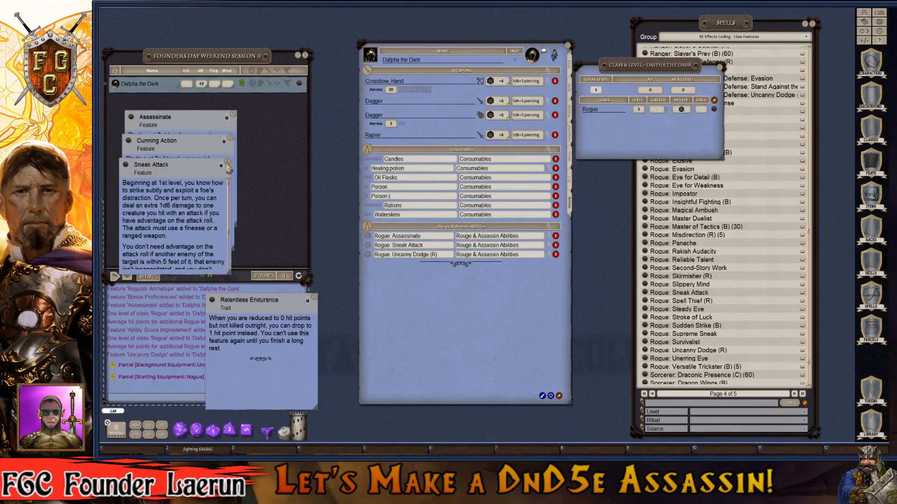
{"action": "left_click", "coordinate": [228, 162]}
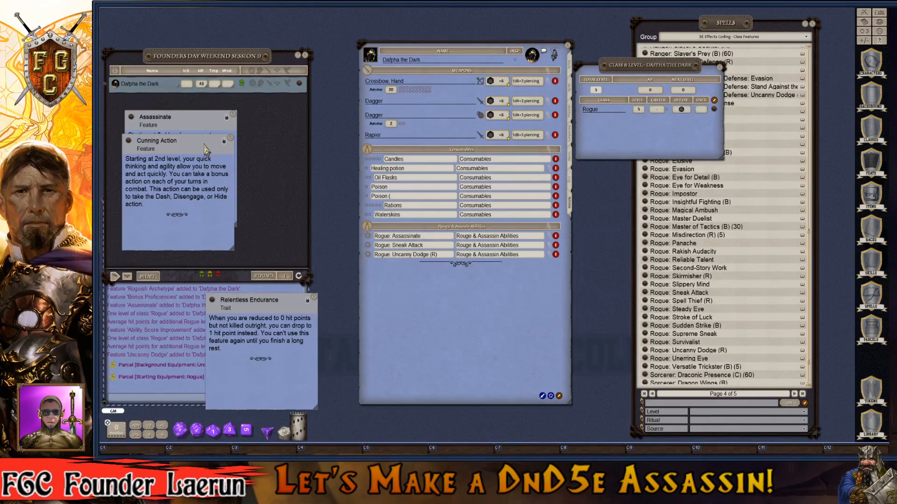
- Link the Cunning Action feature to slot 6 of the hotkey bar and add it to the character's powers
{"action": "left_click_drag", "start_coordinate": [206, 150], "coordinate": [638, 286]}
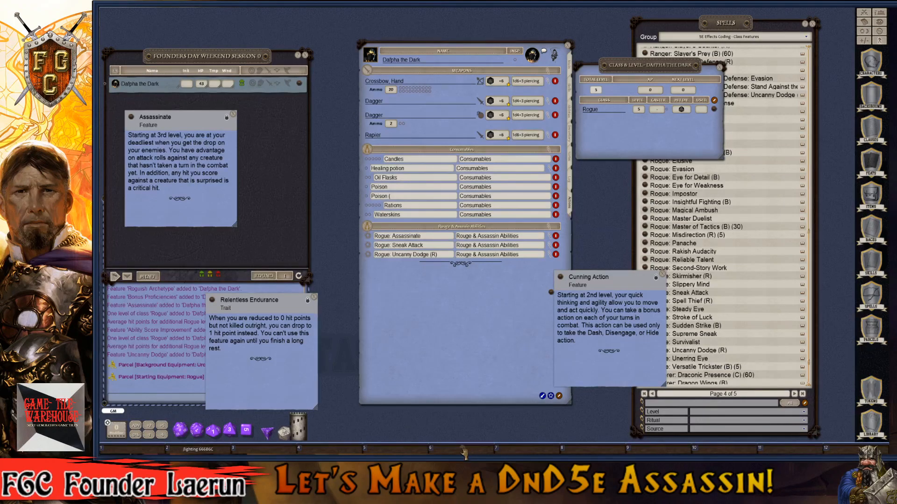
{"action": "key", "text": "ctrl"}
{"action": "left_click_drag", "start_coordinate": [431, 256], "coordinate": [431, 258]}
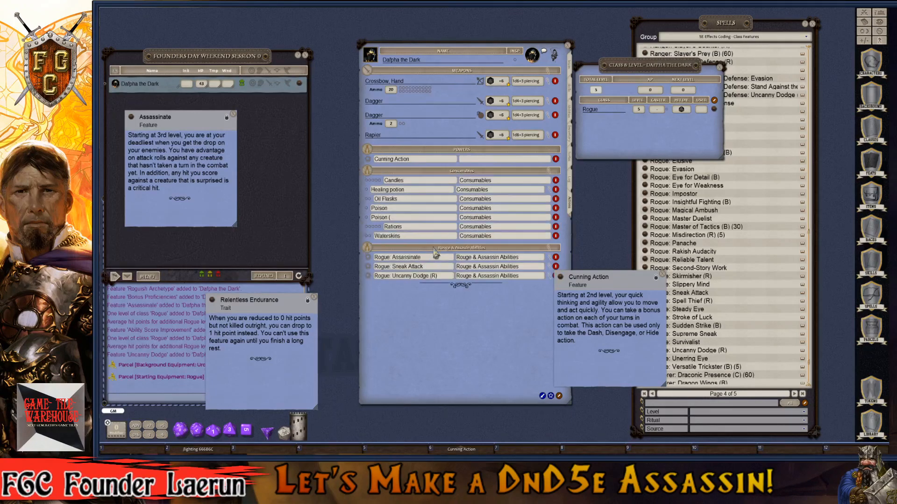
- Assign the Cunning Action power to the Rouge & Assassin Abilities group by copying the group name from Rogue: Assassinate
{"action": "left_click_drag", "start_coordinate": [532, 258], "coordinate": [452, 259]}
{"action": "key", "text": "ctrl+c"}
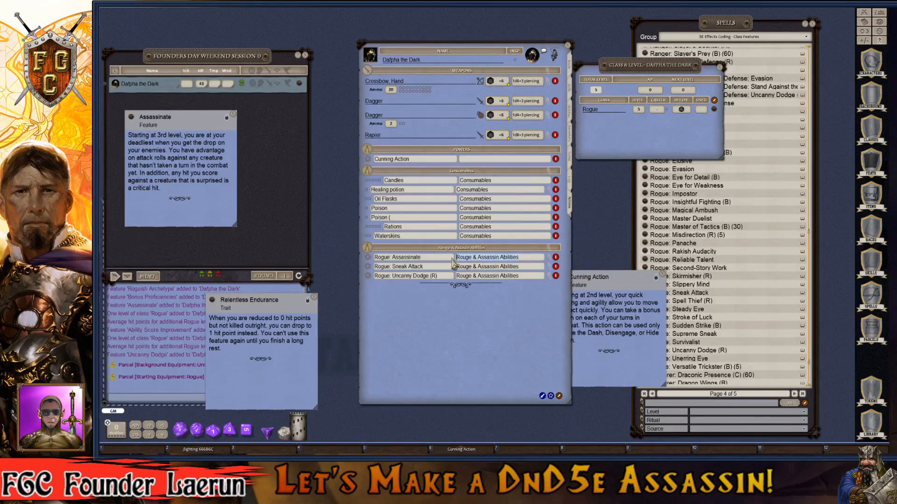
{"action": "left_click", "coordinate": [487, 161]}
{"action": "key", "text": "ctrl+v"}
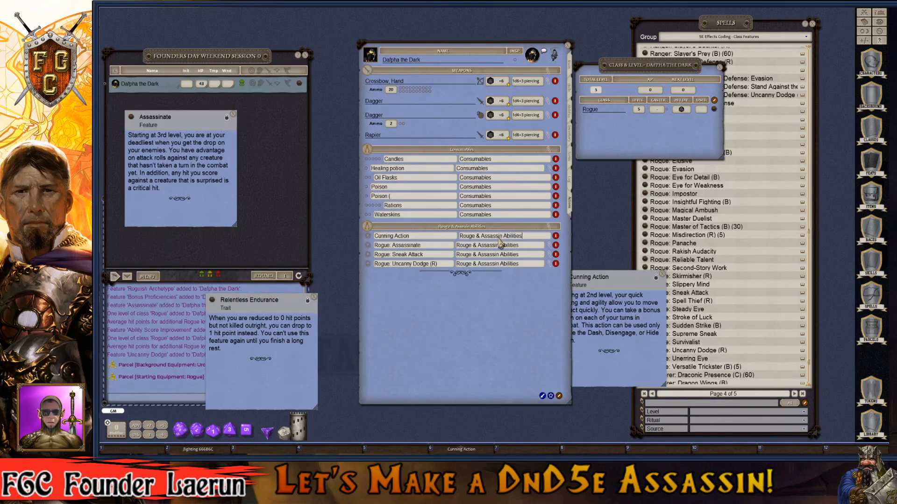
{"action": "key", "text": "ctrl"}
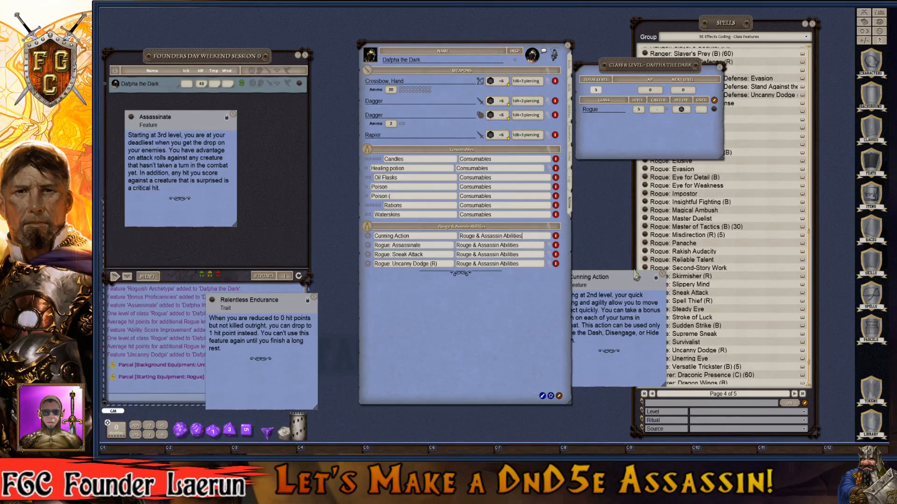
- Close the Cunning Action, Assassinate and Class & Level windows and move the Relentless Endurance trait over the combat tracker
{"action": "left_click", "coordinate": [662, 275]}
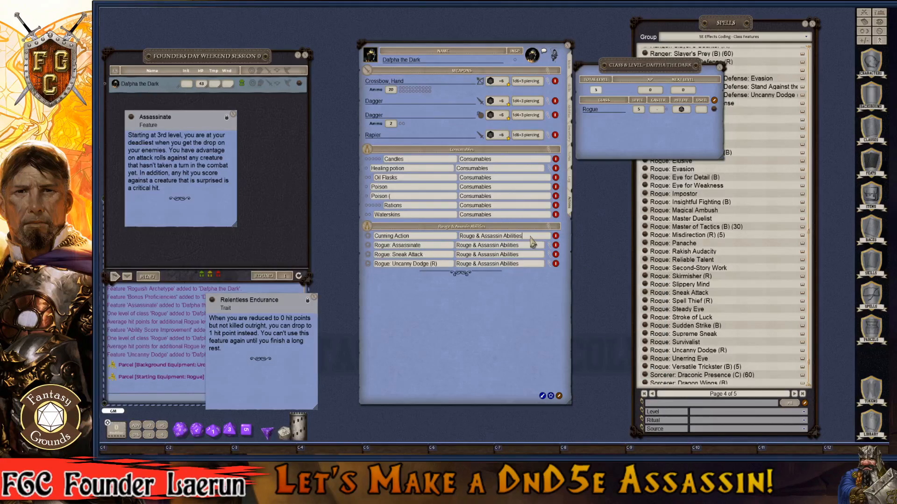
{"action": "left_click", "coordinate": [516, 245]}
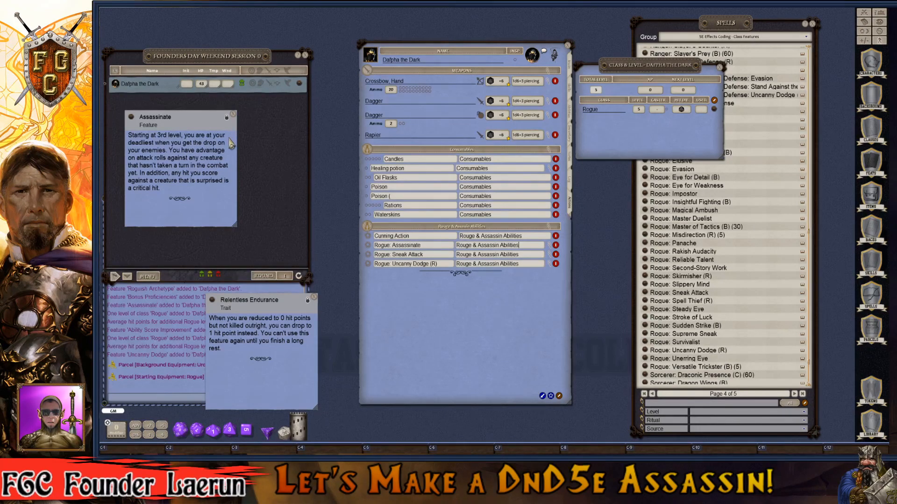
{"action": "left_click", "coordinate": [234, 114]}
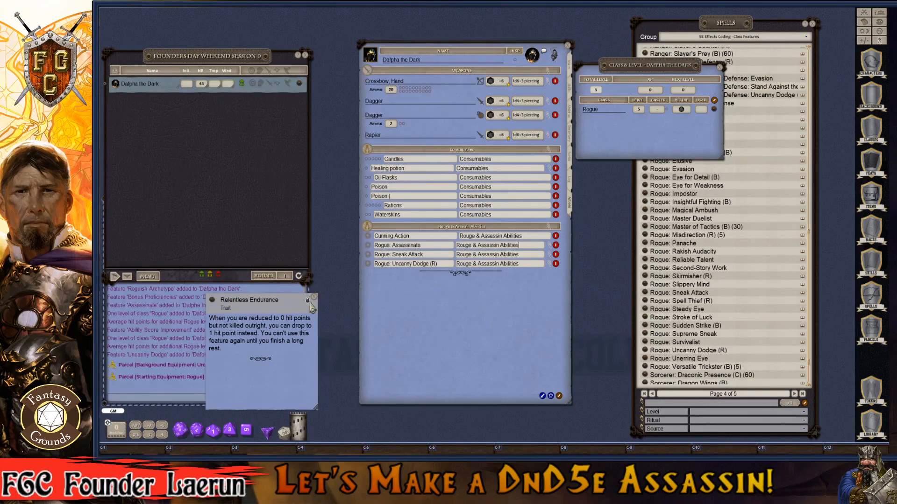
{"action": "left_click_drag", "start_coordinate": [278, 303], "coordinate": [250, 158]}
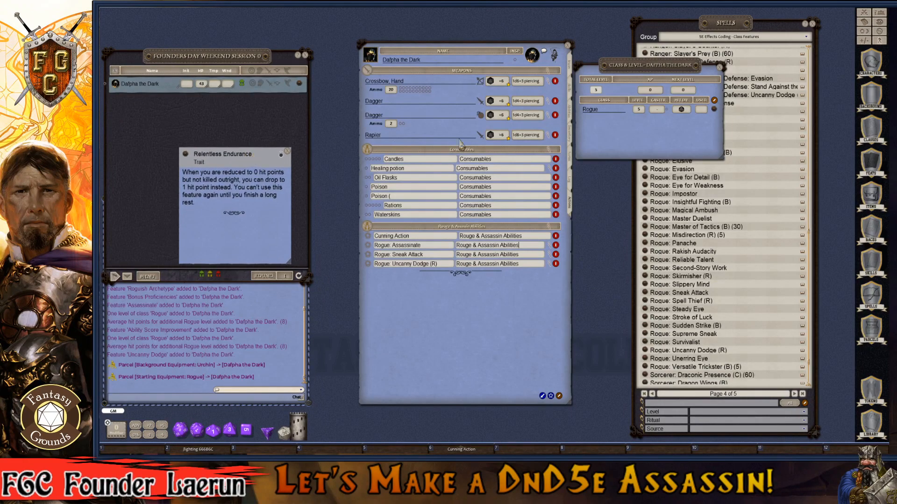
{"action": "left_click", "coordinate": [720, 68]}
{"action": "scroll", "coordinate": [688, 217], "scroll_direction": "up", "scroll_amount": 10}
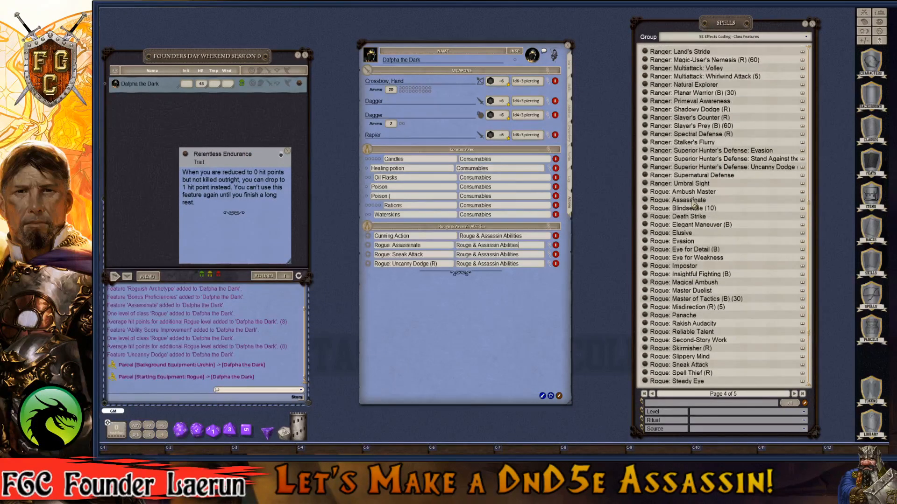
{"action": "scroll", "coordinate": [689, 217], "scroll_direction": "up", "scroll_amount": 2}
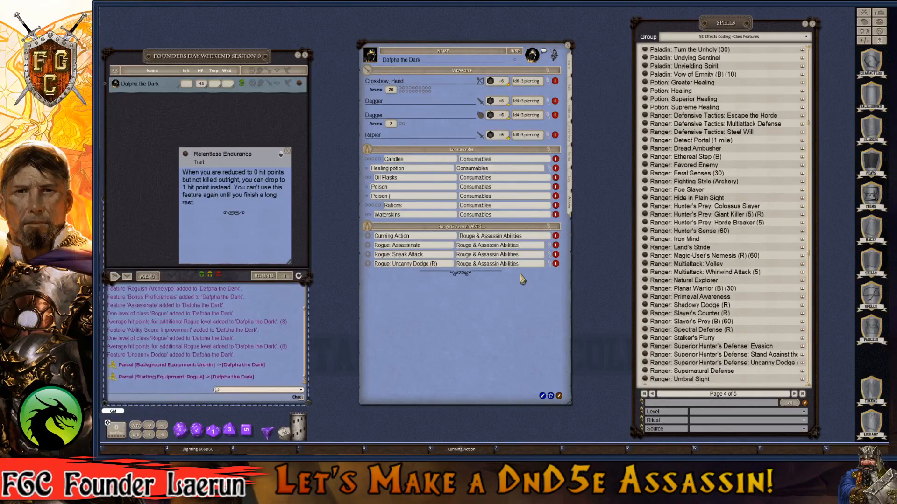
- Add a placeholder power to the character's actions and assign it to a new group named Standard Actions
{"action": "left_click", "coordinate": [560, 396]}
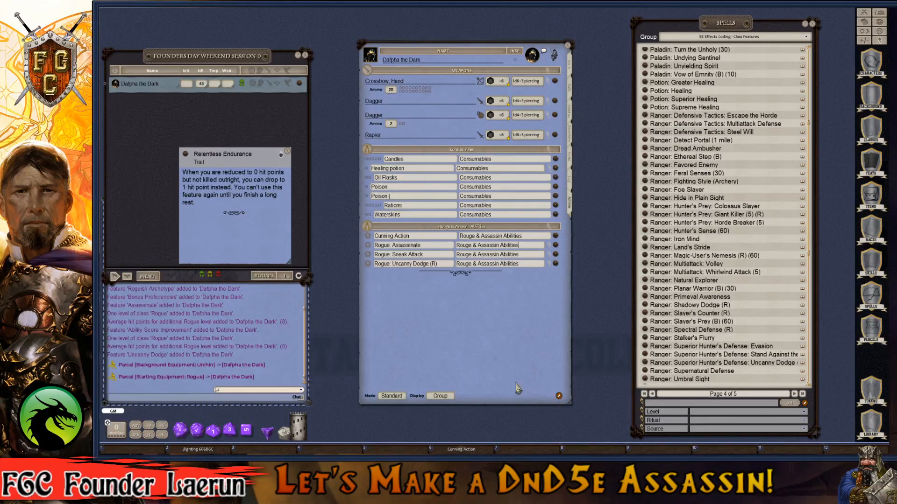
{"action": "left_click", "coordinate": [559, 396]}
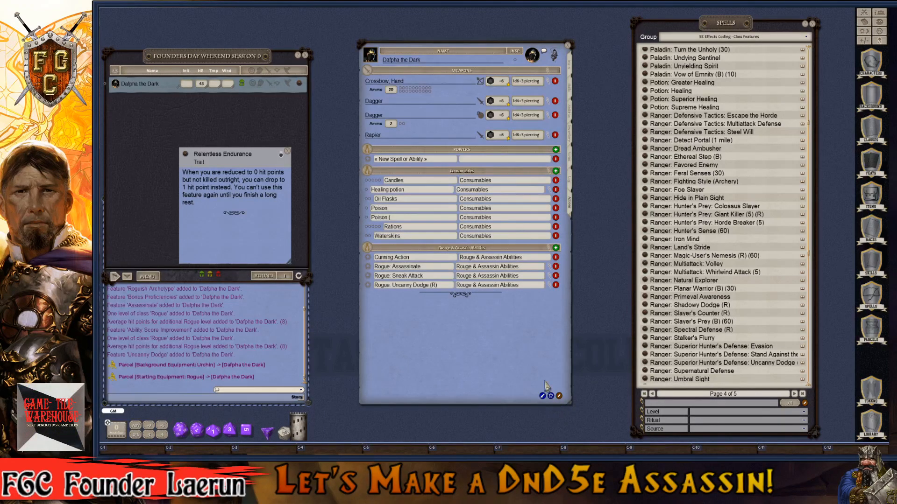
{"action": "left_click", "coordinate": [472, 161]}
{"action": "type", "text": "S"}
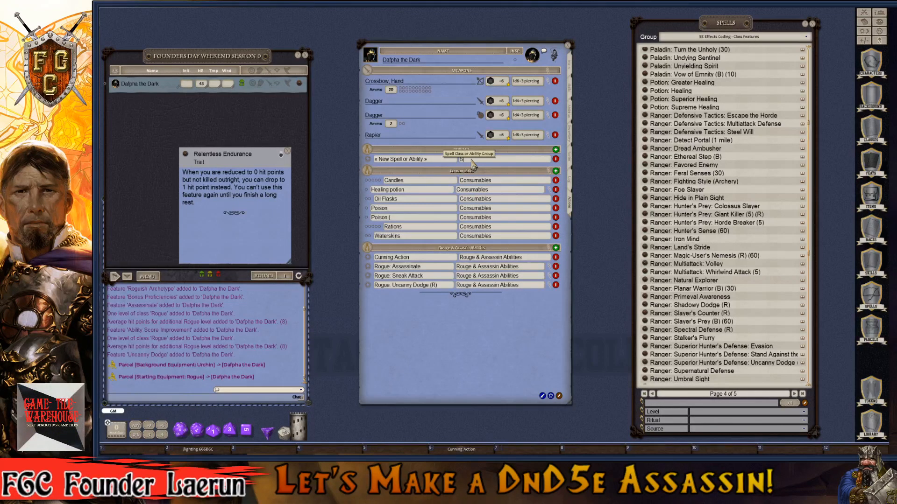
{"action": "type", "text": "tandard Actions"}
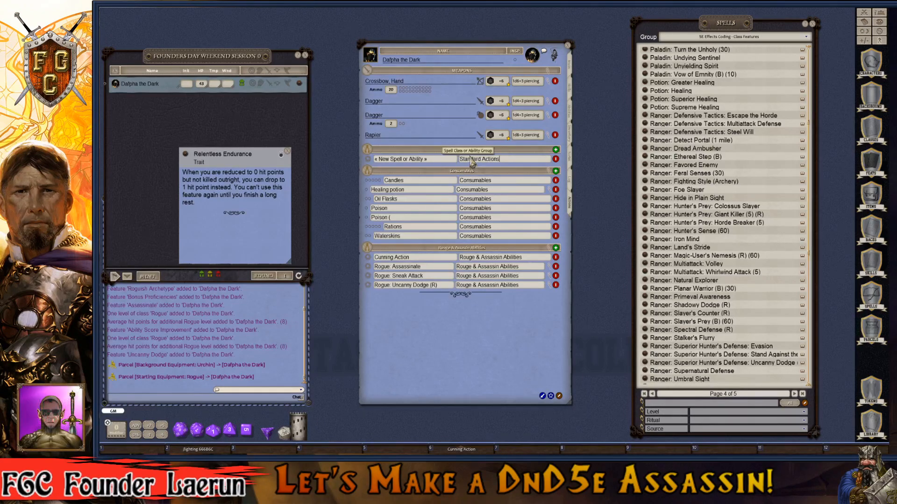
{"action": "left_click", "coordinate": [438, 161]}
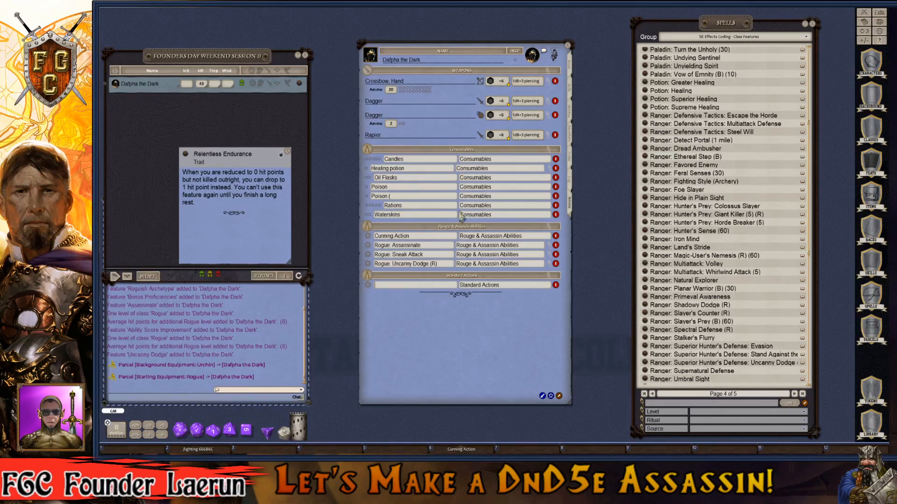
- Add the Dodge, Help, Hide and Ready actions from the 5E Effects Coding - Class Features spells to the Standard Actions group
{"action": "scroll", "coordinate": [722, 215], "scroll_direction": "up", "scroll_amount": 5}
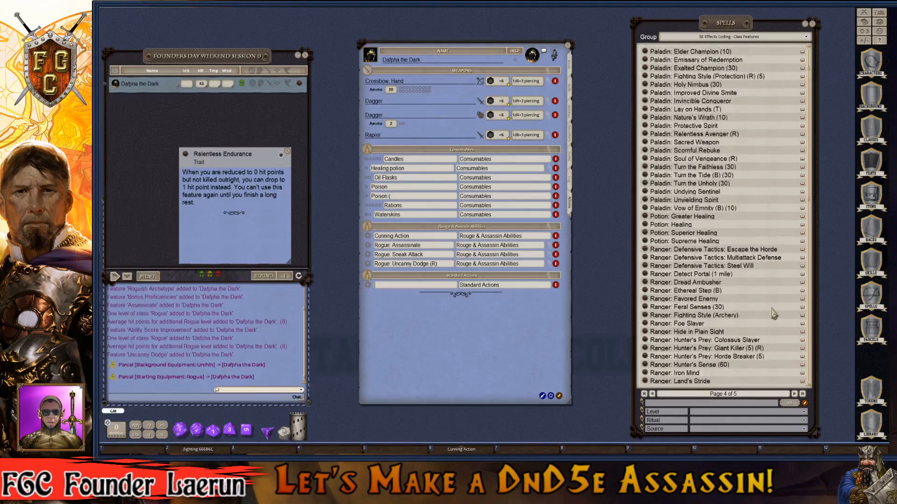
{"action": "left_click", "coordinate": [654, 395]}
{"action": "key", "text": "ctrl"}
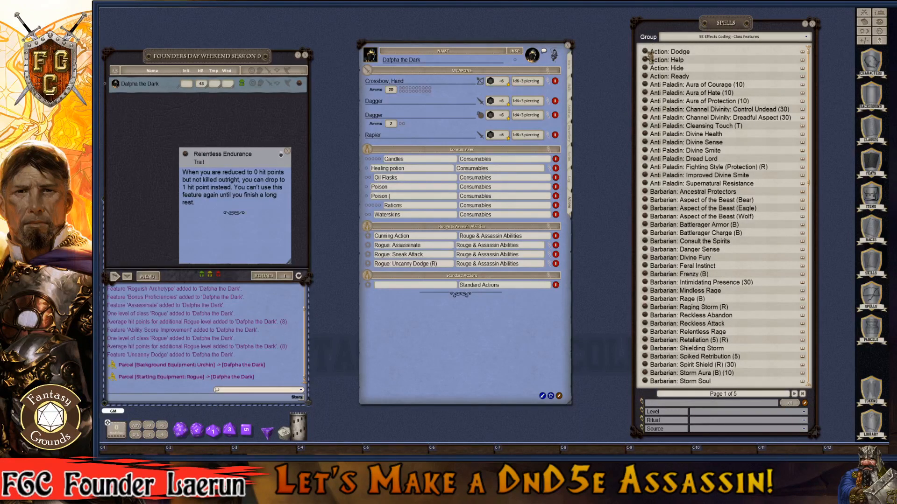
{"action": "left_click_drag", "start_coordinate": [645, 53], "coordinate": [504, 130]}
{"action": "left_click_drag", "start_coordinate": [414, 257], "coordinate": [405, 289]}
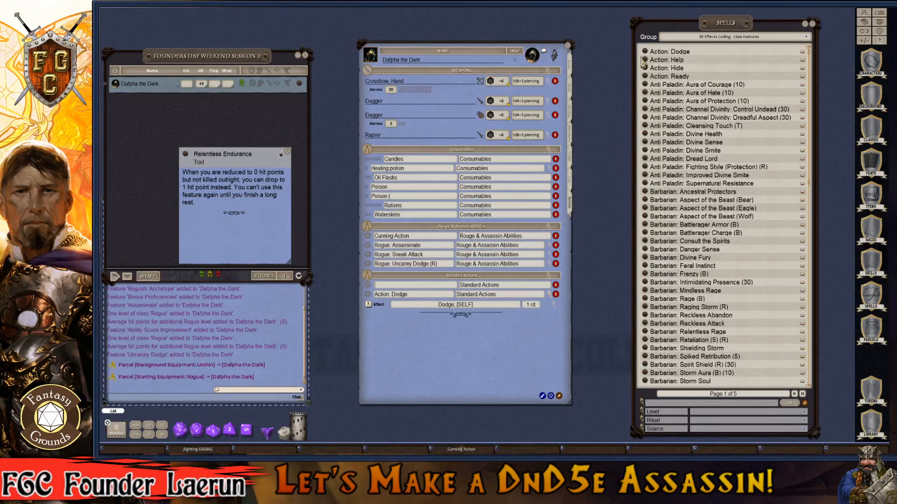
{"action": "left_click_drag", "start_coordinate": [413, 290], "coordinate": [414, 291]}
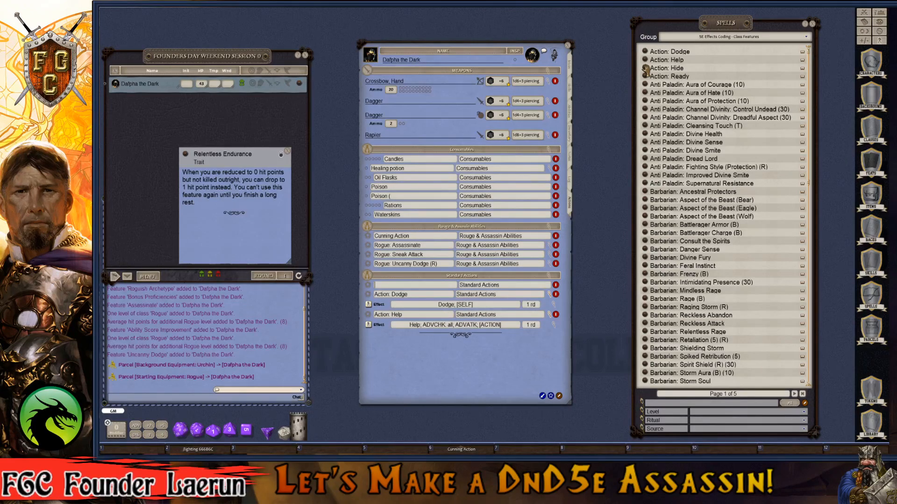
{"action": "left_click_drag", "start_coordinate": [646, 69], "coordinate": [405, 290]}
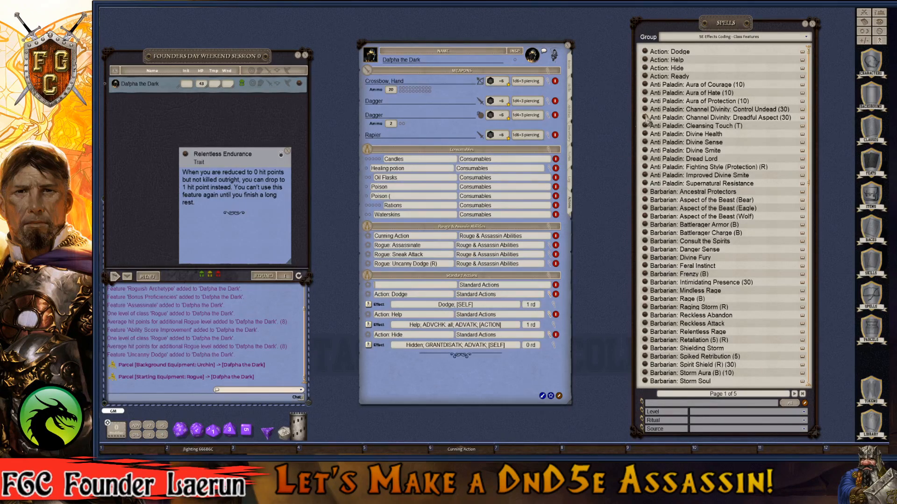
{"action": "left_click_drag", "start_coordinate": [646, 77], "coordinate": [413, 290]}
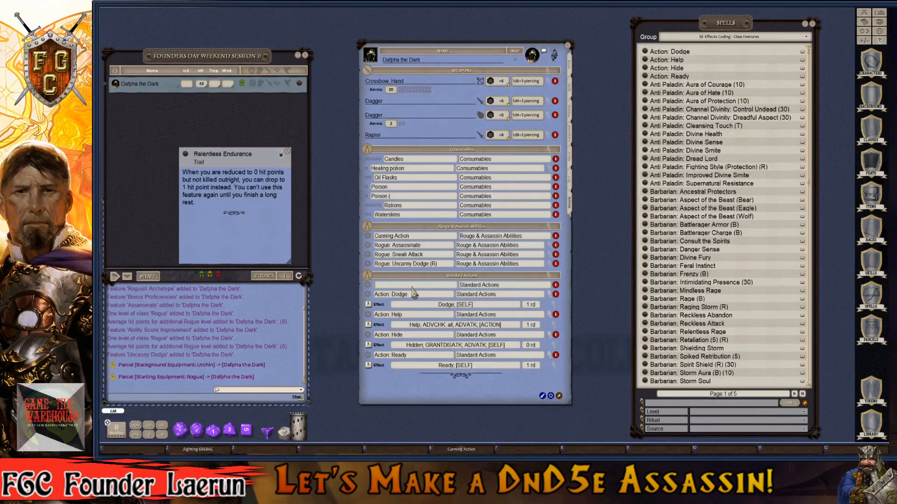
- Delete the blank placeholder from Standard Actions and collapse the effect details of the Dodge, Help, Hide and Ready actions
{"action": "left_click", "coordinate": [555, 285]}
{"action": "key", "text": "ctrl"}
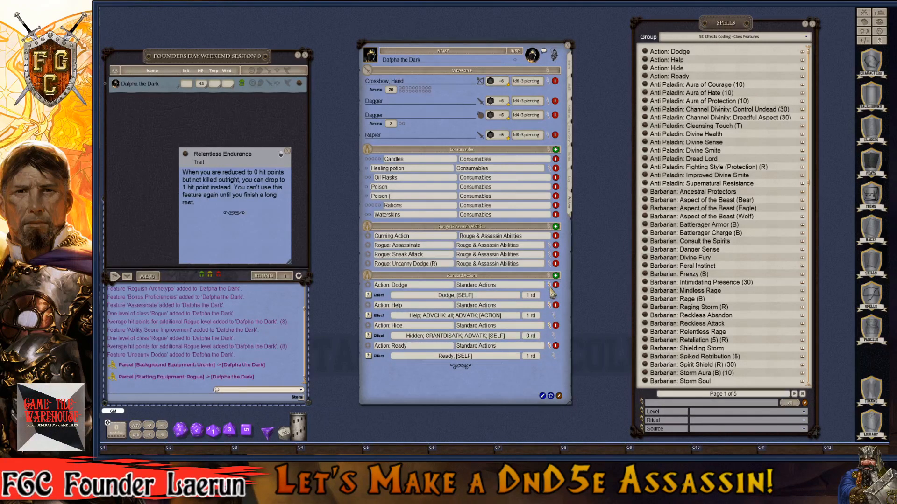
{"action": "left_click", "coordinate": [551, 288]}
{"action": "left_click", "coordinate": [551, 296]}
{"action": "left_click", "coordinate": [550, 305]}
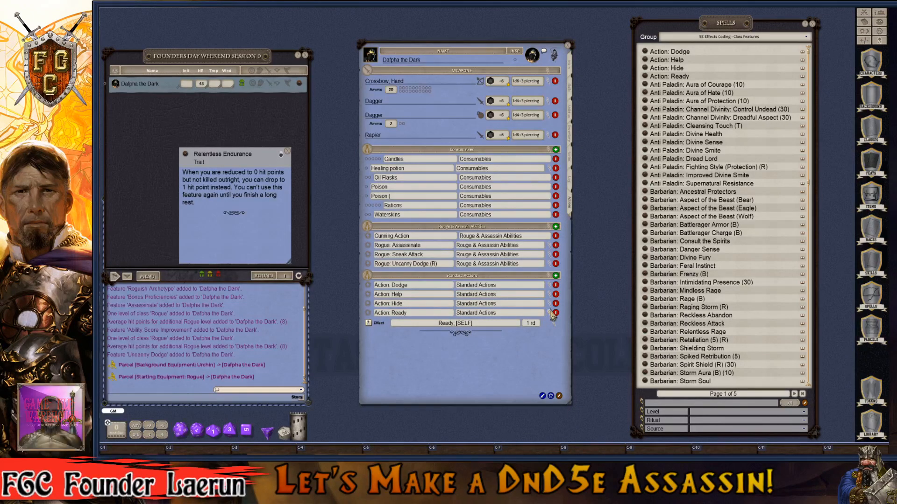
{"action": "left_click", "coordinate": [550, 315]}
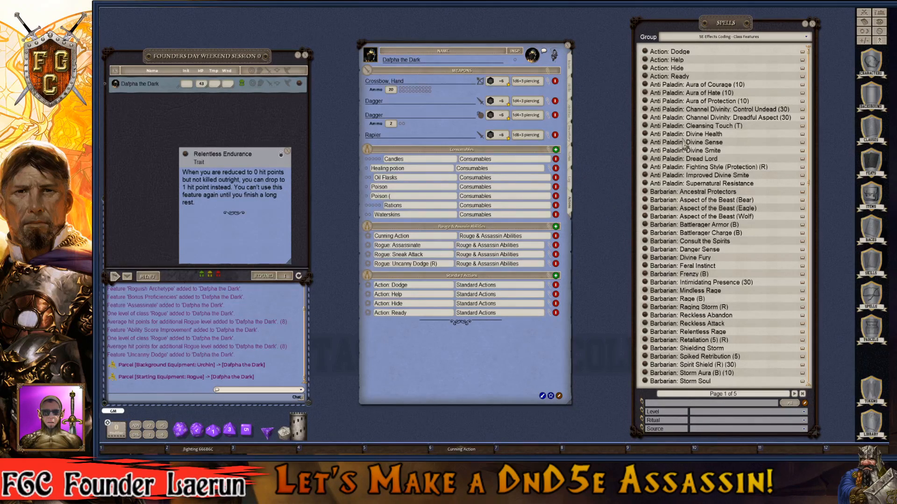
- Add another placeholder power and assign it to a new group named Racial Abilities
{"action": "key", "text": "ctrl"}
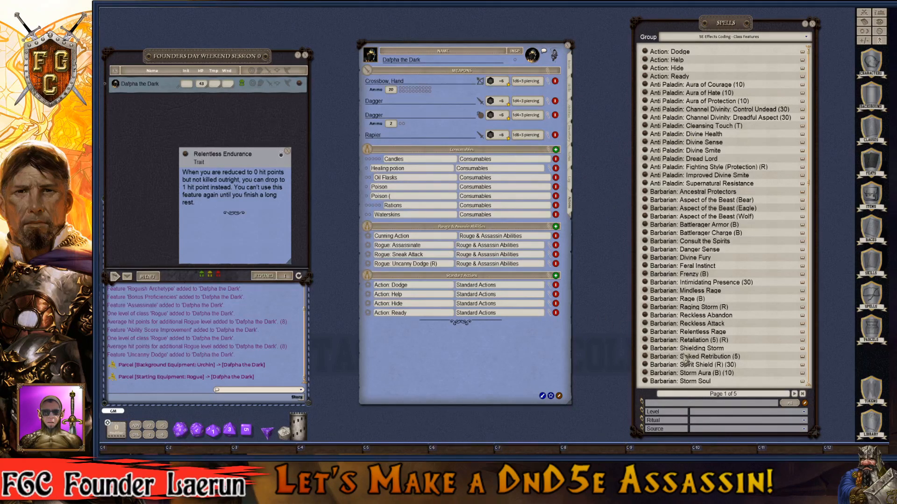
{"action": "left_click", "coordinate": [551, 396]}
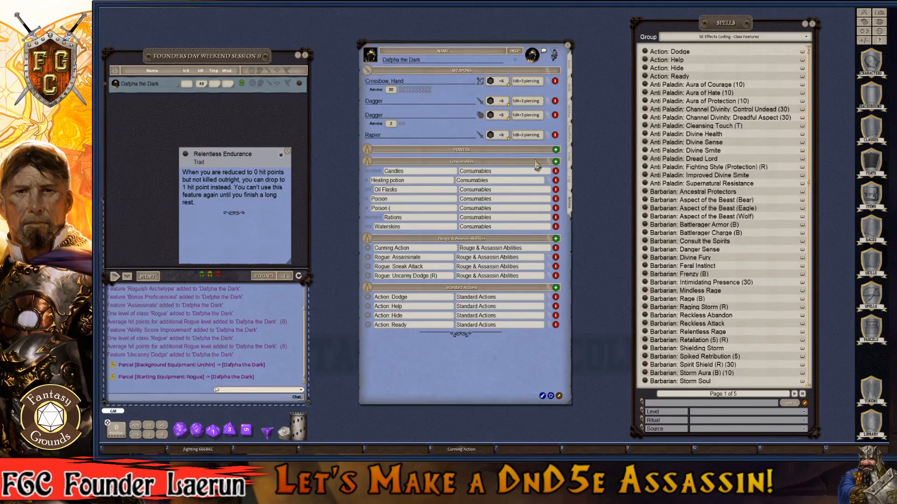
{"action": "left_click", "coordinate": [496, 152]}
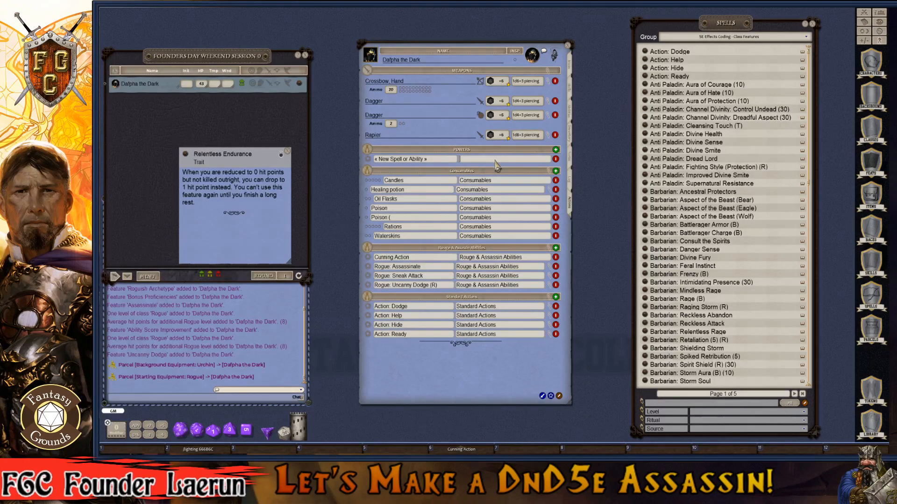
{"action": "type", "text": "Raci"}
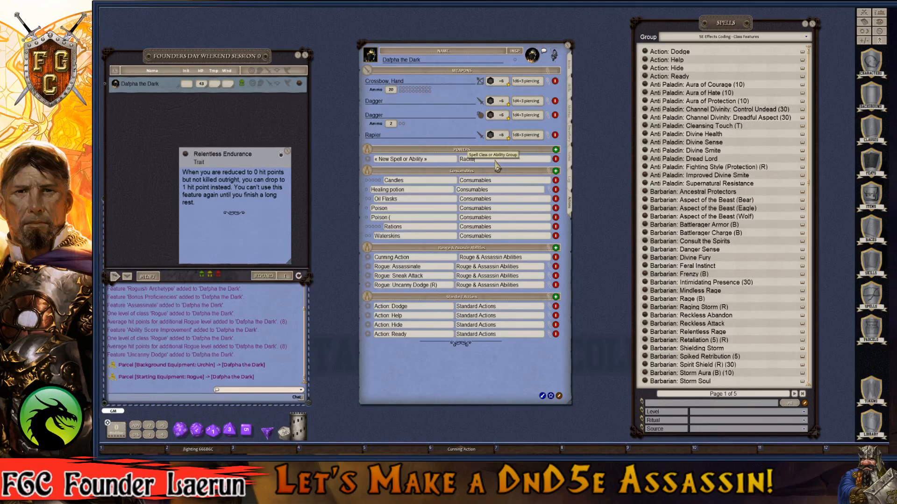
{"action": "type", "text": "al Abilities"}
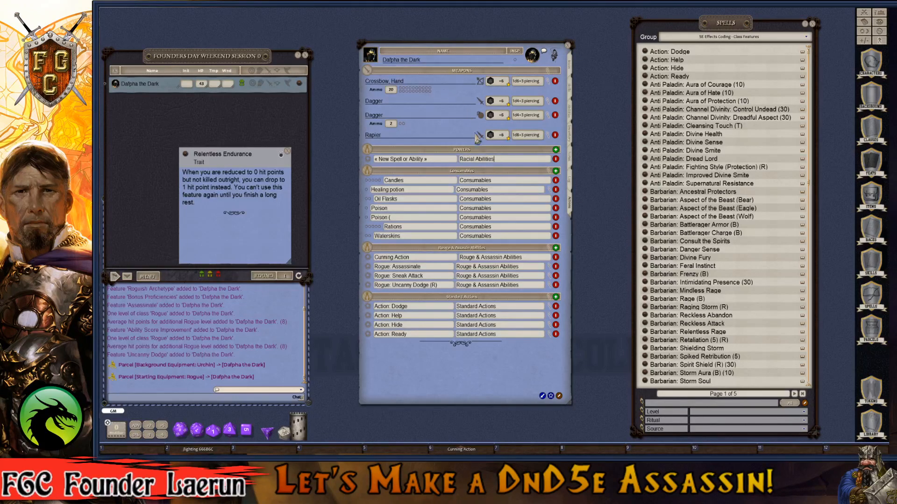
{"action": "left_click", "coordinate": [439, 165]}
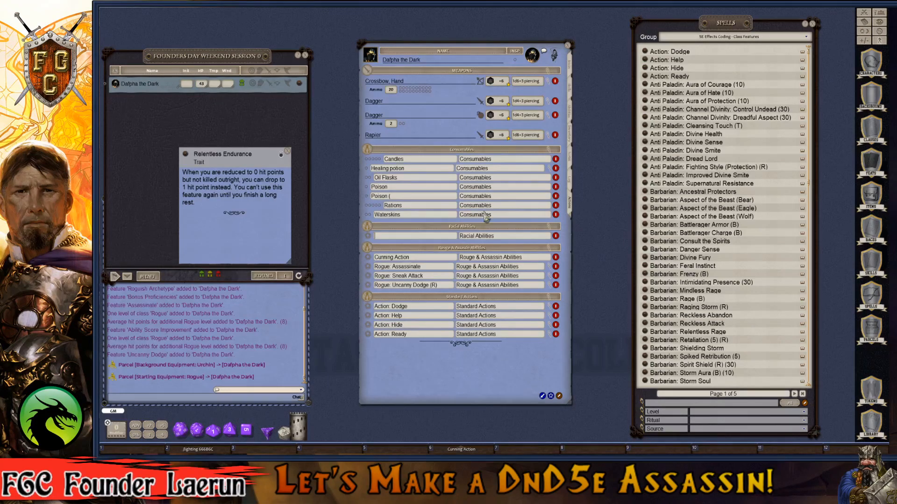
- Filter the spells list to the 5E Effects Coding - Race Traits group
{"action": "key", "text": "ctrl"}
{"action": "left_click", "coordinate": [755, 37]}
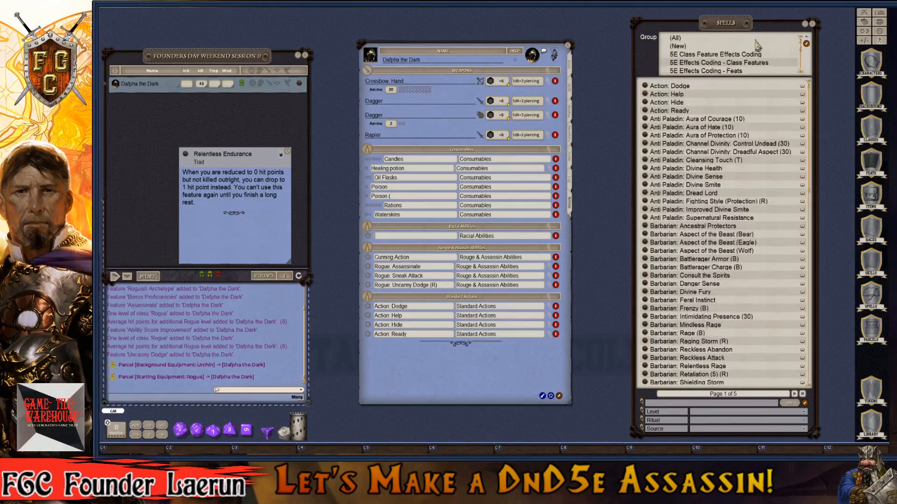
{"action": "scroll", "coordinate": [740, 67], "scroll_direction": "down", "scroll_amount": 1}
{"action": "key", "text": "ctrl"}
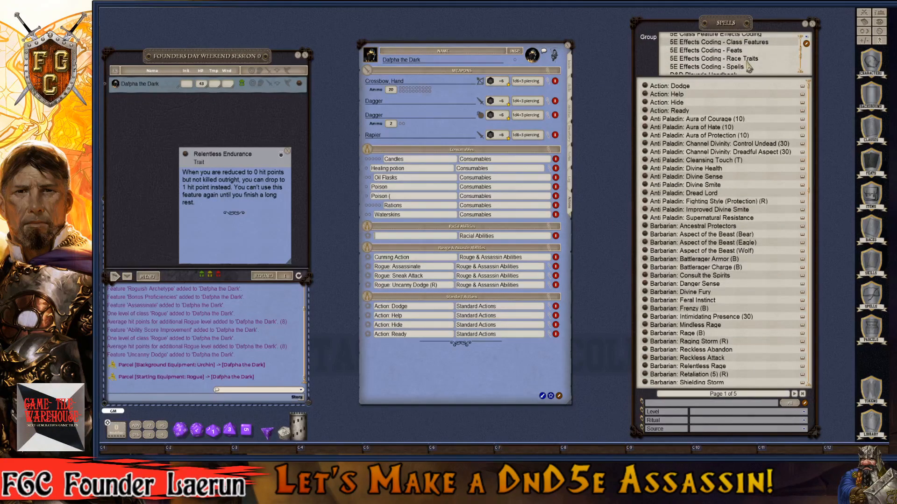
{"action": "left_click", "coordinate": [747, 59]}
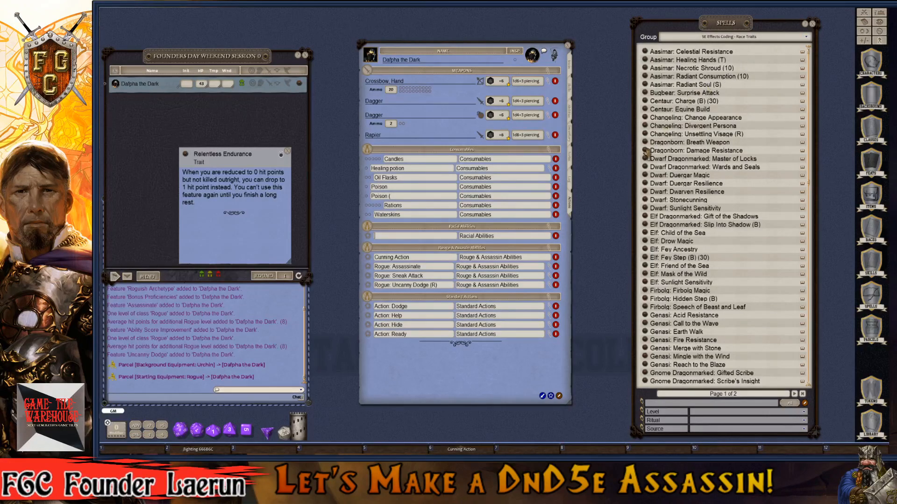
- Find Half-Orc: Relentless Endurance among the race traits and add it to the character's Racial Abilities group
{"action": "scroll", "coordinate": [654, 196], "scroll_direction": "down", "scroll_amount": 10}
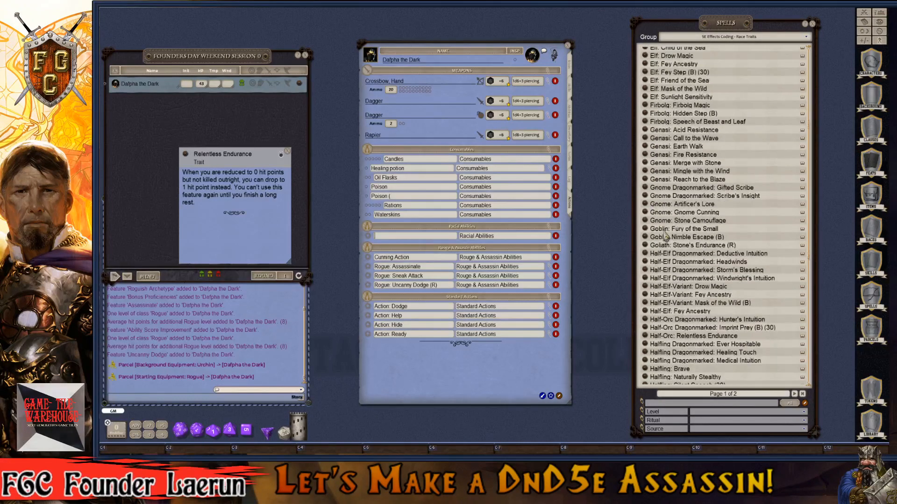
{"action": "key", "text": "ctrl"}
{"action": "scroll", "coordinate": [666, 240], "scroll_direction": "down", "scroll_amount": 10}
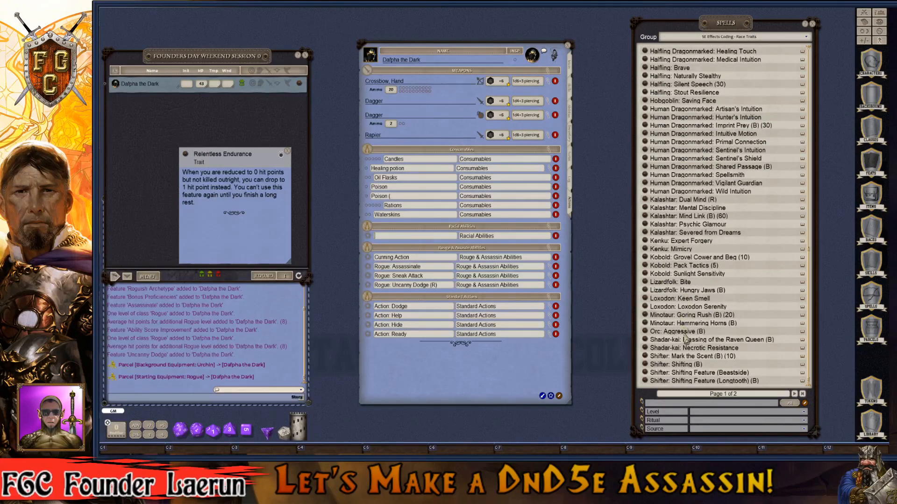
{"action": "scroll", "coordinate": [685, 327], "scroll_direction": "up", "scroll_amount": 3}
{"action": "scroll", "coordinate": [685, 308], "scroll_direction": "up", "scroll_amount": 1}
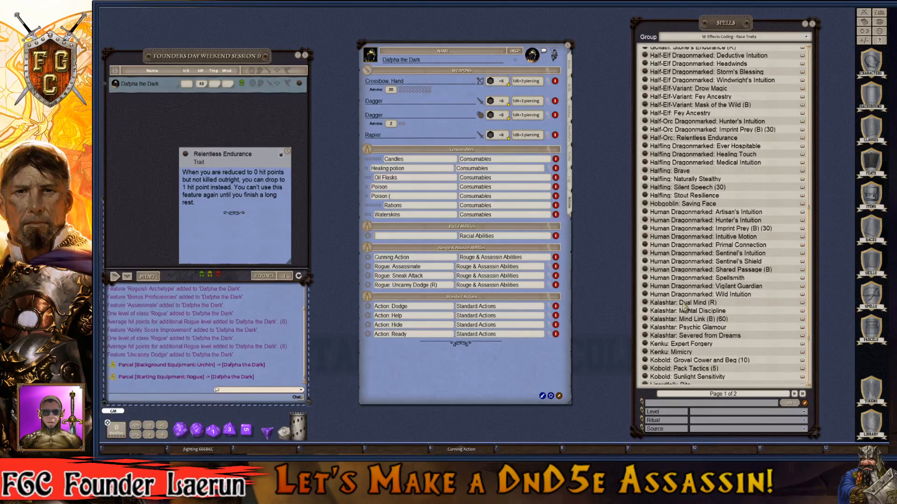
{"action": "scroll", "coordinate": [685, 309], "scroll_direction": "up", "scroll_amount": 1}
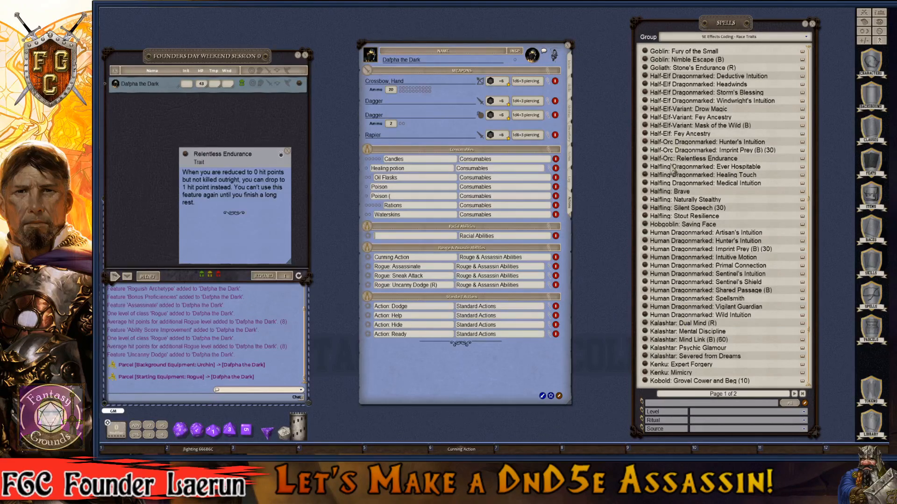
{"action": "key", "text": "ctrl"}
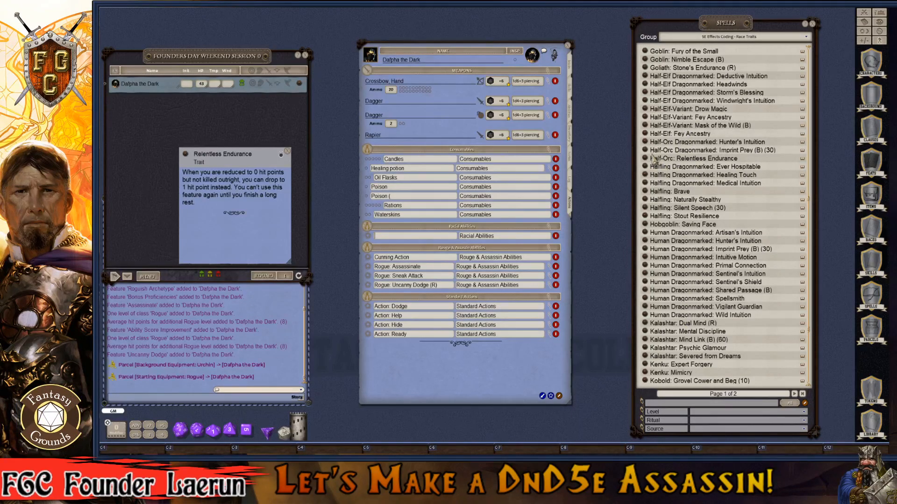
{"action": "mouse_move", "coordinate": [645, 160]}
{"action": "left_mouse_down"}
{"action": "mouse_move", "coordinate": [411, 238]}
{"action": "mouse_move", "coordinate": [381, 236]}
{"action": "left_mouse_up"}
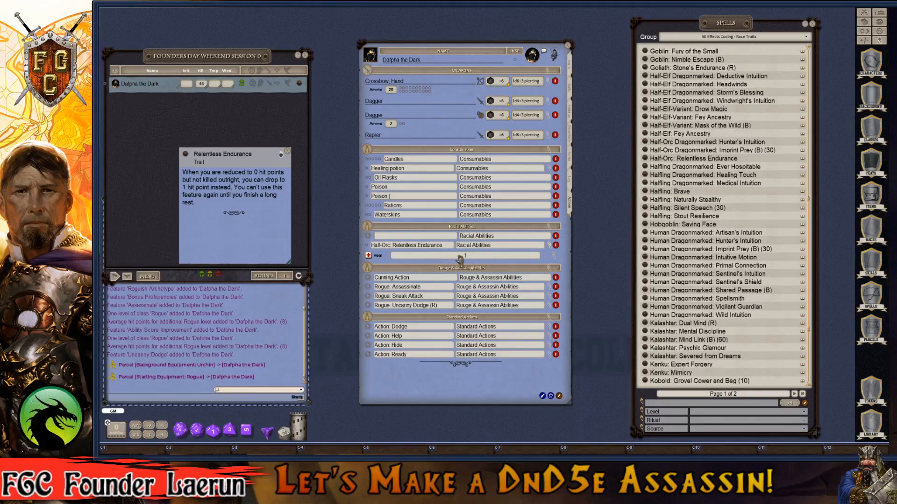
- Close the Relentless Endurance trait window and delete the blank placeholder from the Racial Abilities group
{"action": "key", "text": "ctrl"}
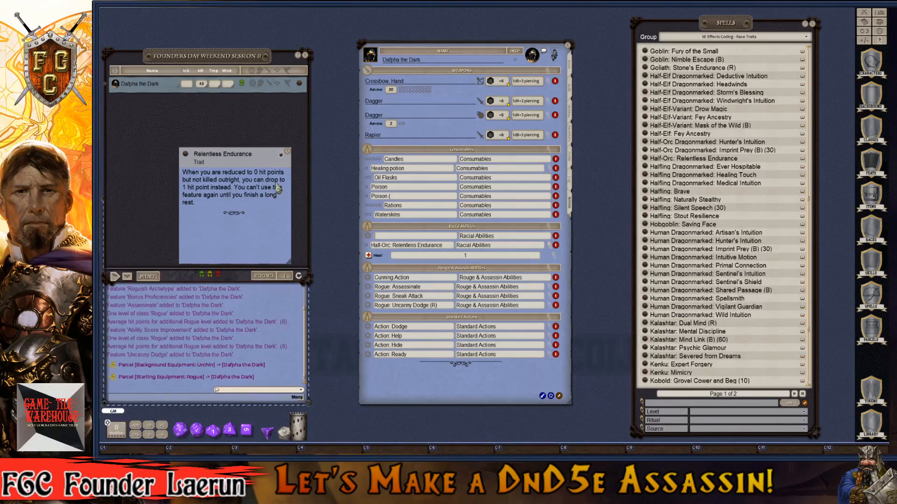
{"action": "left_click", "coordinate": [287, 152]}
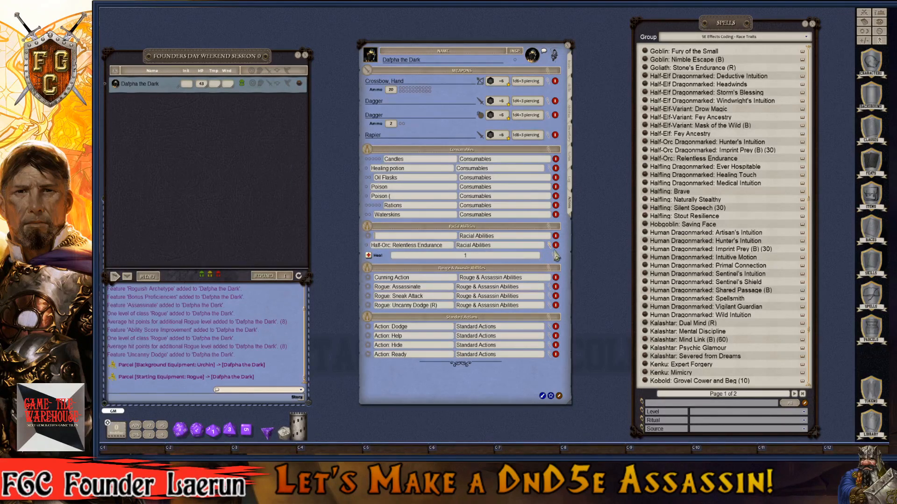
{"action": "left_click", "coordinate": [555, 236]}
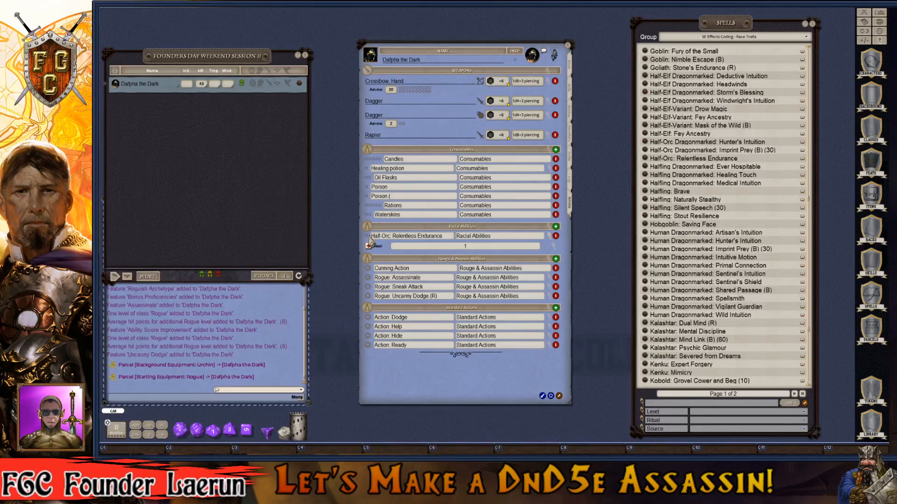
- Finish editing the powers list and switch the character's actions to Preparation mode to show the uses per power
{"action": "left_click", "coordinate": [559, 397]}
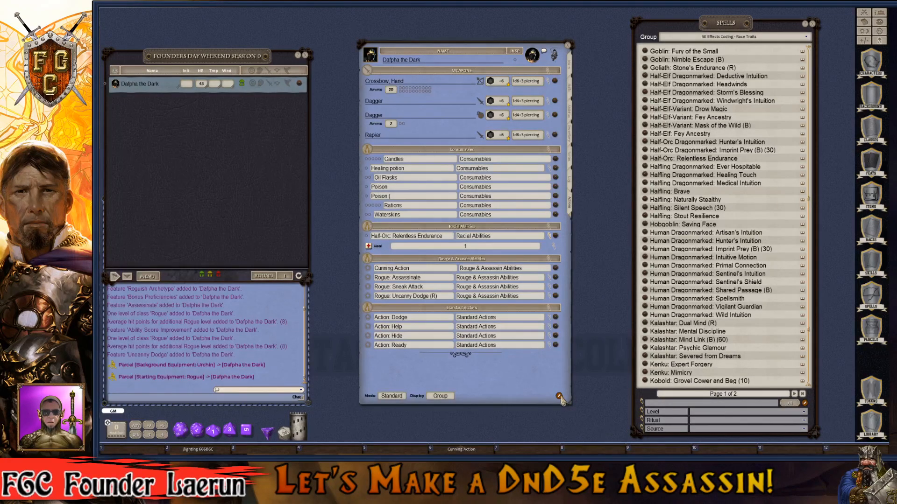
{"action": "left_click", "coordinate": [394, 398]}
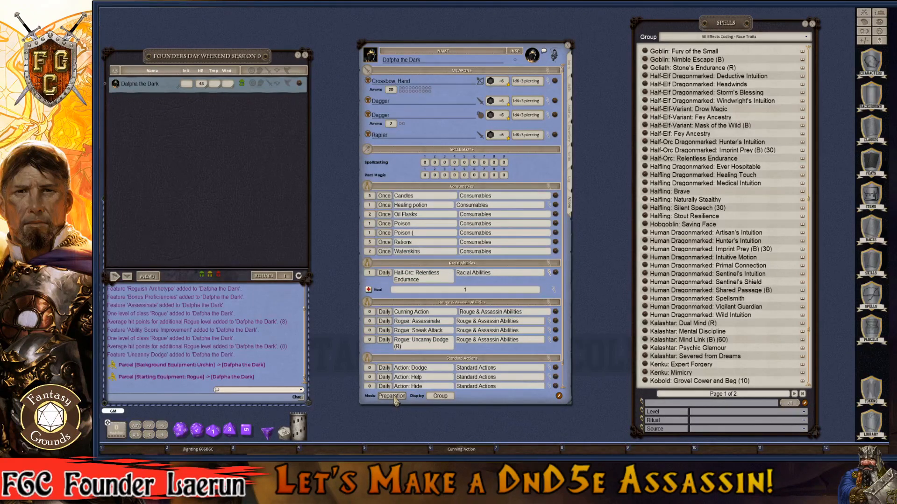
{"action": "scroll", "coordinate": [378, 322], "scroll_direction": "down", "scroll_amount": 2}
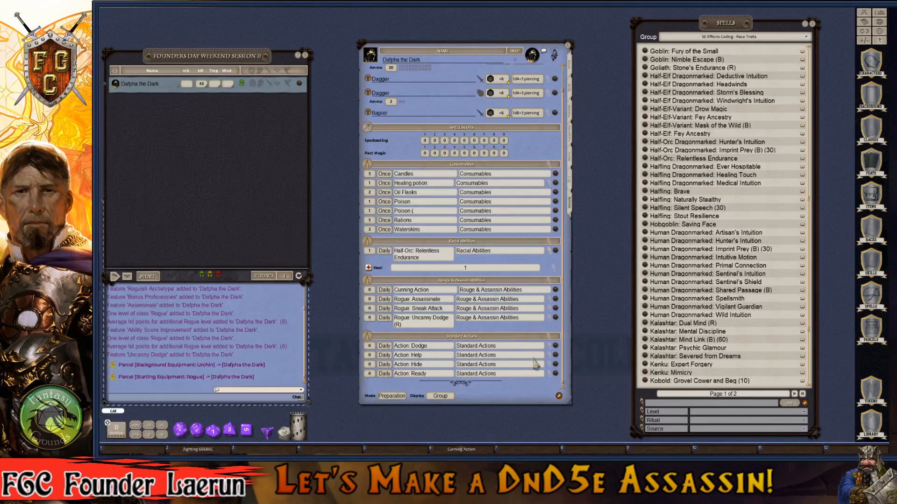
{"action": "key", "text": "ctrl"}
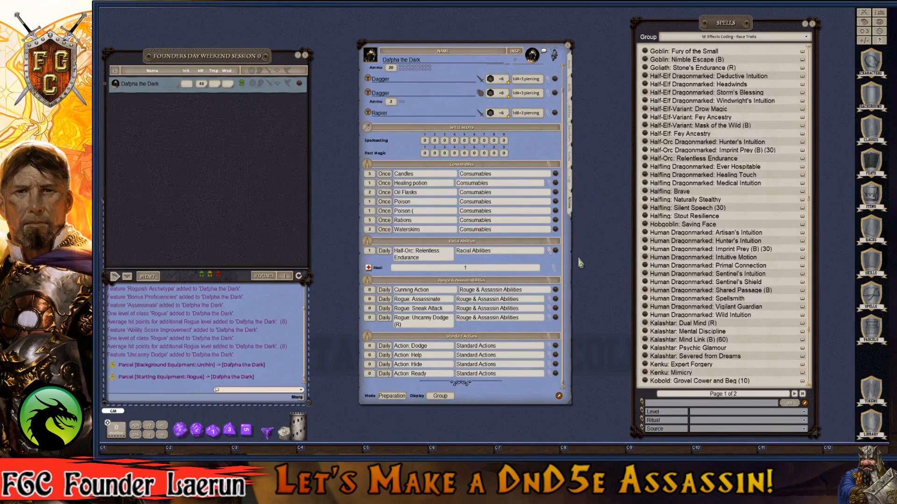
{"action": "left_click", "coordinate": [570, 68]}
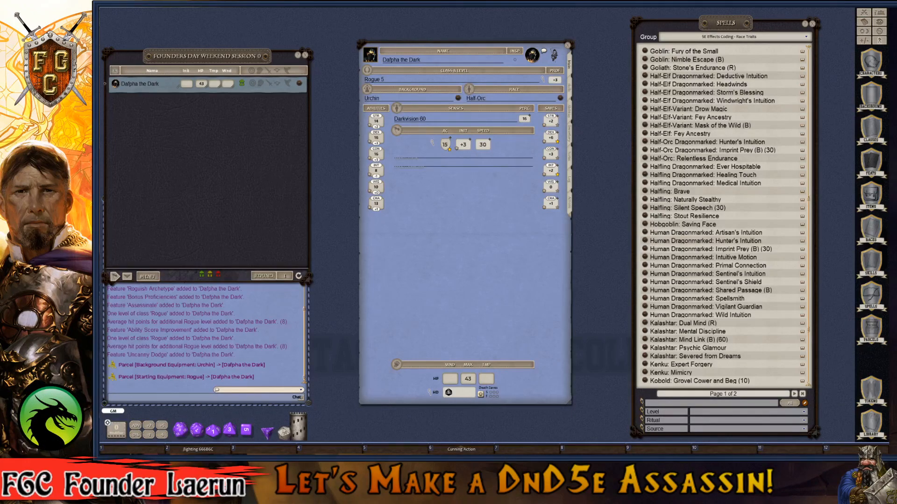
{"action": "key", "text": "ctrl"}
{"action": "key", "text": "ctrl"}
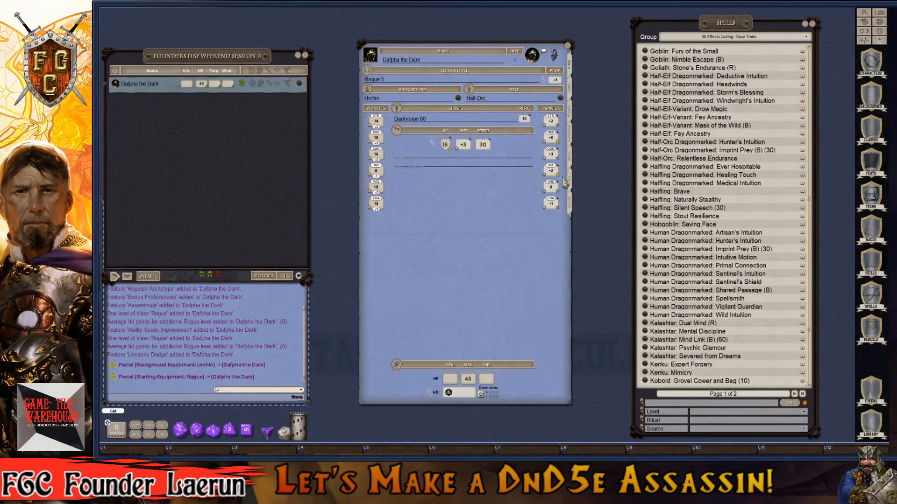
{"action": "left_click", "coordinate": [574, 208]}
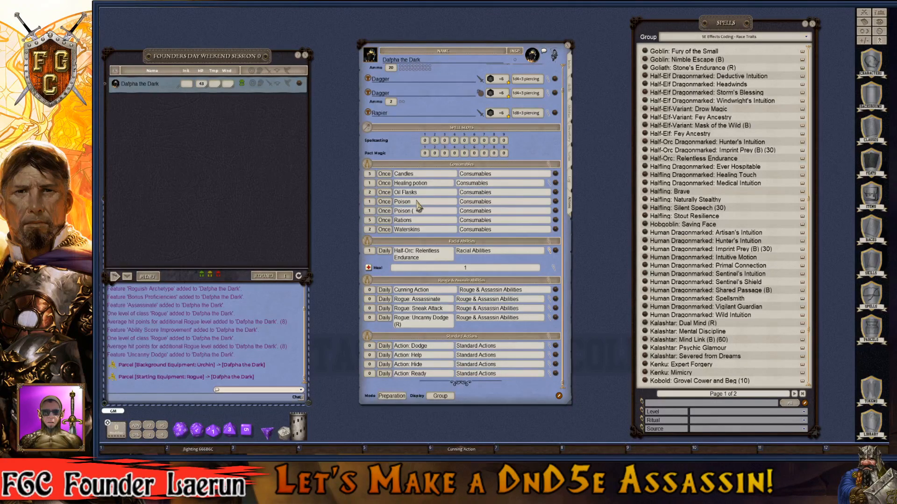
- Add an effect action to the Poison entry in the Consumables group
{"action": "right_click", "coordinate": [417, 205]}
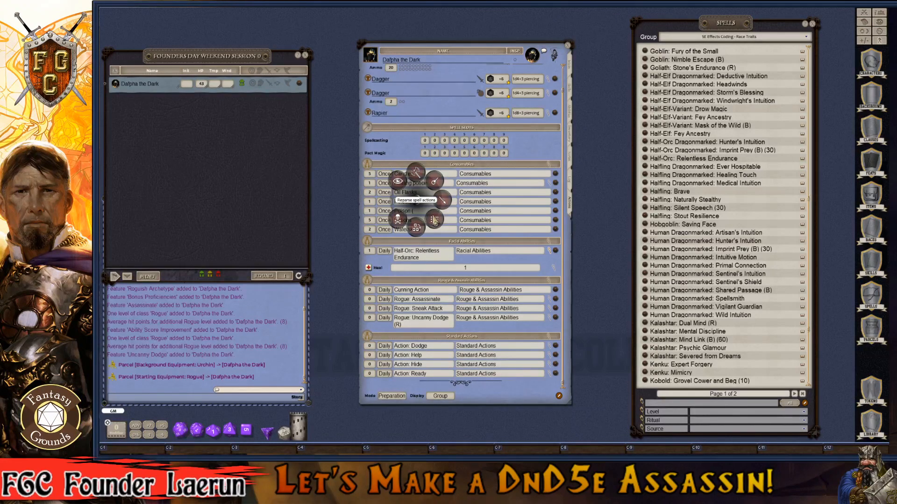
{"action": "left_click", "coordinate": [443, 204]}
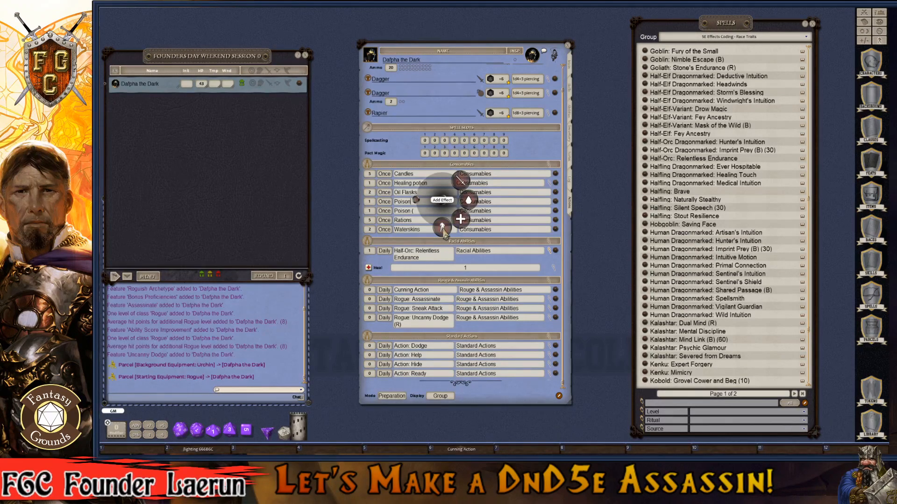
{"action": "left_click", "coordinate": [442, 228]}
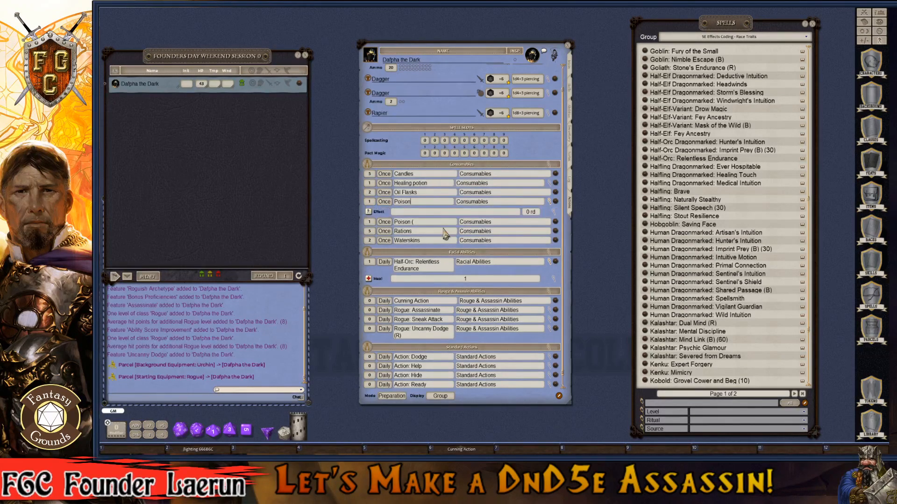
{"action": "left_click", "coordinate": [554, 213]}
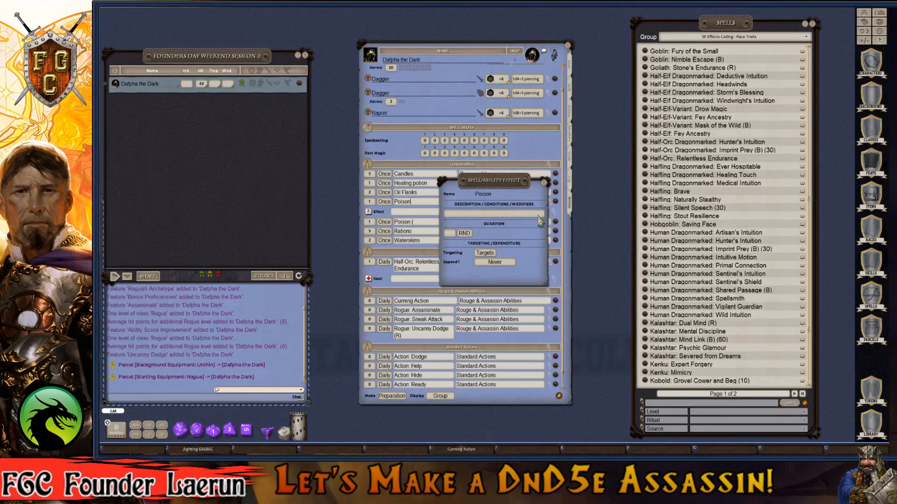
{"action": "left_click", "coordinate": [545, 182]}
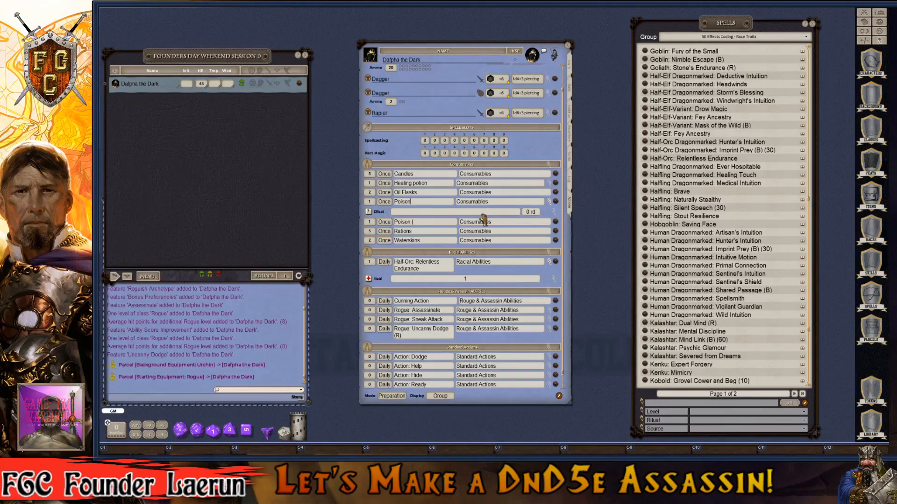
- Open the new Poison effect's details and enter Standard Poison as its description
{"action": "left_click", "coordinate": [554, 213]}
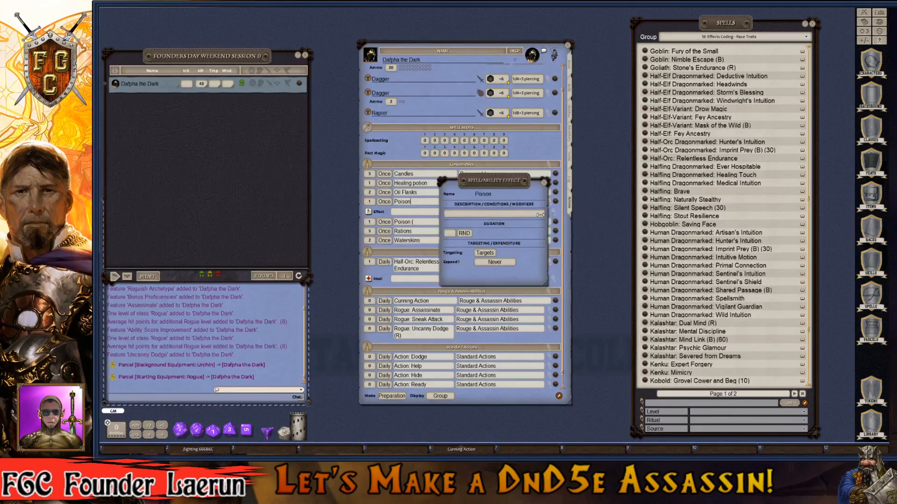
{"action": "left_click", "coordinate": [475, 215]}
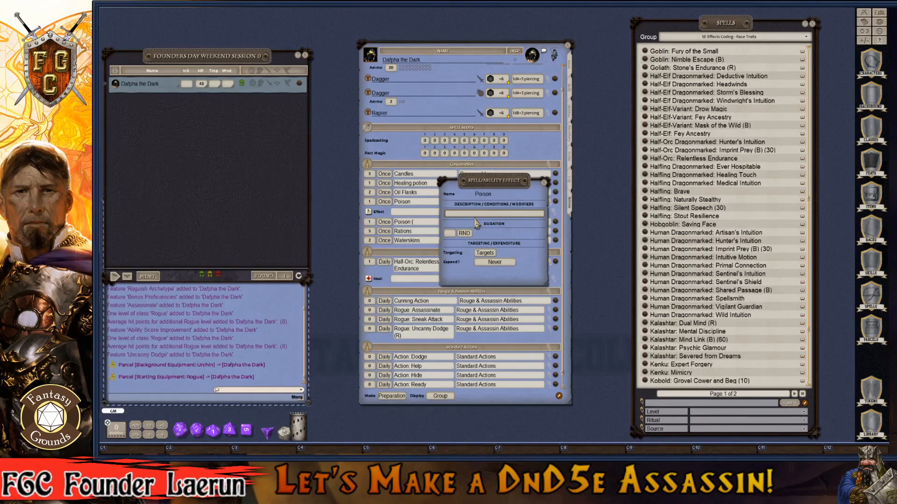
{"action": "type", "text": "Sl"}
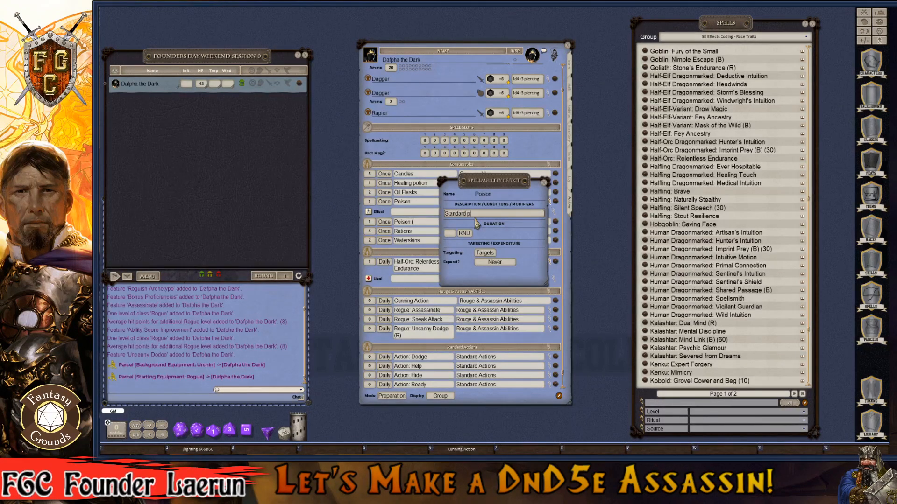
{"action": "type", "text": "andard poiso"}
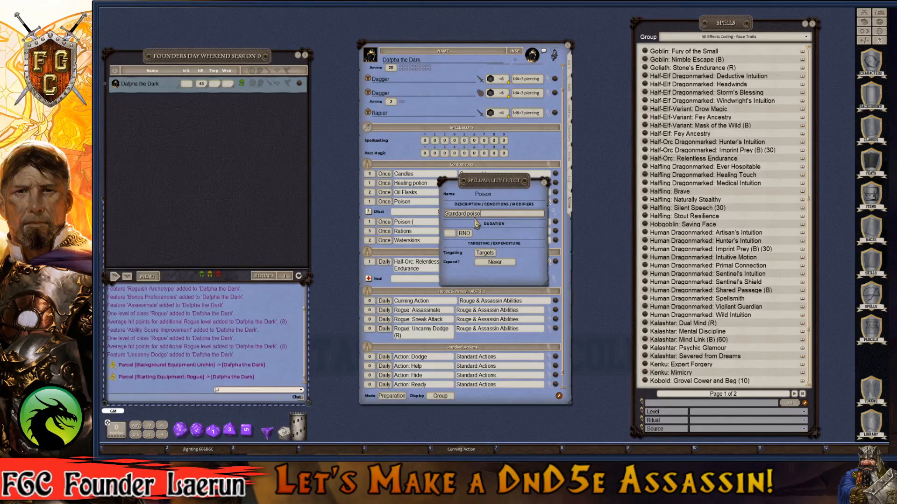
{"action": "type", "text": "nPo"}
{"action": "key", "text": "ctrl"}
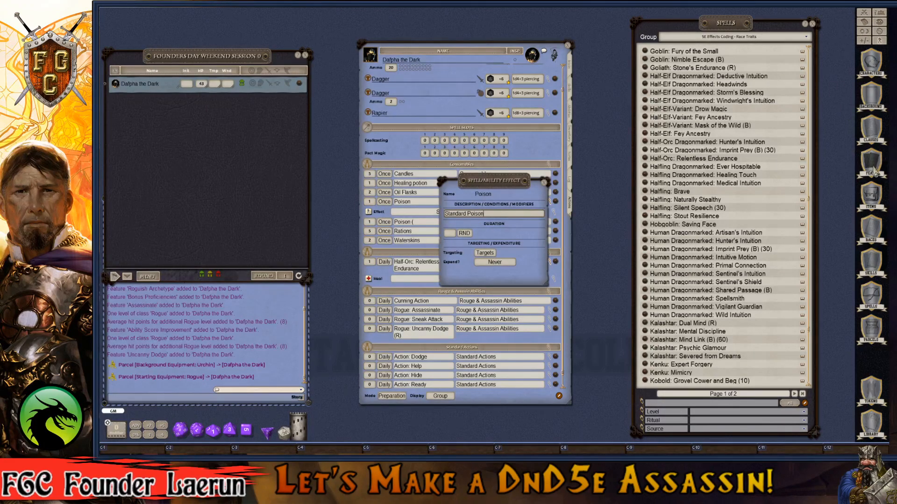
- Open the items list and search it for poison
{"action": "left_click", "coordinate": [872, 212]}
{"action": "double_click", "coordinate": [607, 373]}
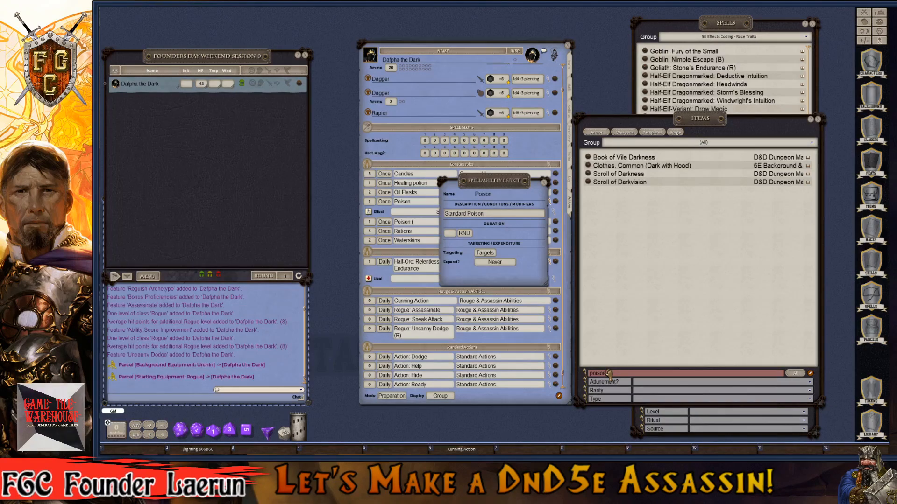
{"action": "key", "text": "Return"}
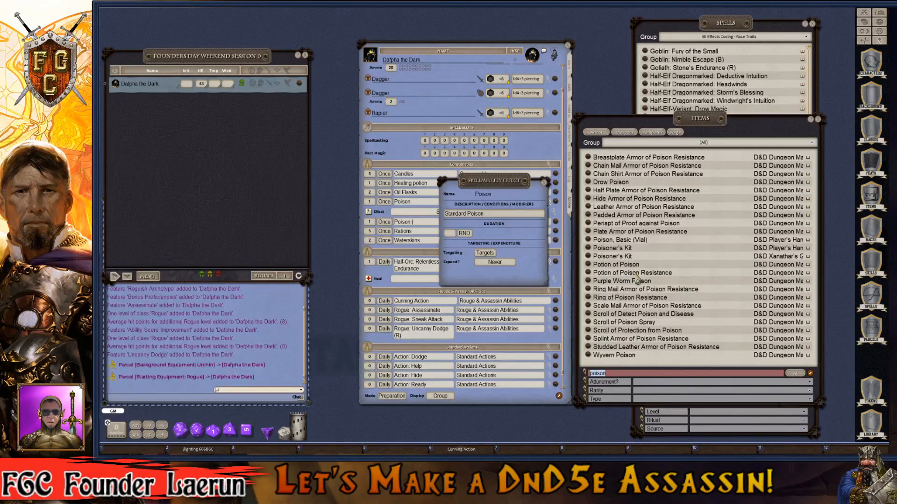
{"action": "key", "text": "ctrl"}
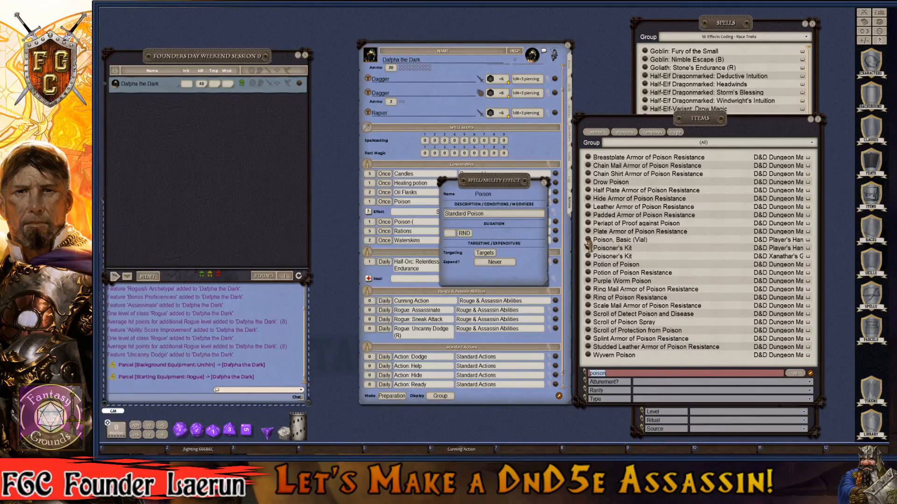
- Open the Poison, Basic (Vial) item and read its rules for application, saving throw, damage and duration
{"action": "left_click", "coordinate": [587, 240]}
{"action": "left_click_drag", "start_coordinate": [527, 183], "coordinate": [724, 194]}
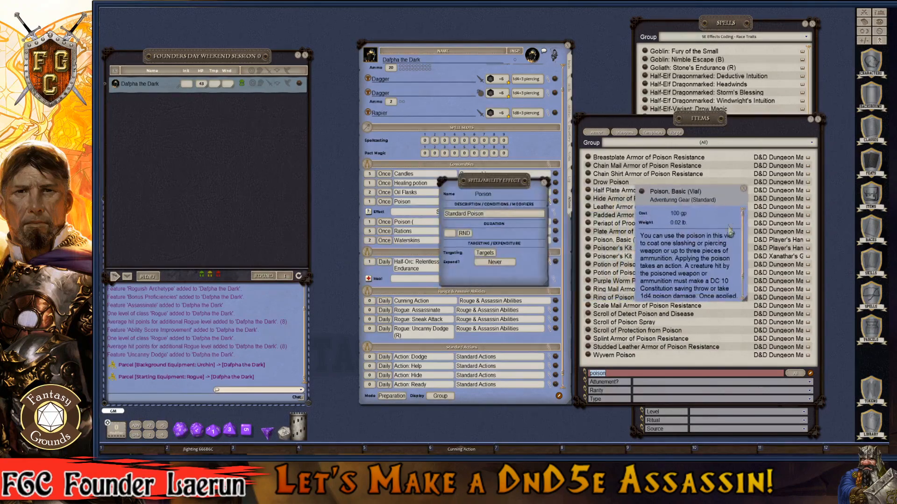
{"action": "scroll", "coordinate": [714, 262], "scroll_direction": "down", "scroll_amount": 1}
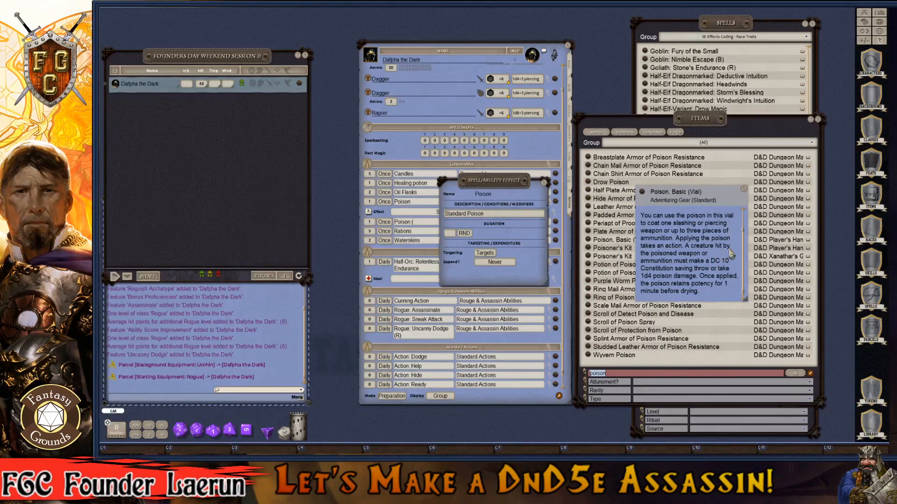
{"action": "key", "text": "ctrl"}
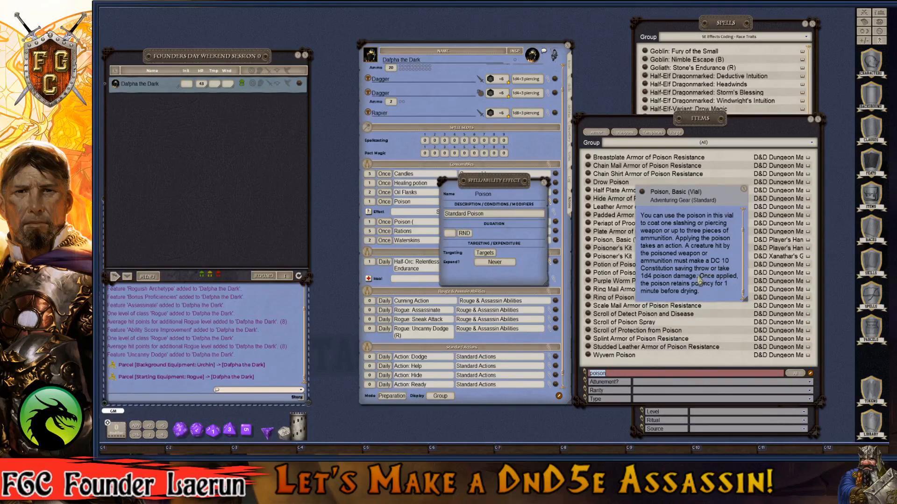
{"action": "scroll", "coordinate": [664, 292], "scroll_direction": "down", "scroll_amount": 1}
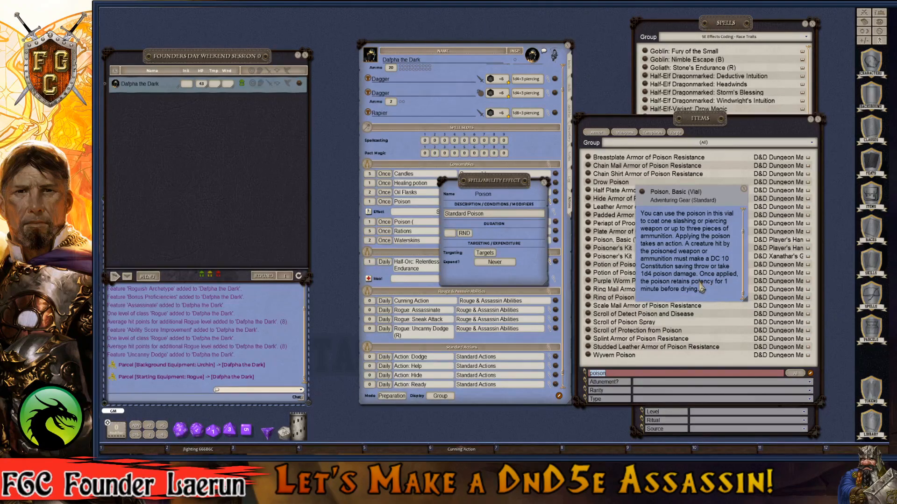
{"action": "key", "text": "ctrl"}
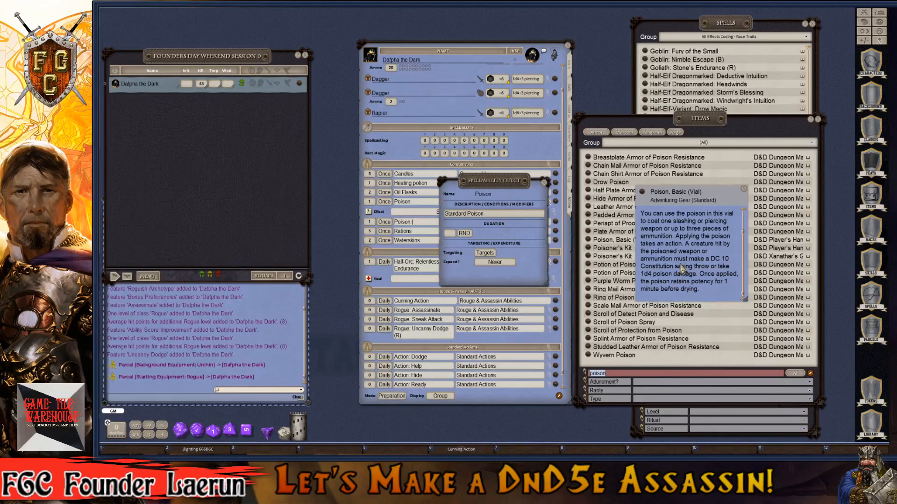
{"action": "scroll", "coordinate": [679, 270], "scroll_direction": "up", "scroll_amount": 2}
{"action": "scroll", "coordinate": [679, 270], "scroll_direction": "down", "scroll_amount": 2}
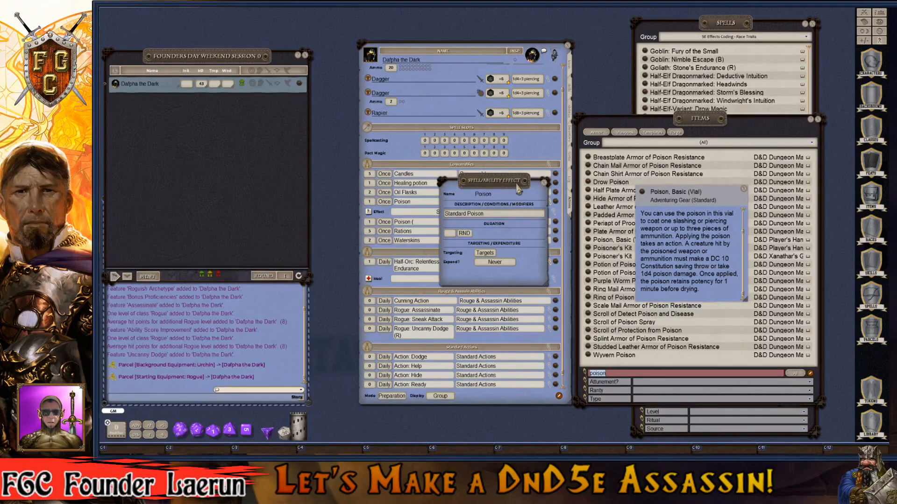
- Move the effect window clear of the character sheet's powers and extend the description to Standard Poison (Action)
{"action": "left_click_drag", "start_coordinate": [517, 188], "coordinate": [318, 181]}
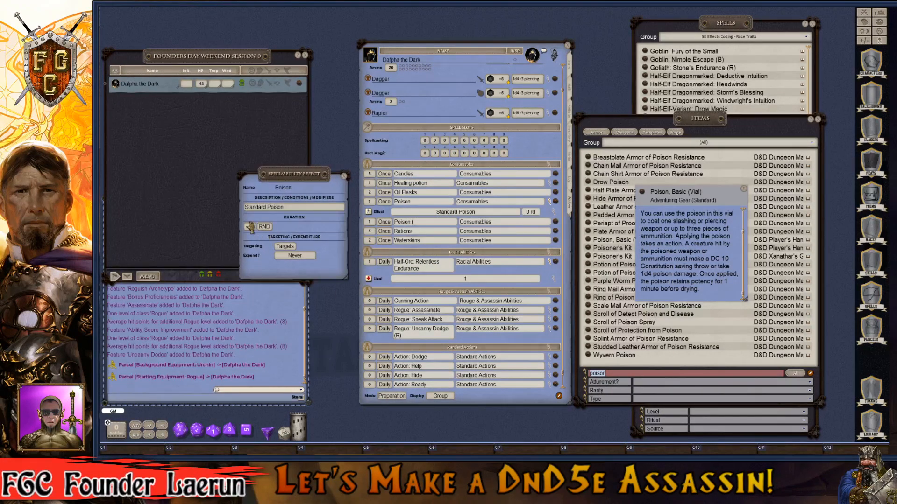
{"action": "left_click", "coordinate": [302, 207]}
{"action": "type", "text": "("}
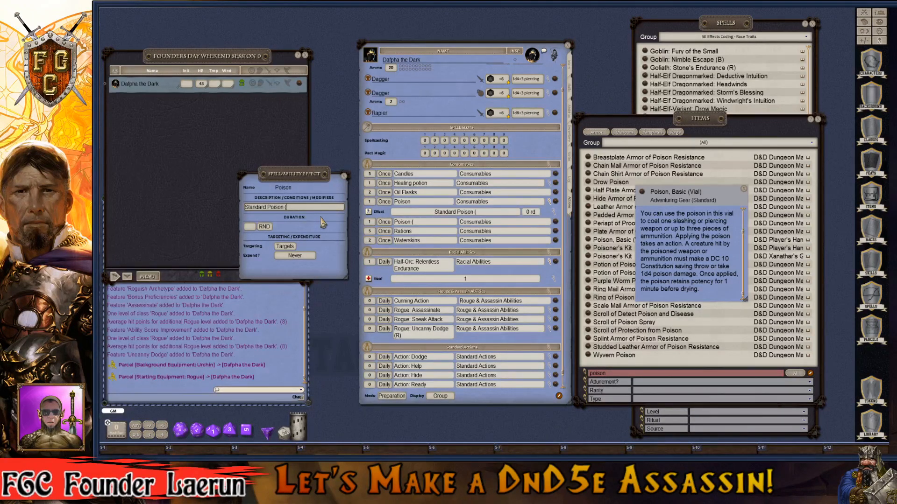
{"action": "type", "text": "Action"}
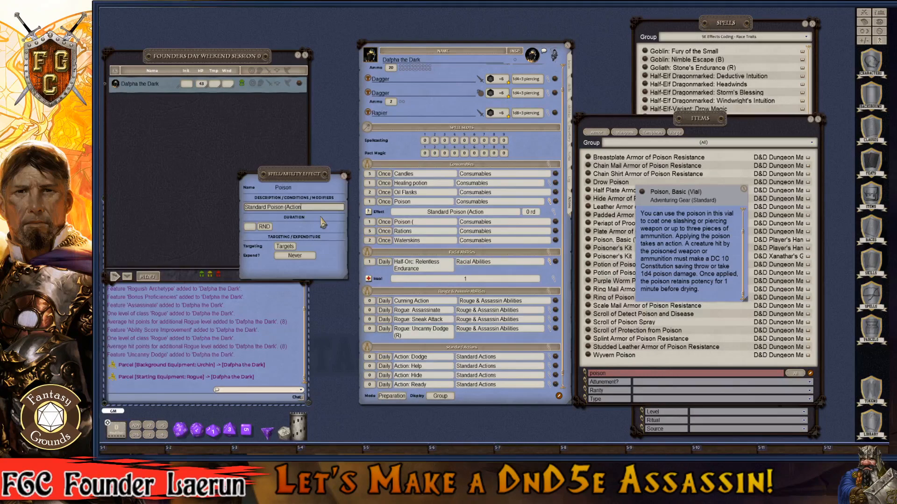
{"action": "type", "text": ")"}
{"action": "key", "text": "ctrl"}
{"action": "key", "text": "ctrl"}
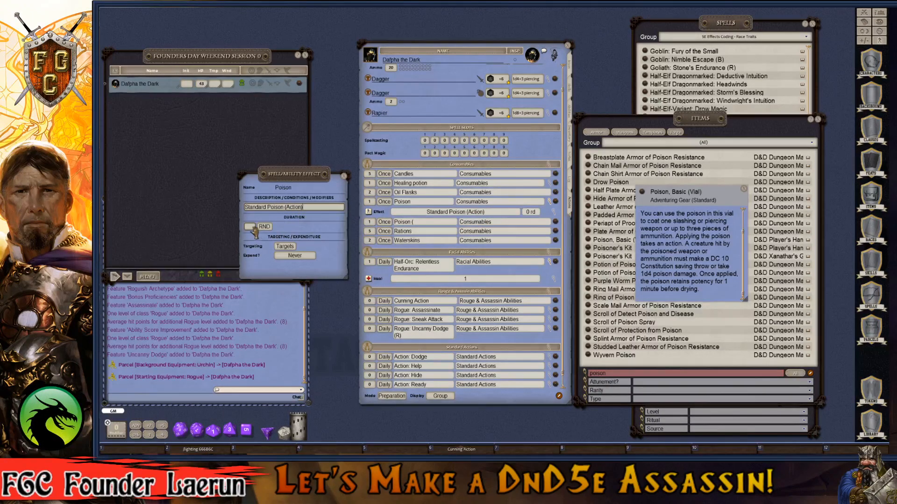
- Set the Poison effect's duration to 1 minute
{"action": "key", "text": "ctrl"}
{"action": "key", "text": "ctrl"}
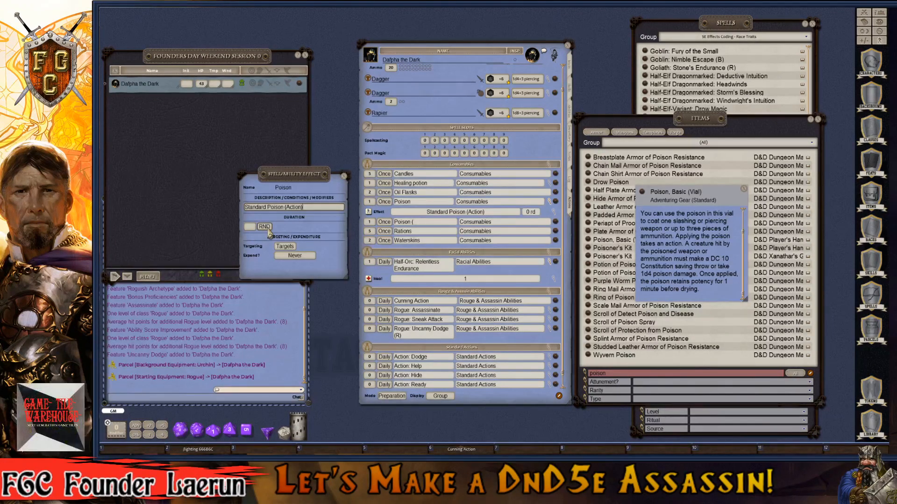
{"action": "left_click", "coordinate": [251, 228]}
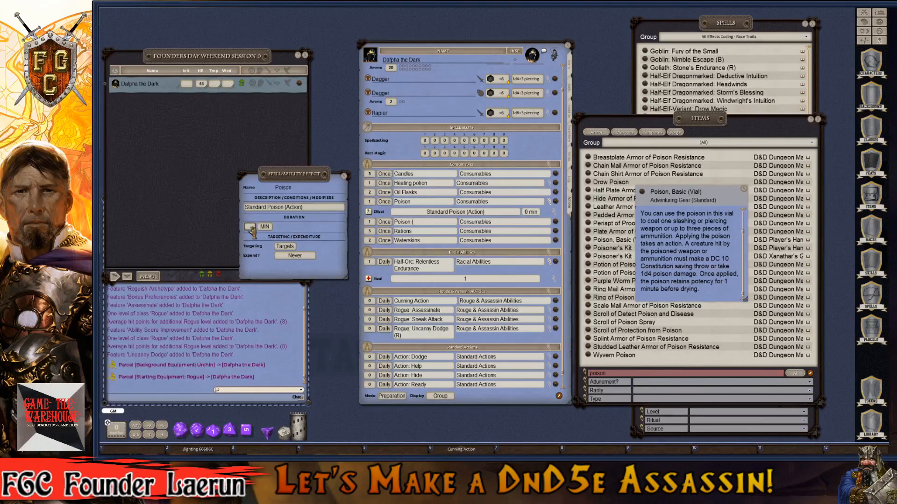
{"action": "type", "text": "1"}
{"action": "key", "text": "ctrl"}
{"action": "key", "text": "ctrl"}
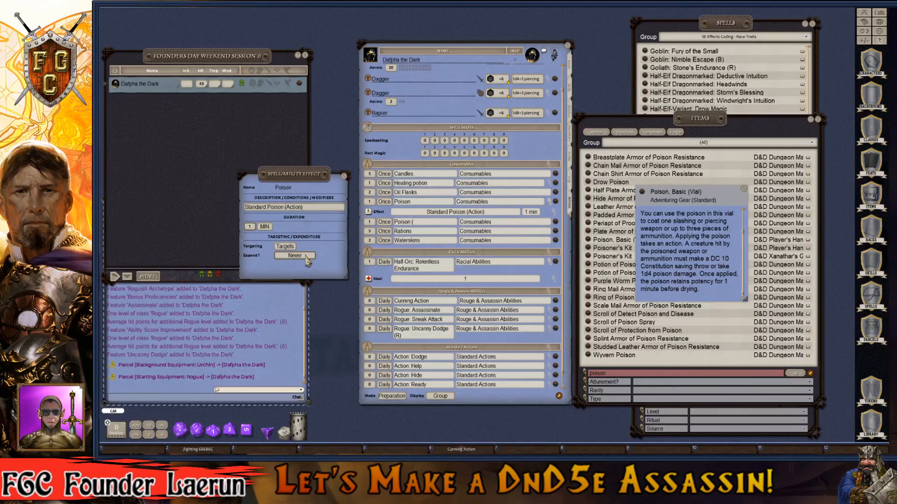
{"action": "left_click", "coordinate": [307, 258]}
{"action": "left_click", "coordinate": [306, 257]}
{"action": "left_click", "coordinate": [307, 258]}
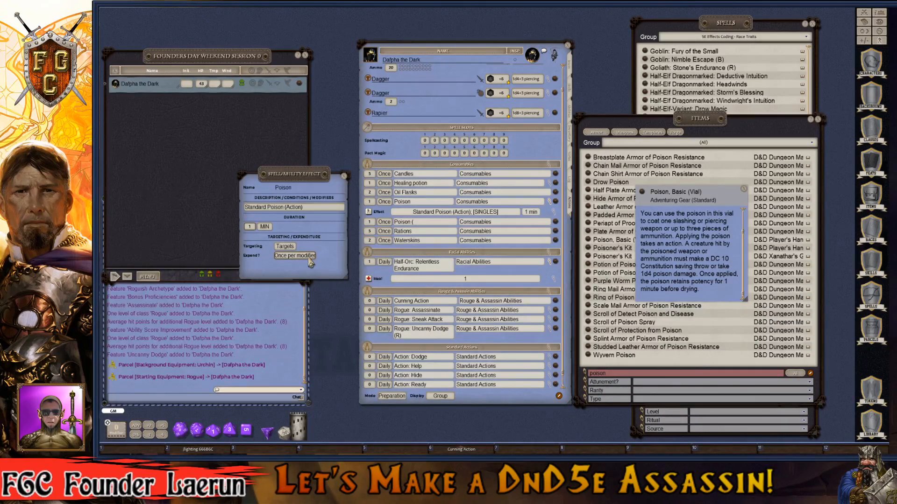
{"action": "left_click", "coordinate": [308, 259]}
{"action": "key", "text": "ctrl"}
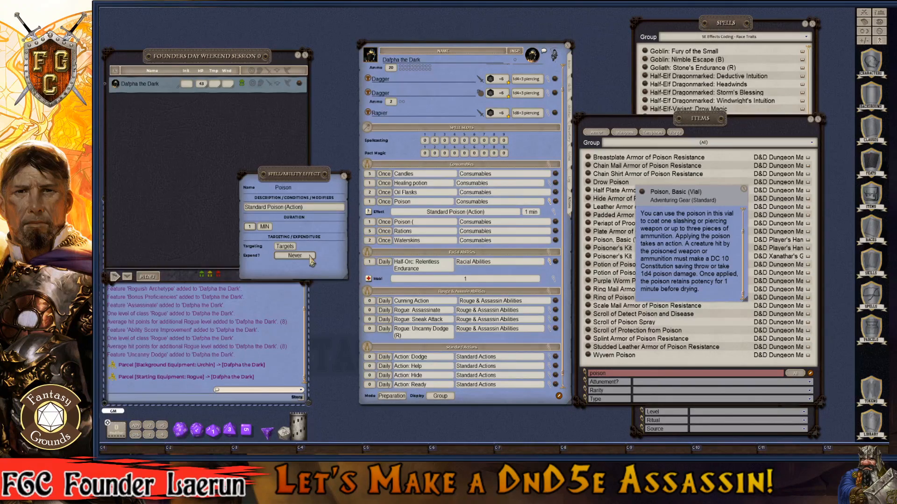
{"action": "key", "text": "ctrl"}
- Add the damage modifier DMG: 1d4 after Standard Poison (Action) in the Poison effect's description and close the effect's settings
{"action": "left_click", "coordinate": [314, 210]}
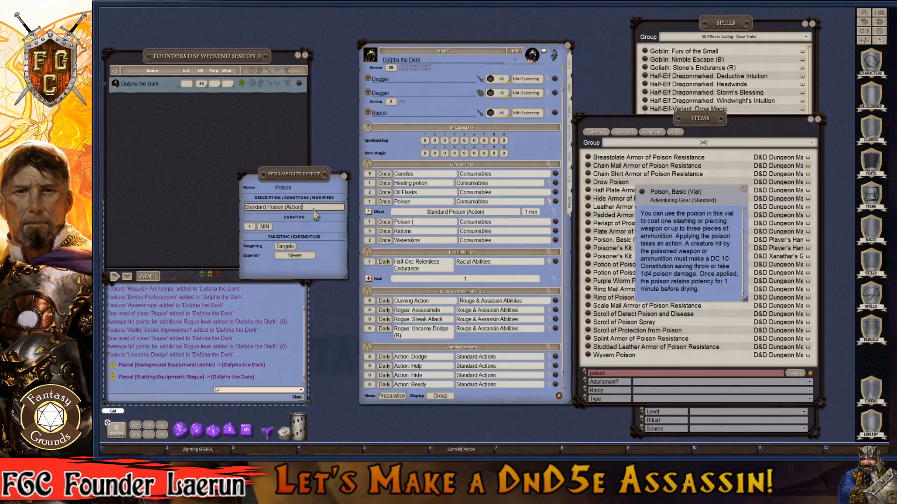
{"action": "type", "text": ":"}
{"action": "key", "text": "ctrl"}
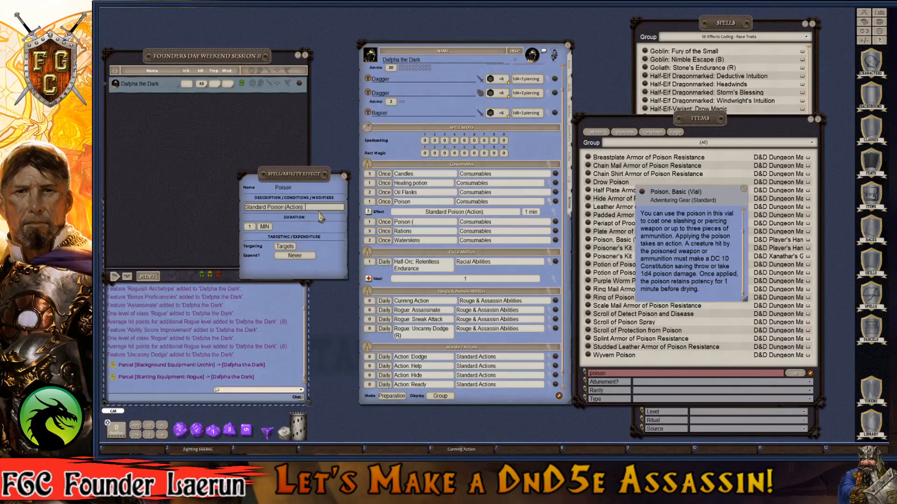
{"action": "key", "text": "ctrl"}
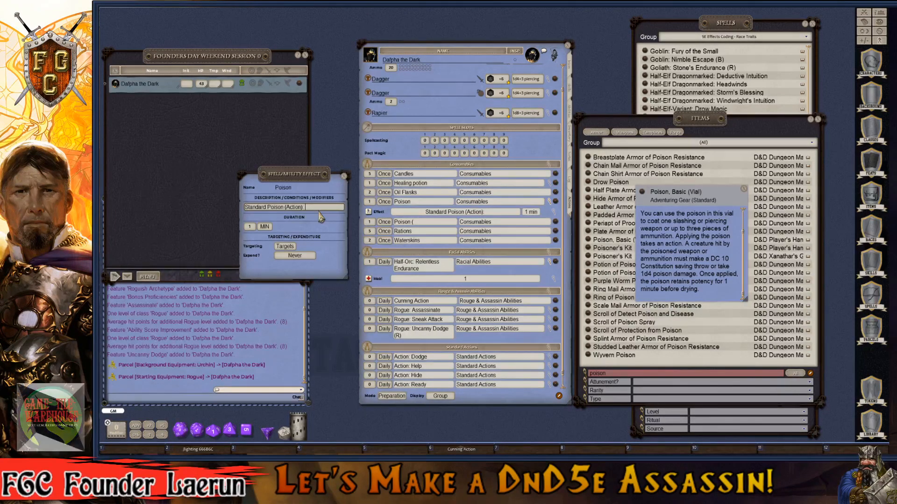
{"action": "key", "text": "ctrl"}
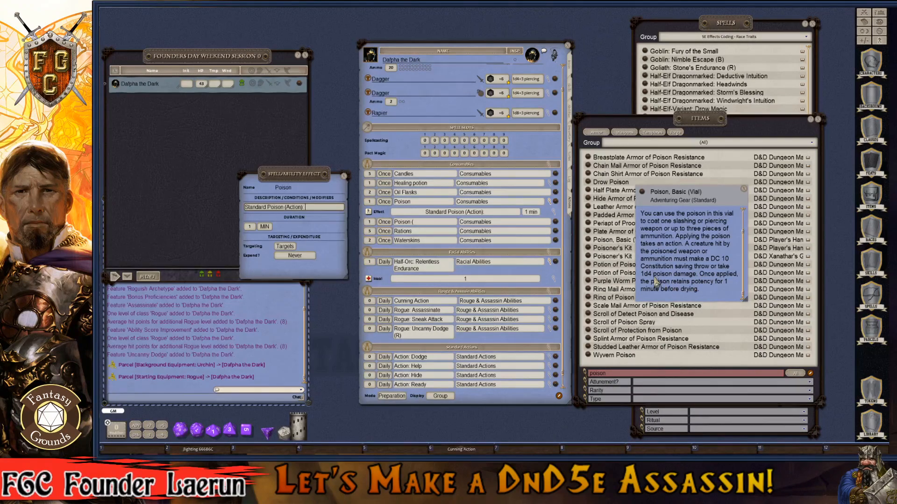
{"action": "key", "text": "ctrl"}
{"action": "type", "text": "DMG: 1"}
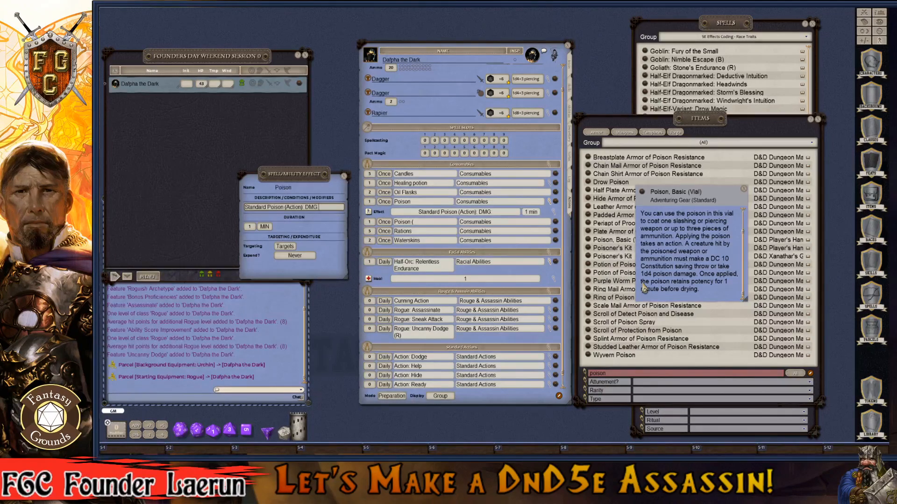
{"action": "type", "text": "d"}
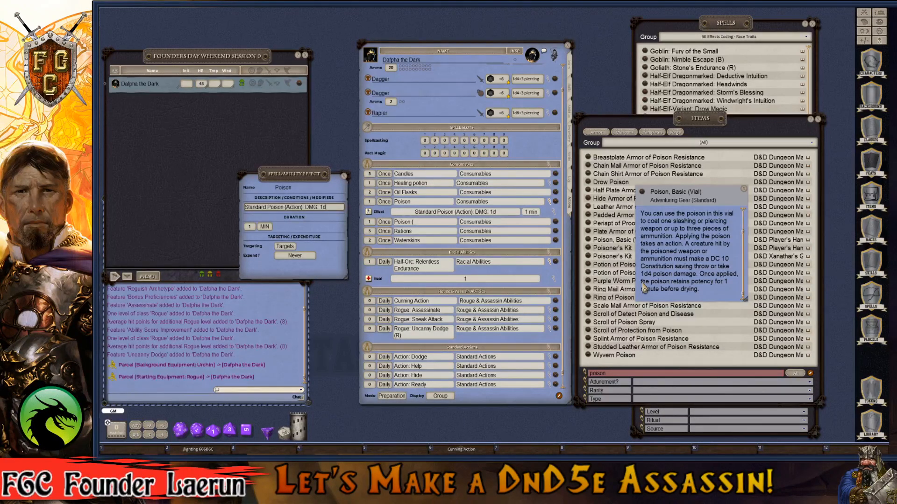
{"action": "type", "text": "4"}
{"action": "key", "text": "ctrl"}
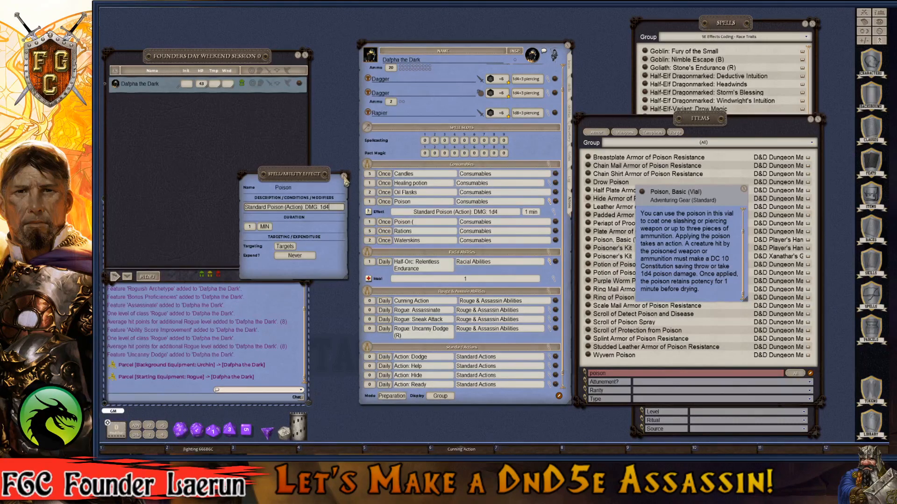
{"action": "left_click", "coordinate": [345, 177]}
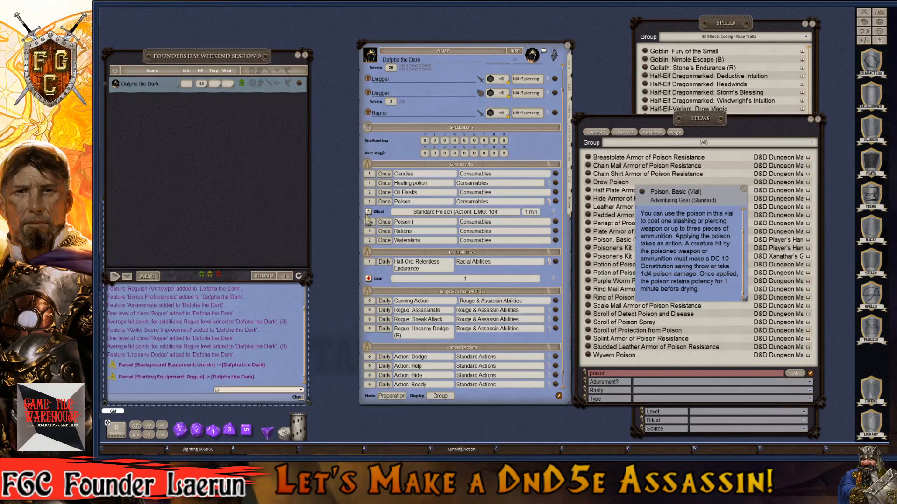
- Collapse the Poison entry's details and switch the powers list to Combat mode with the Actions display
{"action": "left_click", "coordinate": [549, 202]}
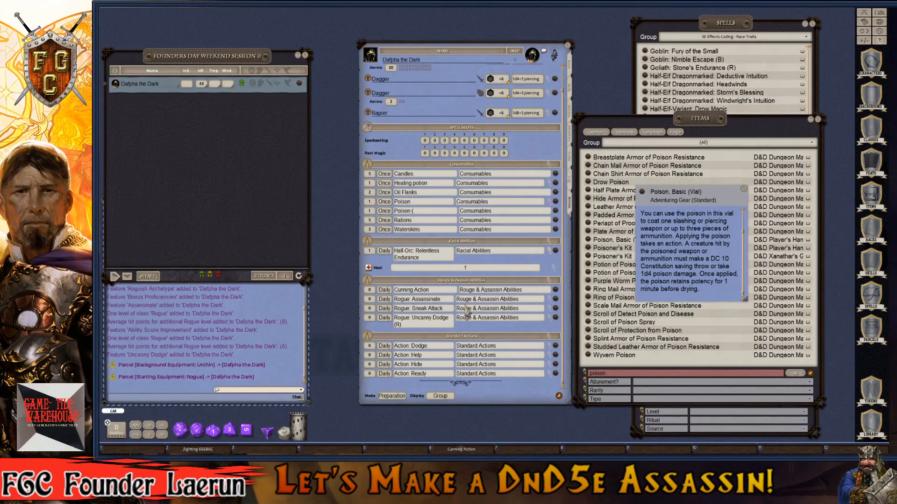
{"action": "left_click", "coordinate": [393, 397]}
{"action": "left_click", "coordinate": [444, 396]}
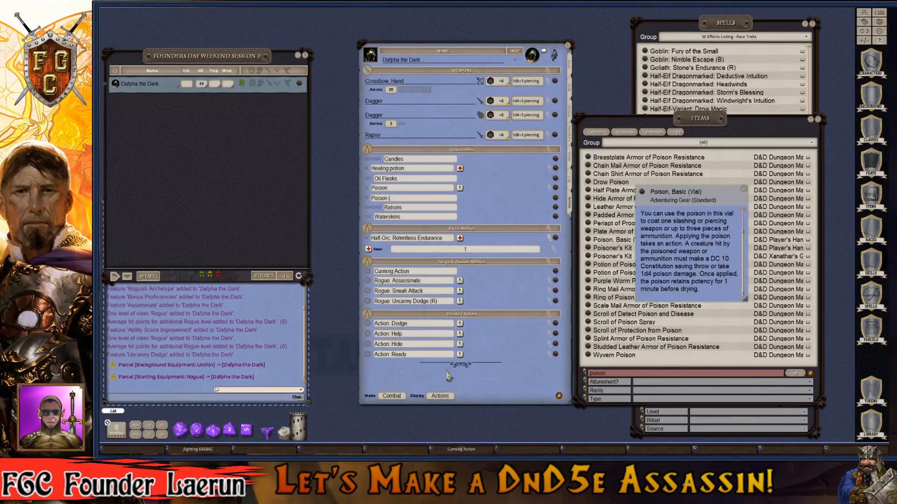
- Apply the Poison consumable's effect to the assassin in the combat tracker
{"action": "key", "text": "ctrl"}
{"action": "key", "text": "ctrl"}
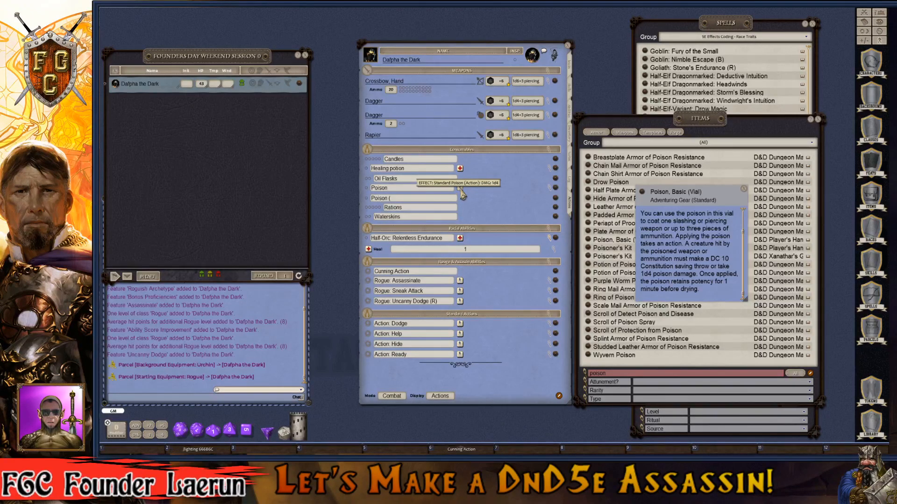
{"action": "left_click_drag", "start_coordinate": [460, 188], "coordinate": [171, 92]}
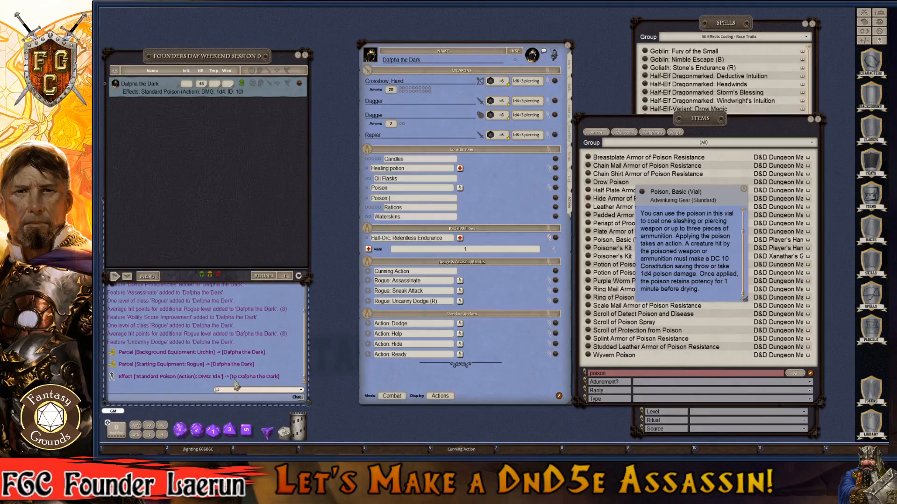
{"action": "key", "text": "ctrl"}
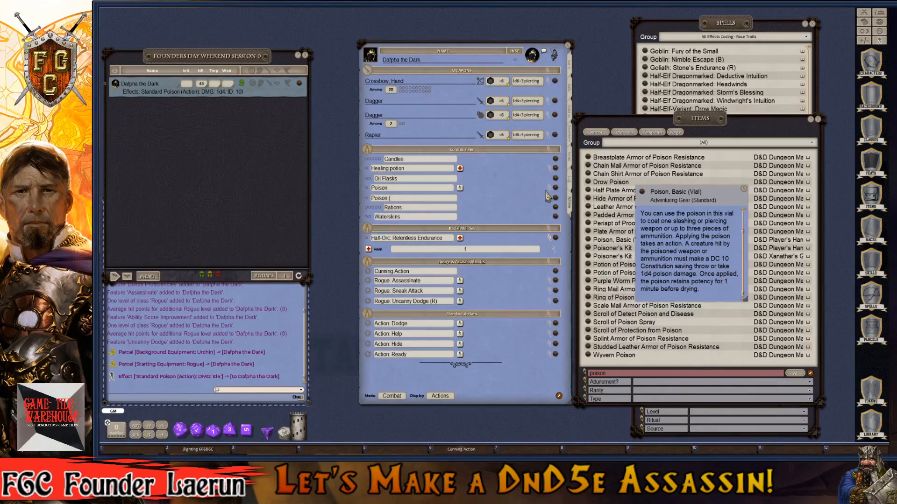
{"action": "key", "text": "ctrl"}
{"action": "key", "text": "ctrl"}
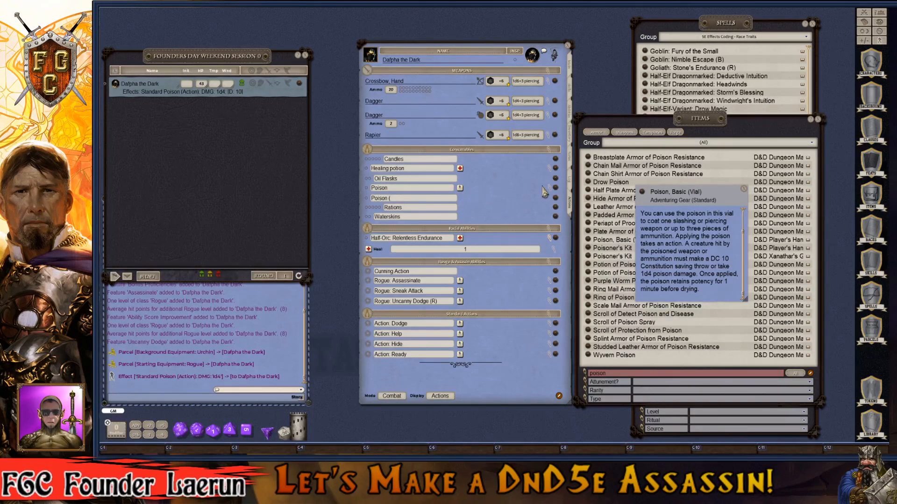
- Reopen the Poison effect's settings, make its description read Standard Poison (Action) followed by Poisoned instead of the damage modifier, and close them
{"action": "left_click", "coordinate": [550, 190]}
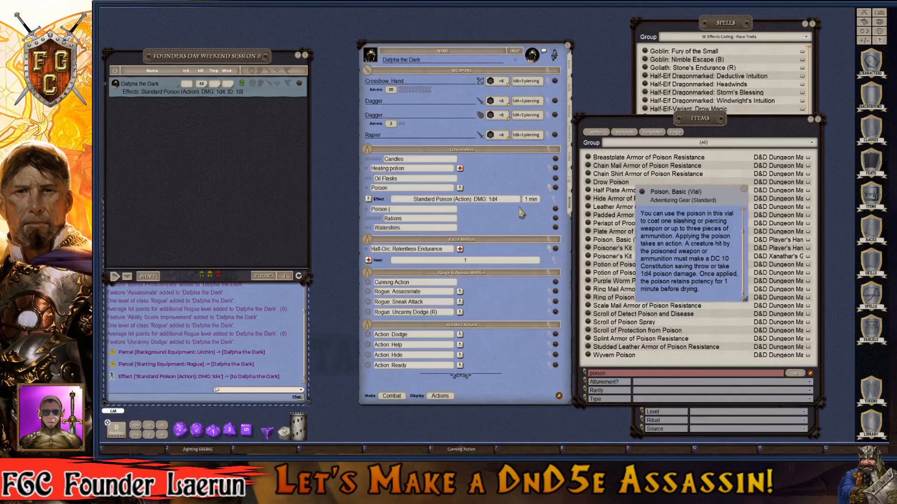
{"action": "left_click", "coordinate": [552, 206]}
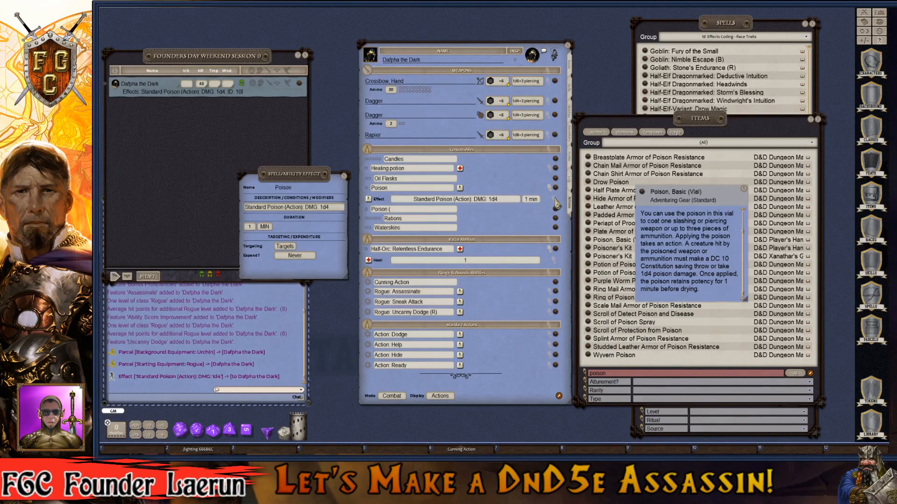
{"action": "left_click", "coordinate": [340, 209]}
{"action": "key", "text": "BackSpace"}
{"action": "key", "text": "BackSpace"}
{"action": "key", "text": "BackSpace"}
{"action": "key", "text": "BackSpace"}
{"action": "key", "text": "BackSpace"}
{"action": "key", "text": "BackSpace"}
{"action": "key", "text": "BackSpace"}
{"action": "key", "text": "BackSpace"}
{"action": "key", "text": "BackSpace"}
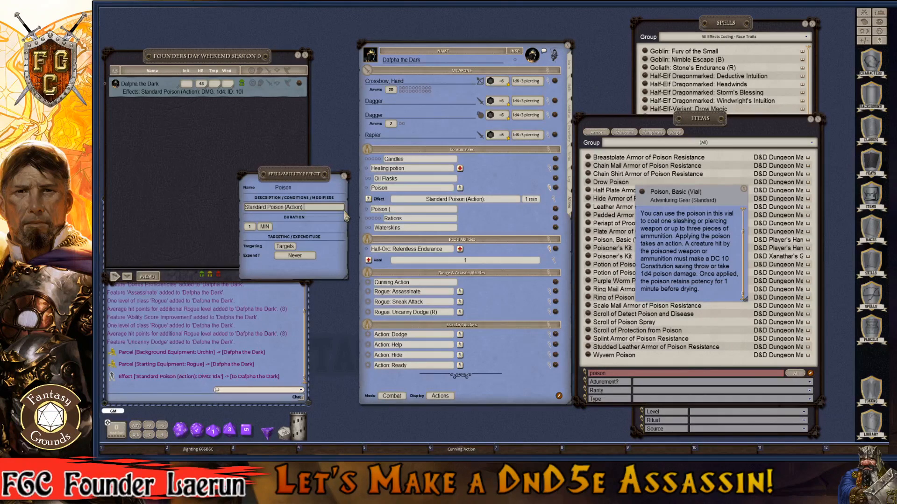
{"action": "type", "text": "Poisoned"}
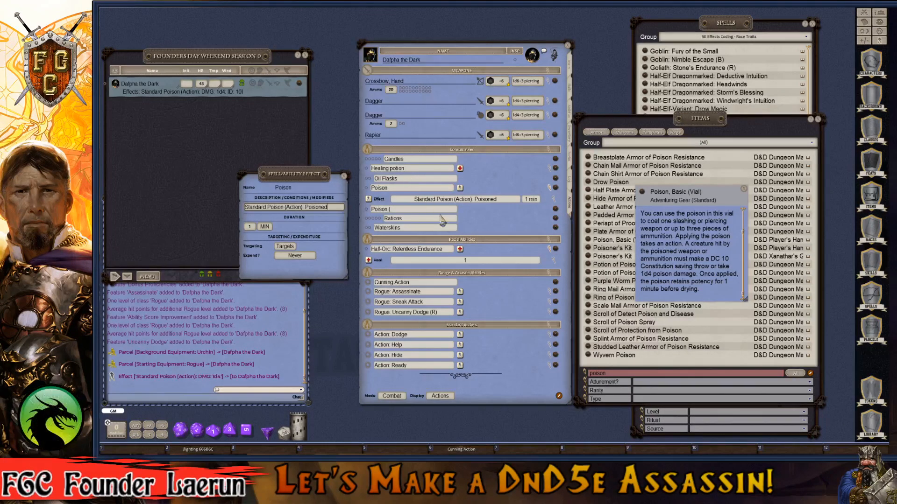
{"action": "key", "text": "ctrl"}
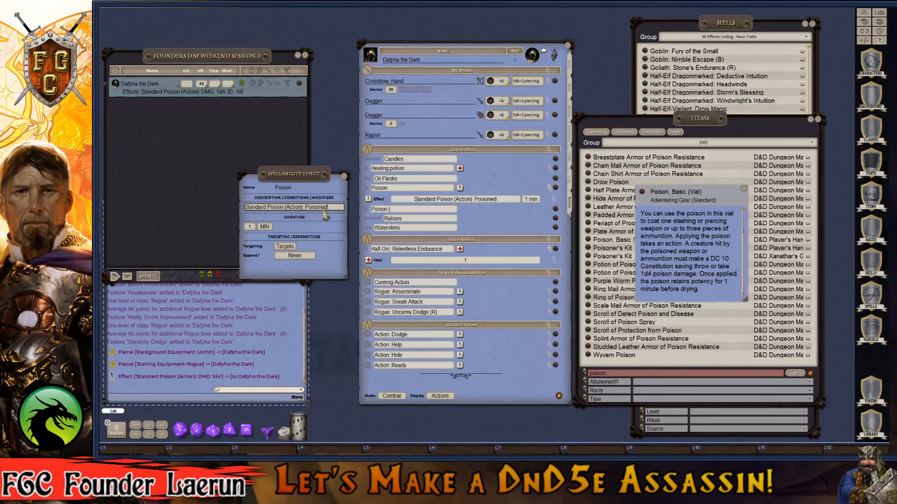
{"action": "left_click", "coordinate": [344, 177]}
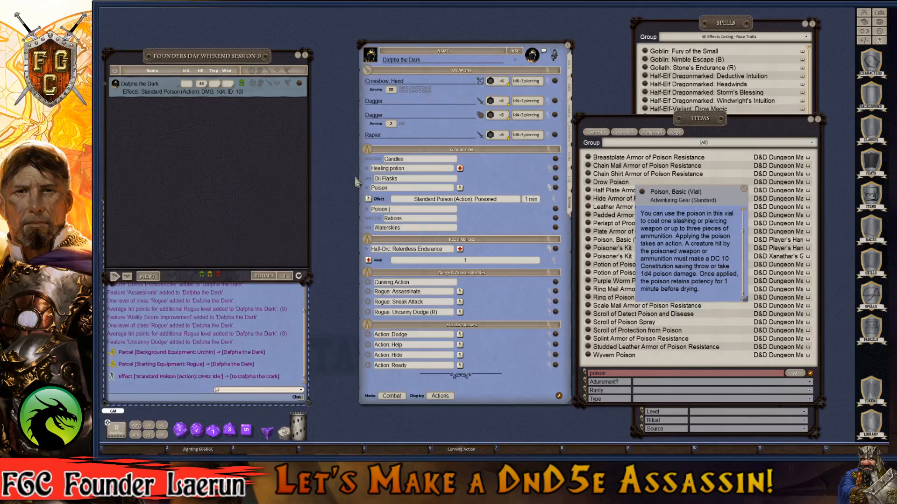
- Expand the assassin's effects in the combat tracker and delete the applied Standard Poison effect
{"action": "left_click", "coordinate": [289, 83]}
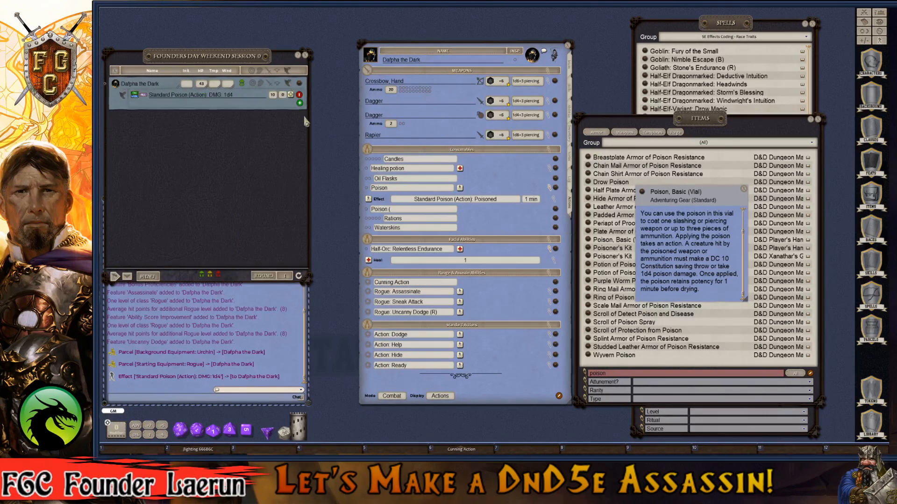
{"action": "left_click", "coordinate": [299, 96]}
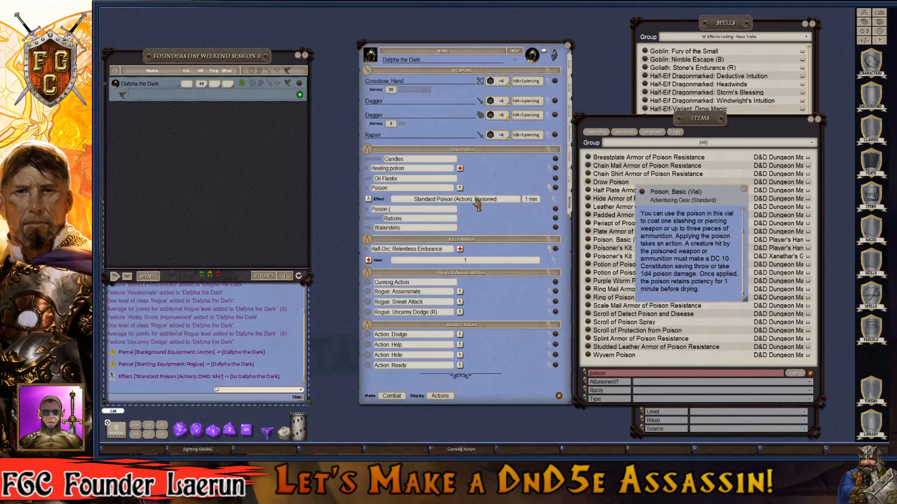
- Add a cast action to the Poison consumable
{"action": "right_click", "coordinate": [404, 192]}
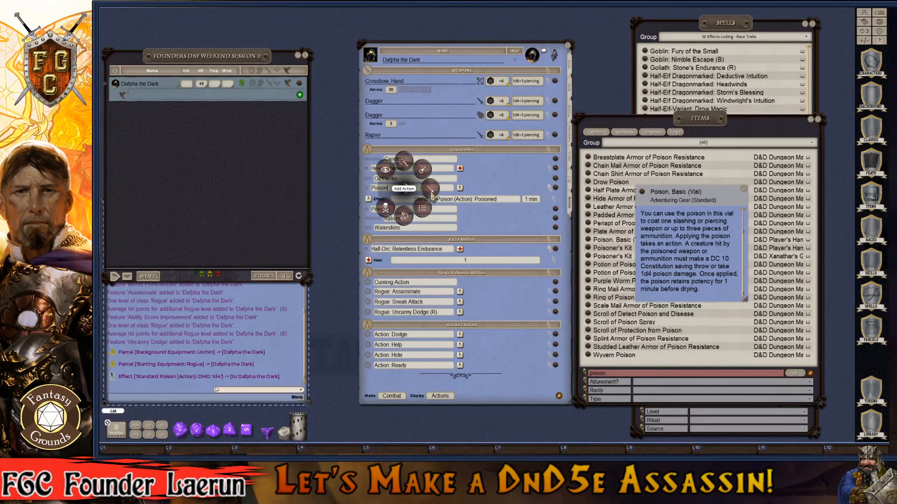
{"action": "left_click", "coordinate": [431, 190]}
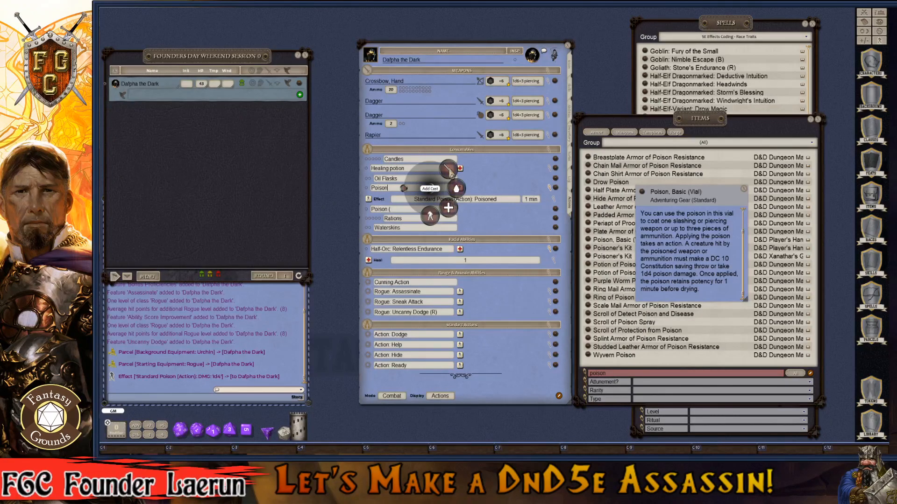
{"action": "left_click", "coordinate": [450, 172]}
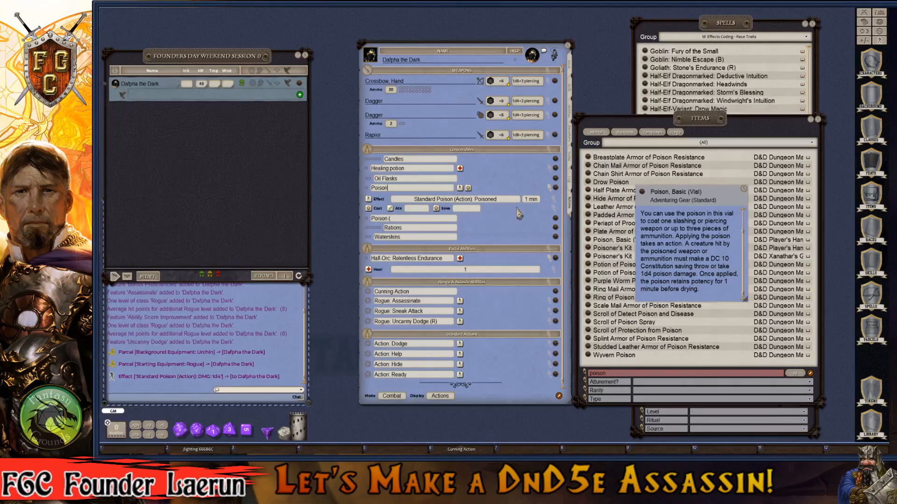
- Set the Poison cast action's save to Con with a fixed DC of 10, leaving no damage reduction on a save
{"action": "key", "text": "ctrl"}
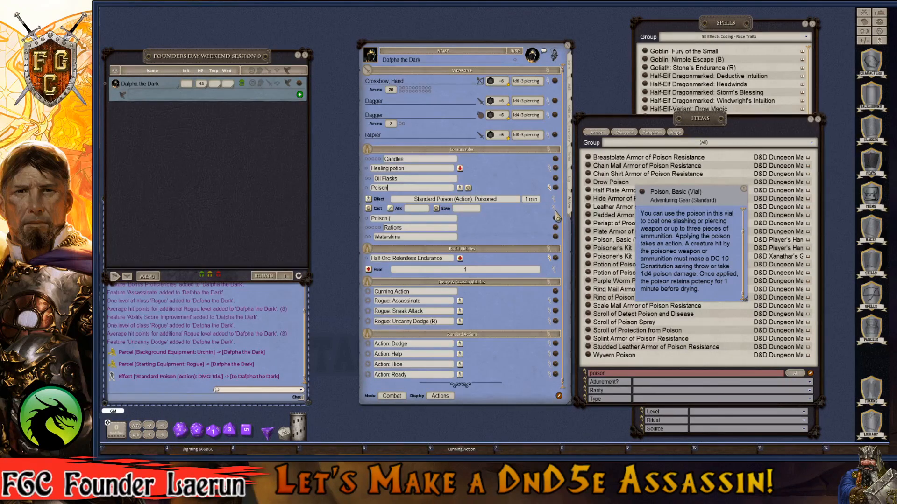
{"action": "left_click", "coordinate": [553, 209]}
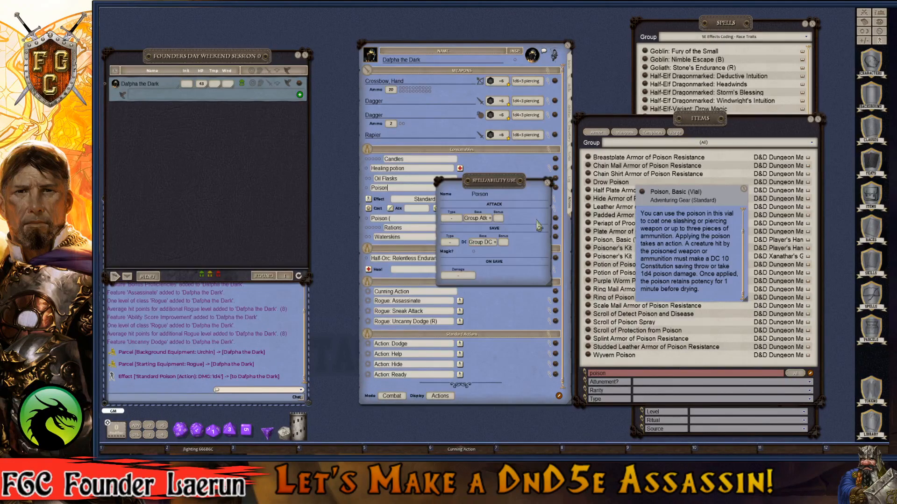
{"action": "left_click", "coordinate": [450, 242]}
{"action": "key", "text": "ctrl"}
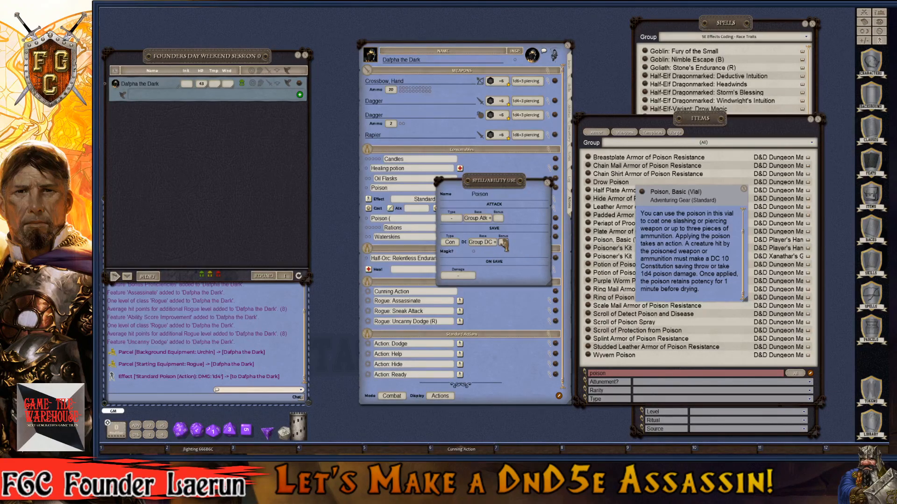
{"action": "left_click", "coordinate": [495, 243]}
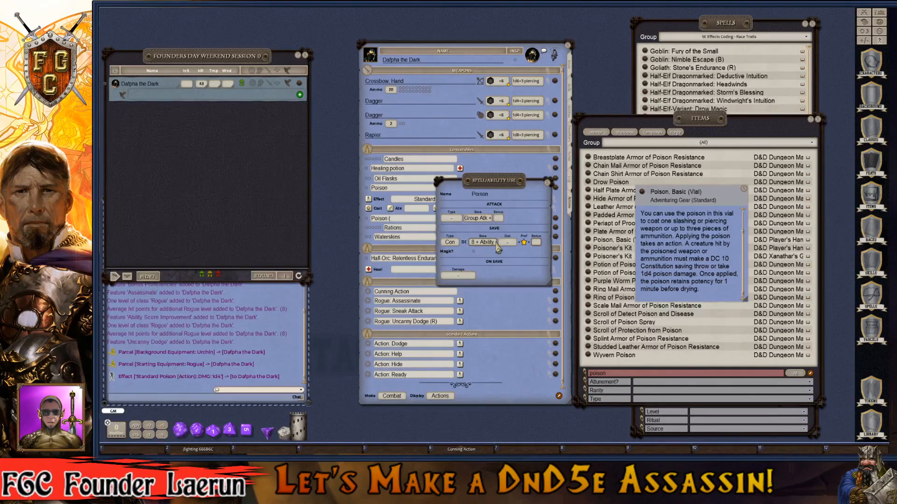
{"action": "left_click", "coordinate": [495, 243]}
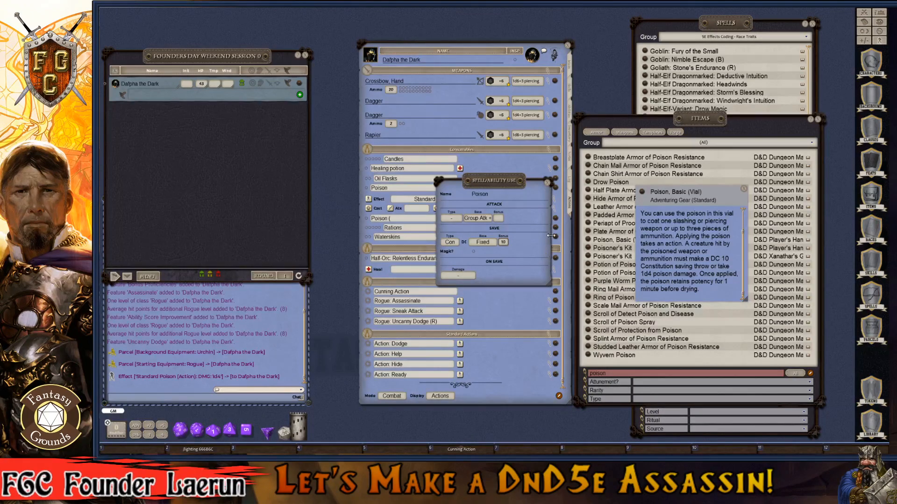
{"action": "left_click", "coordinate": [459, 276]}
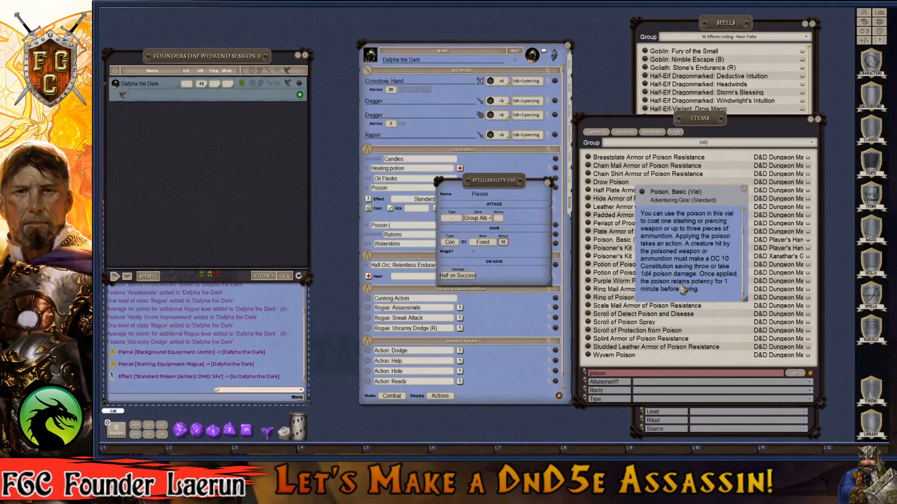
{"action": "left_click", "coordinate": [460, 276]}
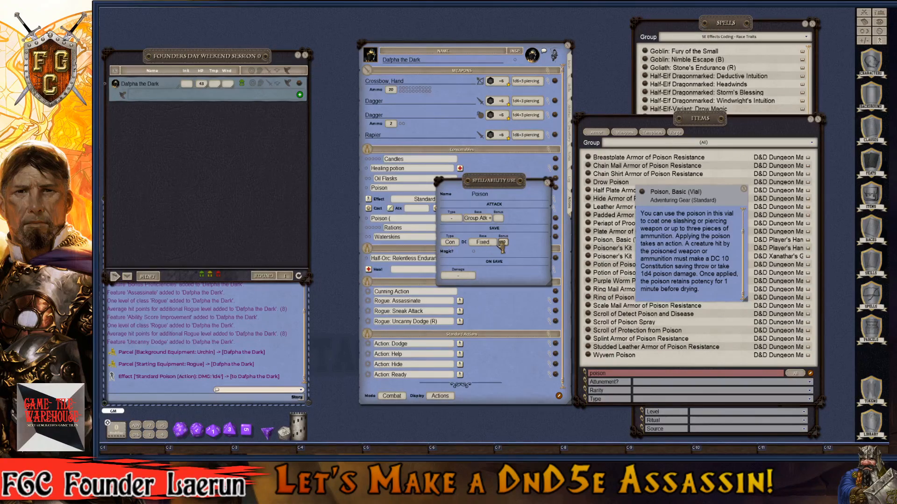
{"action": "left_click", "coordinate": [549, 185]}
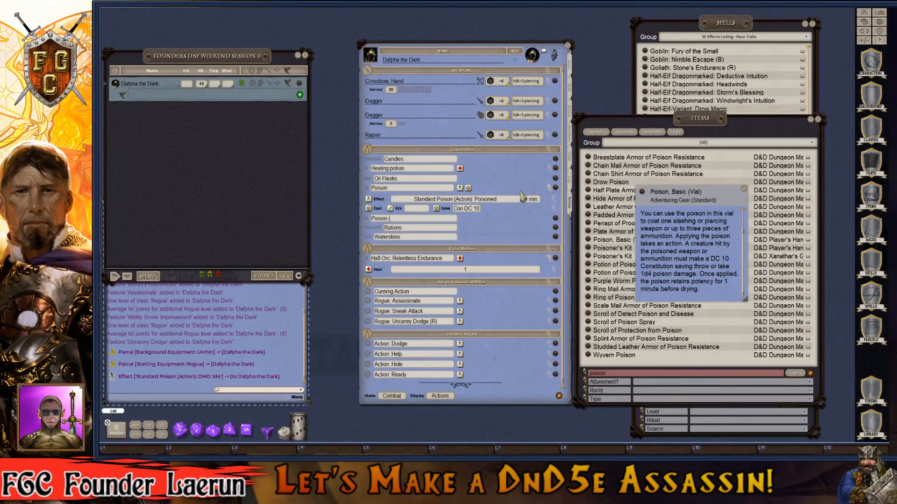
- Add a damage action of 1d4 poison to the Poison consumable and collapse its action details
{"action": "right_click", "coordinate": [428, 187]}
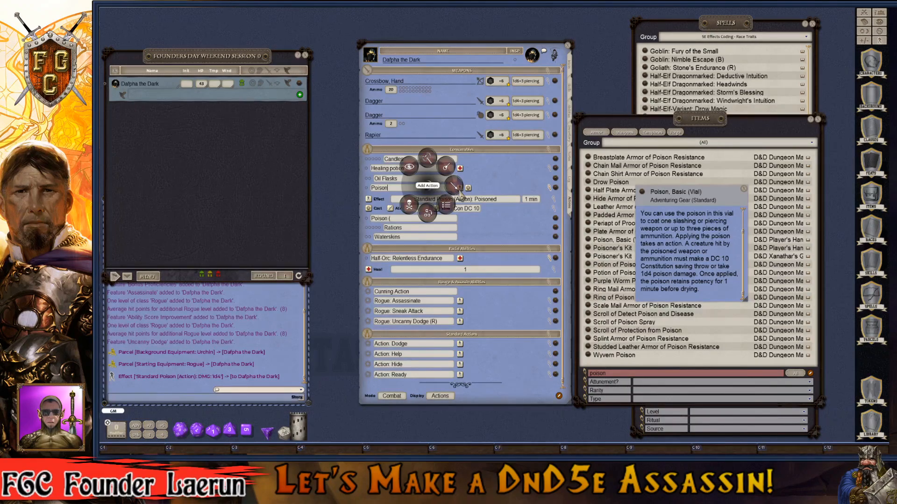
{"action": "left_click", "coordinate": [460, 191]}
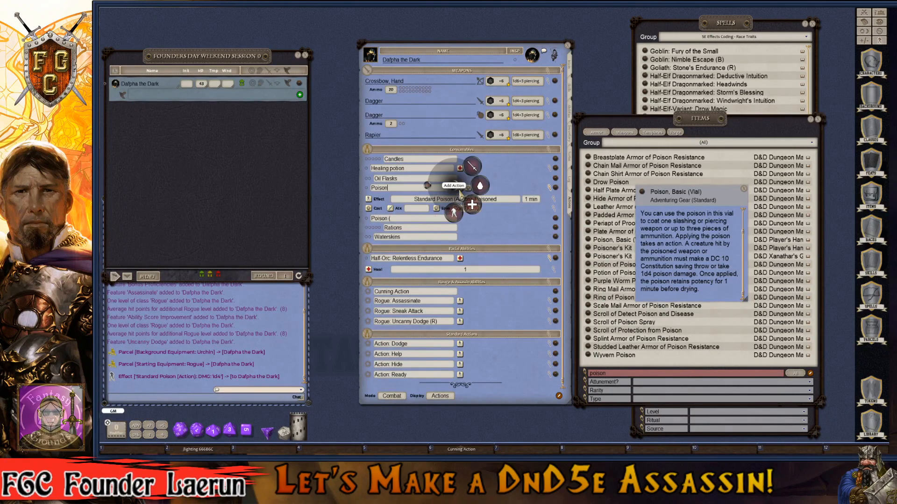
{"action": "left_click", "coordinate": [481, 188]}
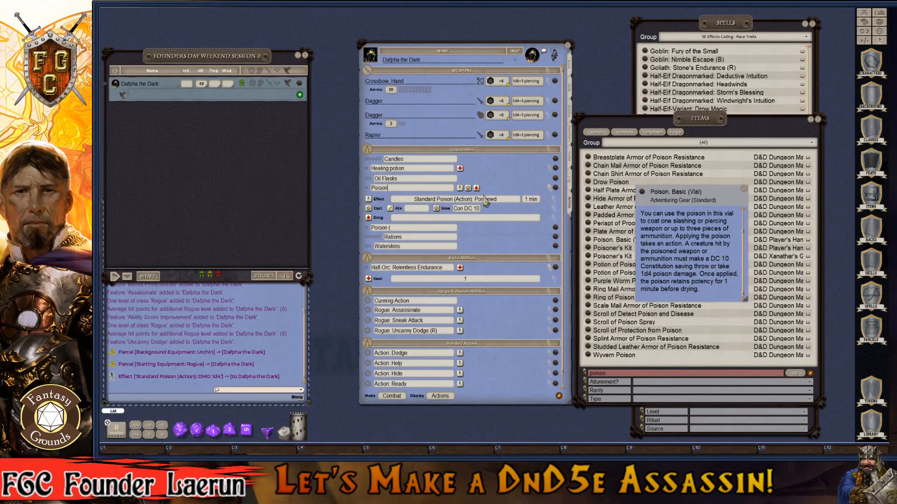
{"action": "left_click", "coordinate": [554, 218]}
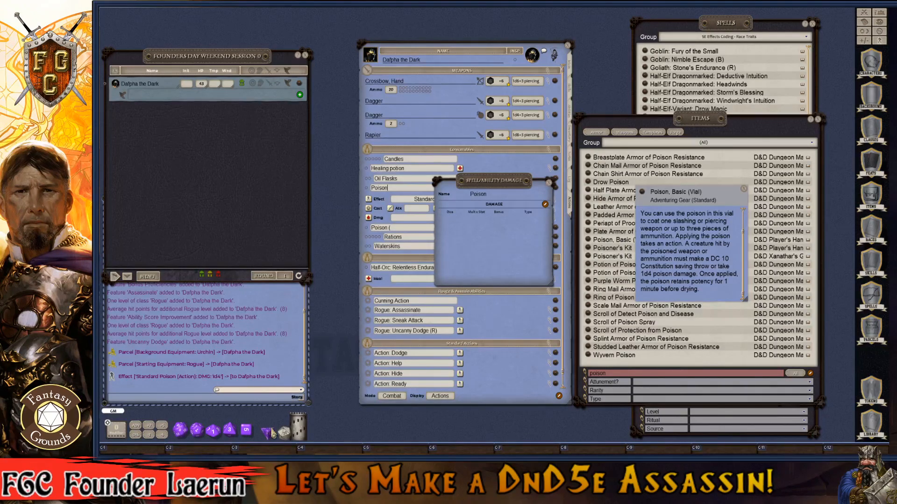
{"action": "left_click_drag", "start_coordinate": [267, 434], "coordinate": [478, 237]}
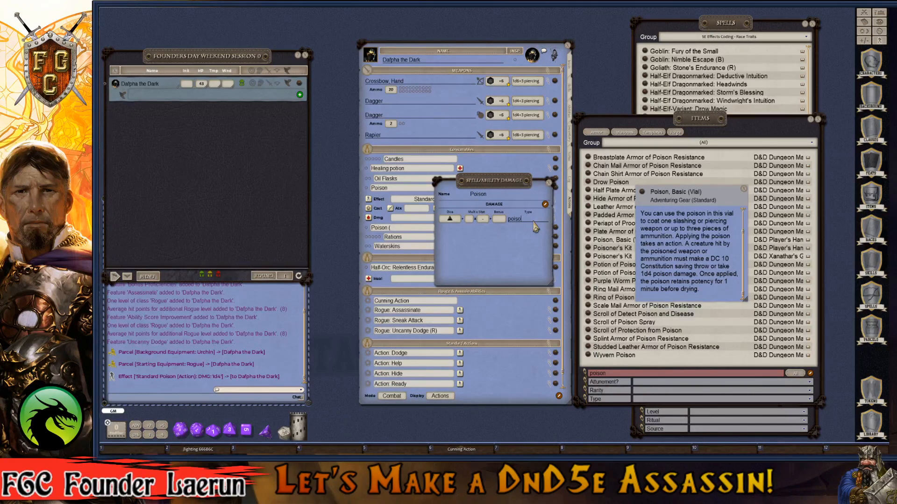
{"action": "left_click", "coordinate": [549, 183]}
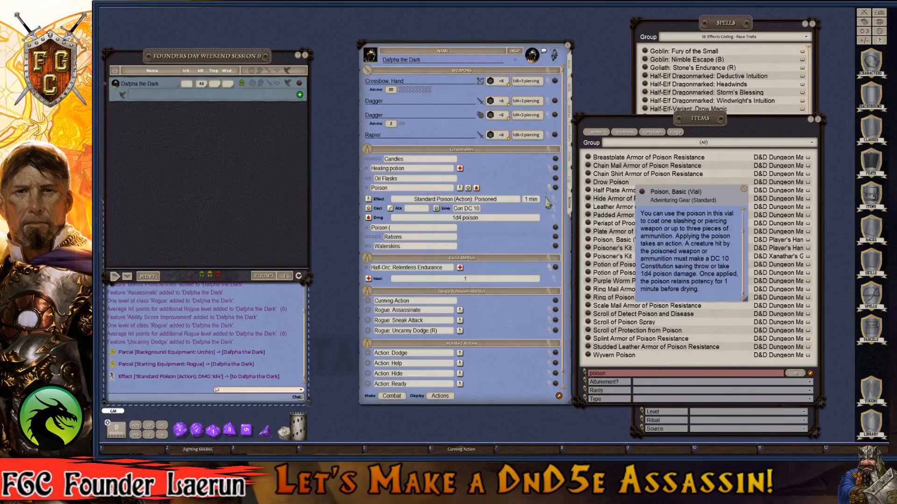
{"action": "left_click", "coordinate": [549, 187]}
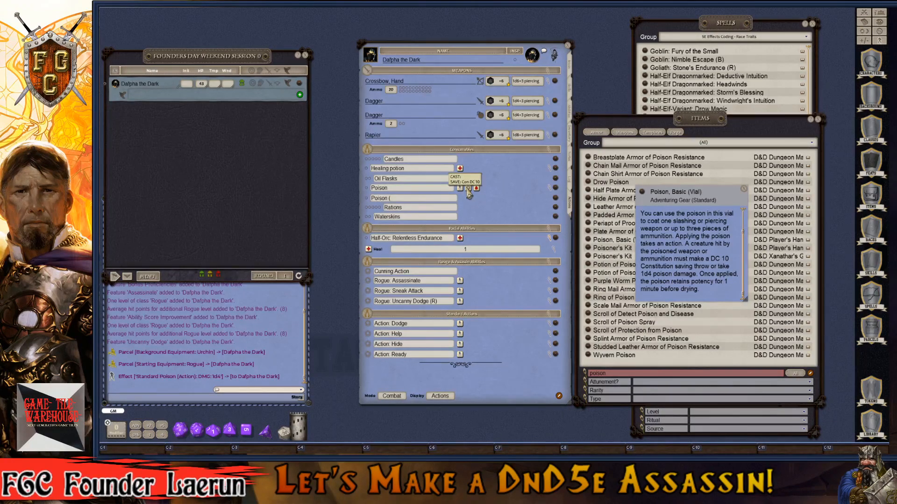
- Test the Poison's cast action, and apply its damage and its effect to the assassin in the combat tracker
{"action": "left_click", "coordinate": [468, 188]}
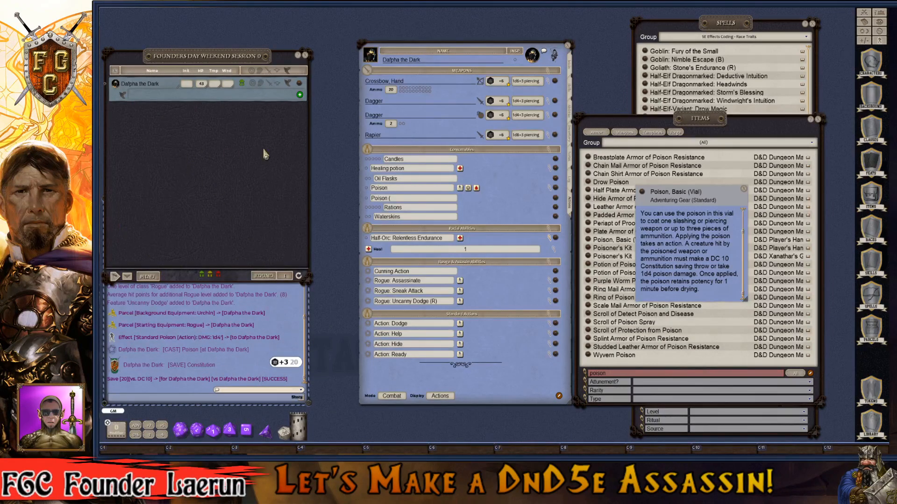
{"action": "left_click_drag", "start_coordinate": [476, 188], "coordinate": [169, 96]}
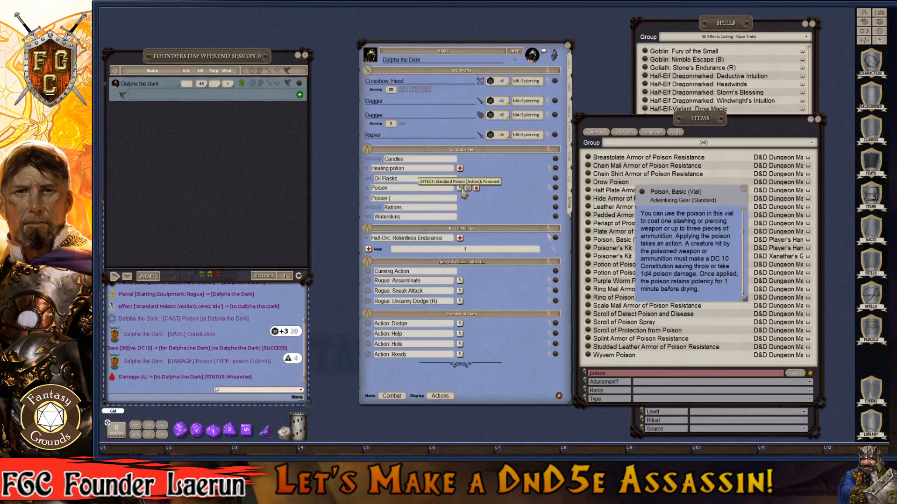
{"action": "left_click_drag", "start_coordinate": [464, 192], "coordinate": [163, 95]}
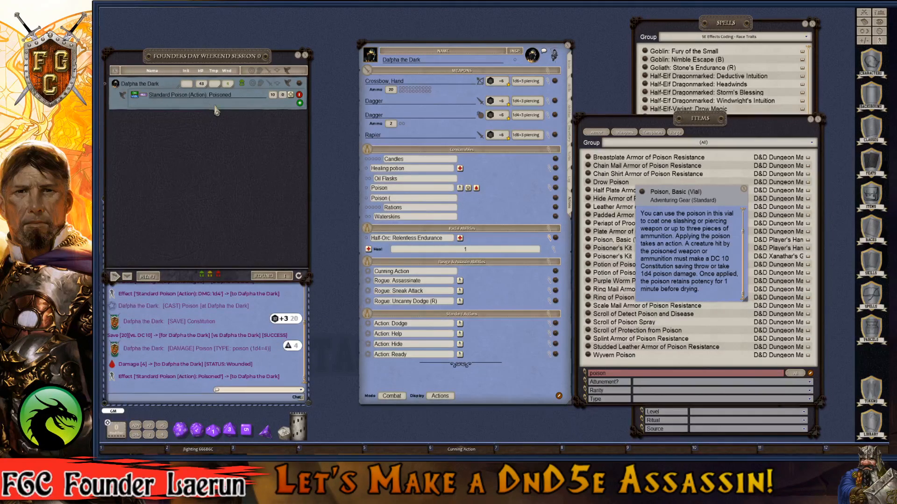
{"action": "key", "text": "ctrl"}
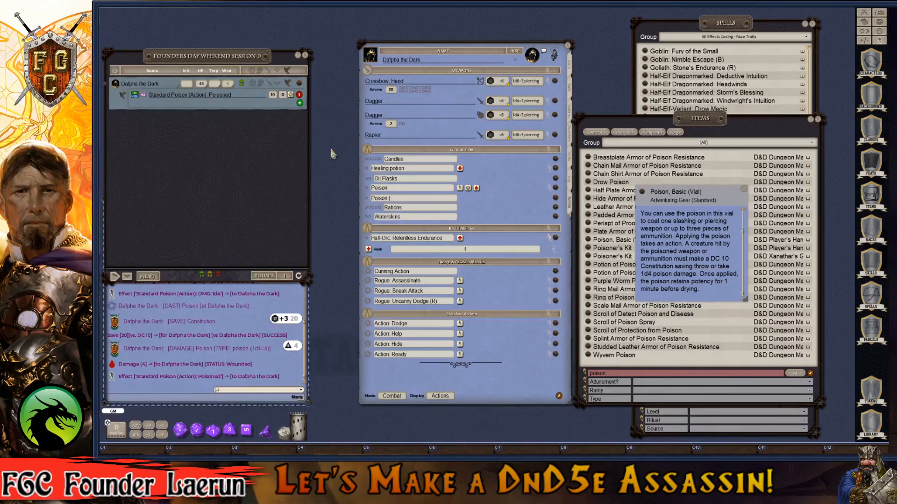
- Expand the Poison's actions and review its effect settings, closing them unchanged
{"action": "left_click", "coordinate": [549, 188]}
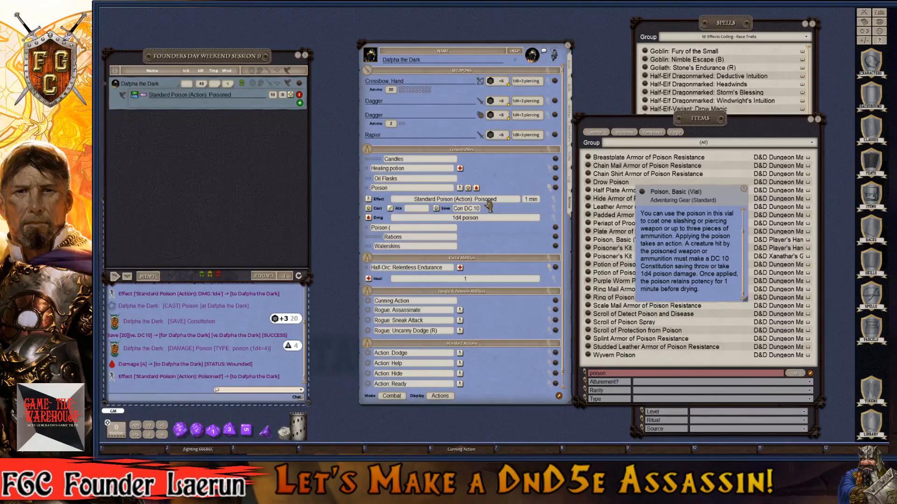
{"action": "left_click", "coordinate": [555, 204]}
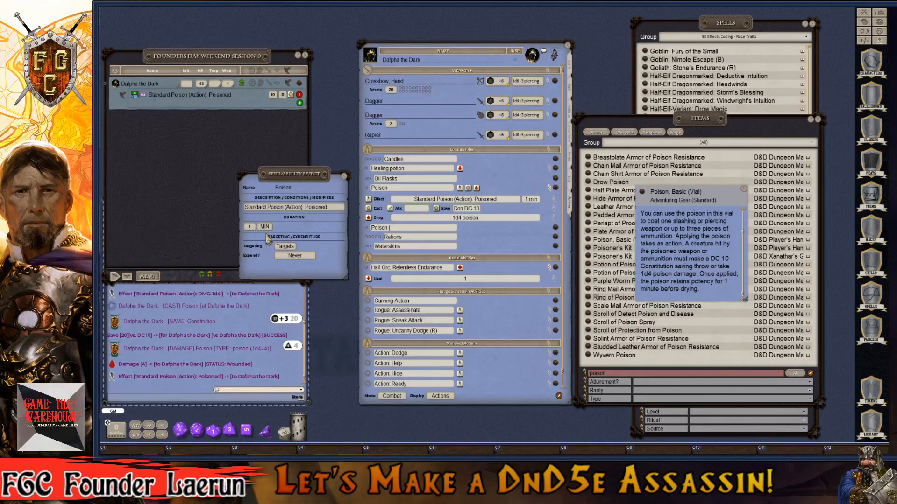
{"action": "left_click", "coordinate": [344, 177]}
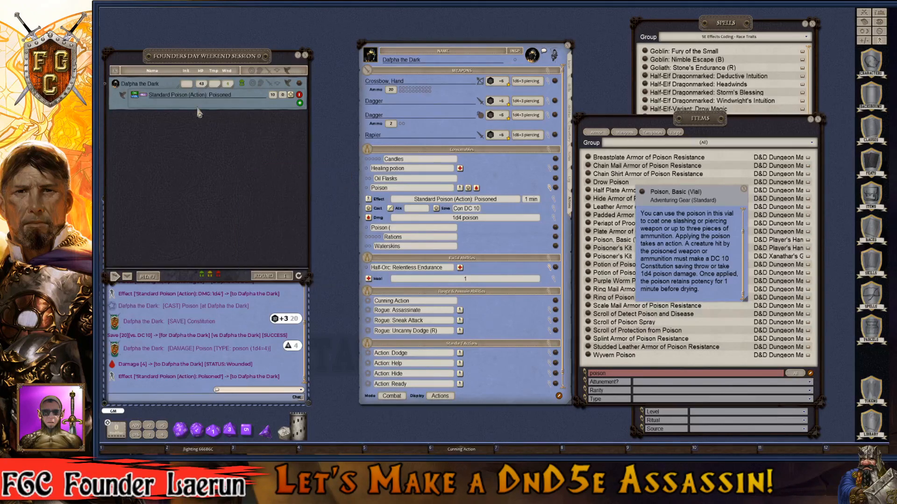
{"action": "key", "text": "ctrl"}
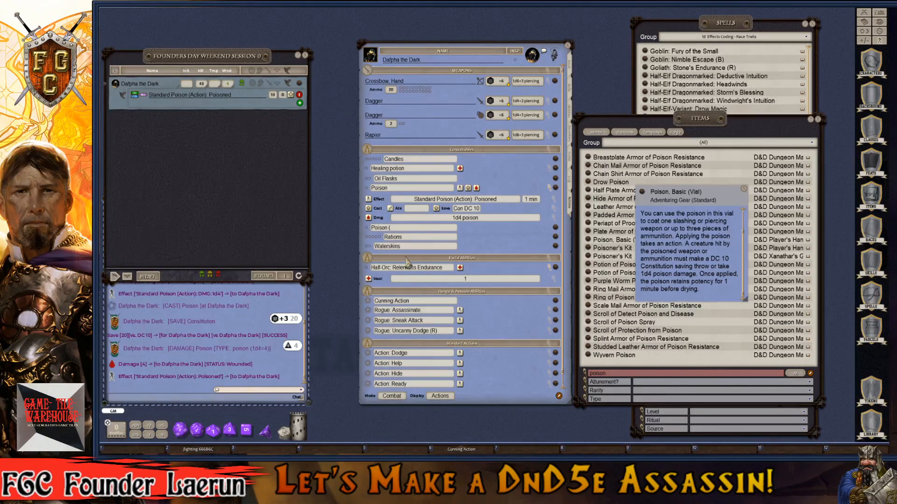
{"action": "key", "text": "ctrl"}
{"action": "key", "text": "ctrl"}
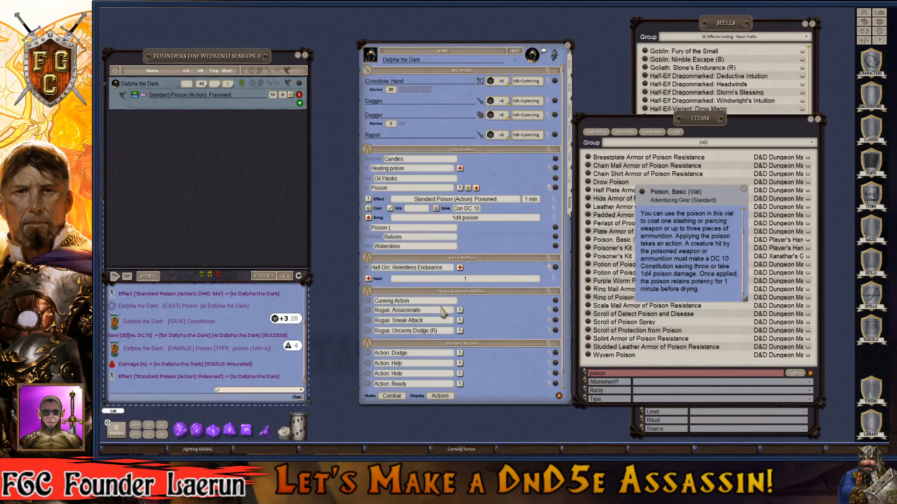
{"action": "key", "text": "ctrl"}
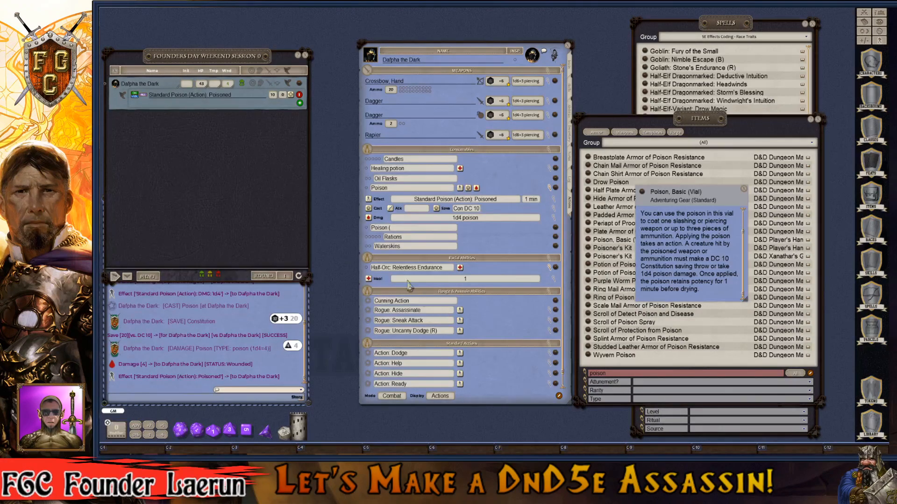
{"action": "key", "text": "ctrl"}
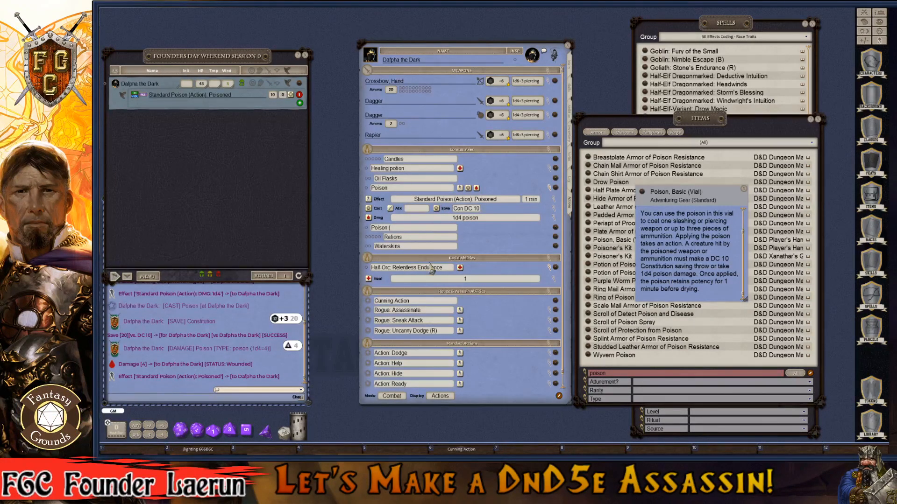
{"action": "key", "text": "ctrl"}
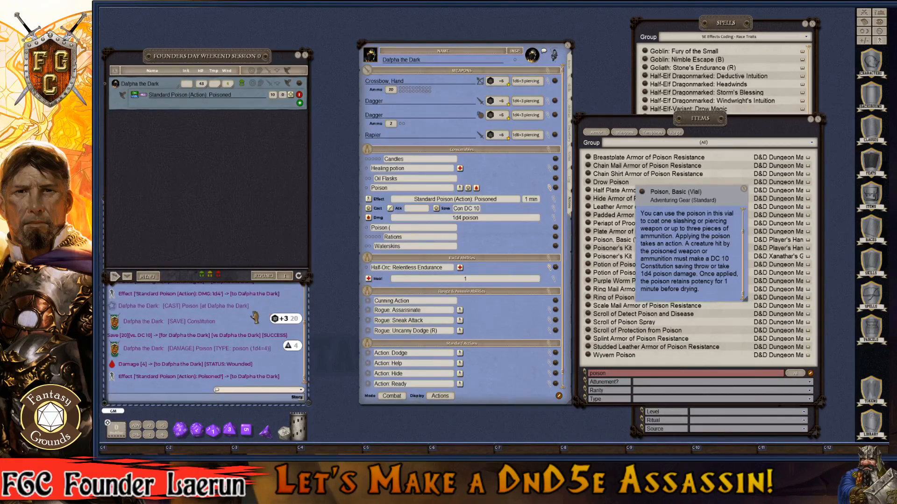
{"action": "key", "text": "ctrl"}
- Collapse the Poison's action details and rename this consumable as Poison (Standard)
{"action": "left_click", "coordinate": [551, 188]}
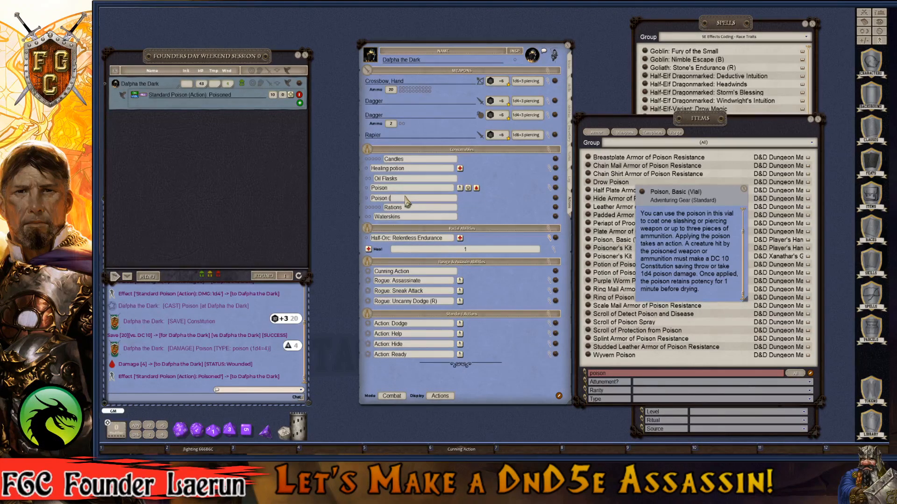
{"action": "key", "text": "ctrl"}
{"action": "type", "text": "(Standard"}
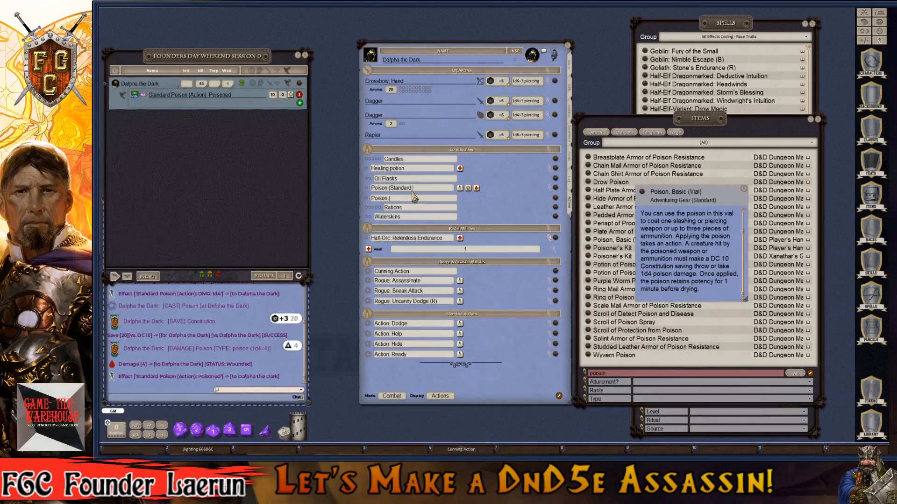
{"action": "key", "text": "shift"}
{"action": "type", "text": "andard"}
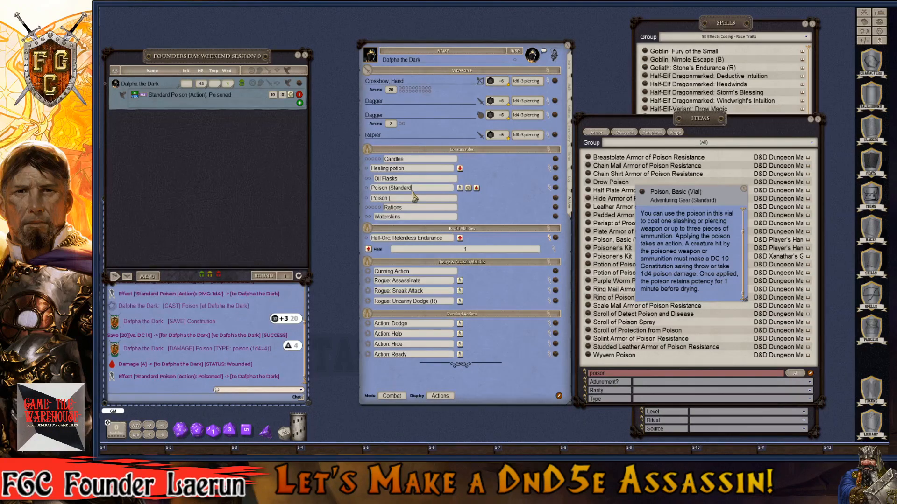
{"action": "type", "text": ")"}
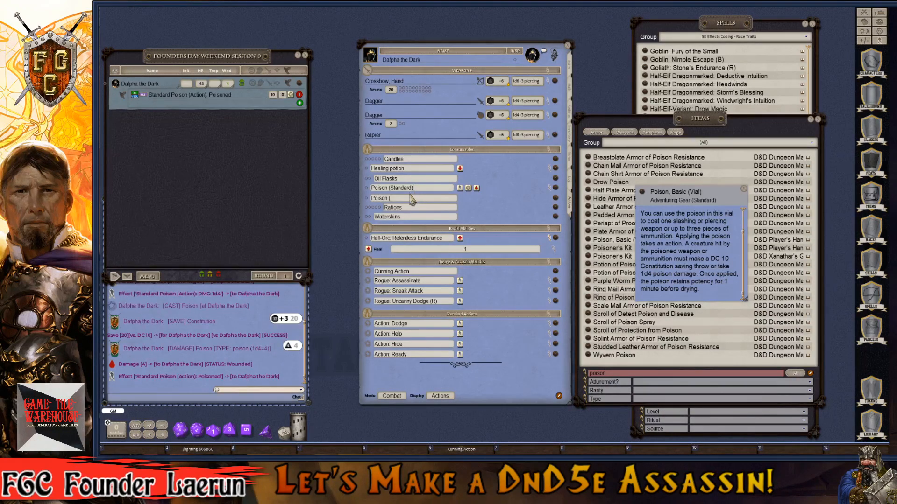
- Complete the name of the unfinished second poison consumable as Poison (Lethal)
{"action": "left_click", "coordinate": [410, 199]}
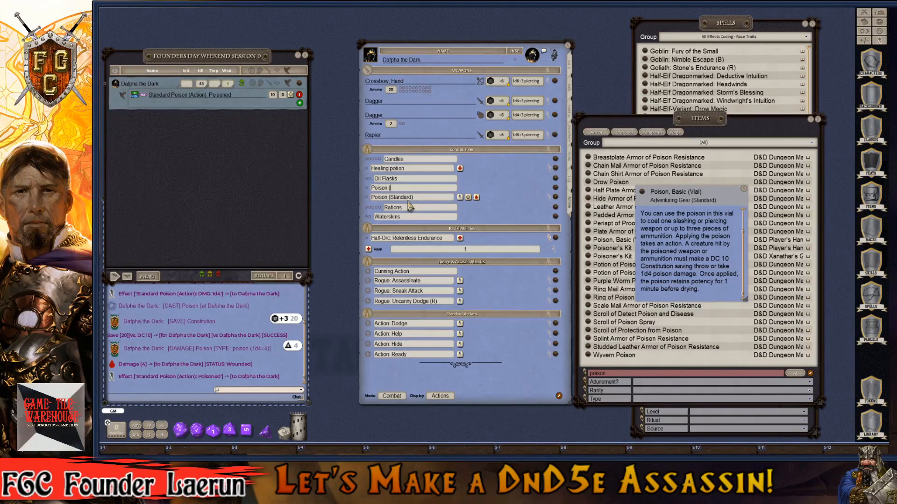
{"action": "type", "text": "Lethal"}
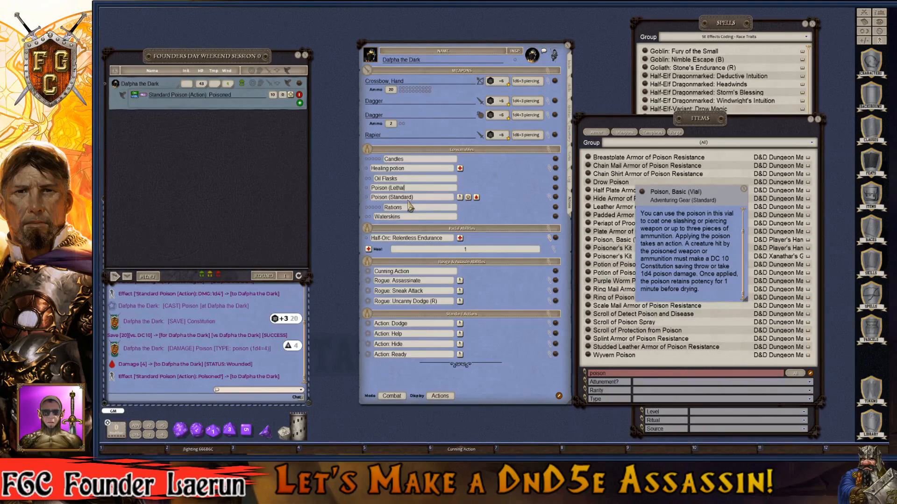
{"action": "type", "text": ")"}
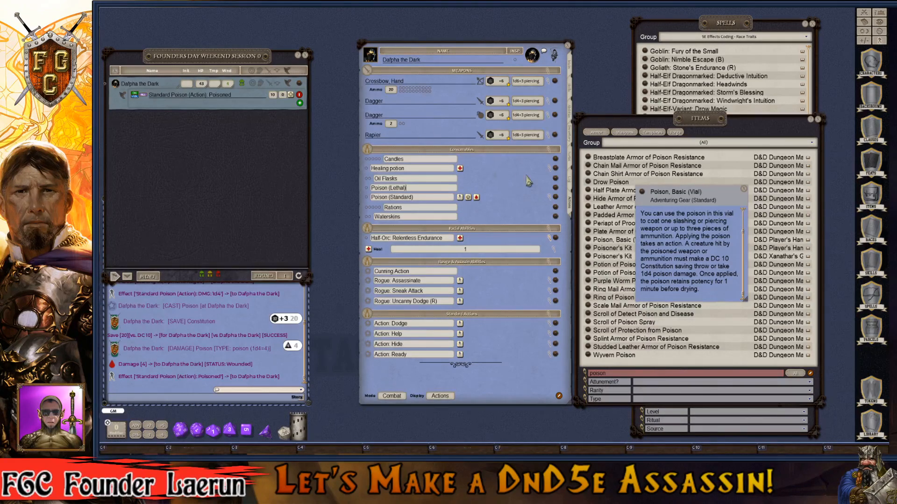
- Close the basic poison's item record, open Drow Poison and read its description for save, duration and conditions
{"action": "left_click", "coordinate": [744, 189]}
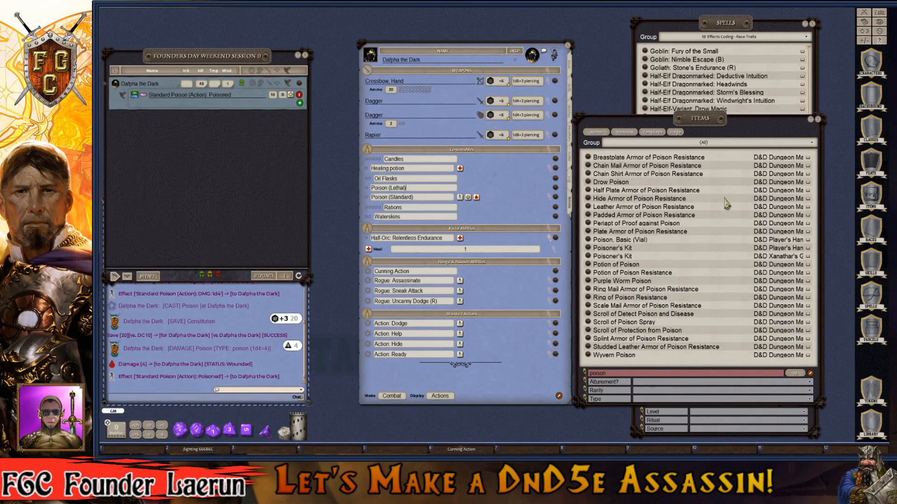
{"action": "left_click", "coordinate": [589, 182]}
{"action": "left_click_drag", "start_coordinate": [519, 185], "coordinate": [621, 193]}
{"action": "scroll", "coordinate": [619, 256], "scroll_direction": "down", "scroll_amount": 3}
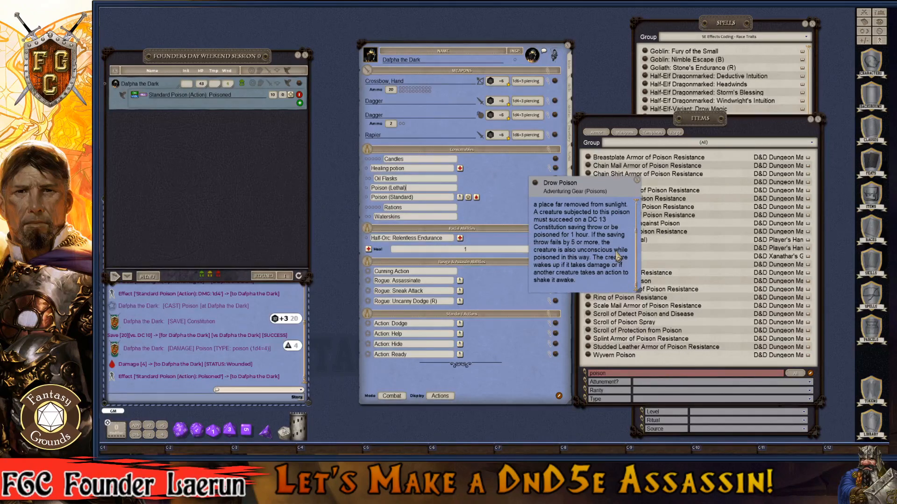
{"action": "left_click_drag", "start_coordinate": [621, 187], "coordinate": [644, 192]}
{"action": "scroll", "coordinate": [616, 261], "scroll_direction": "up", "scroll_amount": 2}
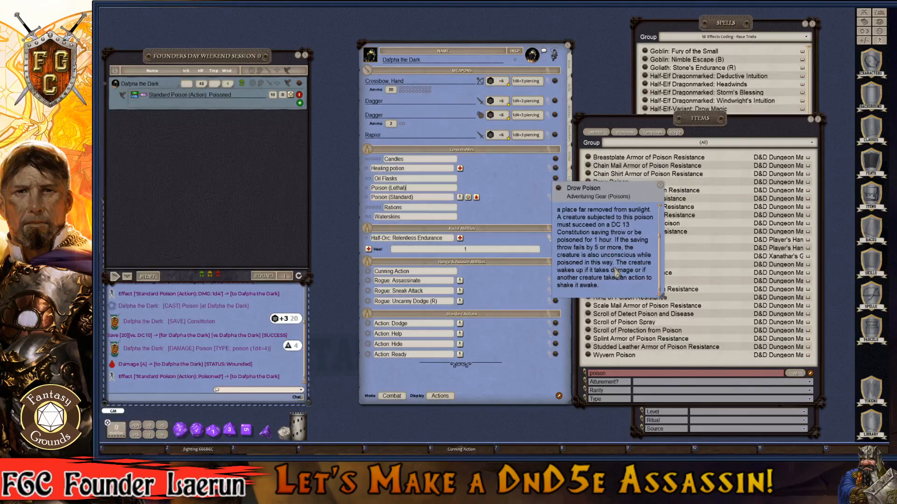
{"action": "scroll", "coordinate": [617, 277], "scroll_direction": "up", "scroll_amount": 1}
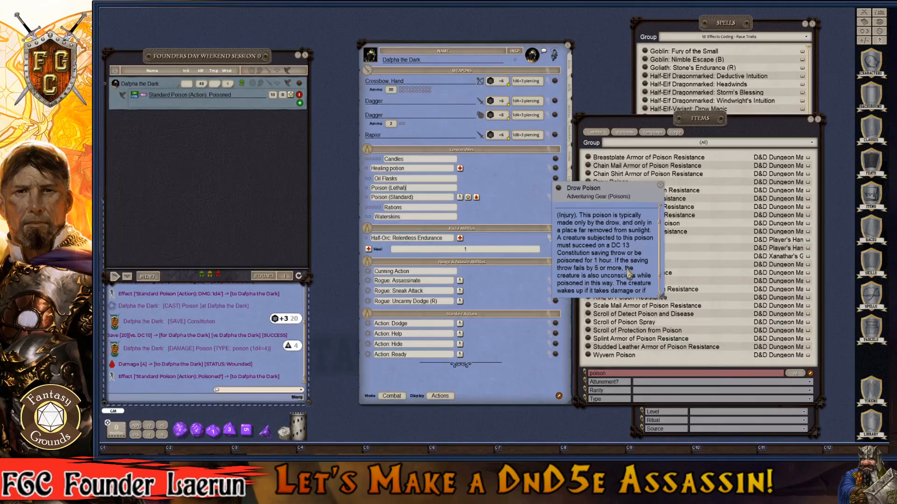
{"action": "scroll", "coordinate": [628, 275], "scroll_direction": "down", "scroll_amount": 1}
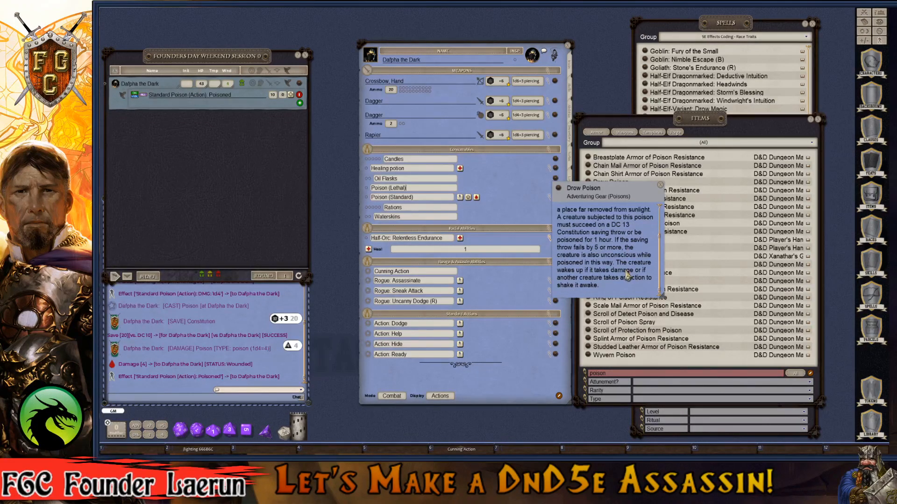
{"action": "scroll", "coordinate": [626, 276], "scroll_direction": "up", "scroll_amount": 2}
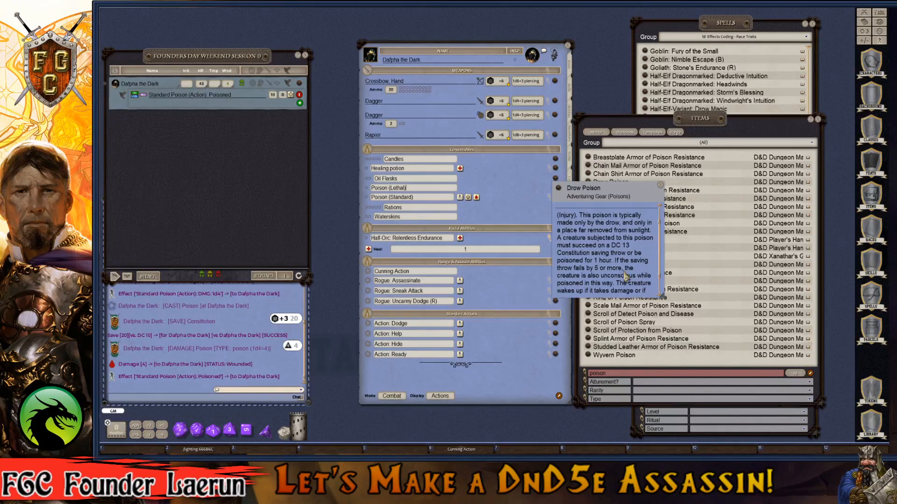
- Rename the Poison (Lethal) consumable as Poison (Sleeping)
{"action": "left_click", "coordinate": [412, 200]}
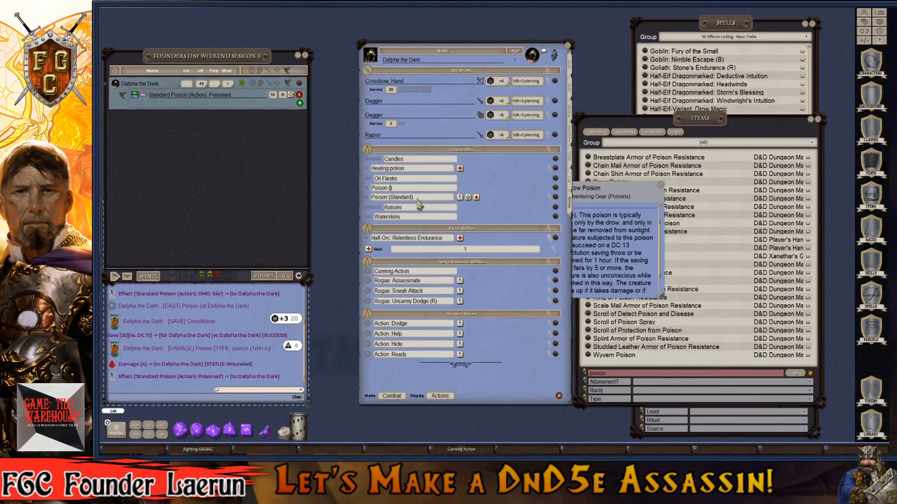
{"action": "type", "text": "Sleeping"}
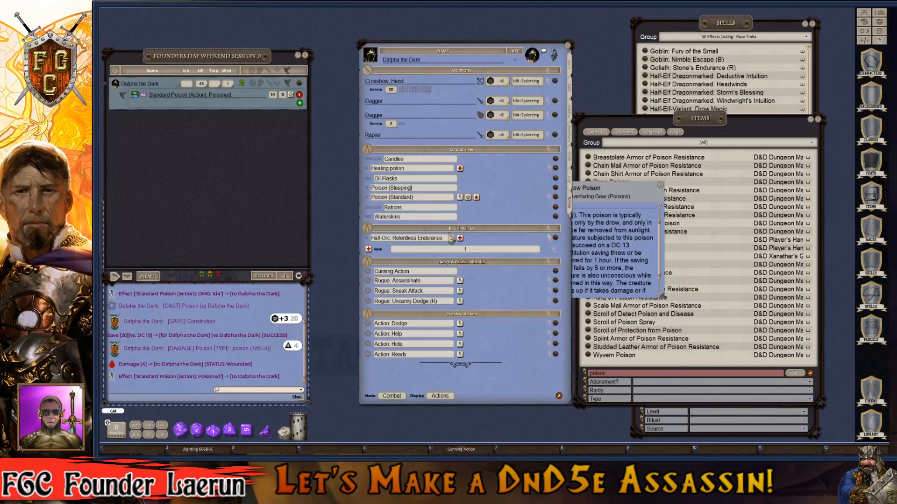
{"action": "key", "text": "ctrl"}
{"action": "key", "text": "ctrl"}
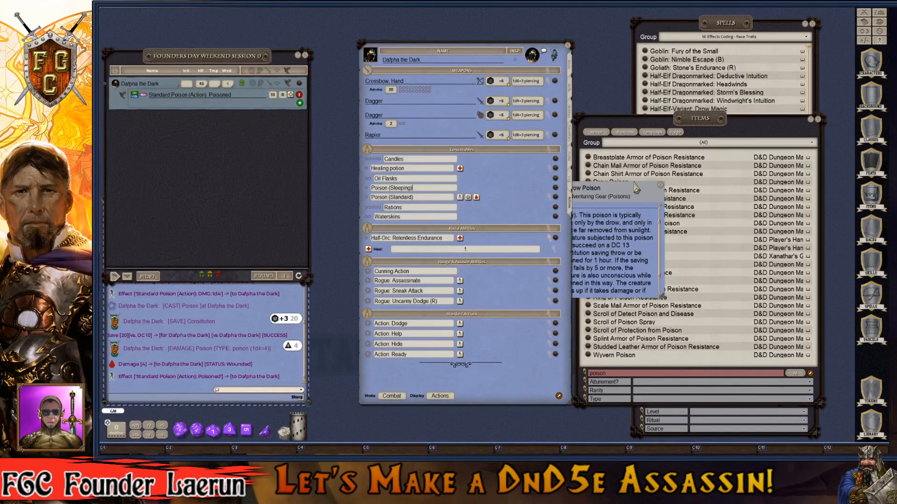
- Move the Drow Poison record clear of the character sheet and read its save, unconsciousness and waking rules
{"action": "left_click_drag", "start_coordinate": [633, 190], "coordinate": [688, 160]}
{"action": "scroll", "coordinate": [675, 242], "scroll_direction": "down", "scroll_amount": 1}
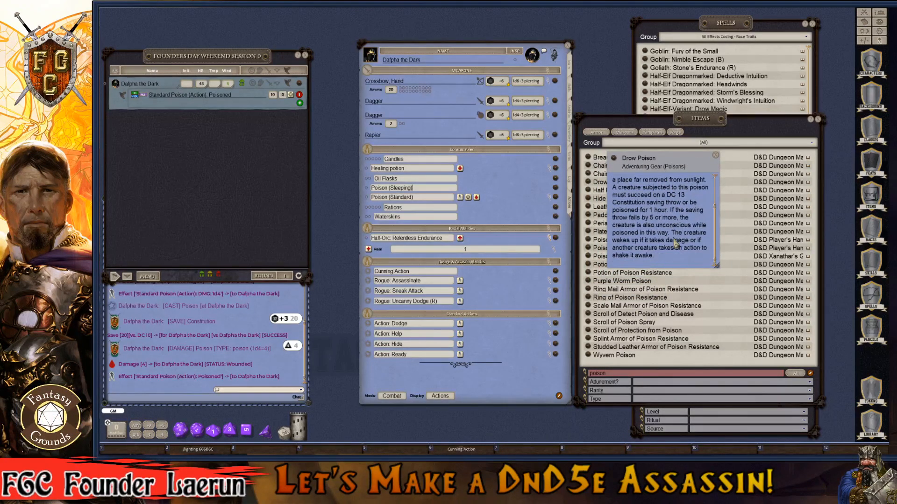
{"action": "key", "text": "ctrl"}
{"action": "key", "text": "ctrl"}
{"action": "key", "text": "ctrl"}
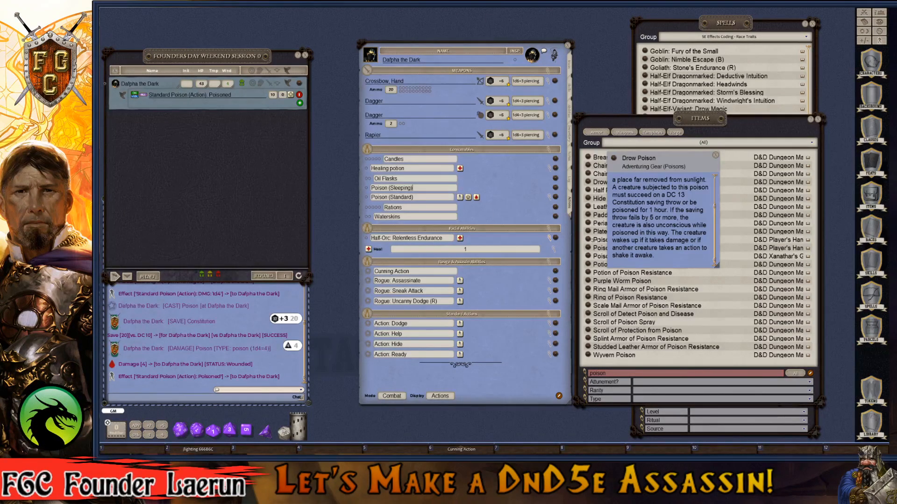
{"action": "key", "text": "ctrl"}
{"action": "key", "text": "ctrl"}
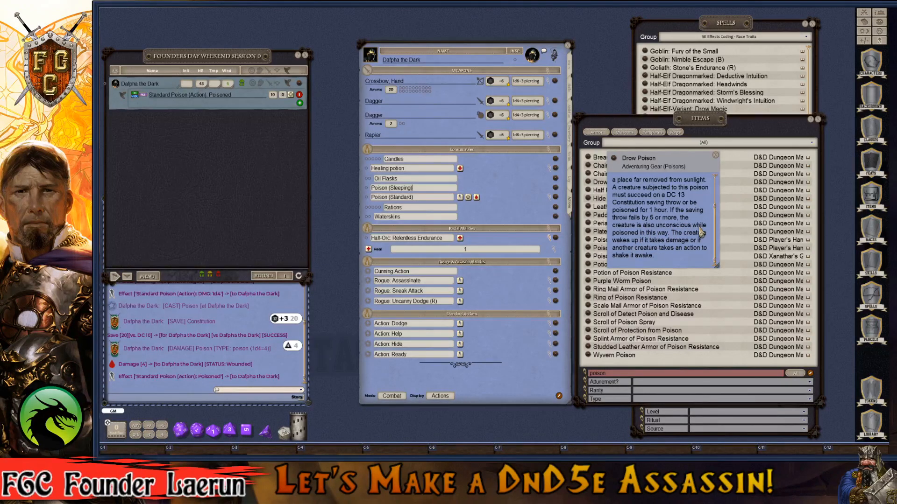
- Add a cast action to Poison (Sleeping) with a Constitution save against a fixed DC of 13
{"action": "right_click", "coordinate": [452, 189]}
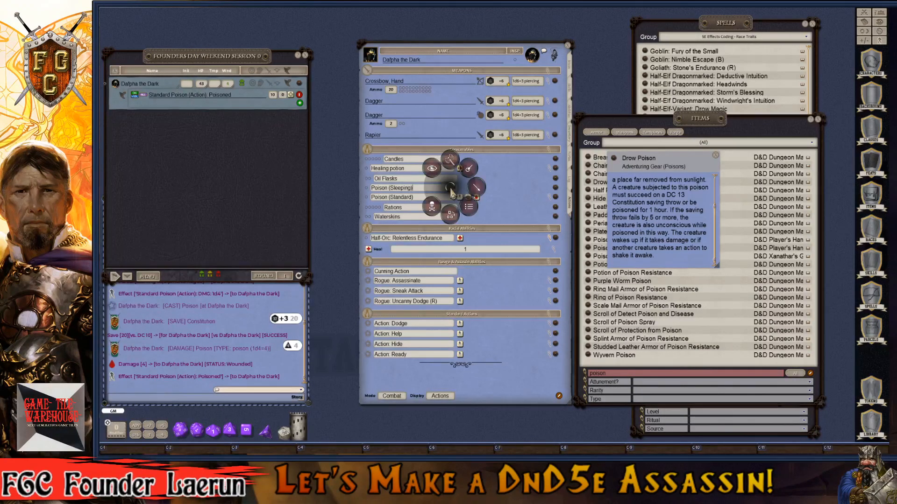
{"action": "left_click", "coordinate": [476, 189]}
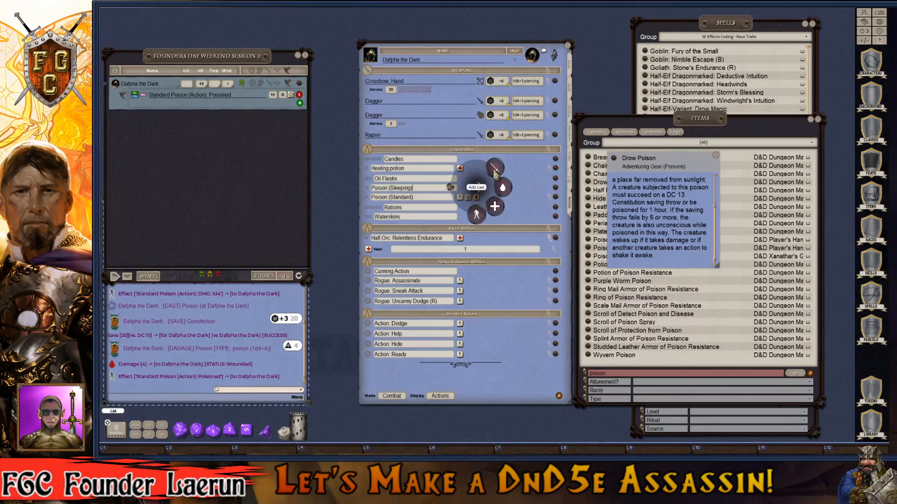
{"action": "left_click", "coordinate": [494, 169]}
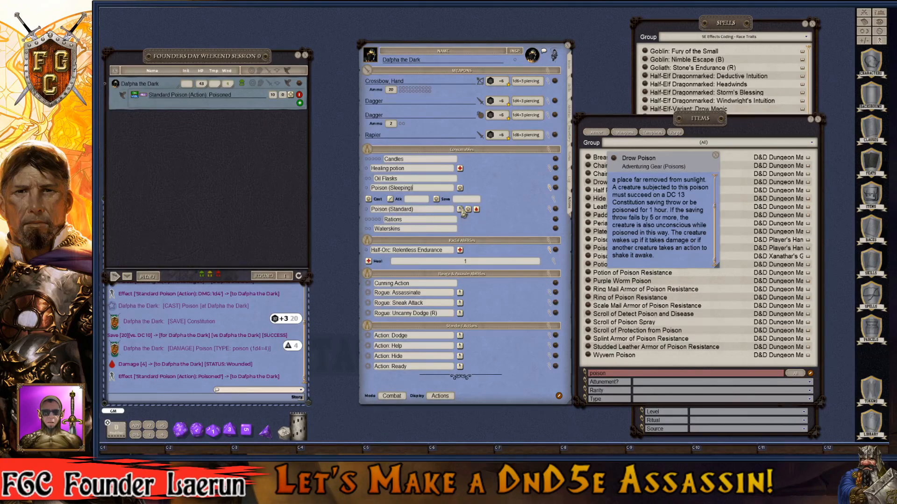
{"action": "left_click", "coordinate": [555, 204]}
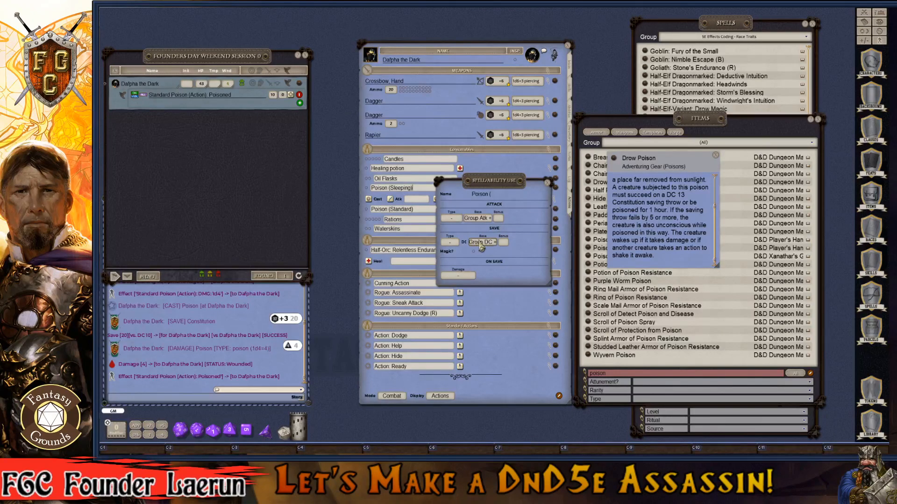
{"action": "left_click", "coordinate": [450, 242]}
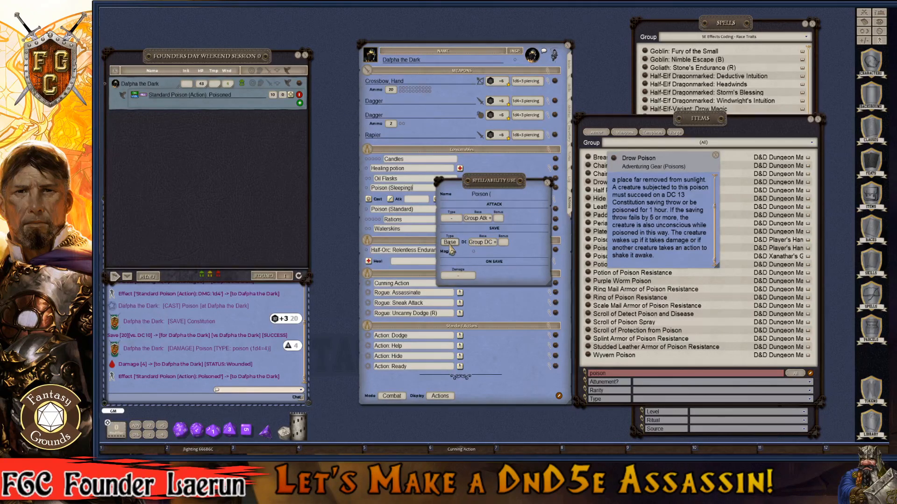
{"action": "left_click", "coordinate": [450, 242], "text": "ctrl"}
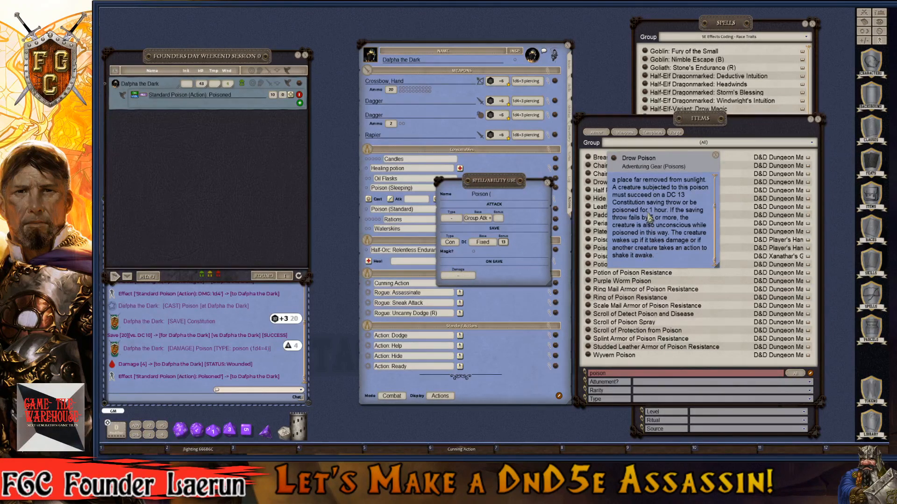
{"action": "scroll", "coordinate": [649, 201], "scroll_direction": "up", "scroll_amount": 2}
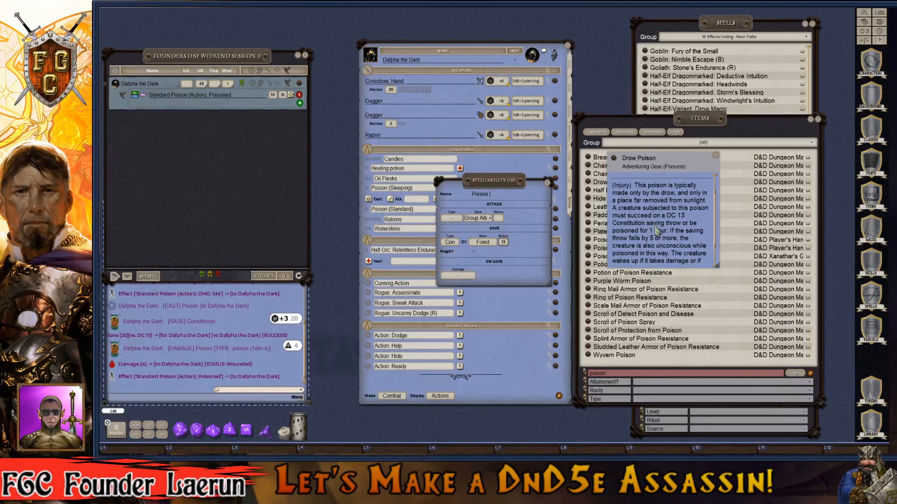
{"action": "scroll", "coordinate": [658, 230], "scroll_direction": "down", "scroll_amount": 1}
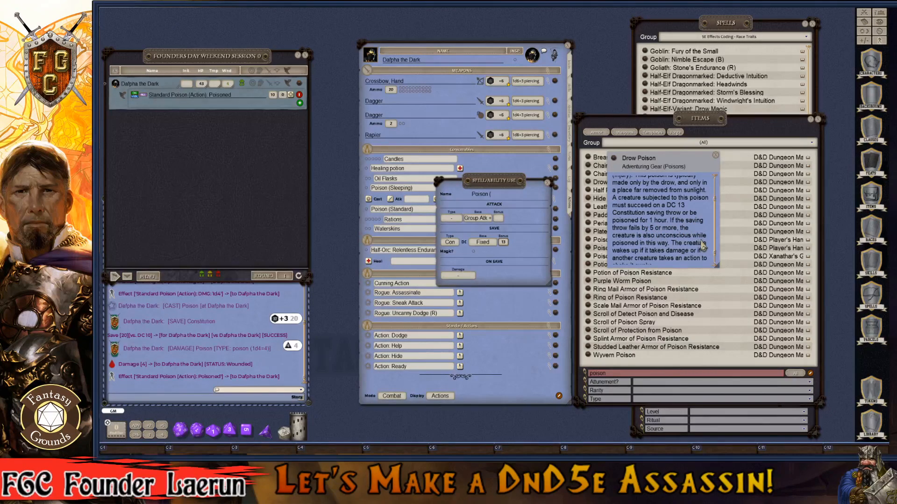
{"action": "left_click", "coordinate": [548, 184]}
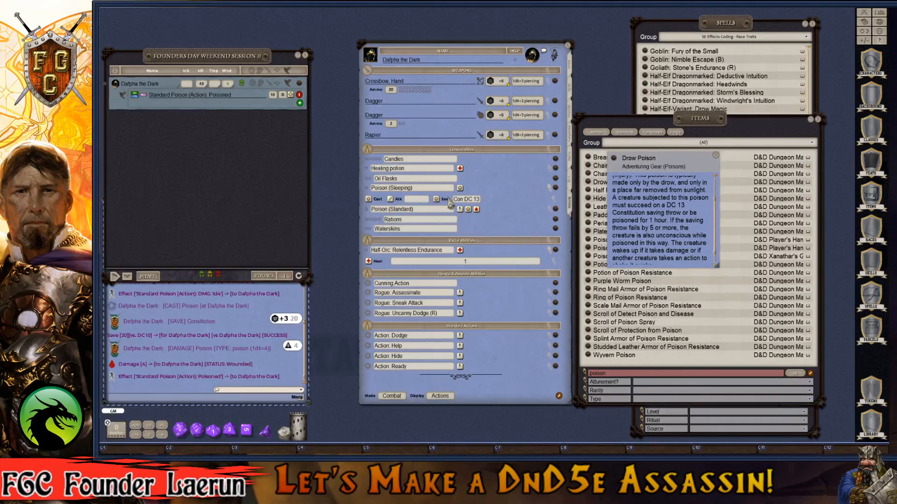
- Add an effect to Poison (Sleeping) described as "Sleep poison; Unconscious", checking the condition's spelling in the Effects list
{"action": "key", "text": "ctrl"}
{"action": "right_click", "coordinate": [426, 187]}
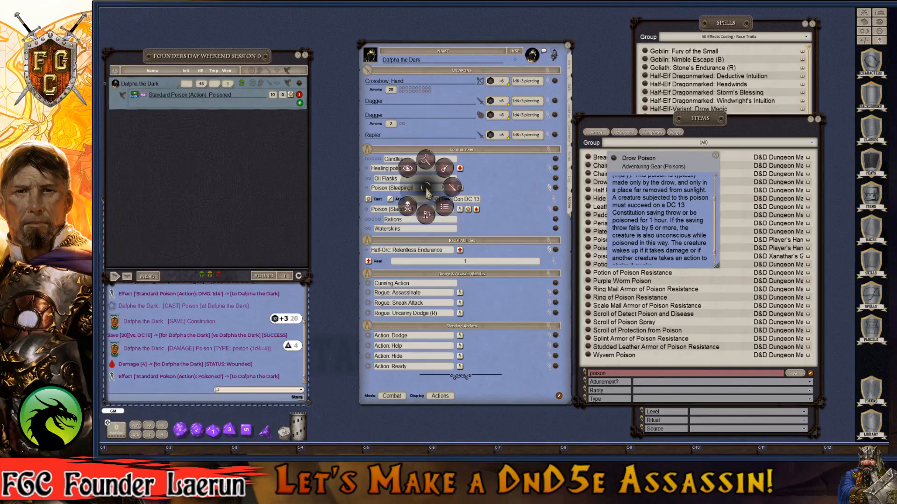
{"action": "left_click", "coordinate": [452, 187]}
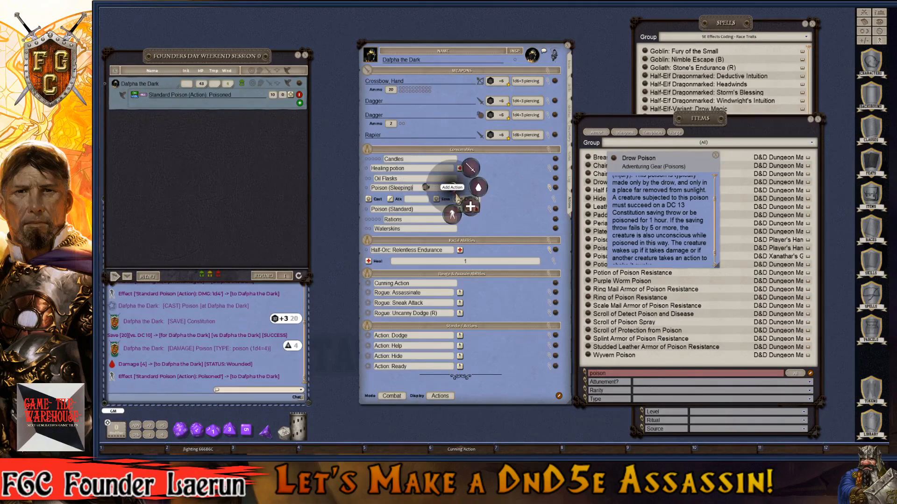
{"action": "left_click", "coordinate": [454, 217]}
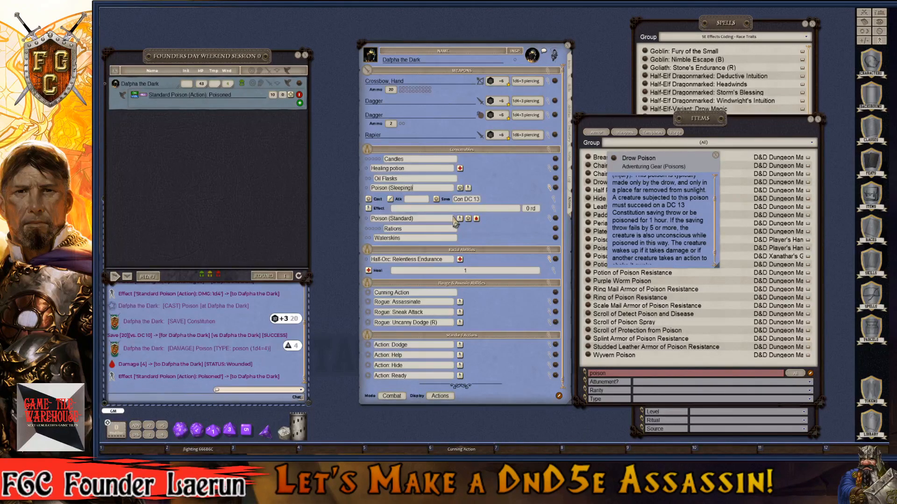
{"action": "left_click", "coordinate": [555, 208]}
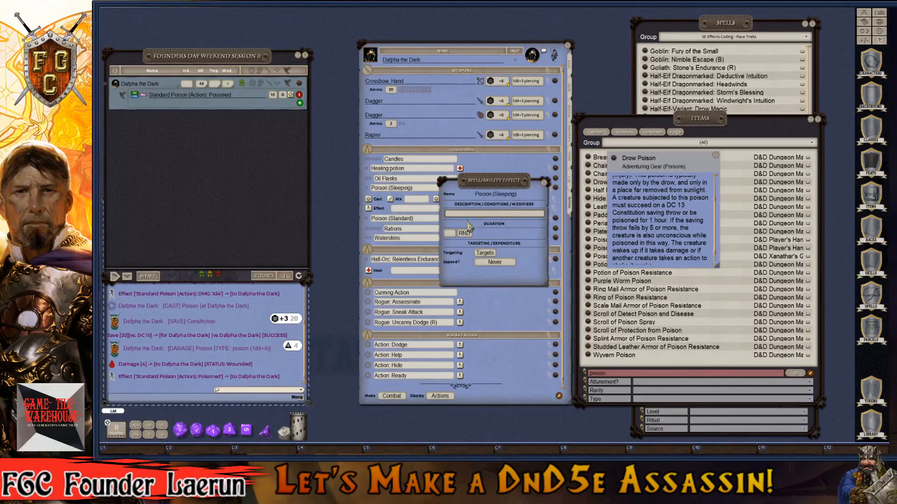
{"action": "type", "text": "Slee"}
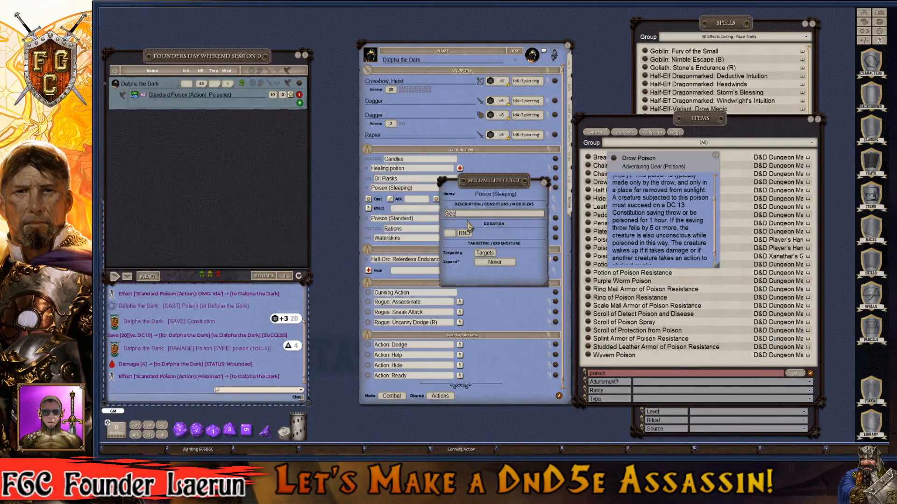
{"action": "type", "text": "p poison;"}
{"action": "type", "text": "Unconcious"}
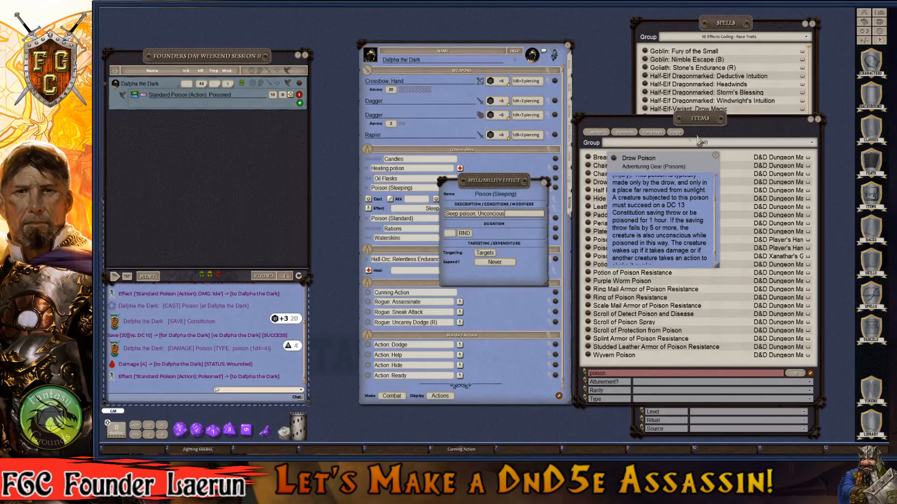
{"action": "key", "text": "ctrl+e"}
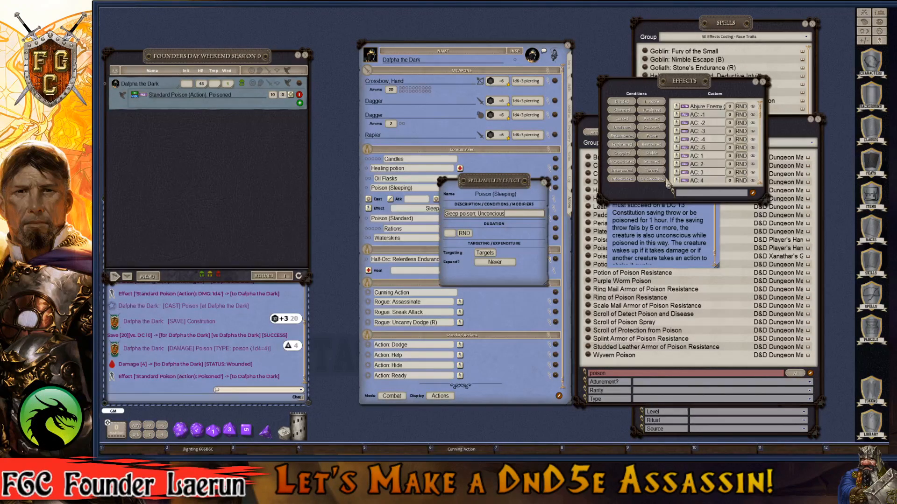
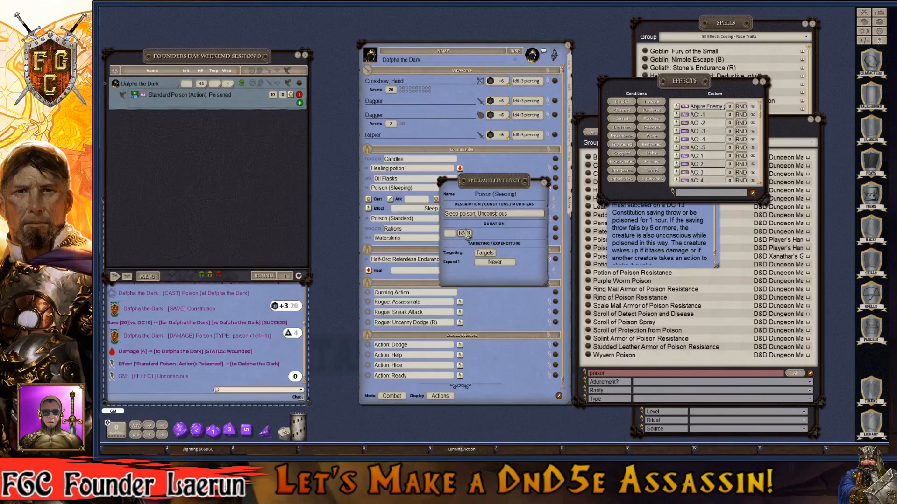
- Set the sleep poison effect's duration to 1 hour, and close the effect editor and the Effects list
{"action": "left_click_drag", "start_coordinate": [494, 188], "coordinate": [510, 167]}
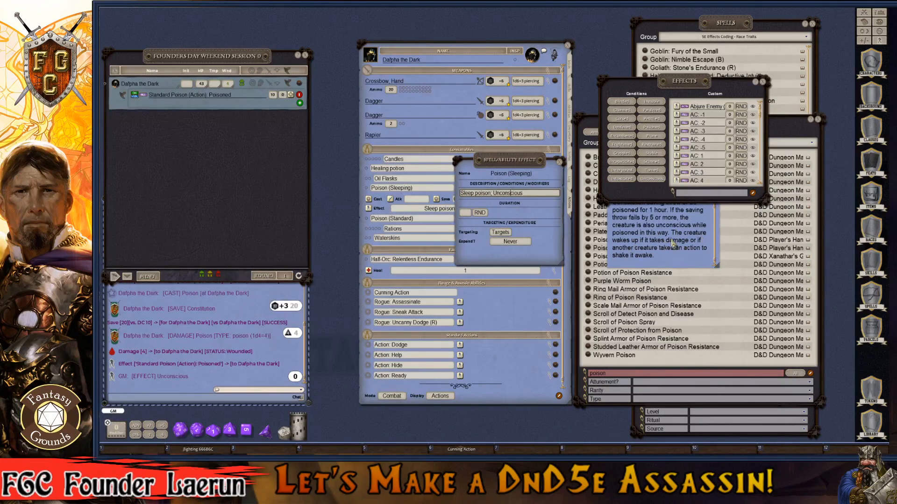
{"action": "scroll", "coordinate": [675, 243], "scroll_direction": "up", "scroll_amount": 3}
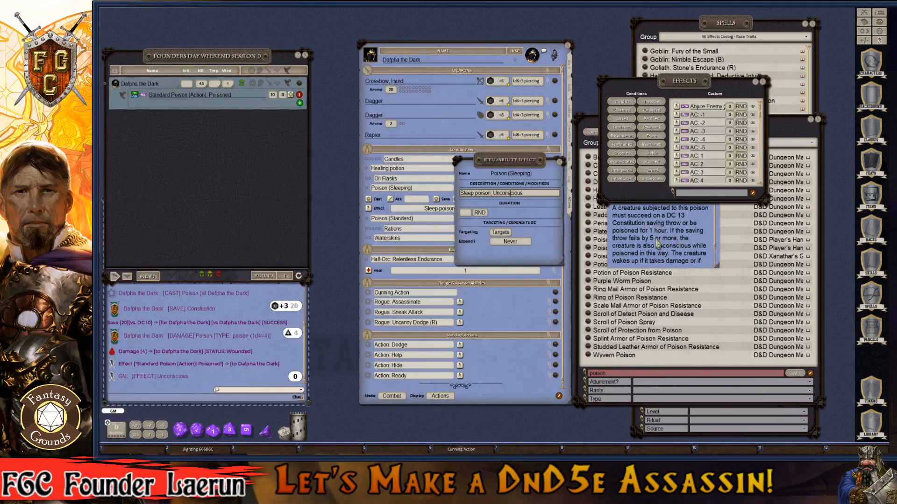
{"action": "scroll", "coordinate": [656, 240], "scroll_direction": "down", "scroll_amount": 3}
{"action": "left_click", "coordinate": [465, 213]}
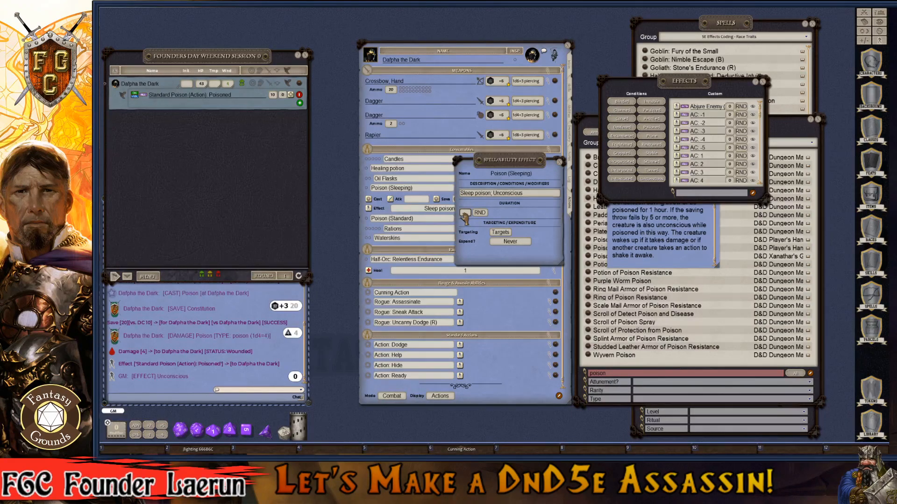
{"action": "type", "text": "1"}
{"action": "left_click", "coordinate": [485, 215]}
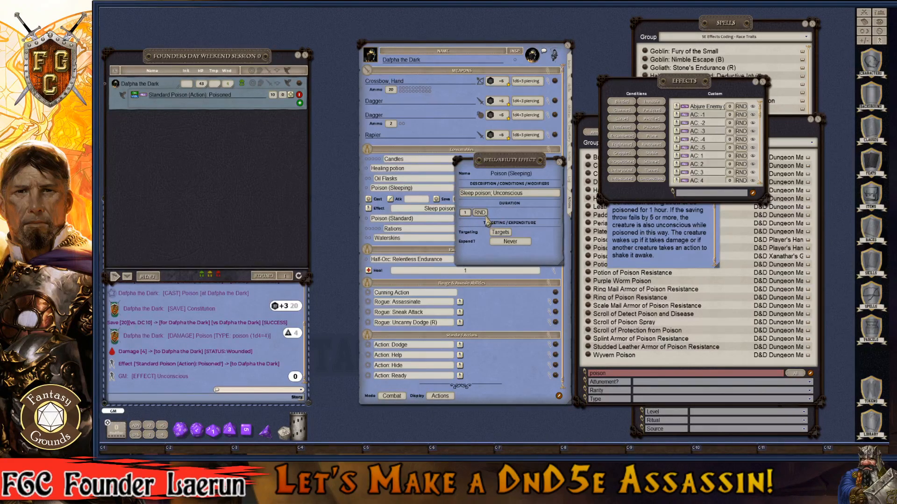
{"action": "left_click", "coordinate": [486, 215]}
{"action": "left_click", "coordinate": [486, 215]}
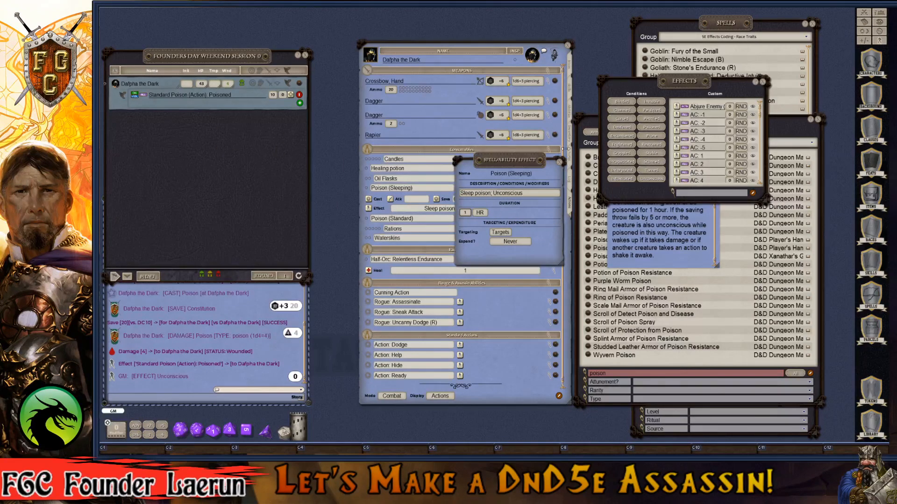
{"action": "left_click", "coordinate": [560, 162]}
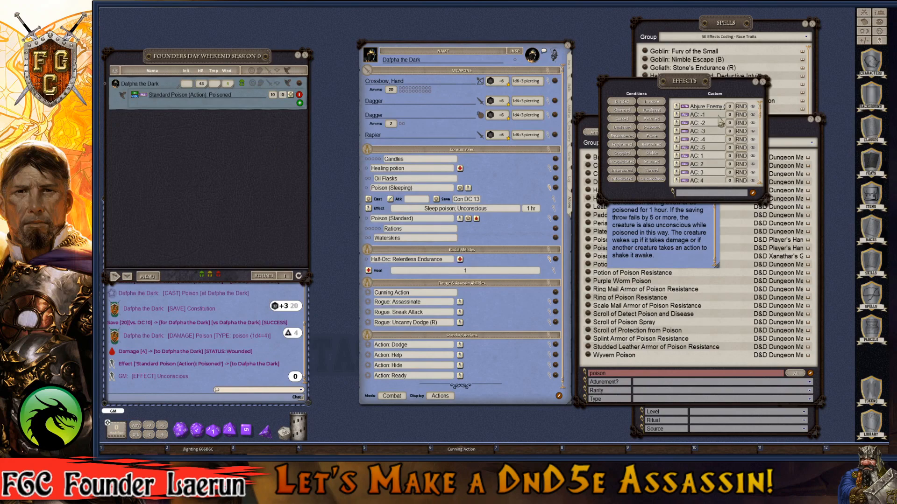
{"action": "left_click", "coordinate": [763, 83]}
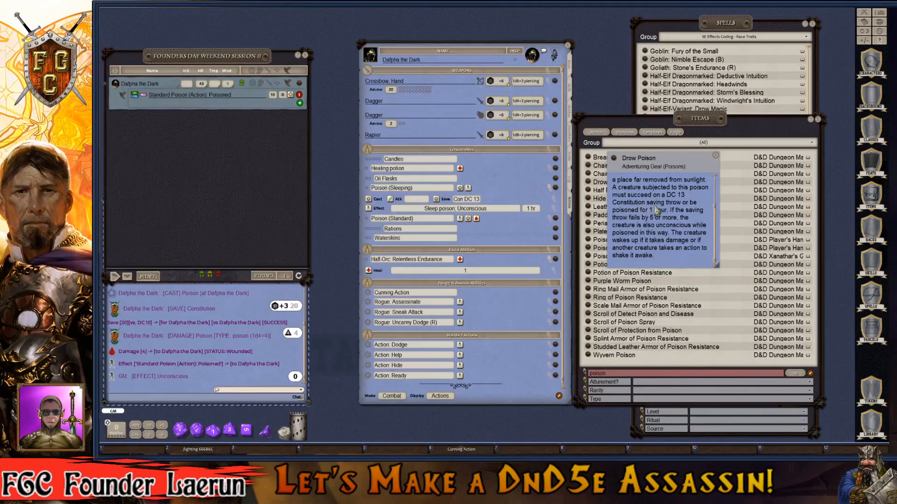
{"action": "key", "text": "ctrl"}
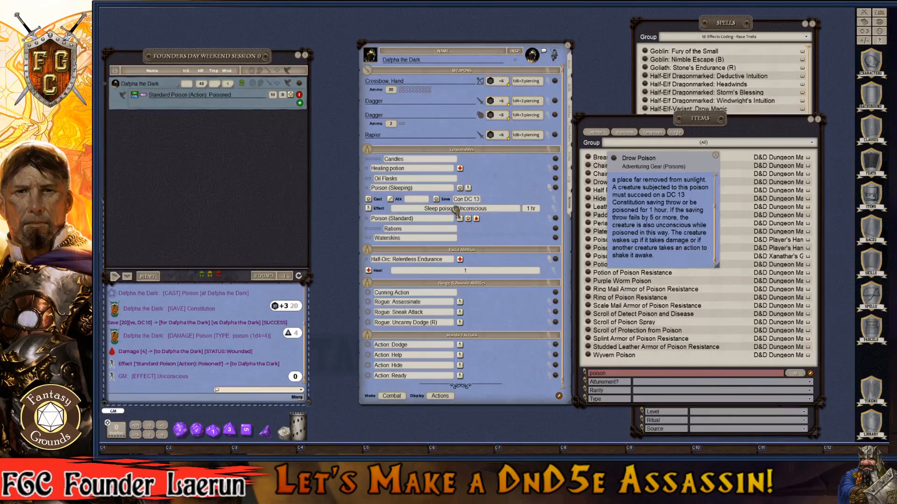
{"action": "left_click", "coordinate": [551, 189]}
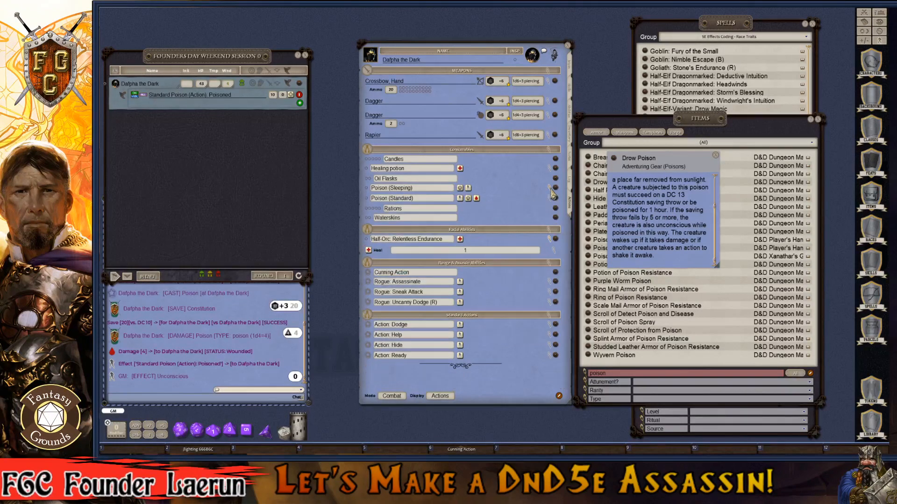
{"action": "left_click", "coordinate": [550, 189], "text": "ctrl"}
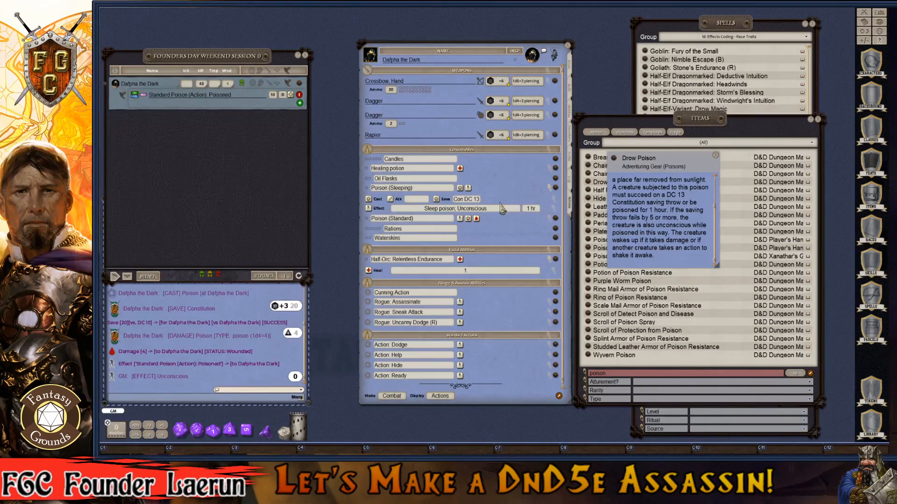
- Add a second effect to Poison (Sleeping) described as "Sleep Poison; Poisoned"
{"action": "right_click", "coordinate": [427, 188]}
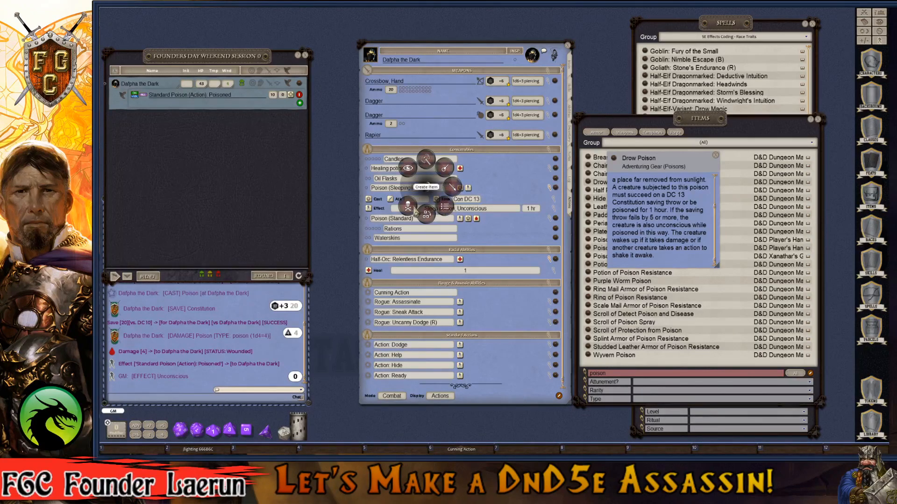
{"action": "key", "text": "ctrl"}
{"action": "left_click", "coordinate": [445, 207]}
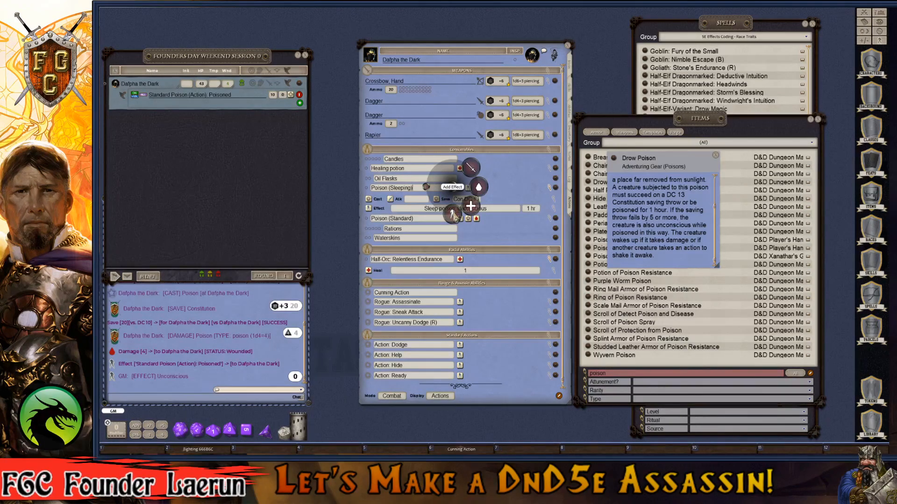
{"action": "left_click", "coordinate": [471, 206]}
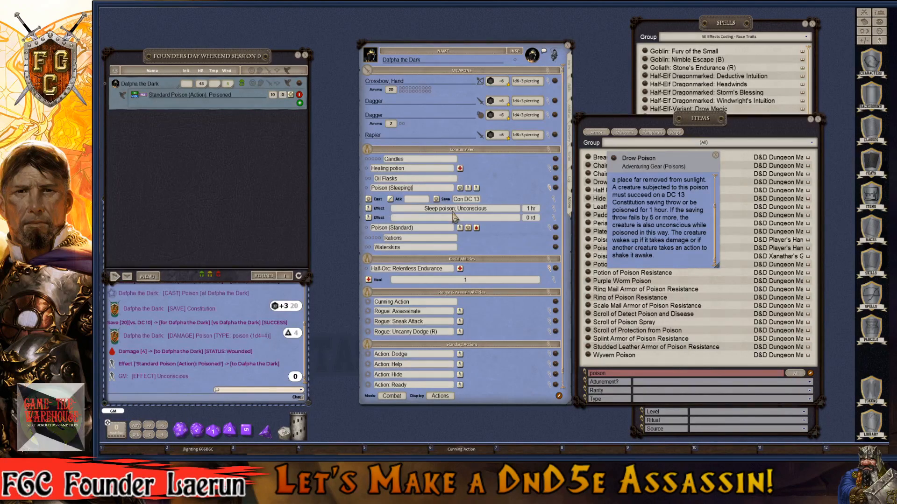
{"action": "left_click", "coordinate": [555, 220]}
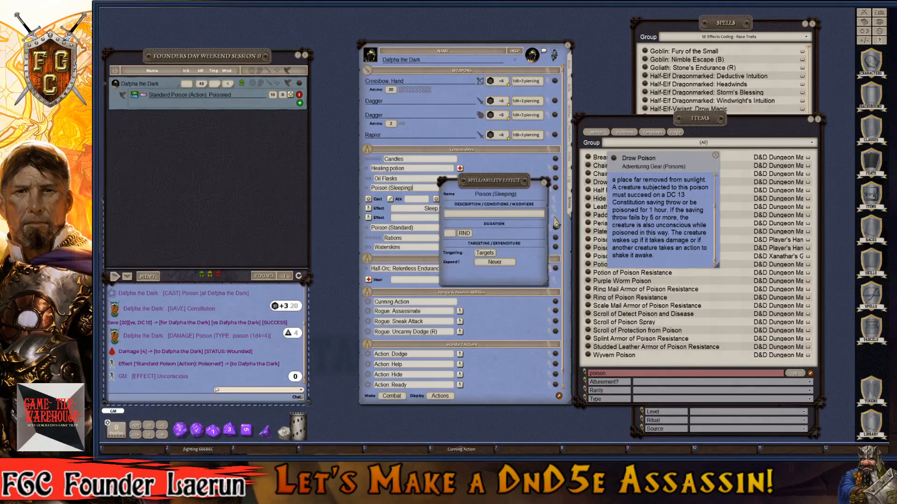
{"action": "type", "text": "S"}
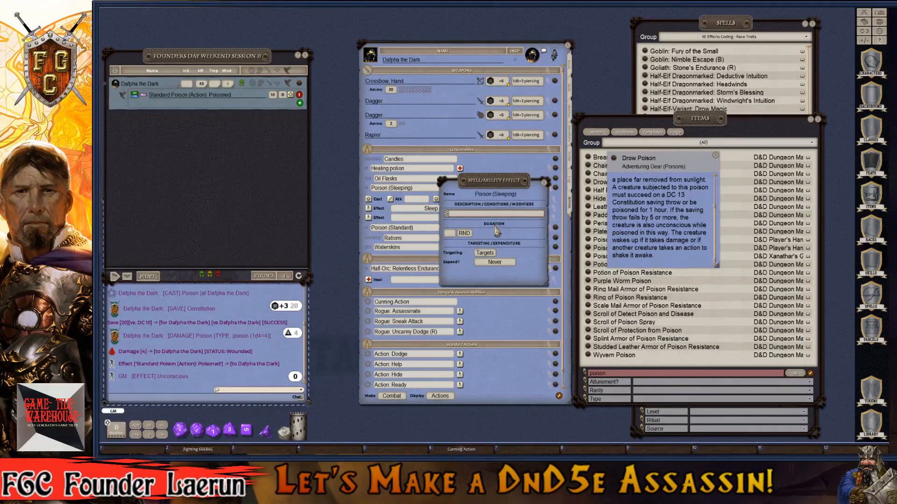
{"action": "type", "text": "leep Poison"}
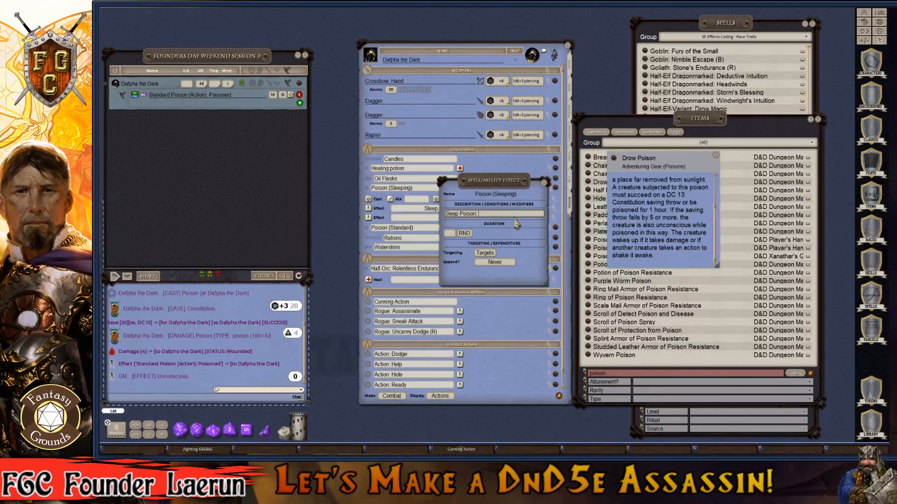
{"action": "type", "text": "Poisoned"}
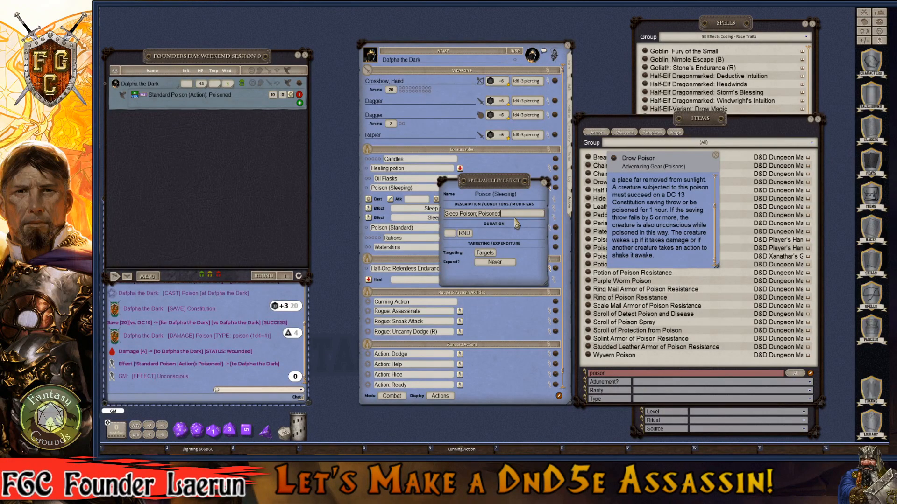
- Set the new poisoned effect's duration to 1 hour and close the effect editor
{"action": "left_click", "coordinate": [450, 233]}
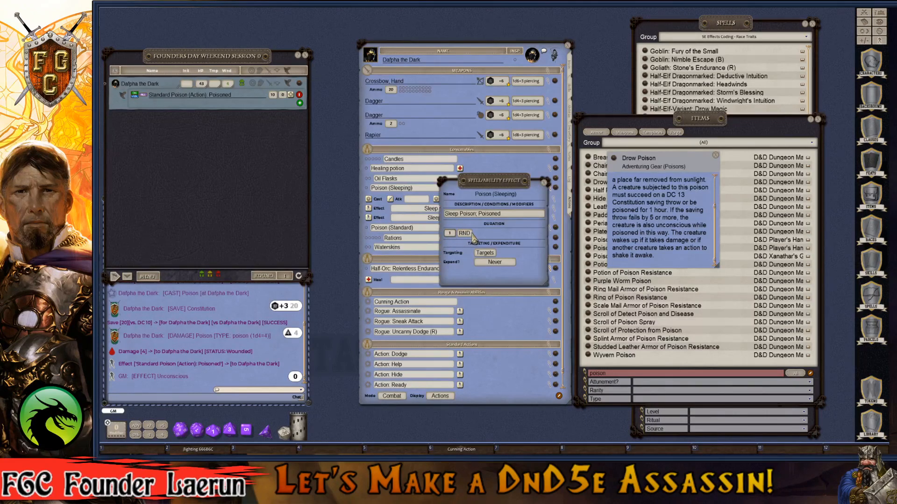
{"action": "left_click", "coordinate": [465, 234]}
{"action": "key", "text": "ctrl"}
{"action": "left_click", "coordinate": [544, 183]}
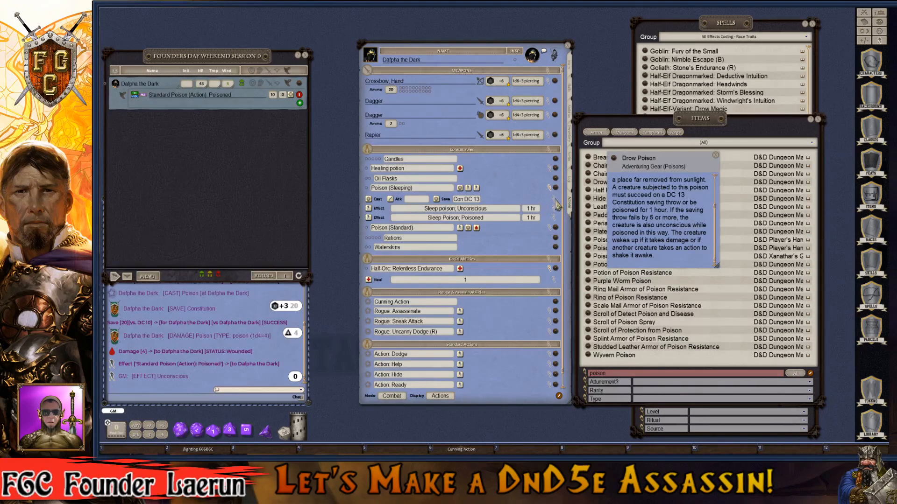
- Change the description of Poison (Sleeping)'s unconscious effect to "Sleep; Unconscious" and close its editor
{"action": "left_click", "coordinate": [556, 201]}
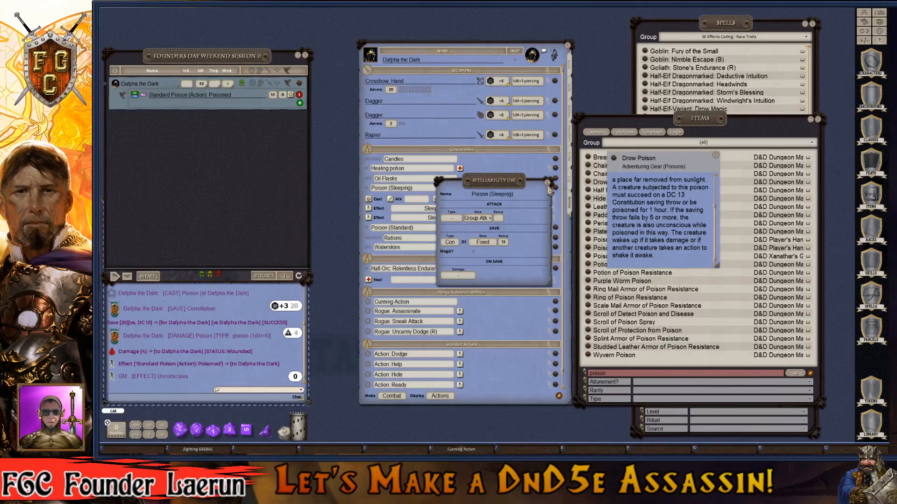
{"action": "left_click", "coordinate": [547, 183]}
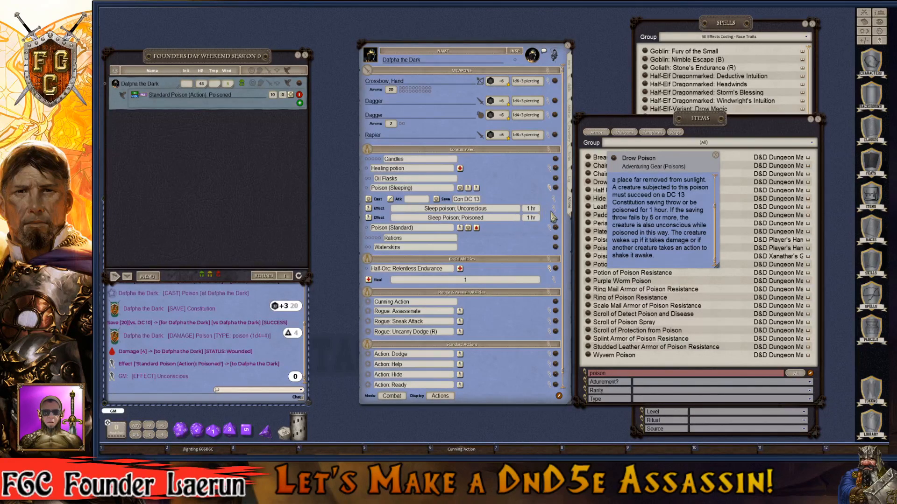
{"action": "left_click", "coordinate": [554, 210]}
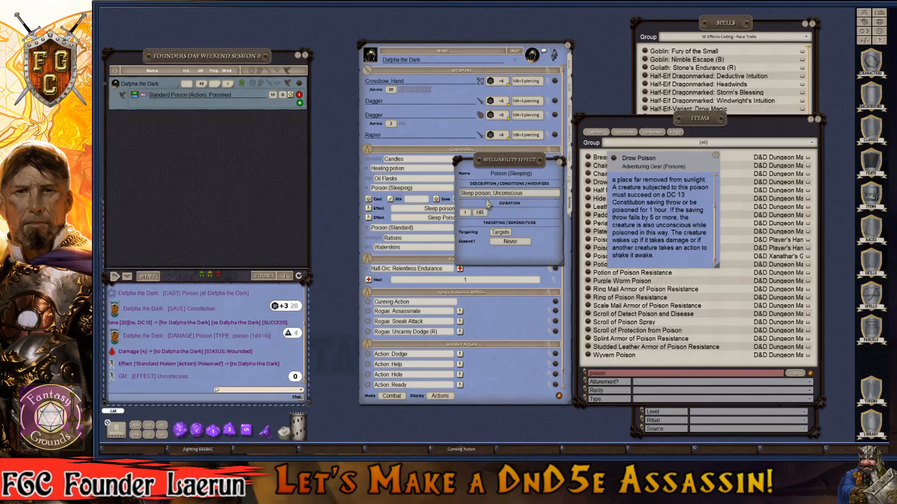
{"action": "left_click_drag", "start_coordinate": [482, 200], "coordinate": [452, 201]}
{"action": "type", "text": "P"}
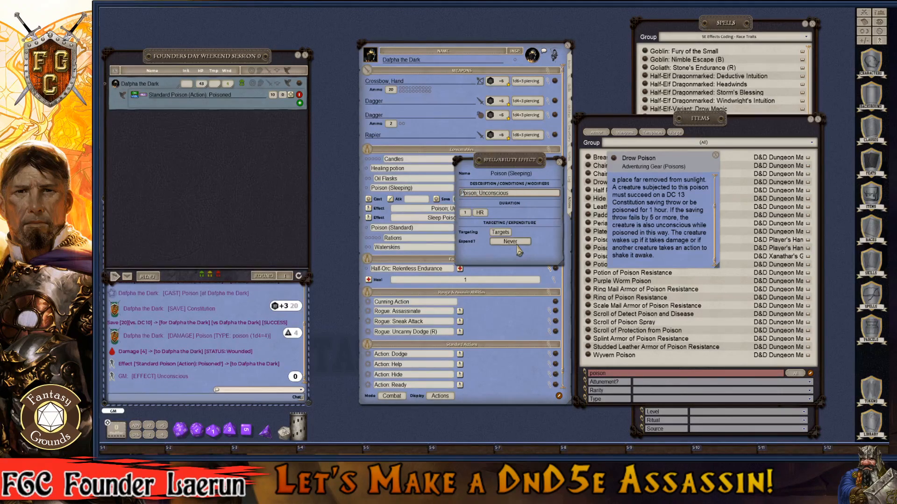
{"action": "left_click", "coordinate": [478, 194]}
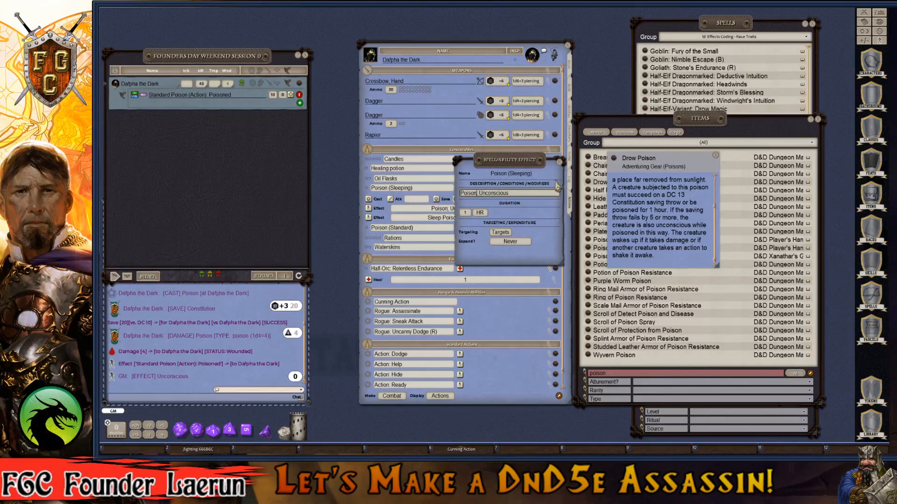
{"action": "key", "text": "BackSpace"}
{"action": "key", "text": "BackSpace"}
{"action": "key", "text": "BackSpace"}
{"action": "key", "text": "BackSpace"}
{"action": "key", "text": "BackSpace"}
{"action": "key", "text": "BackSpace"}
{"action": "type", "text": "Sleep"}
{"action": "left_click", "coordinate": [560, 162]}
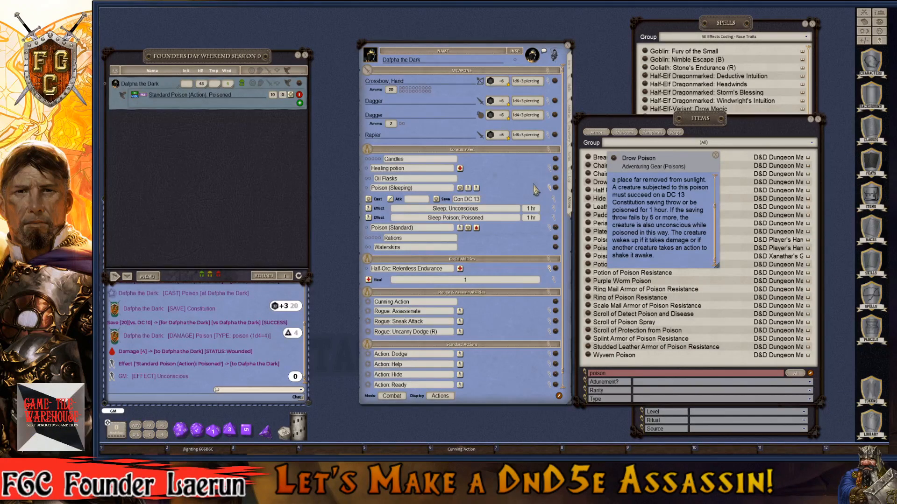
- Shorten the description of Poison (Sleeping)'s second effect to "Poison; Poisoned" and close its editor
{"action": "left_click", "coordinate": [554, 218]}
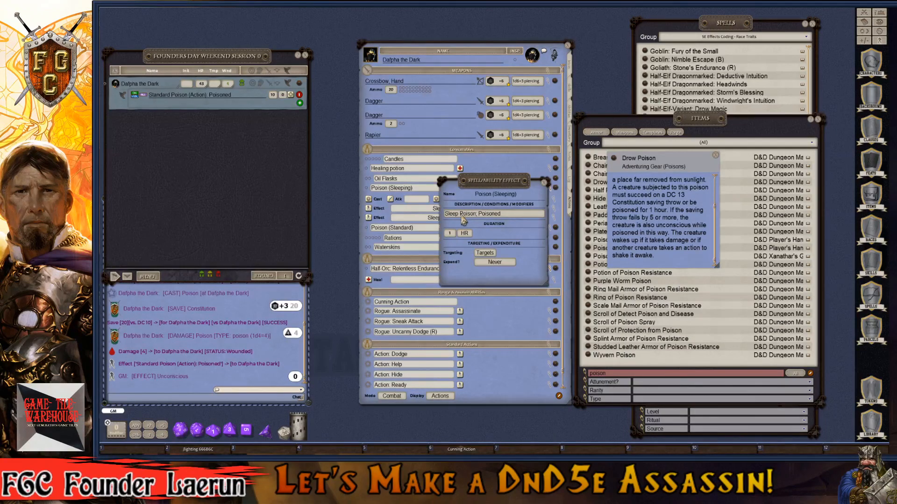
{"action": "left_click_drag", "start_coordinate": [461, 215], "coordinate": [430, 221]}
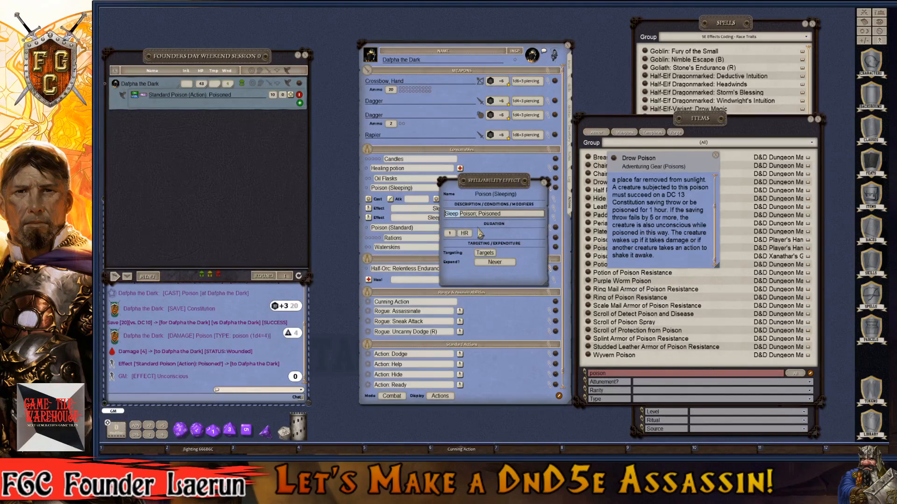
{"action": "key", "text": "BackSpace"}
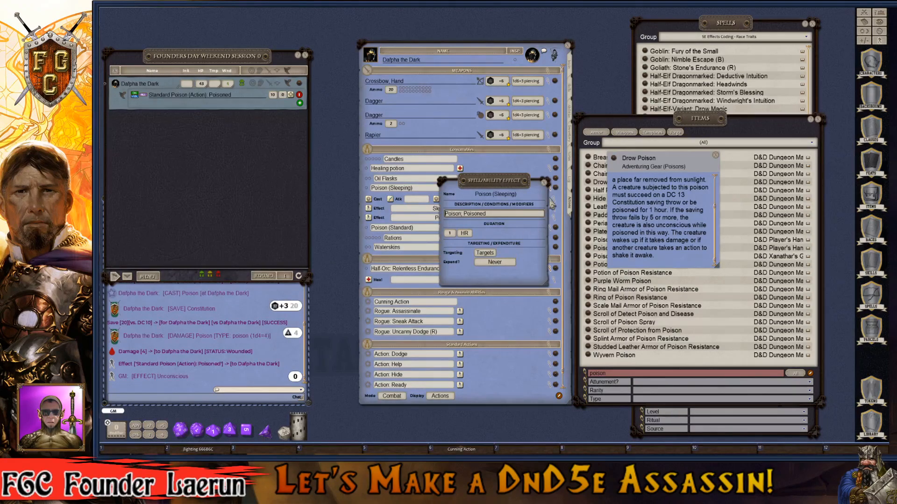
{"action": "left_click", "coordinate": [545, 184]}
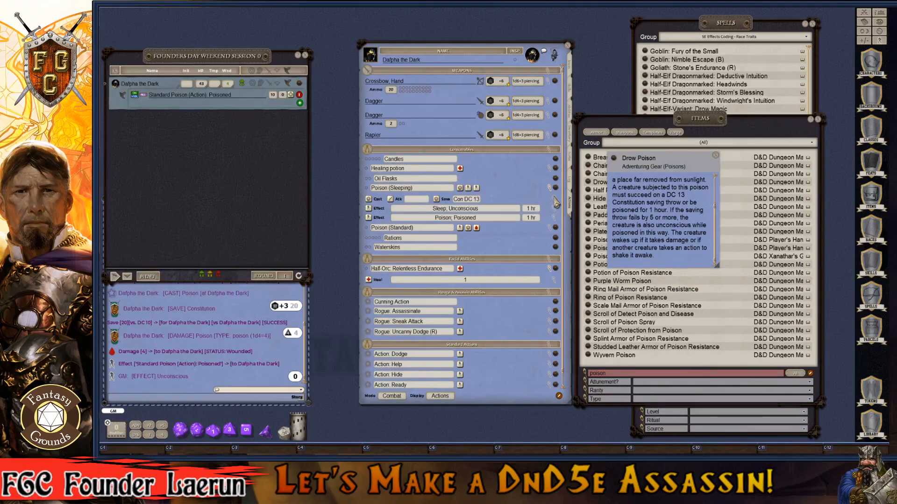
- Open the Poison (Sleeping) record, duplicate the Drow Poison item in the Items list, and close the original item record
{"action": "left_click", "coordinate": [556, 188]}
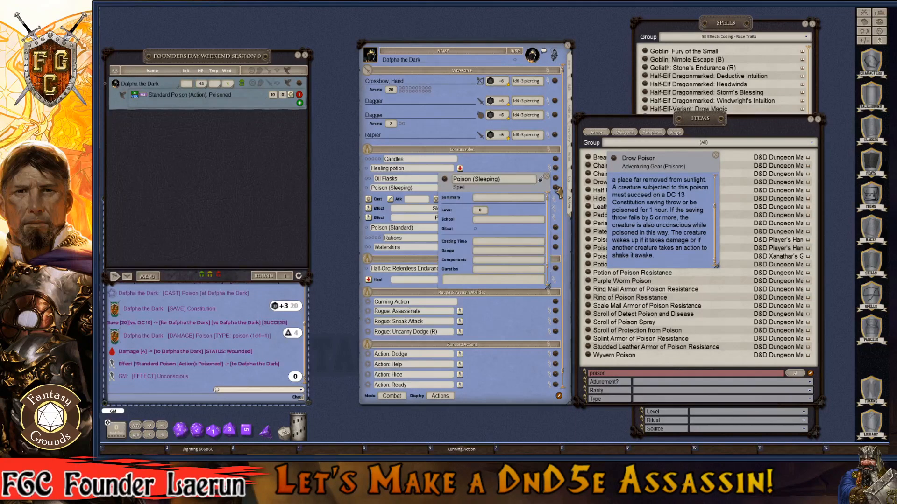
{"action": "scroll", "coordinate": [537, 225], "scroll_direction": "down", "scroll_amount": 1}
{"action": "left_click_drag", "start_coordinate": [674, 169], "coordinate": [706, 169]}
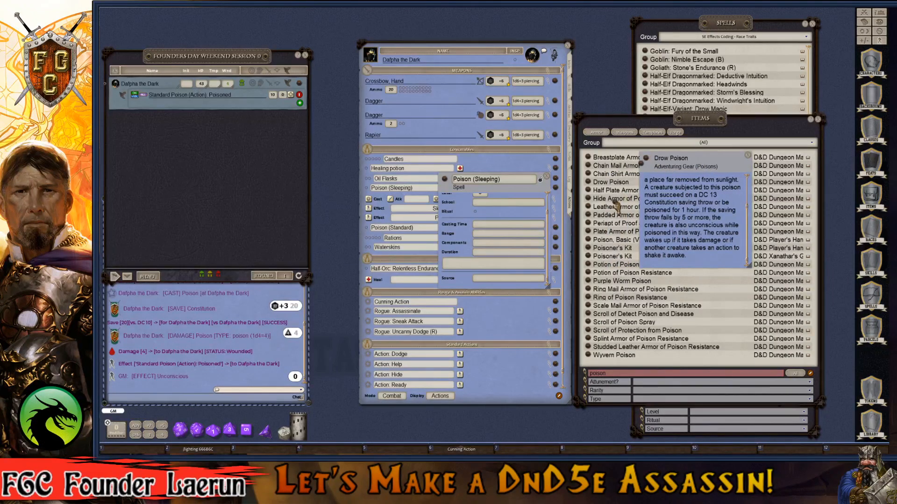
{"action": "left_click_drag", "start_coordinate": [615, 202], "coordinate": [625, 202]}
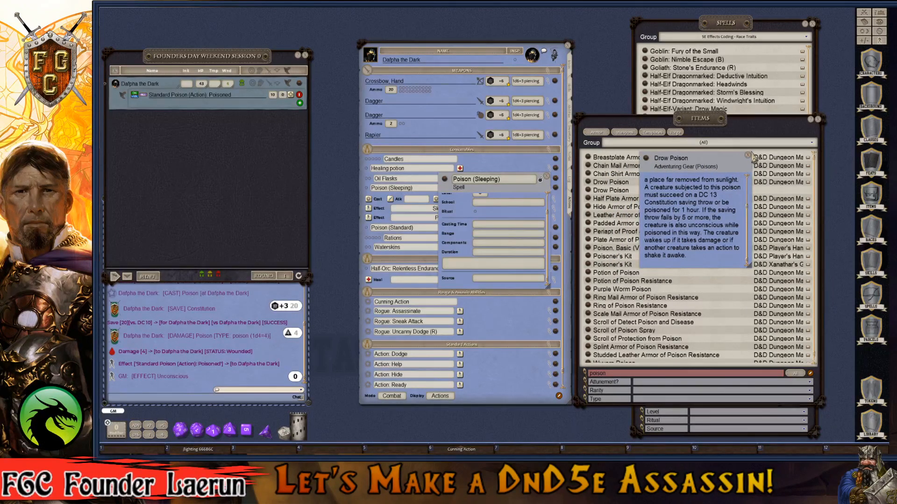
{"action": "left_click", "coordinate": [749, 156]}
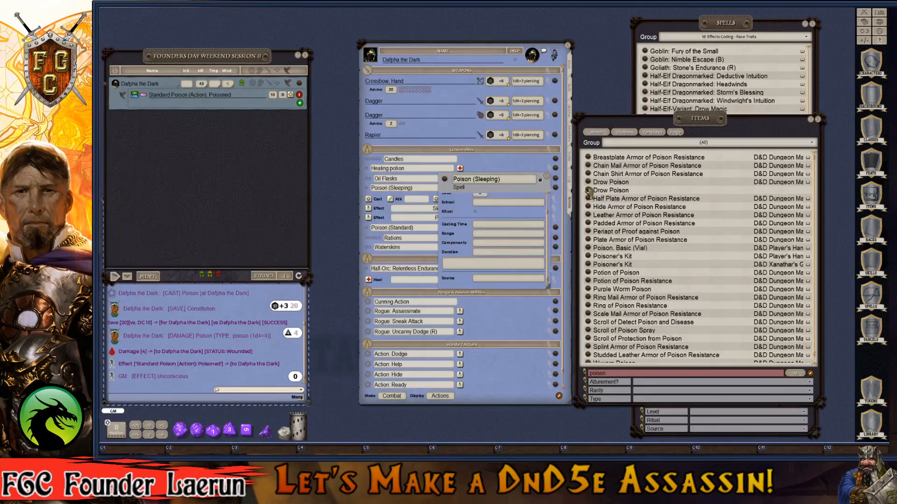
- Copy the duplicate Drow Poison's rules text, from "A creature subjected to this poison" to the end, into the Poison (Sleeping) description
{"action": "left_click_drag", "start_coordinate": [589, 192], "coordinate": [532, 184]}
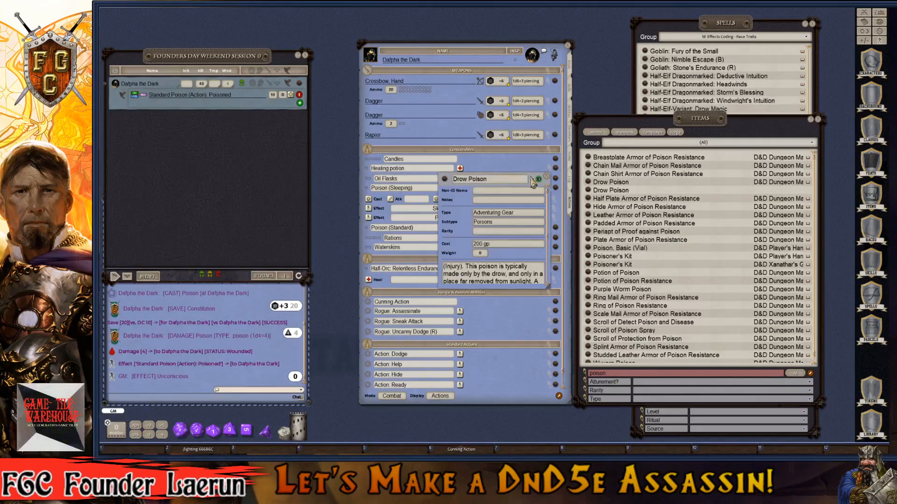
{"action": "left_click_drag", "start_coordinate": [462, 202], "coordinate": [657, 182]}
{"action": "scroll", "coordinate": [702, 223], "scroll_direction": "down", "scroll_amount": 2}
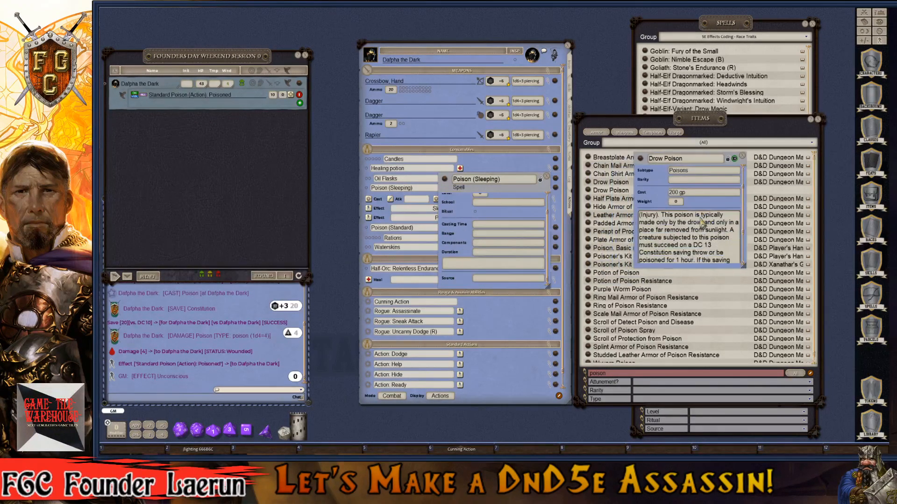
{"action": "scroll", "coordinate": [703, 222], "scroll_direction": "down", "scroll_amount": 3}
{"action": "scroll", "coordinate": [710, 236], "scroll_direction": "up", "scroll_amount": 1}
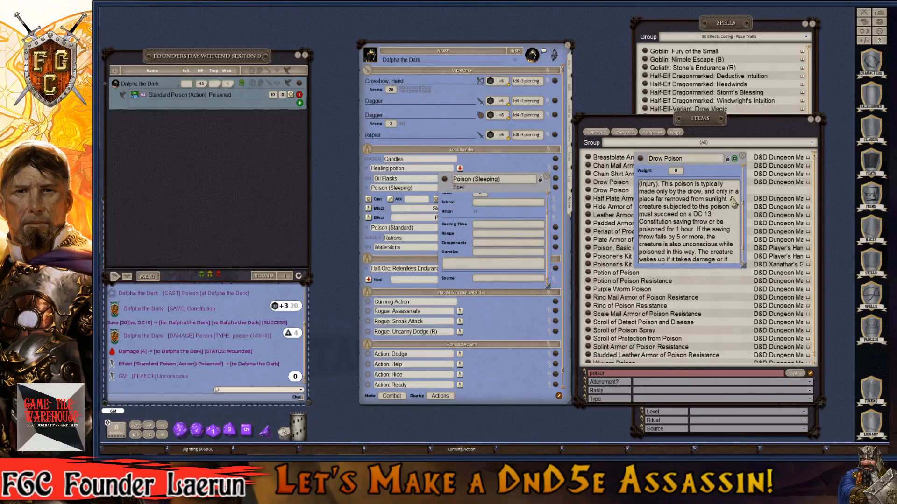
{"action": "left_click_drag", "start_coordinate": [731, 200], "coordinate": [746, 294]}
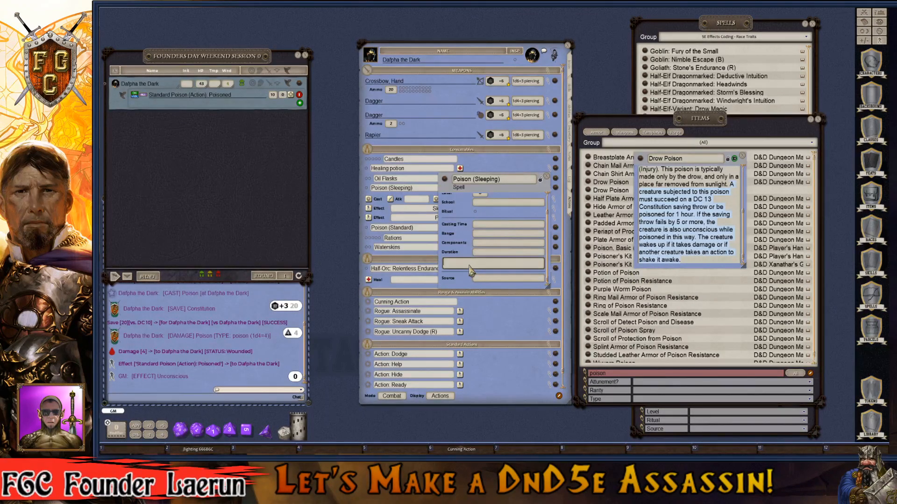
{"action": "type", "text": "A creature subjected to this poison must succeed on a DC 13 Constitution saving throw or be poisoned for 1 hour. If the saving throw fails by 5 or more, the creature is also unconscious while poisoned in this way. The creature wakes up if it takes damage or if another creature takes an action to shake it awake."}
{"action": "scroll", "coordinate": [506, 254], "scroll_direction": "up", "scroll_amount": 3}
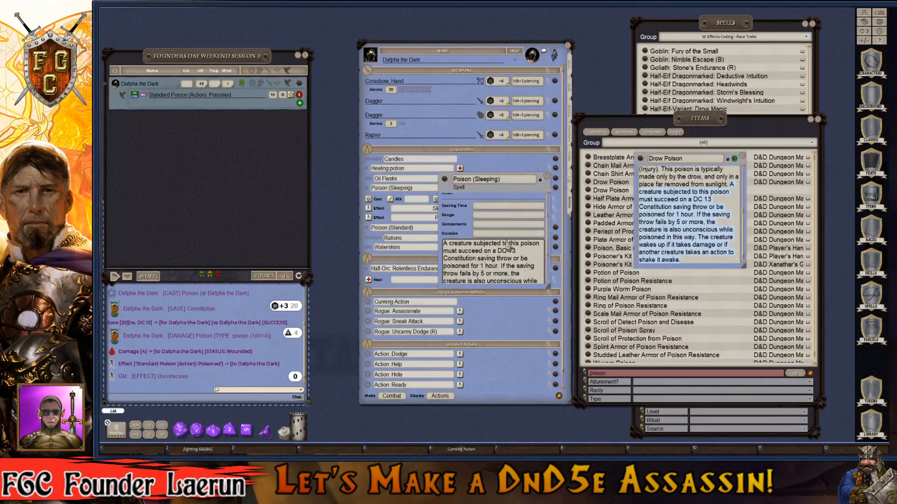
- Lock the Poison (Sleeping) record, close it and the Drow Poison record, and collapse the power's action details
{"action": "left_click", "coordinate": [540, 181]}
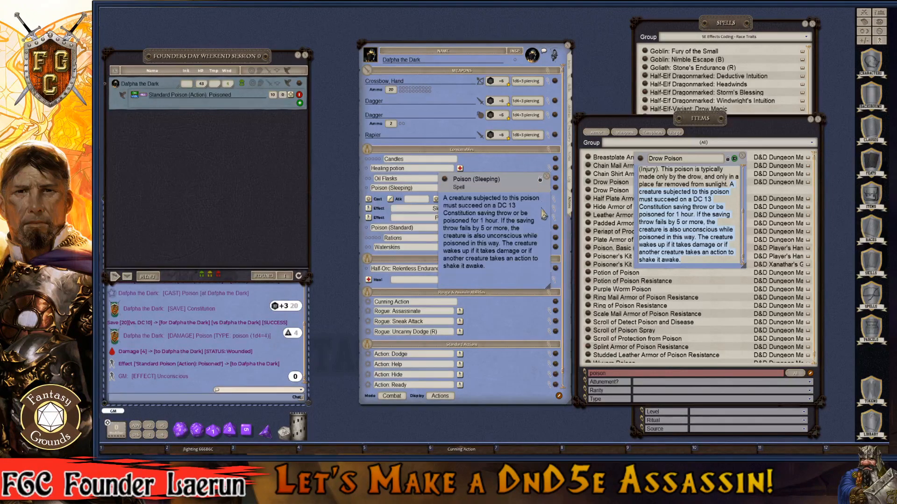
{"action": "key", "text": "ctrl"}
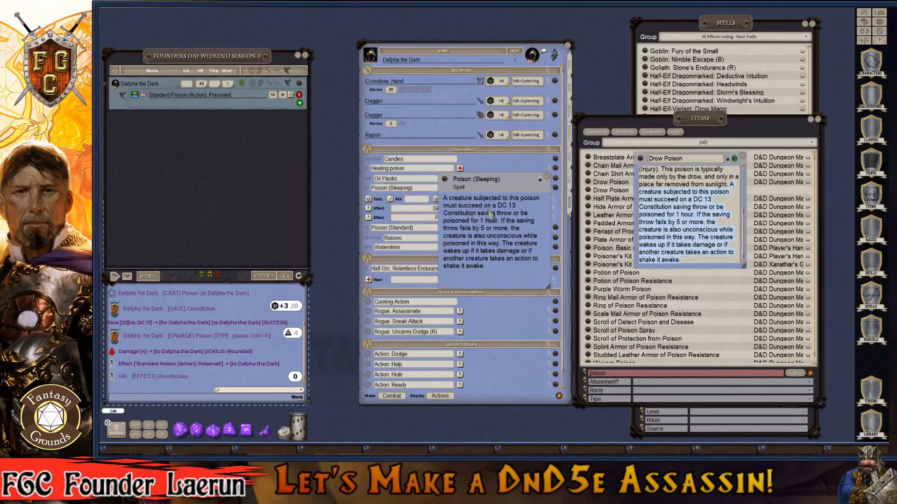
{"action": "left_click", "coordinate": [546, 177]}
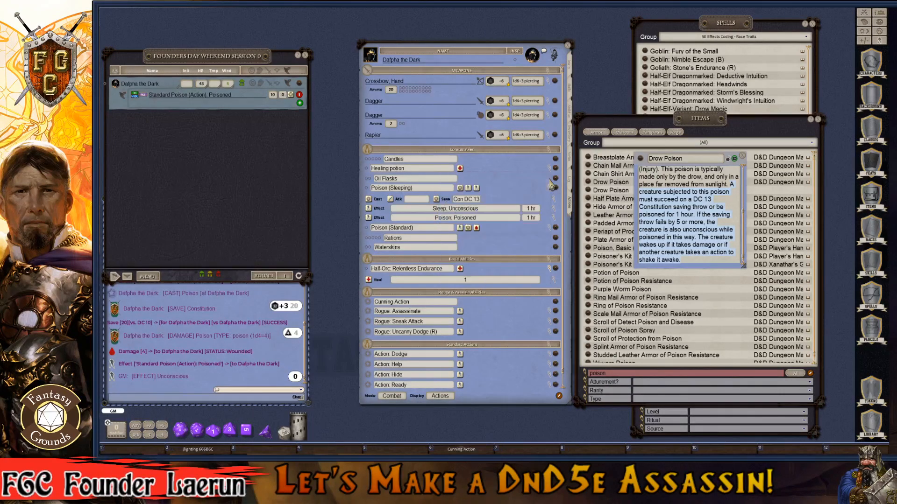
{"action": "left_click", "coordinate": [742, 156]}
{"action": "key", "text": "ctrl"}
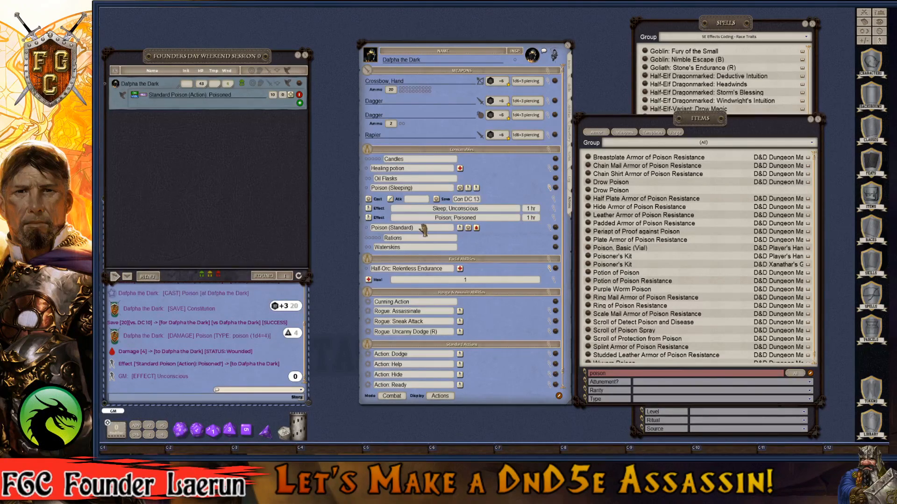
{"action": "left_click", "coordinate": [550, 188]}
- Test the Poison (Sleeping) cast action by applying it to the assassin's entry in the combat tracker
{"action": "key", "text": "ctrl"}
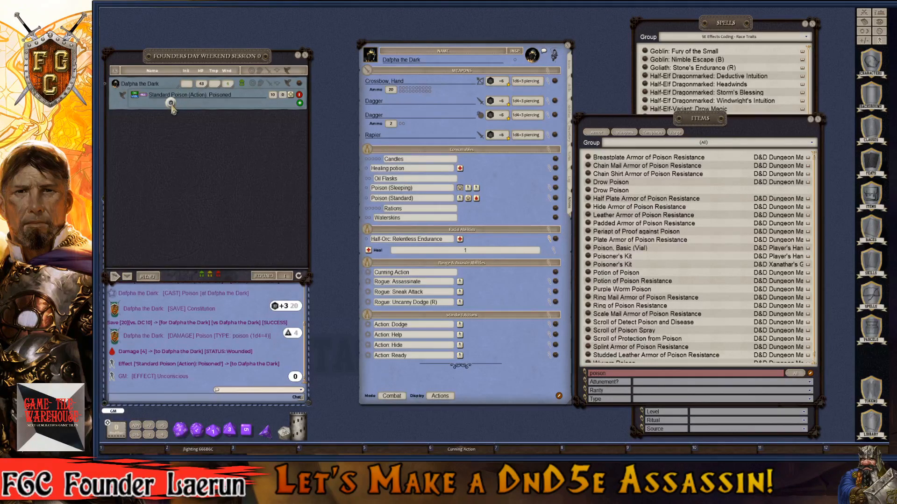
{"action": "left_click_drag", "start_coordinate": [460, 188], "coordinate": [171, 103]}
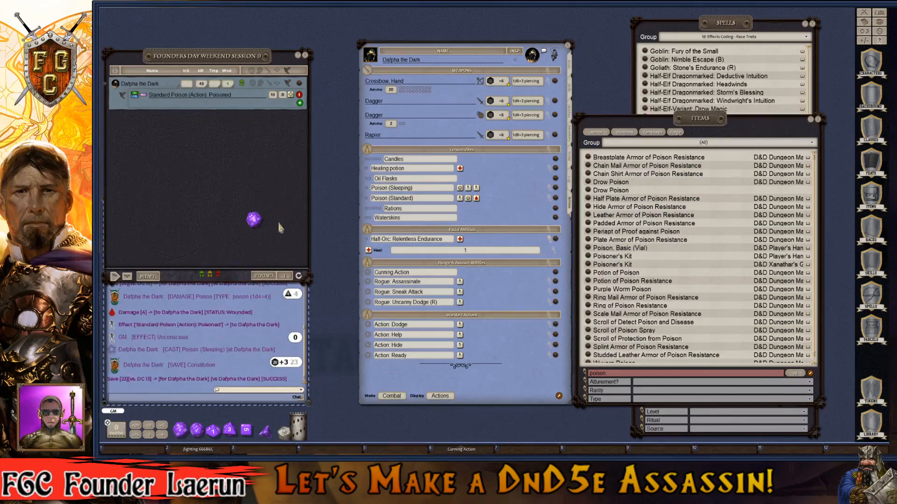
{"action": "key", "text": "ctrl"}
{"action": "key", "text": "ctrl"}
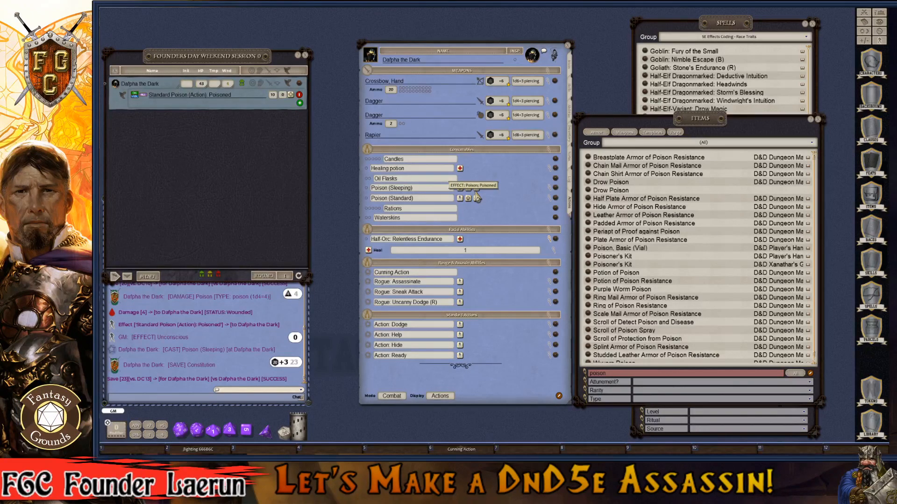
- Clear the Standard Poison effect from the assassin's combat tracker entry and test the sleeping poison's Poisoned effect on it
{"action": "left_click", "coordinate": [299, 95]}
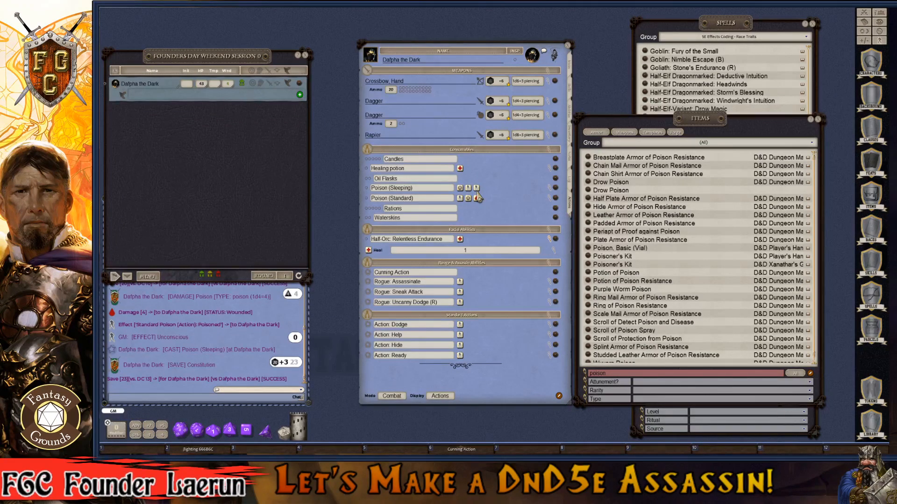
{"action": "left_click_drag", "start_coordinate": [477, 197], "coordinate": [183, 101]}
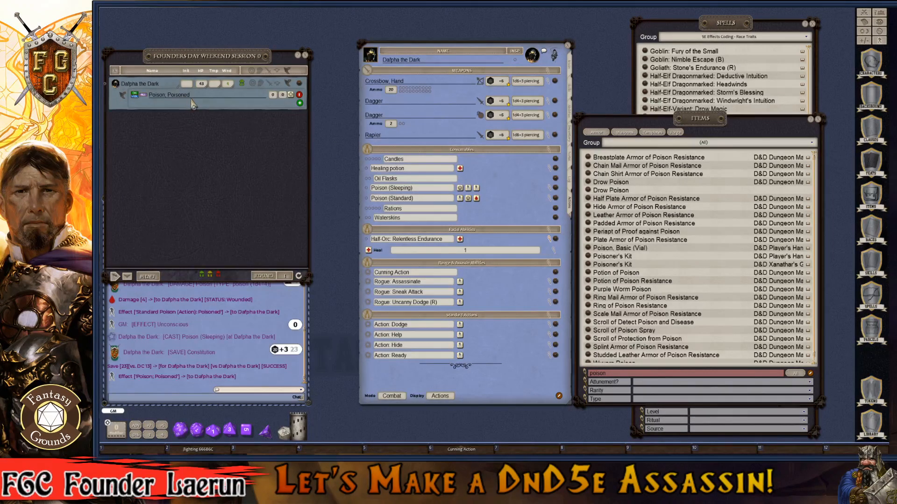
{"action": "key", "text": "ctrl"}
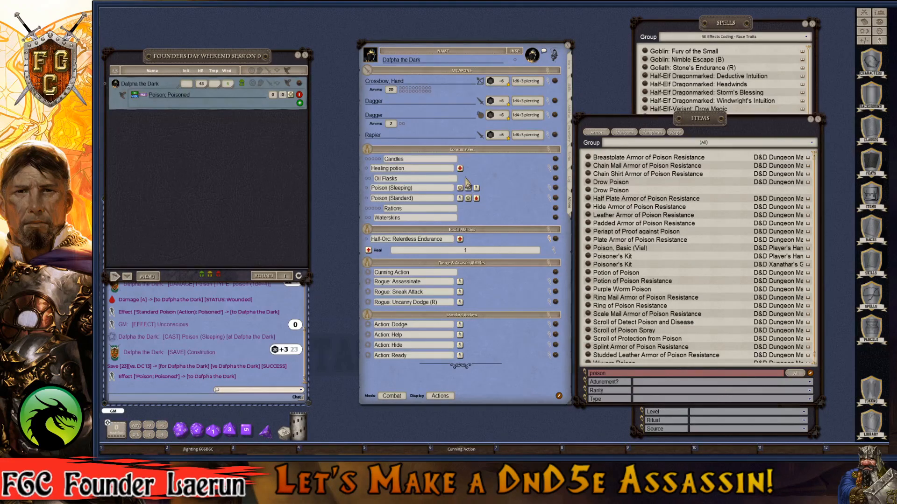
{"action": "key", "text": "ctrl"}
{"action": "key", "text": "ctrl"}
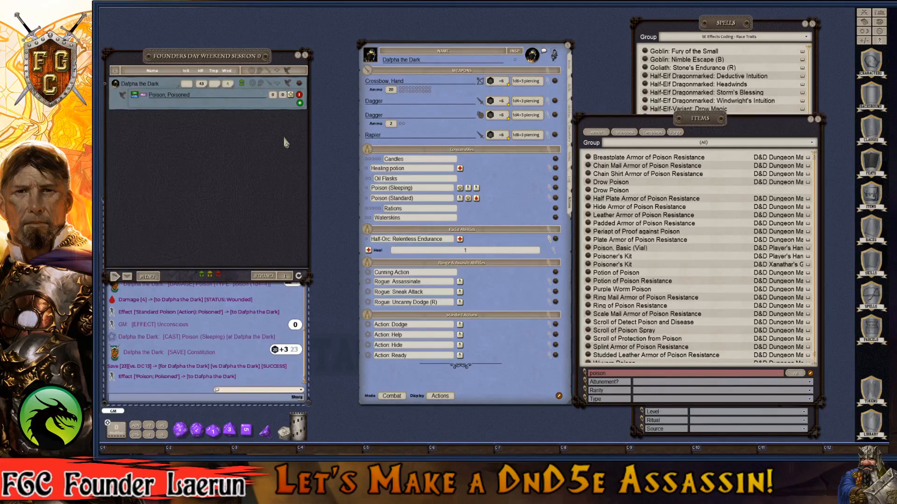
{"action": "key", "text": "ctrl"}
{"action": "key", "text": "ctrl"}
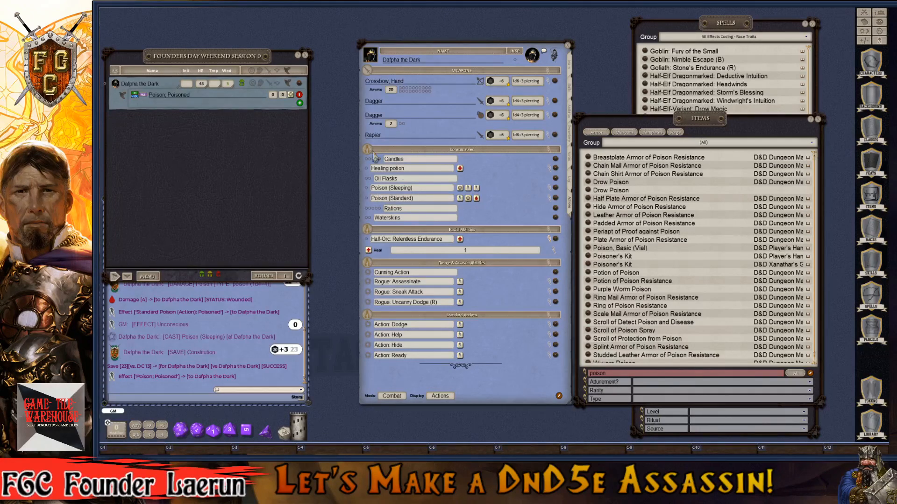
- Remove the Poisoned effect from the assassin's tracker entry and test the Poison (Sleeping) cast action on it again
{"action": "left_click", "coordinate": [299, 94], "text": "ctrl"}
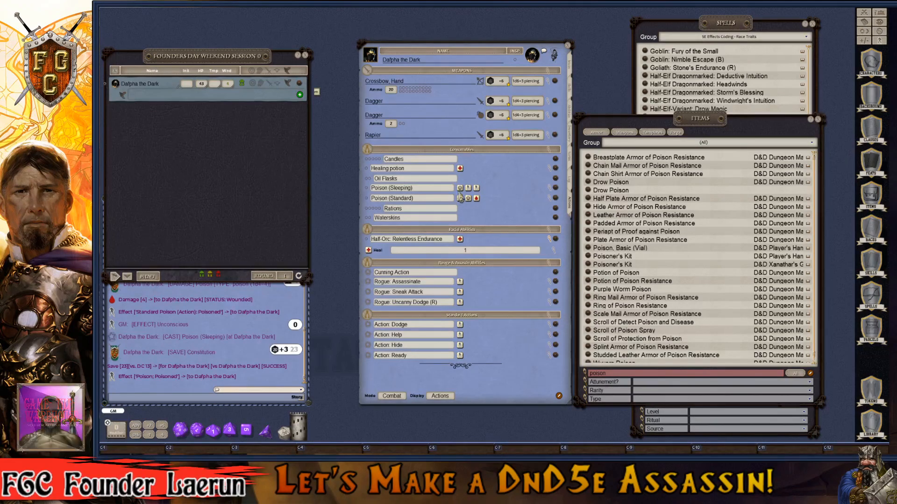
{"action": "left_click_drag", "start_coordinate": [461, 188], "coordinate": [179, 94]}
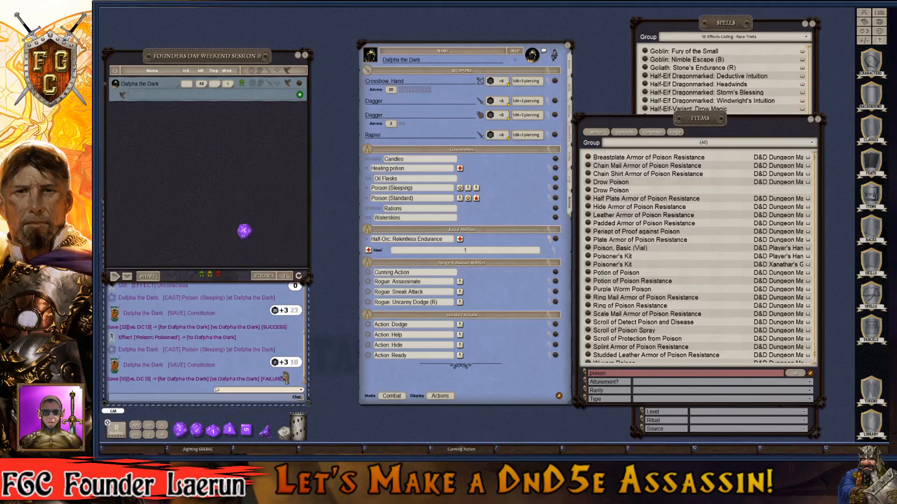
{"action": "key", "text": "ctrl"}
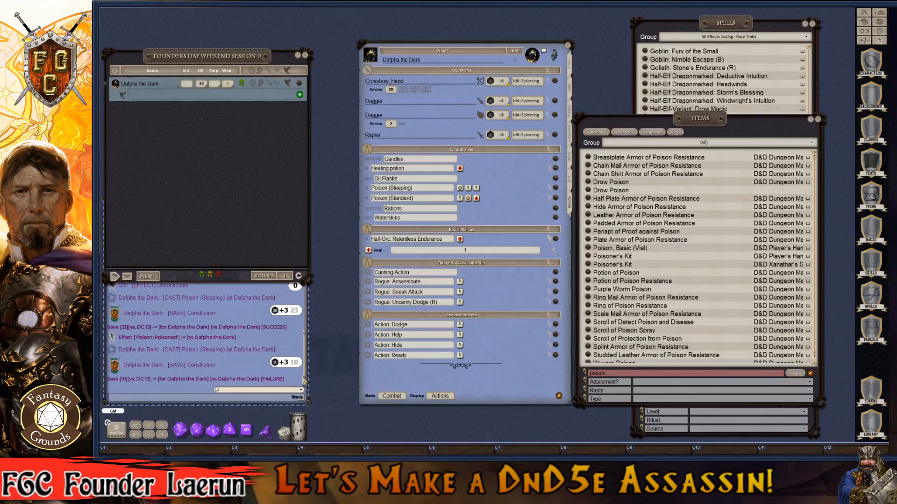
{"action": "key", "text": "ctrl"}
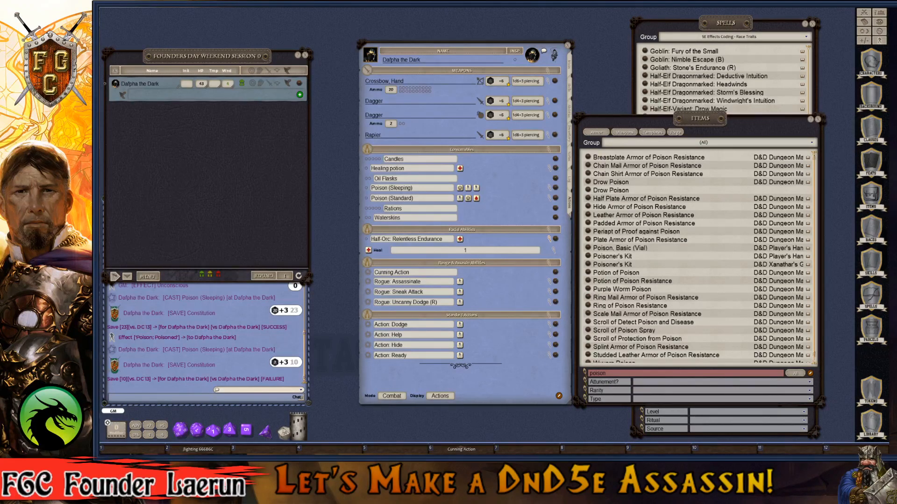
{"action": "key", "text": "ctrl"}
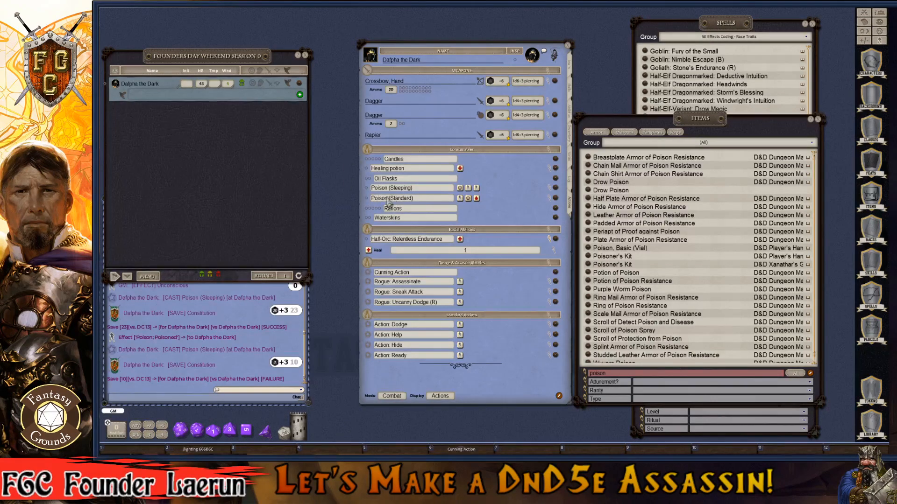
{"action": "key", "text": "ctrl"}
{"action": "key", "text": "ctrl"}
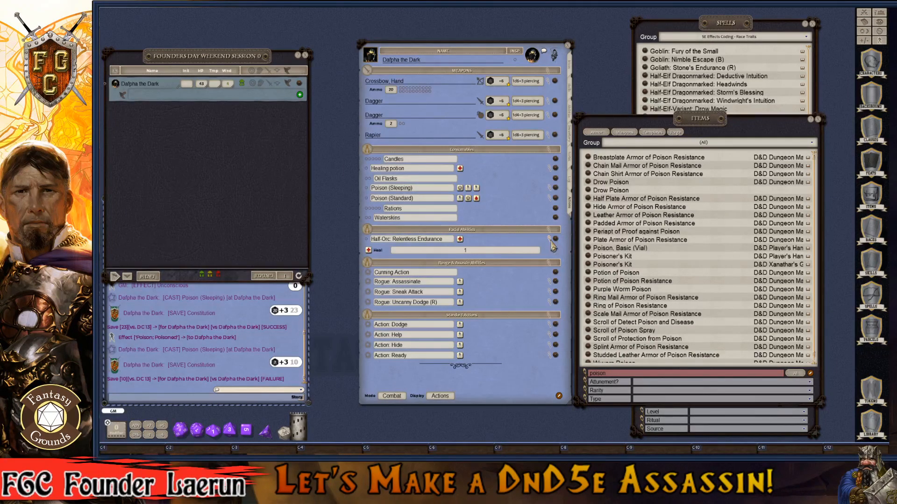
- Collapse the Relentless Endurance details and set the Poison (Standard) effect text to "Standard Poison (Action); Poisoned"
{"action": "left_click", "coordinate": [550, 240]}
{"action": "scroll", "coordinate": [648, 269], "scroll_direction": "down", "scroll_amount": 1}
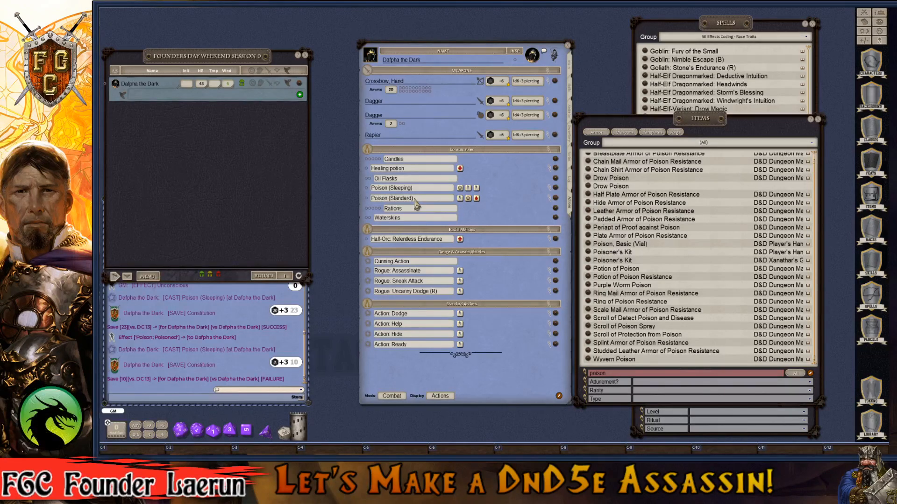
{"action": "key", "text": "ctrl"}
{"action": "left_click", "coordinate": [550, 198]}
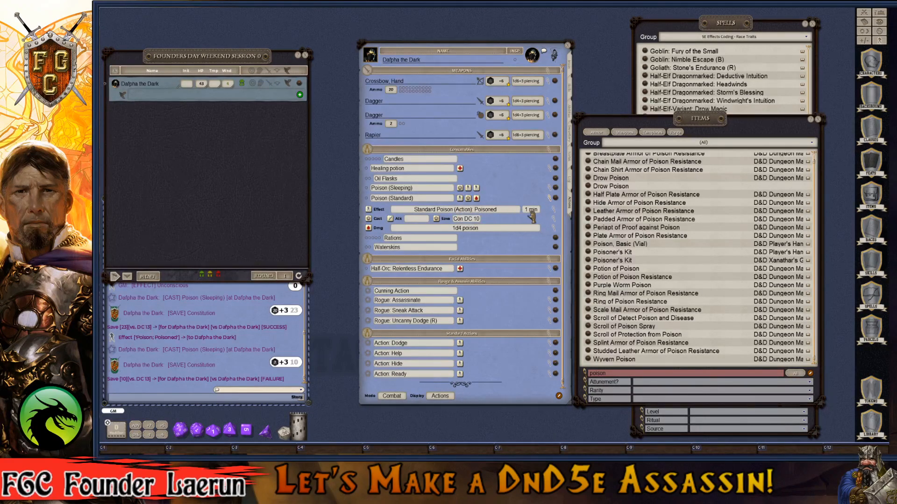
{"action": "left_click", "coordinate": [555, 210]}
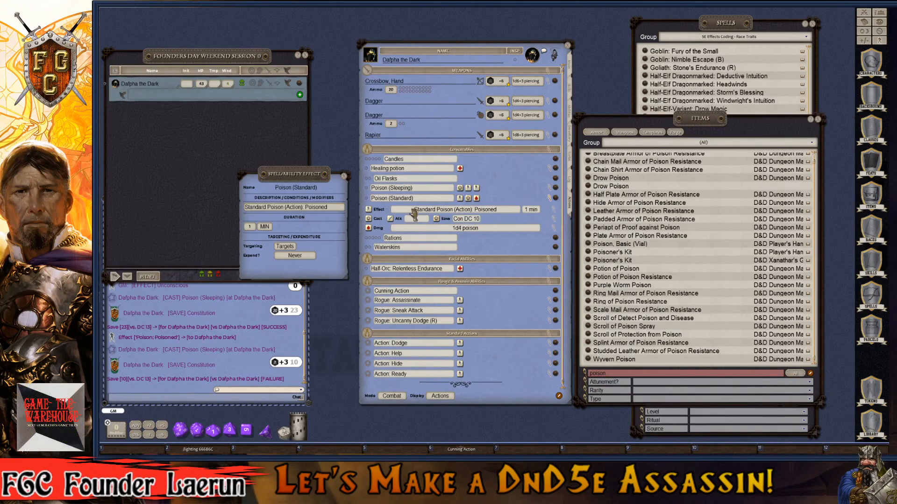
{"action": "left_click", "coordinate": [305, 210]}
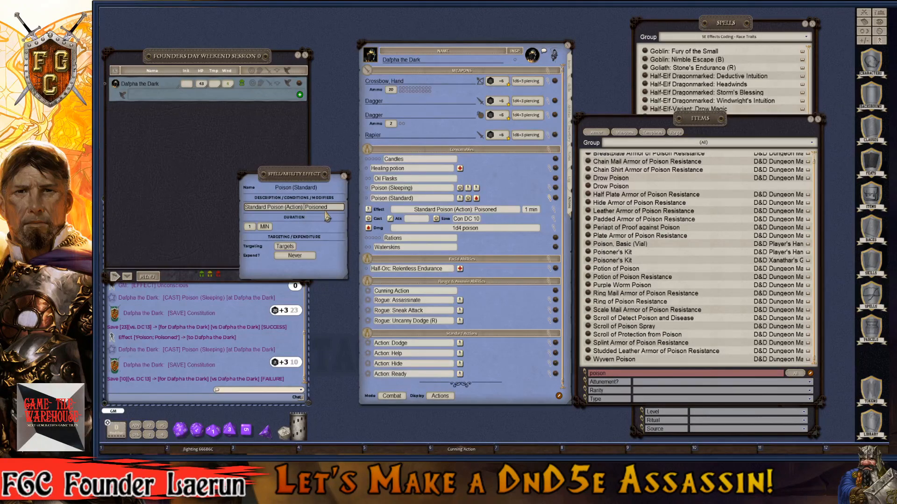
{"action": "key", "text": "ctrl"}
{"action": "left_click", "coordinate": [344, 176]}
{"action": "key", "text": "ctrl"}
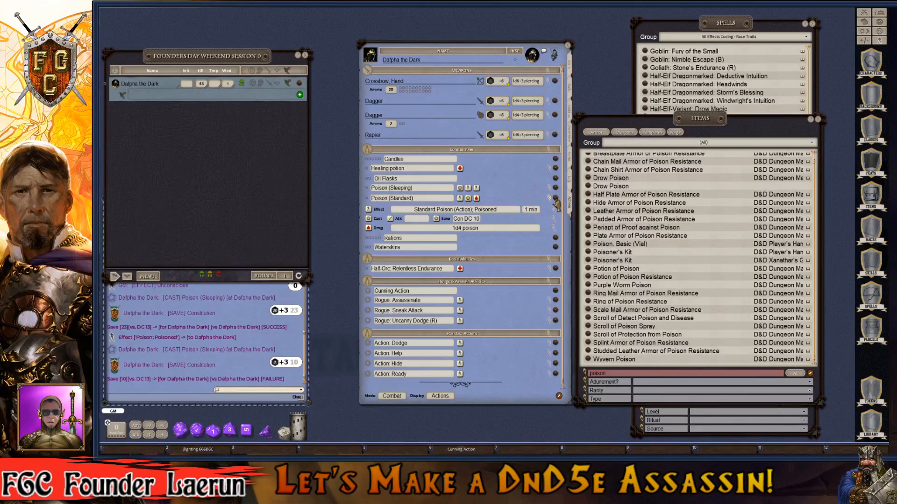
- Open the Poison (Standard) record and duplicate the Poison, Basic (Vial) item in the Items list
{"action": "left_click", "coordinate": [555, 198]}
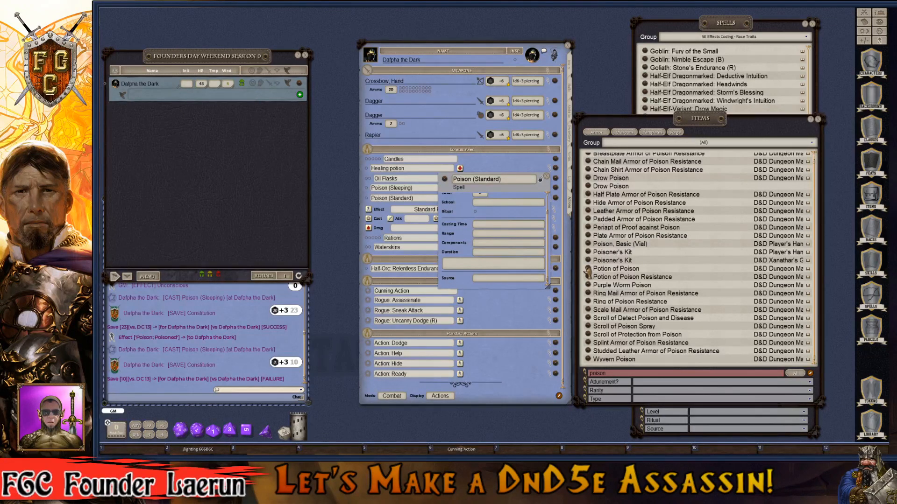
{"action": "left_click_drag", "start_coordinate": [589, 244], "coordinate": [682, 271]}
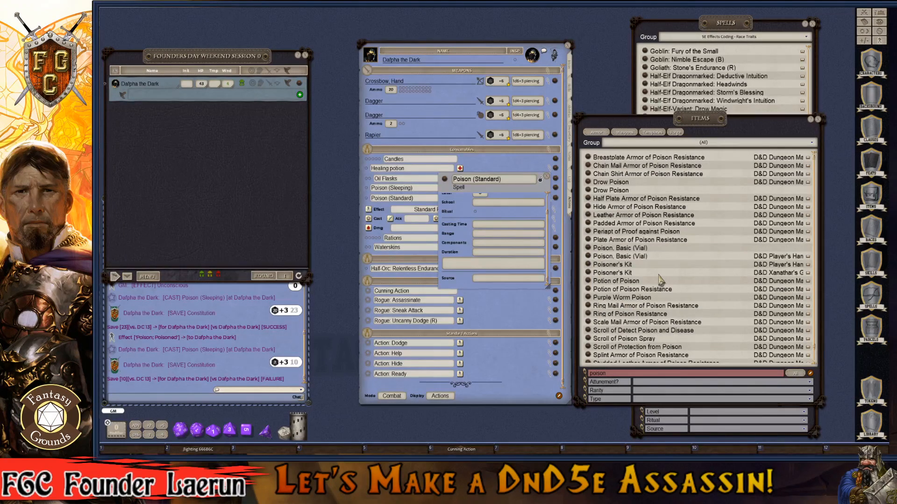
{"action": "key", "text": "ctrl"}
{"action": "scroll", "coordinate": [649, 287], "scroll_direction": "down", "scroll_amount": 1}
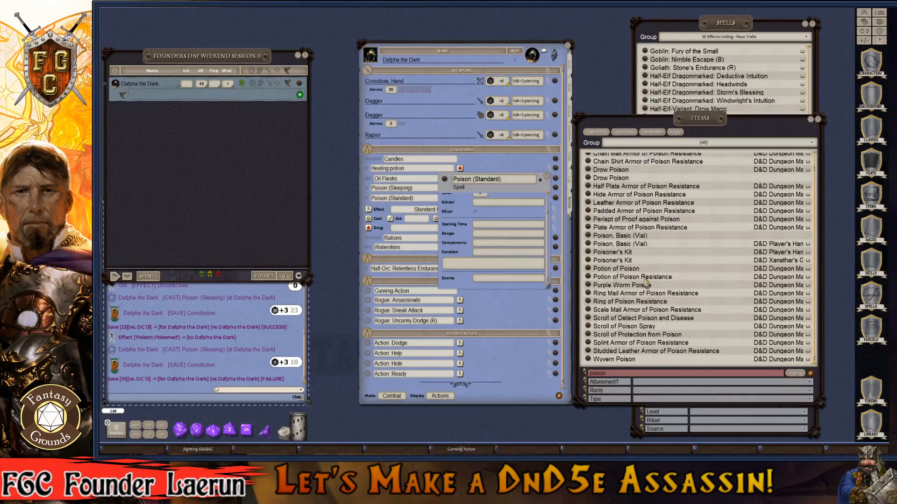
{"action": "key", "text": "ctrl"}
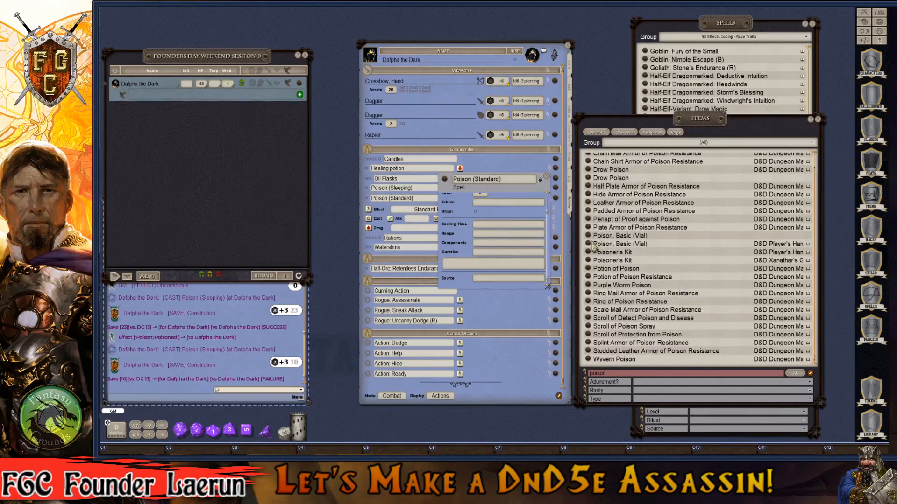
- Copy the full rules text of Poison, Basic (Vial) into the Poison (Standard) description and lock that record
{"action": "left_click", "coordinate": [589, 243]}
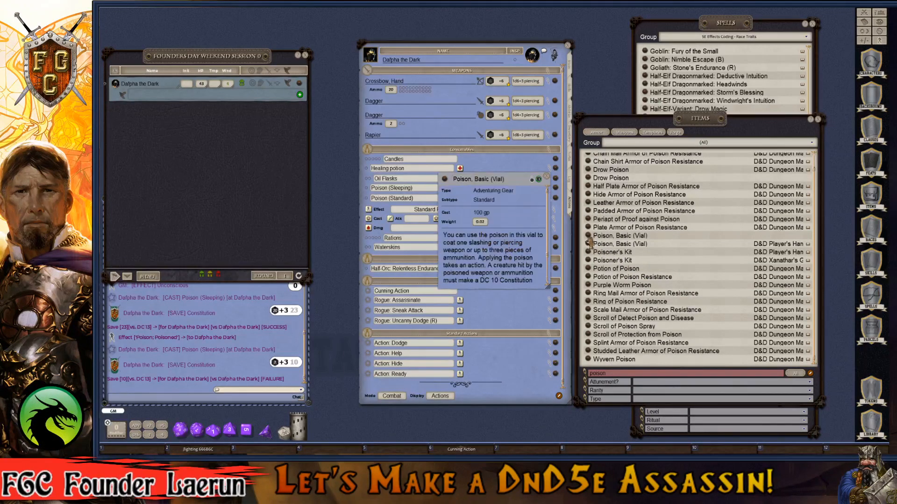
{"action": "left_click_drag", "start_coordinate": [524, 191], "coordinate": [692, 220]}
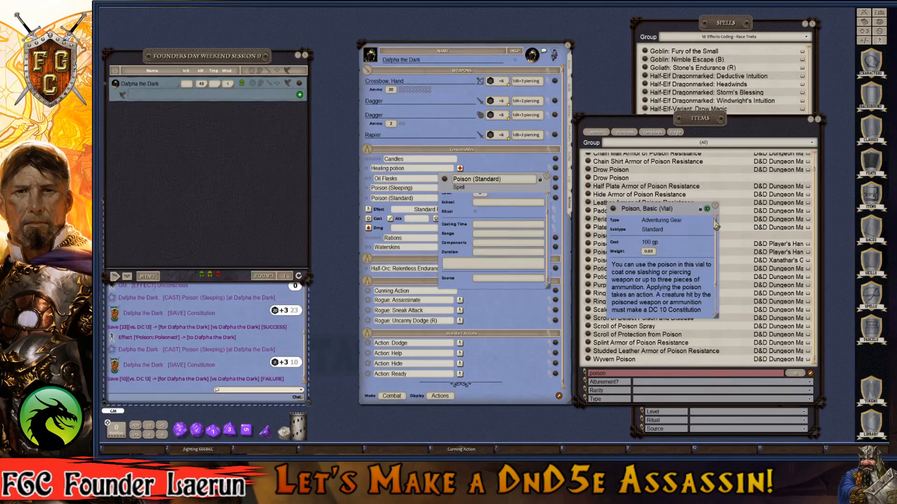
{"action": "scroll", "coordinate": [675, 310], "scroll_direction": "down", "scroll_amount": 3}
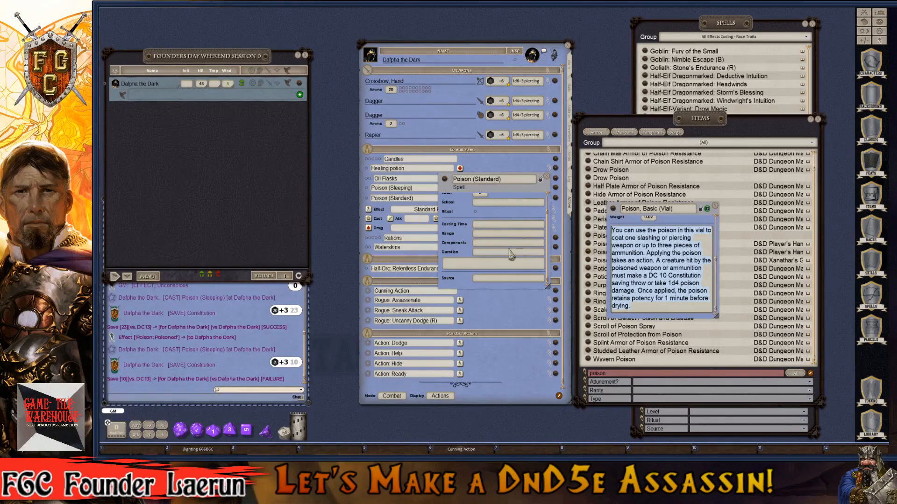
{"action": "left_click", "coordinate": [479, 269]}
{"action": "type", "text": "You can use the poison in this vial to coat one slashing or piercing weapon or up to three pieces of ammunition. Applying the poison takes an action. A creature hit by the poisoned weapon or ammunition must make a DC 10 Constitution saving throw or take 1d4 poison damage. Once applied, the poison retains potency for 1 minute before drying."}
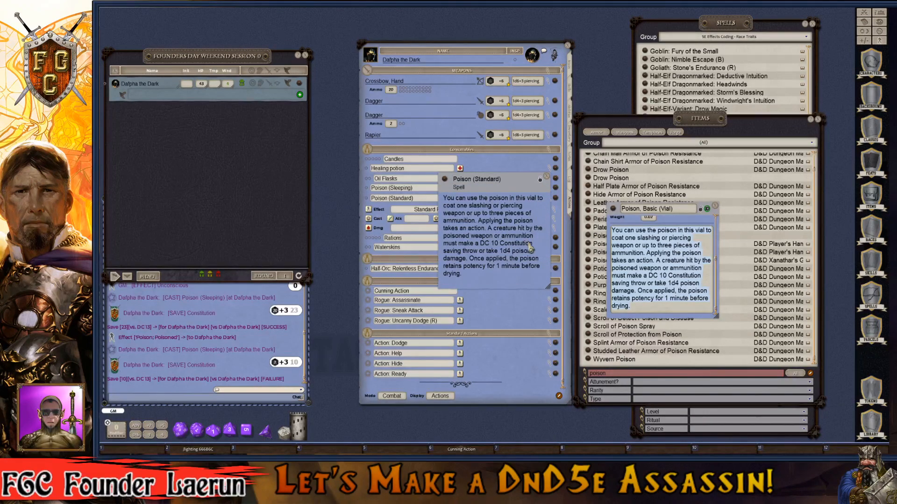
{"action": "key", "text": "ctrl"}
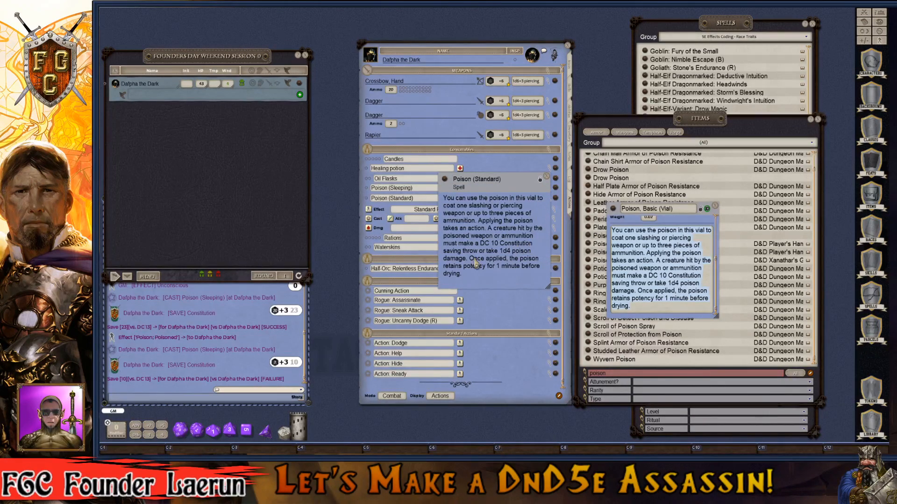
- Close both poison records and the Items list, and collapse the Poison (Standard) action details
{"action": "left_click", "coordinate": [547, 178]}
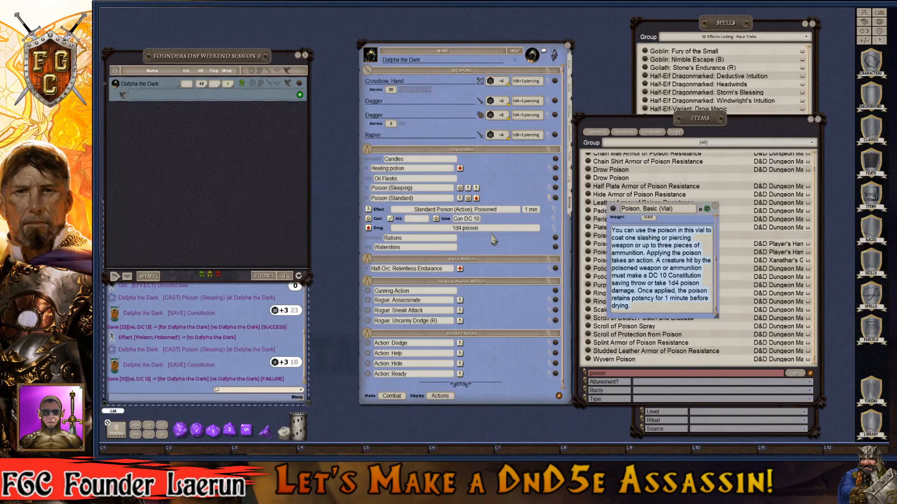
{"action": "left_click", "coordinate": [715, 206]}
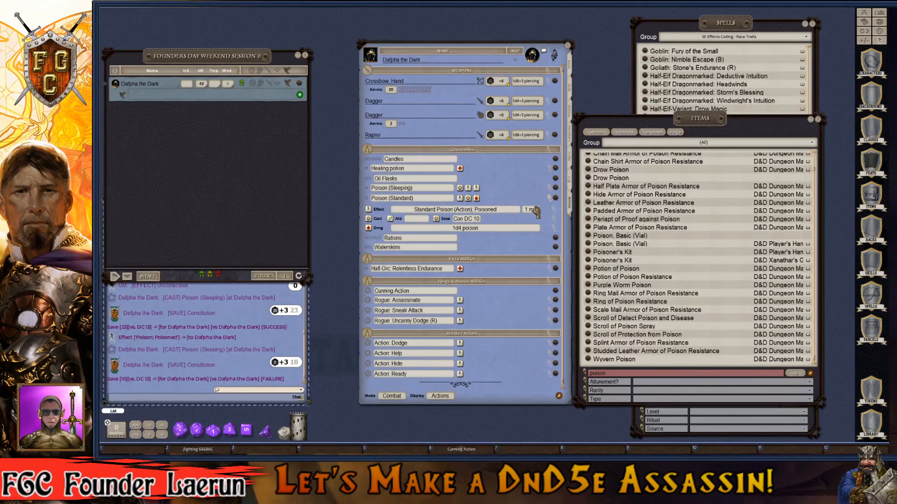
{"action": "left_click", "coordinate": [550, 198]}
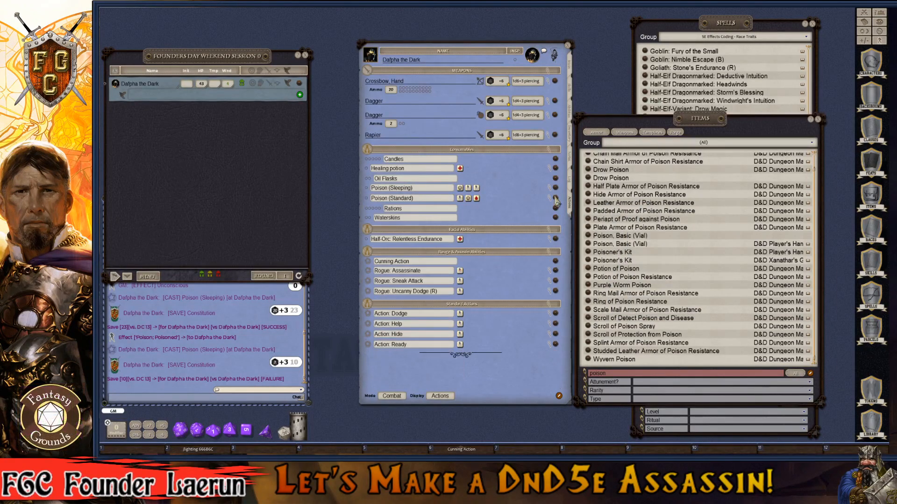
{"action": "left_click", "coordinate": [818, 120]}
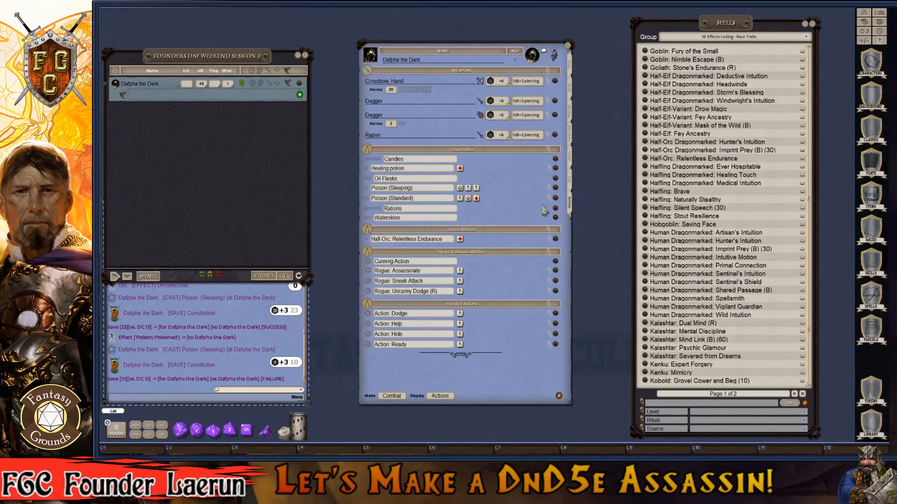
- Switch the actions to Preparation mode and set the number of Poison (Standard) uses to 2
{"action": "left_click", "coordinate": [402, 398]}
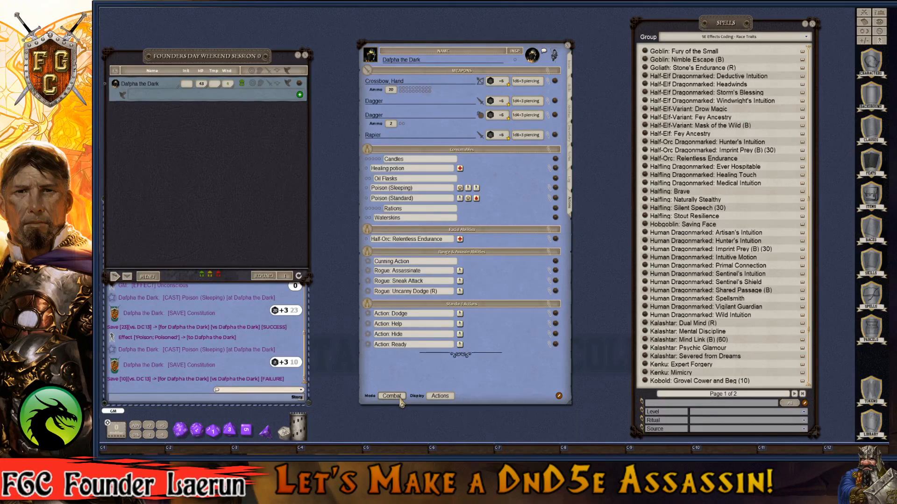
{"action": "left_click", "coordinate": [391, 396]}
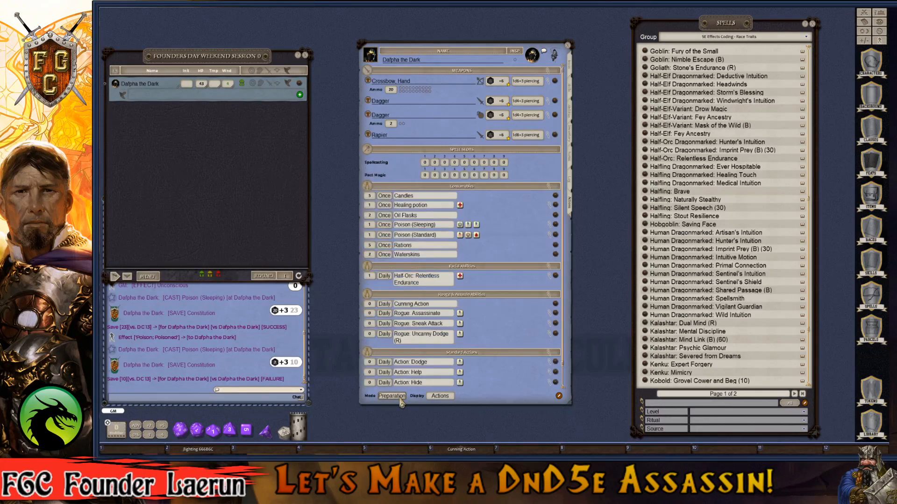
{"action": "left_click", "coordinate": [373, 236]}
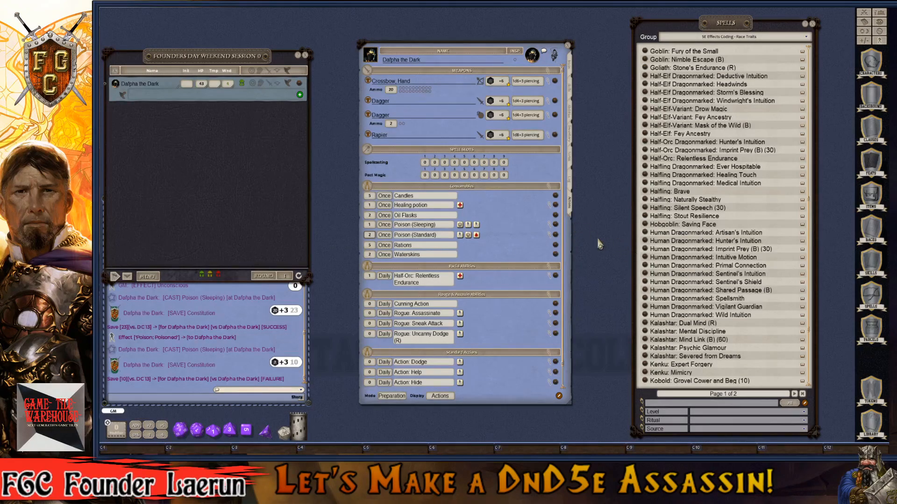
- Add the duplicated Poison, Basic (Vial) item to the character's inventory with quantity 2 and location Pouch
{"action": "left_click", "coordinate": [570, 136]}
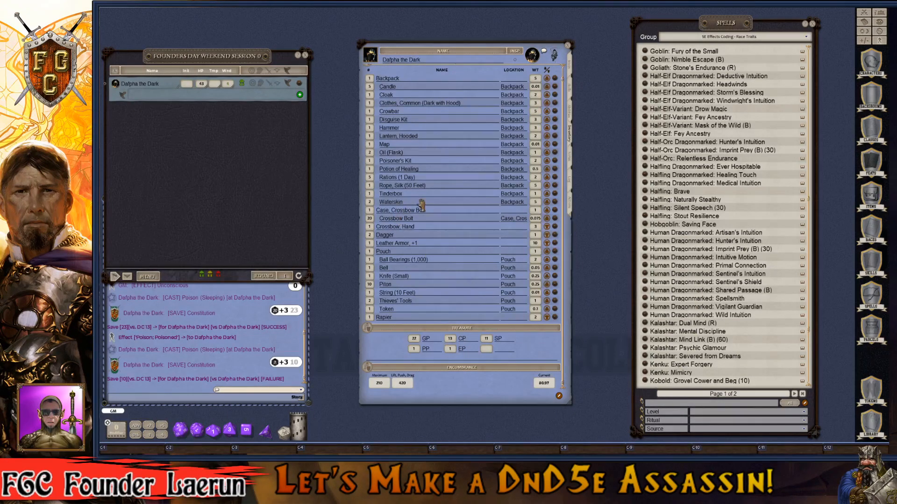
{"action": "scroll", "coordinate": [707, 381], "scroll_direction": "down", "scroll_amount": 1}
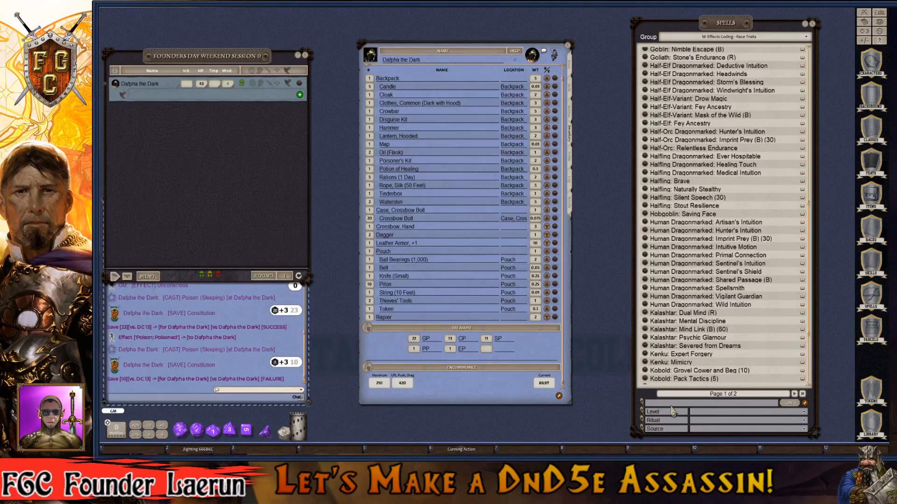
{"action": "left_click", "coordinate": [815, 27]}
{"action": "left_click", "coordinate": [871, 194]}
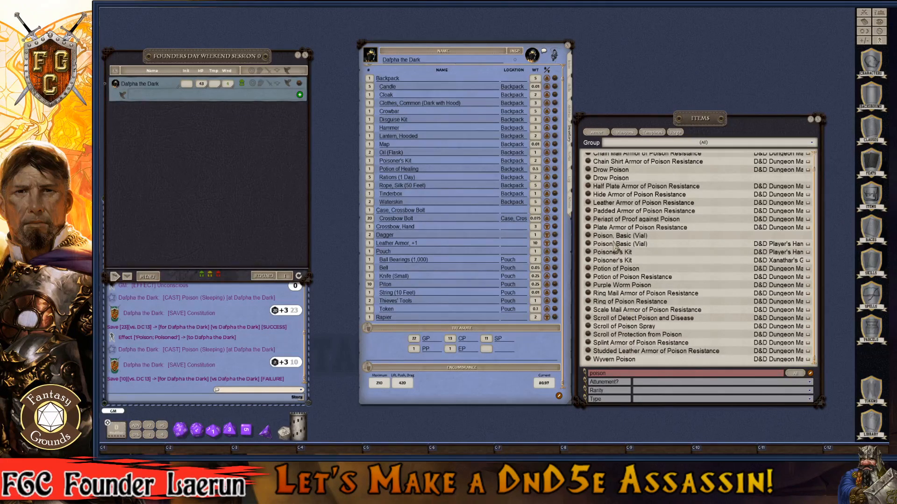
{"action": "left_click_drag", "start_coordinate": [589, 239], "coordinate": [446, 243]}
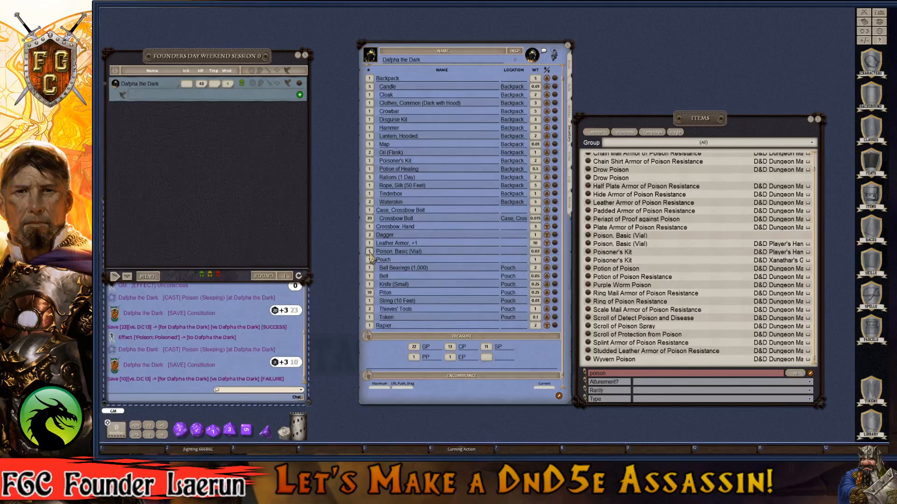
{"action": "type", "text": "2"}
{"action": "left_click", "coordinate": [517, 252]}
{"action": "type", "text": "Po"}
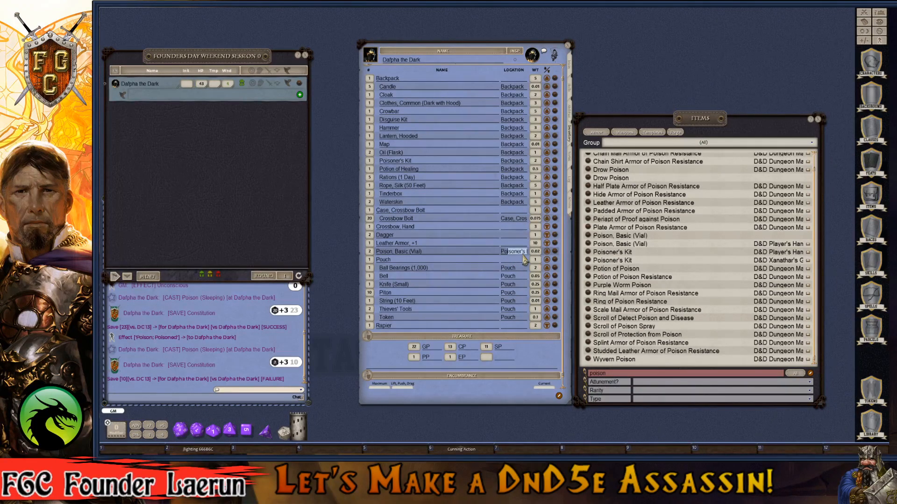
{"action": "type", "text": "uch"}
{"action": "left_click", "coordinate": [430, 206]}
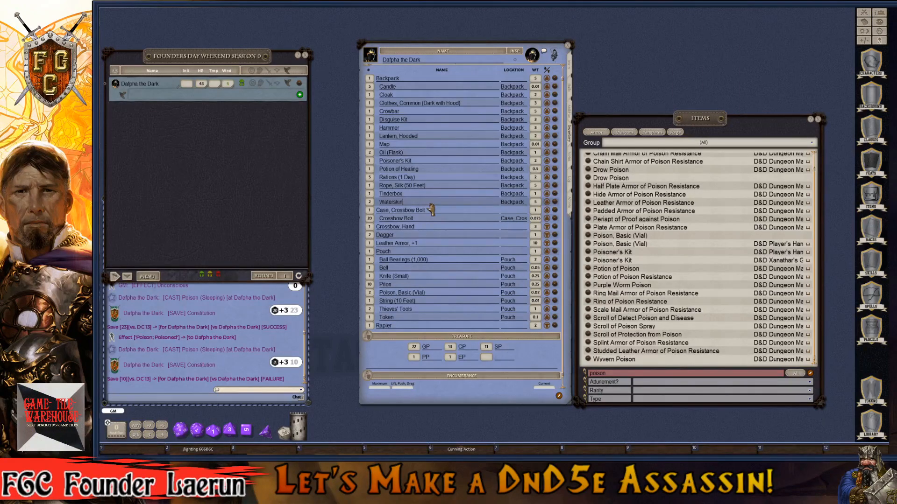
{"action": "key", "text": "ctrl"}
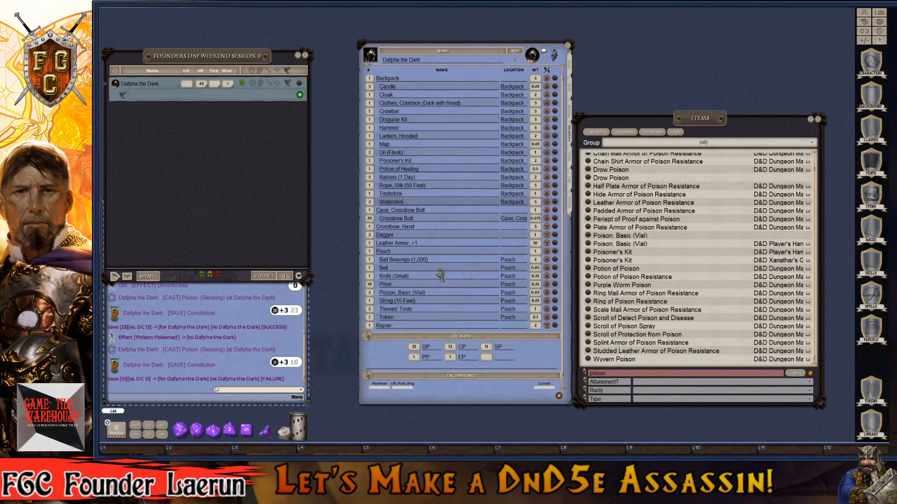
- Search the Items list for Vial and add the plain Vial to the character's inventory
{"action": "double_click", "coordinate": [616, 374]}
{"action": "type", "text": "Vial"}
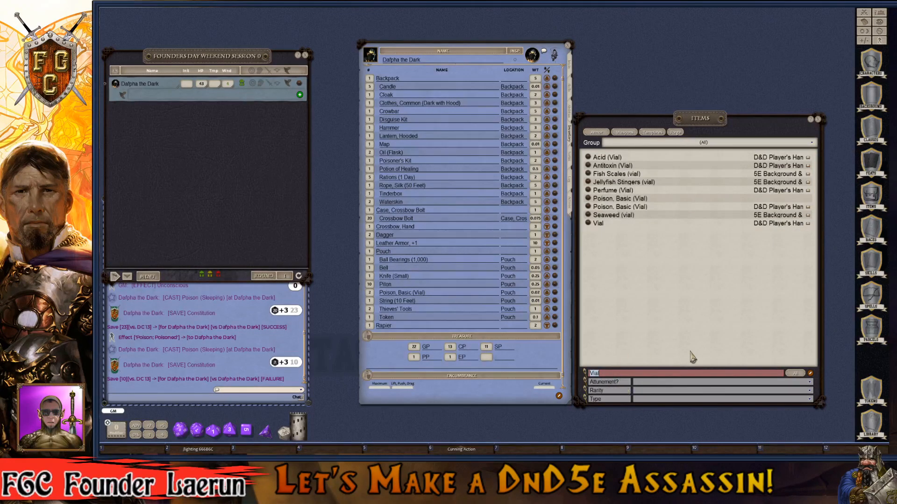
{"action": "key", "text": "ctrl"}
{"action": "left_click_drag", "start_coordinate": [589, 226], "coordinate": [408, 257]}
{"action": "key", "text": "ctrl"}
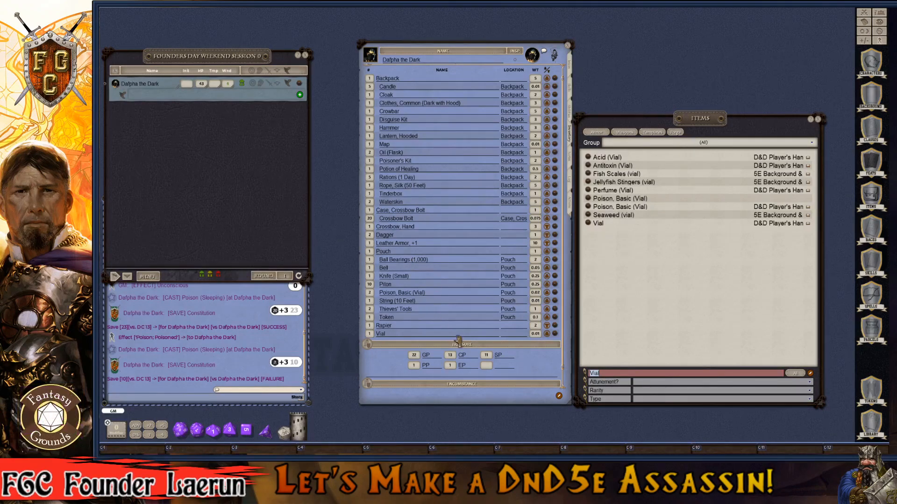
- Rename the inventory's Vial entry to "Vial (Sleep poison)" and set its location to Pouch
{"action": "left_click", "coordinate": [434, 335]}
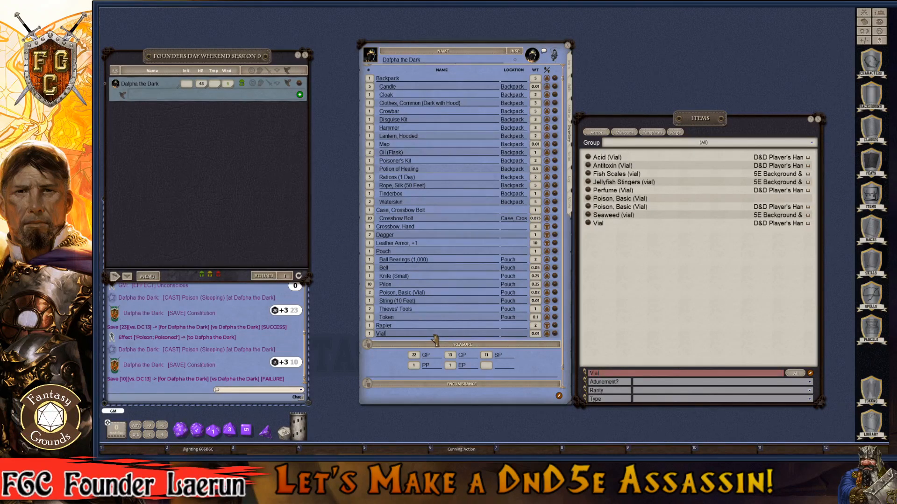
{"action": "type", "text": "(Sleep poiuson)"}
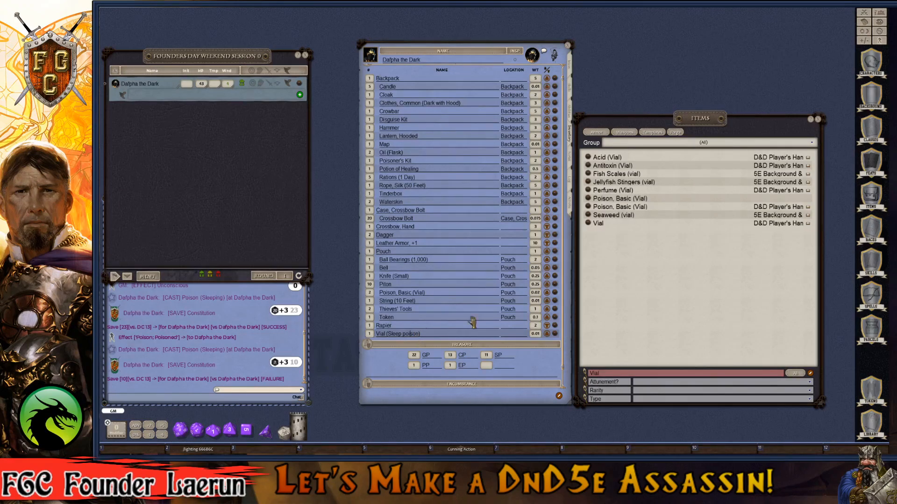
{"action": "type", "text": "Pouch"}
{"action": "left_click", "coordinate": [449, 250]}
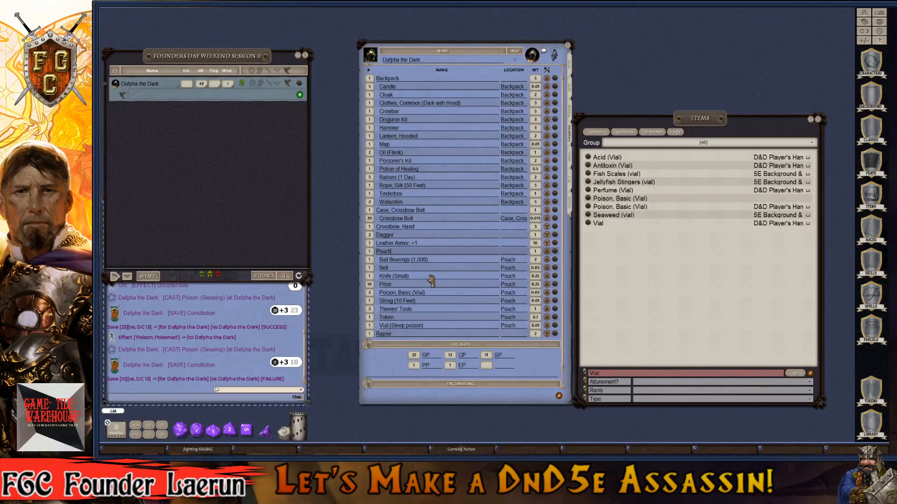
{"action": "key", "text": "ctrl"}
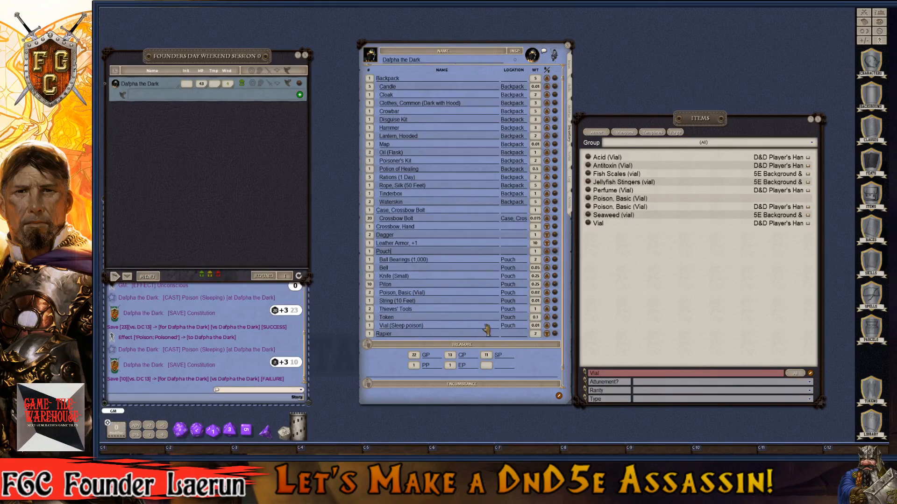
- Return to the character's actions and switch them from Preparation to Combat mode
{"action": "left_click", "coordinate": [571, 211]}
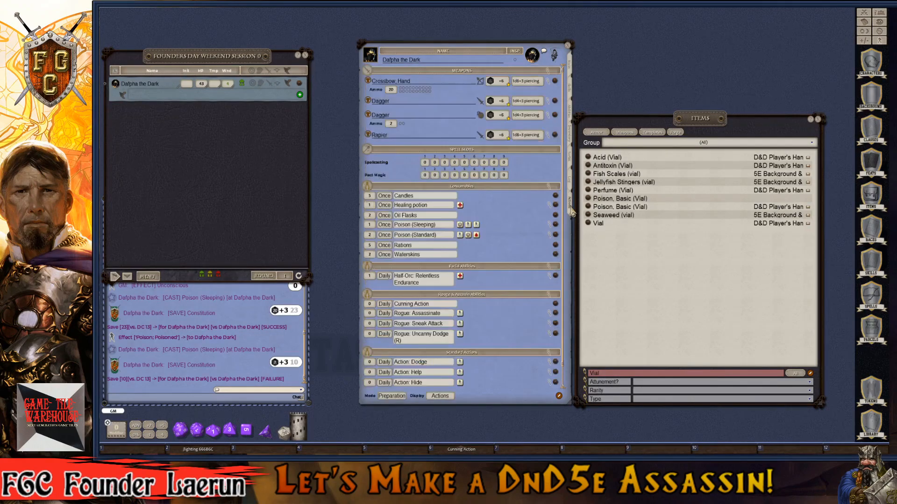
{"action": "scroll", "coordinate": [476, 252], "scroll_direction": "down", "scroll_amount": 1}
{"action": "scroll", "coordinate": [468, 301], "scroll_direction": "up", "scroll_amount": 1}
{"action": "left_click", "coordinate": [392, 397]}
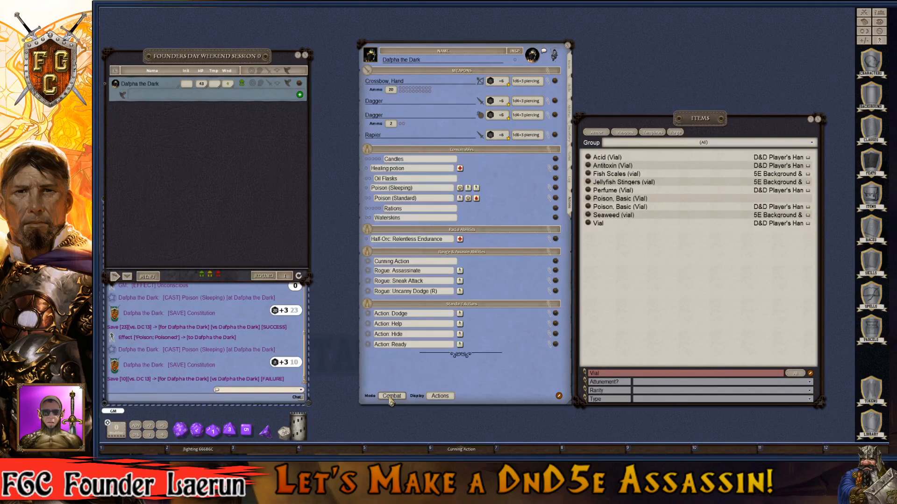
{"action": "key", "text": "ctrl"}
- Delete the character's entry from the combat tracker
{"action": "right_click", "coordinate": [301, 84]}
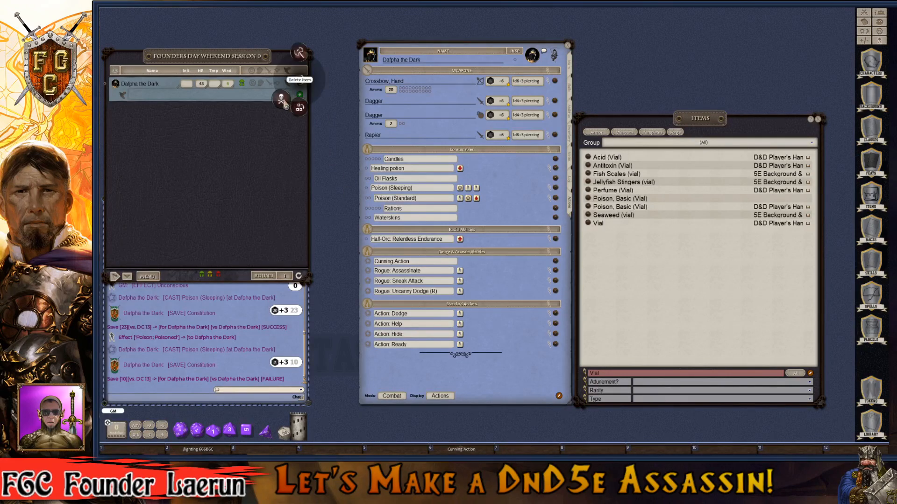
{"action": "left_click", "coordinate": [282, 100]}
{"action": "left_click", "coordinate": [259, 95]}
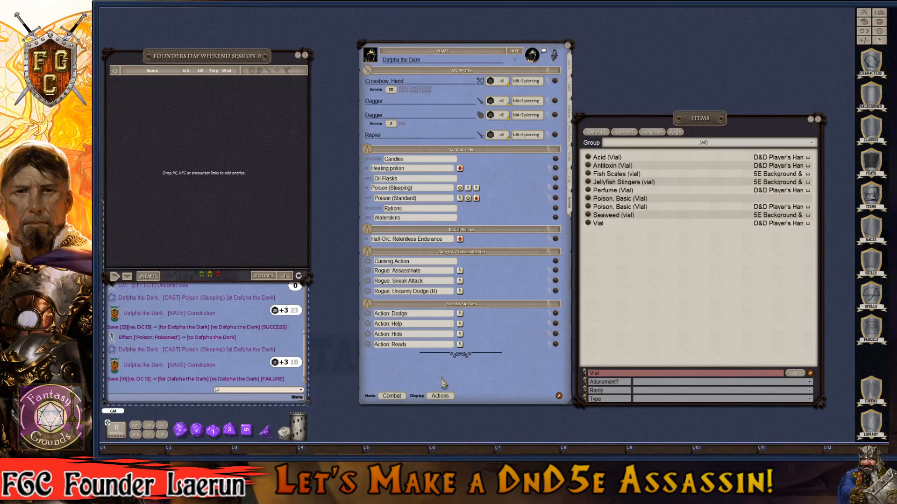
- Close the Items list, move the character sheet up beside the combat tracker and make it taller
{"action": "left_click", "coordinate": [818, 119]}
{"action": "left_click_drag", "start_coordinate": [432, 44], "coordinate": [388, 12]}
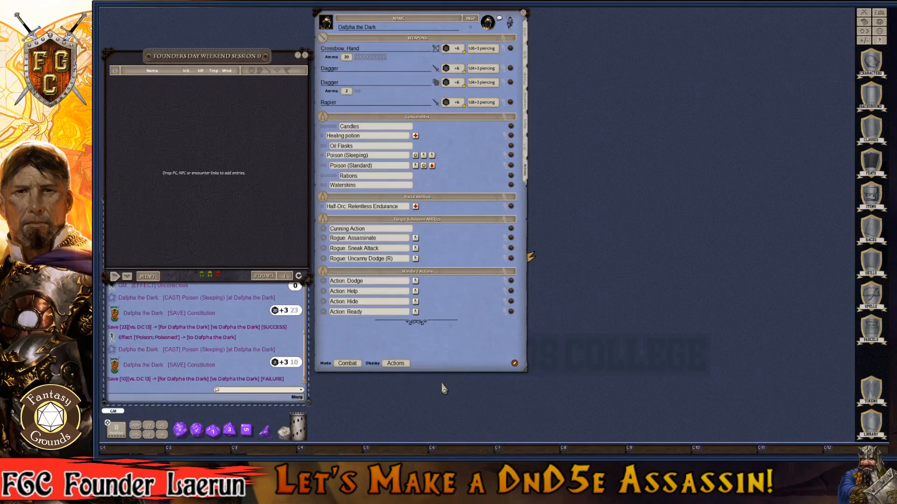
{"action": "left_click_drag", "start_coordinate": [445, 369], "coordinate": [445, 422]}
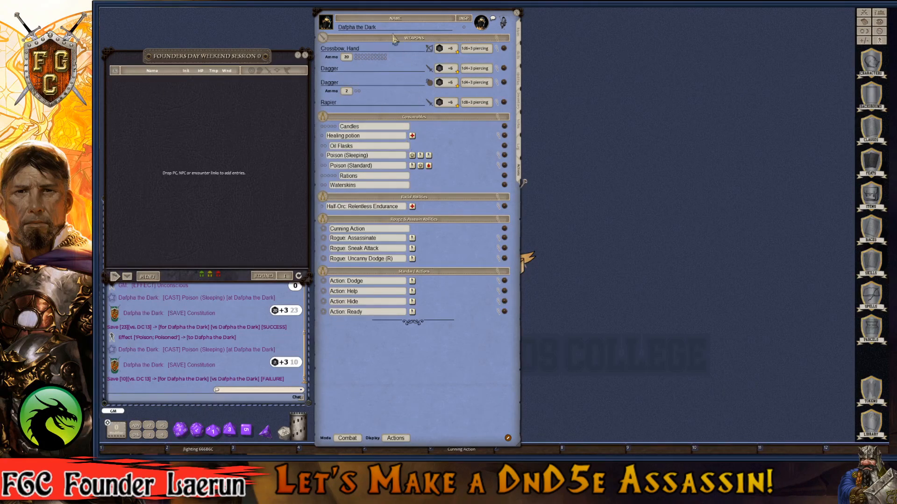
- Review the character's main statistics and actions, and read the Cunning Action description
{"action": "left_click", "coordinate": [519, 34]}
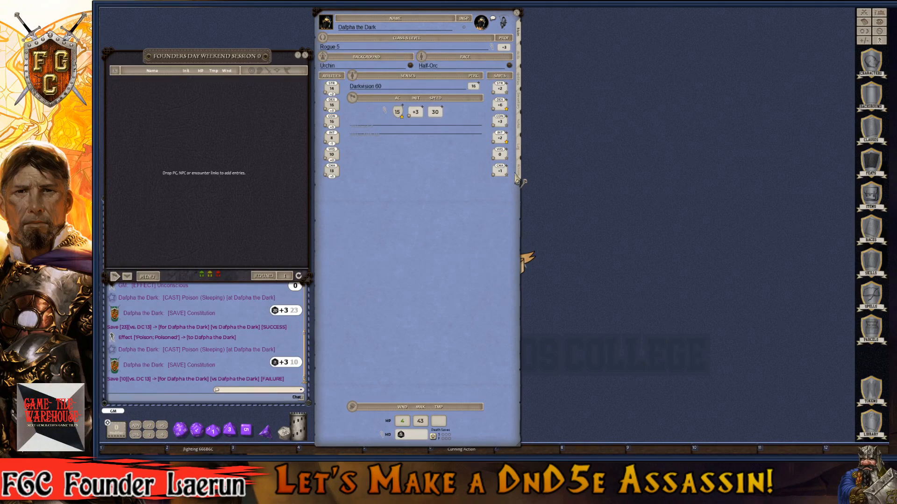
{"action": "left_click", "coordinate": [519, 178]}
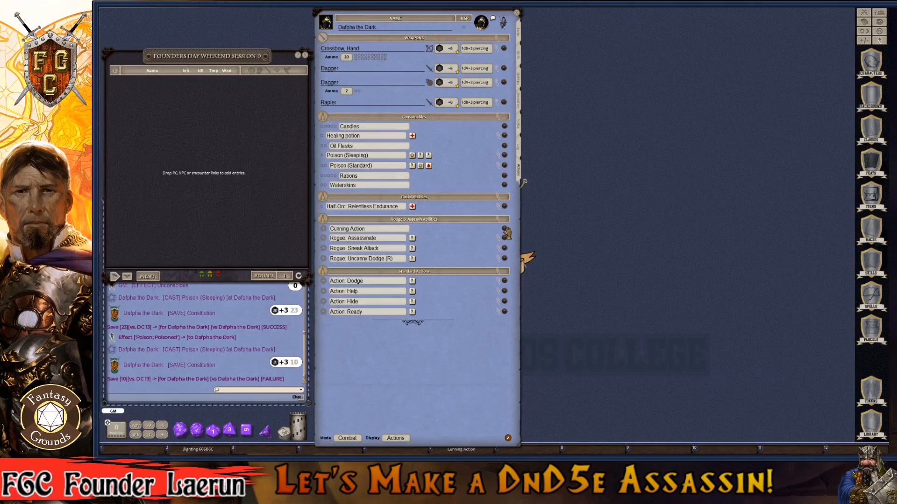
{"action": "left_click", "coordinate": [505, 230]}
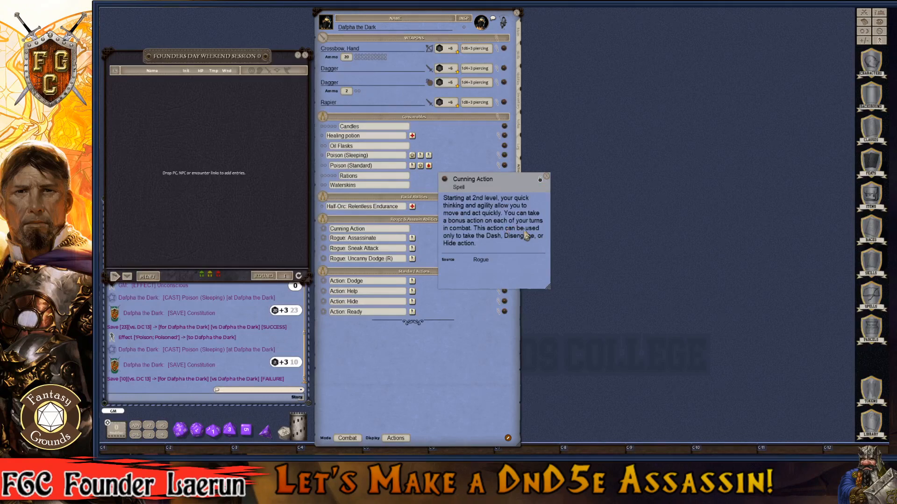
{"action": "left_click", "coordinate": [547, 177]}
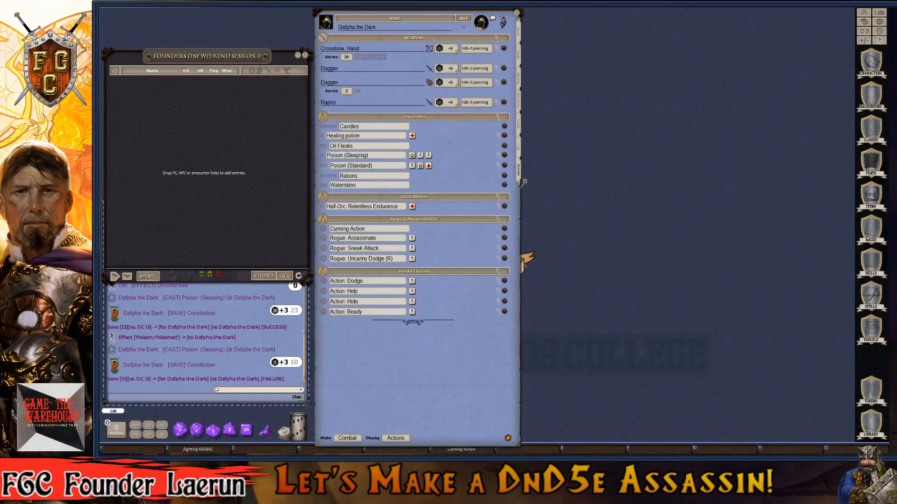
{"action": "key", "text": "ctrl"}
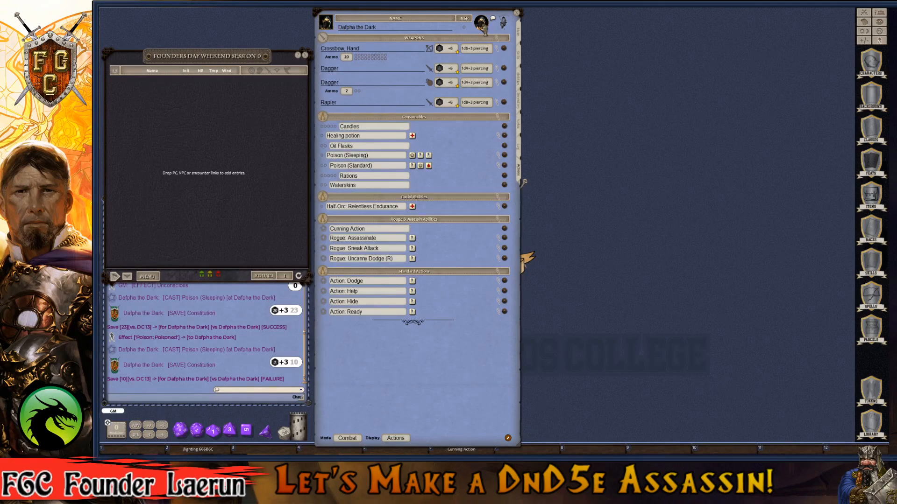
- Add the character from the open sheet to the empty combat tracker
{"action": "left_click_drag", "start_coordinate": [328, 27], "coordinate": [263, 139]}
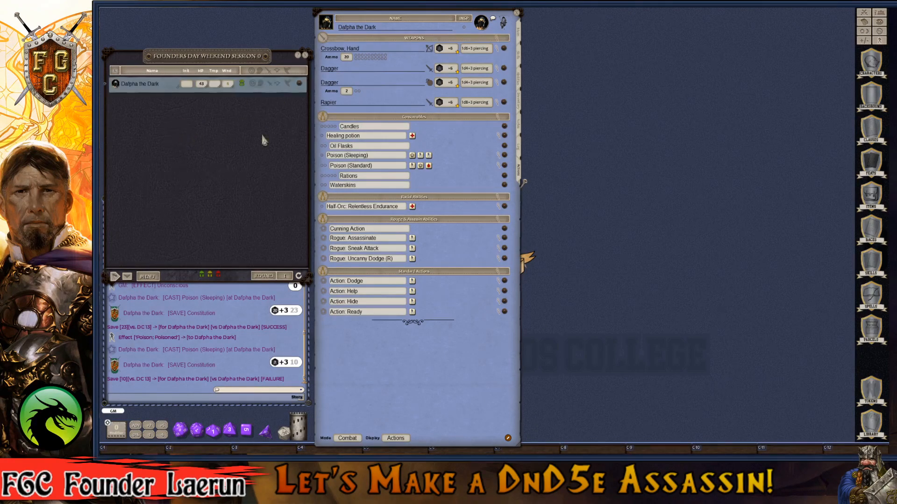
{"action": "key", "text": "ctrl"}
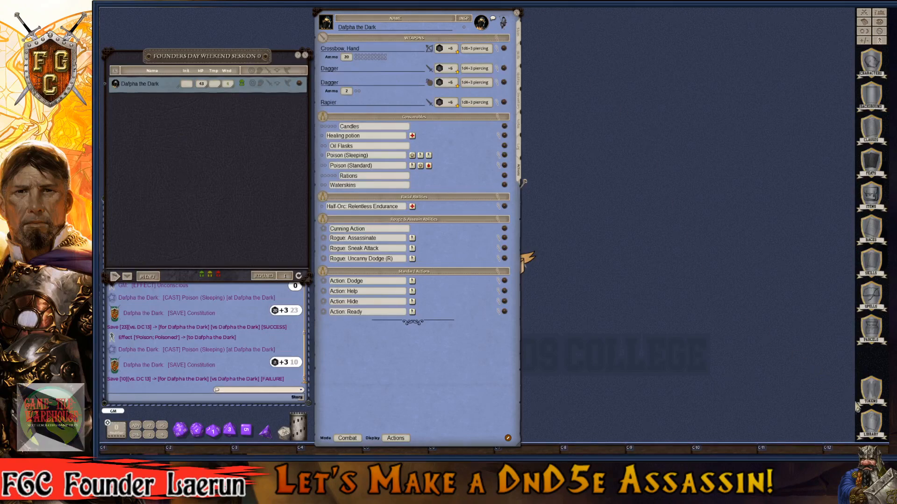
{"action": "key", "text": "ctrl"}
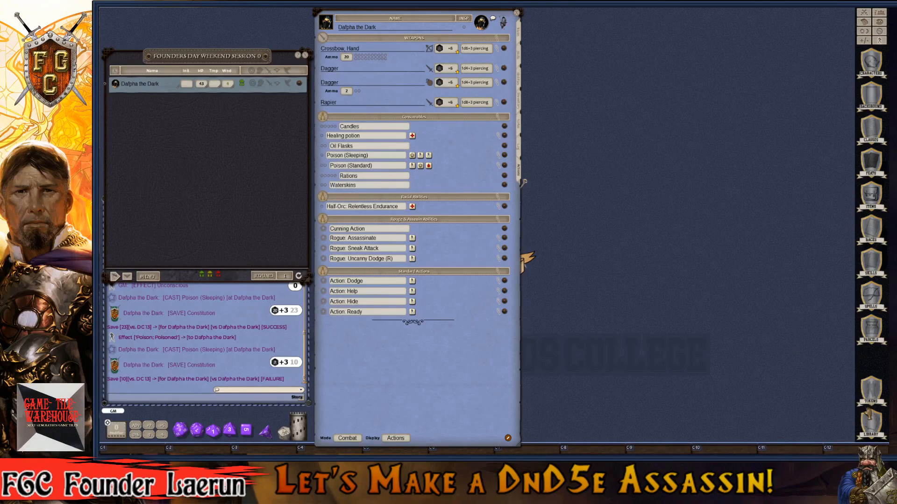
- Open the library's data module activation list and search the modules by name for "meand"
{"action": "left_click", "coordinate": [876, 426]}
{"action": "scroll", "coordinate": [549, 253], "scroll_direction": "down", "scroll_amount": 4}
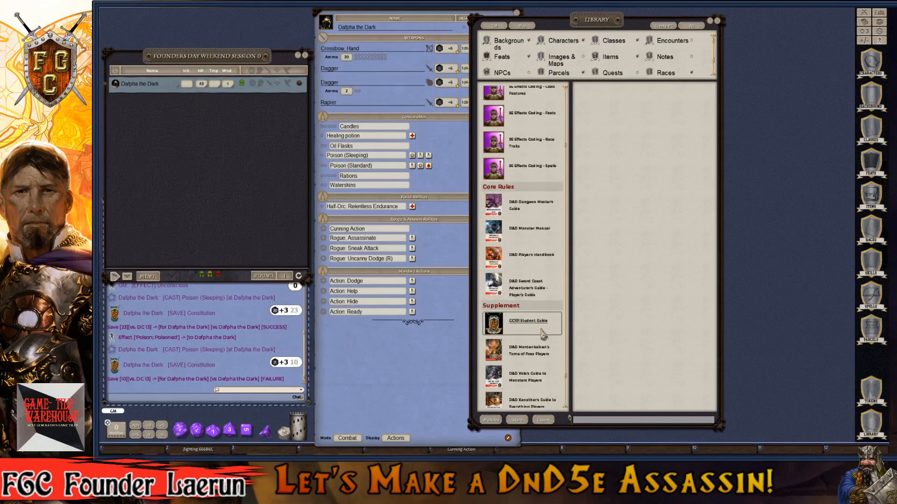
{"action": "left_click", "coordinate": [494, 423]}
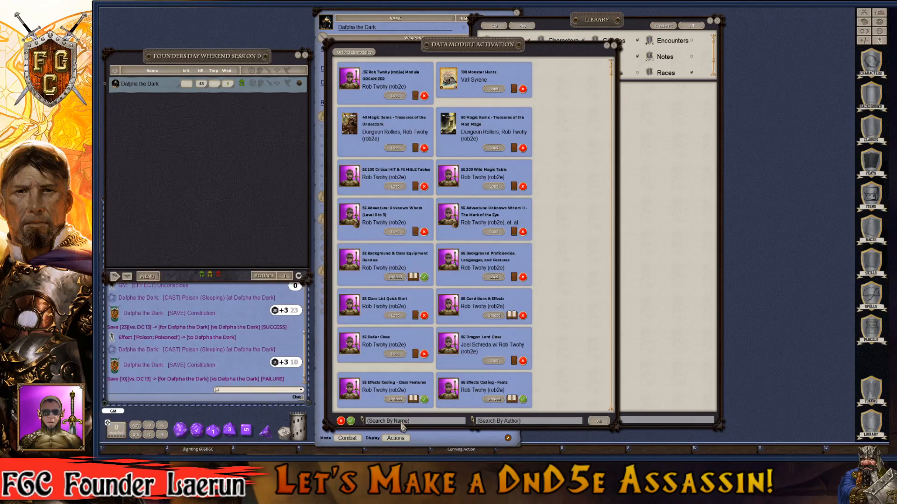
{"action": "left_click", "coordinate": [407, 422]}
{"action": "type", "text": "meand"}
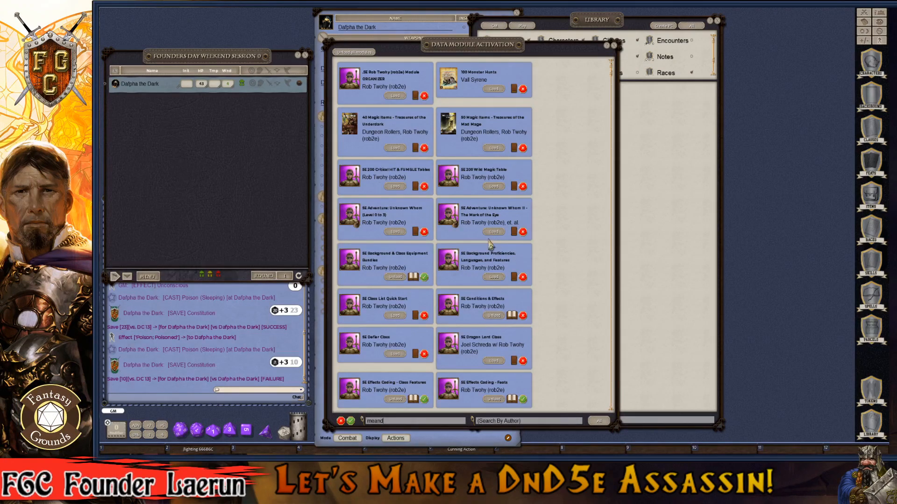
{"action": "key", "text": "Return"}
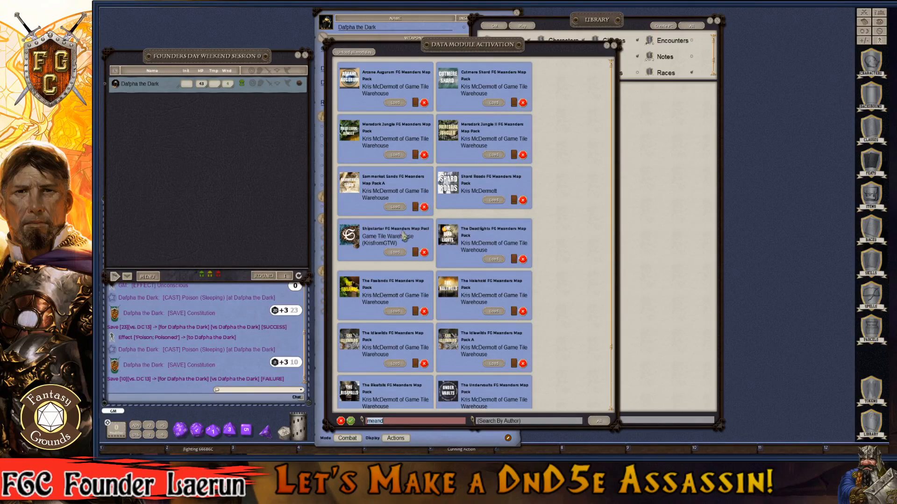
- Load the Arcana Augurum FG Meanders Map Pack and return to the library's list of loaded modules
{"action": "scroll", "coordinate": [401, 243], "scroll_direction": "down", "scroll_amount": 1}
{"action": "scroll", "coordinate": [401, 242], "scroll_direction": "down", "scroll_amount": 2}
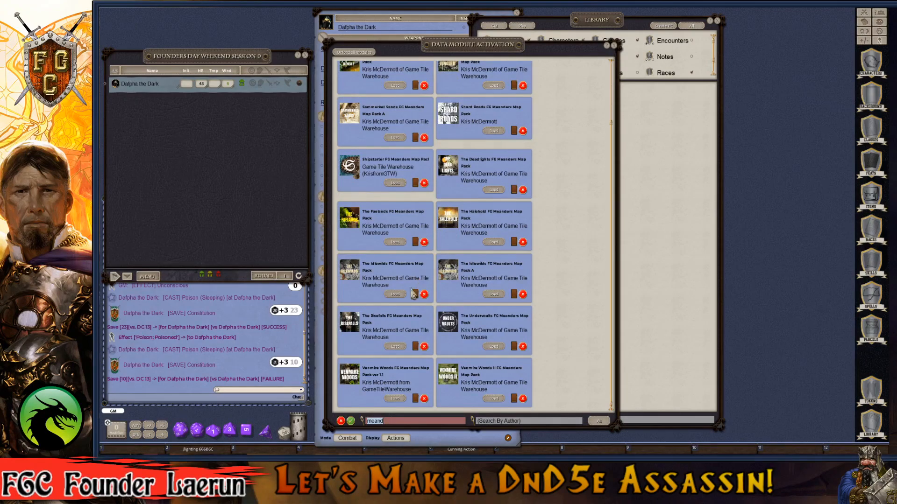
{"action": "scroll", "coordinate": [471, 313], "scroll_direction": "up", "scroll_amount": 3}
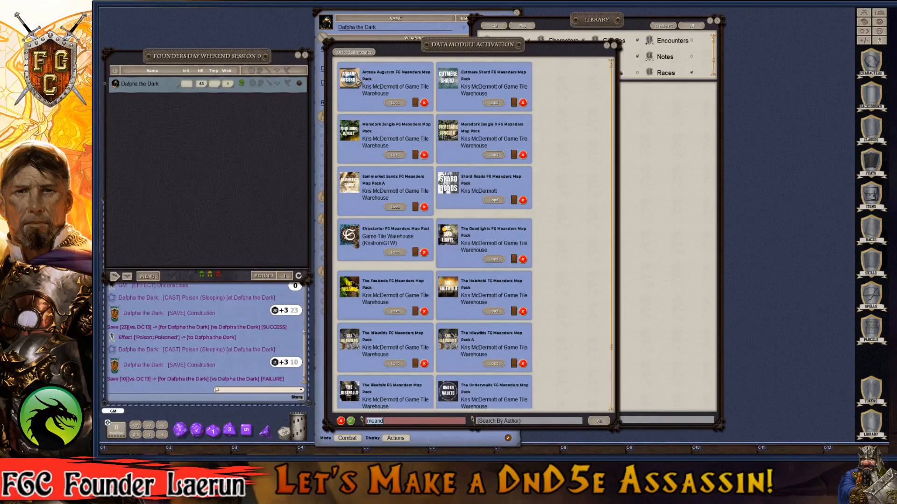
{"action": "left_click", "coordinate": [396, 103]}
{"action": "left_click", "coordinate": [613, 45]}
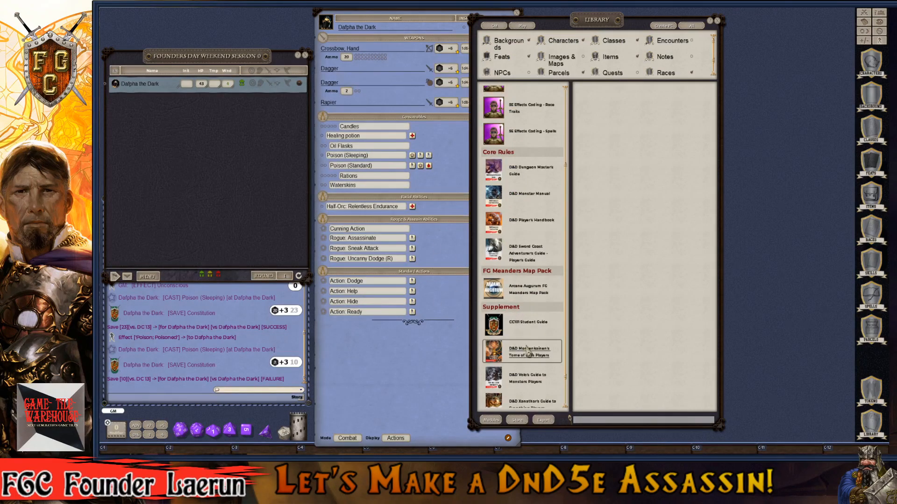
{"action": "scroll", "coordinate": [526, 350], "scroll_direction": "down", "scroll_amount": 1}
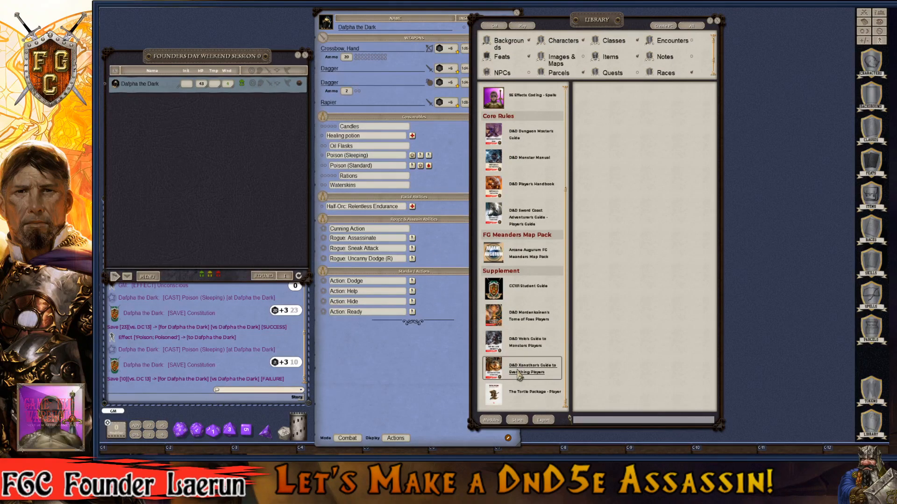
- Open the MagicCollege 01 - Alchemy Lab and Courtyard map through the Arcana Augurum map pack's map selection image
{"action": "left_click", "coordinate": [519, 253]}
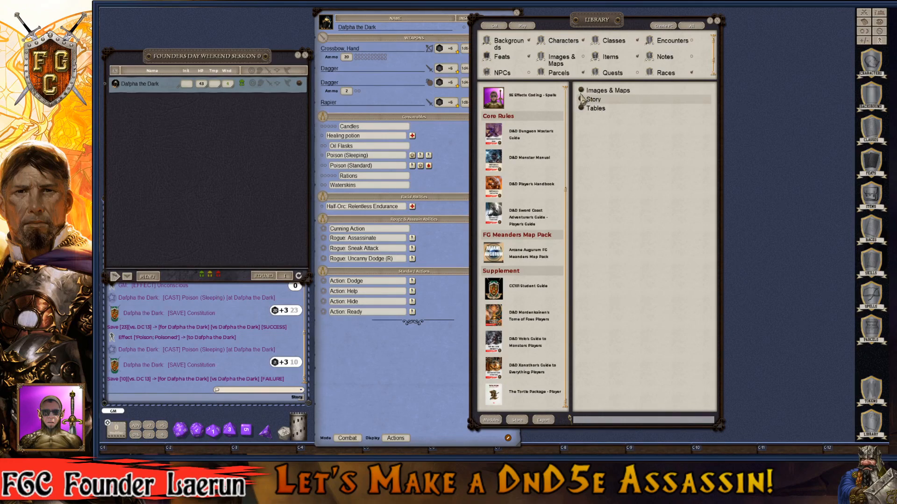
{"action": "left_click", "coordinate": [582, 91]}
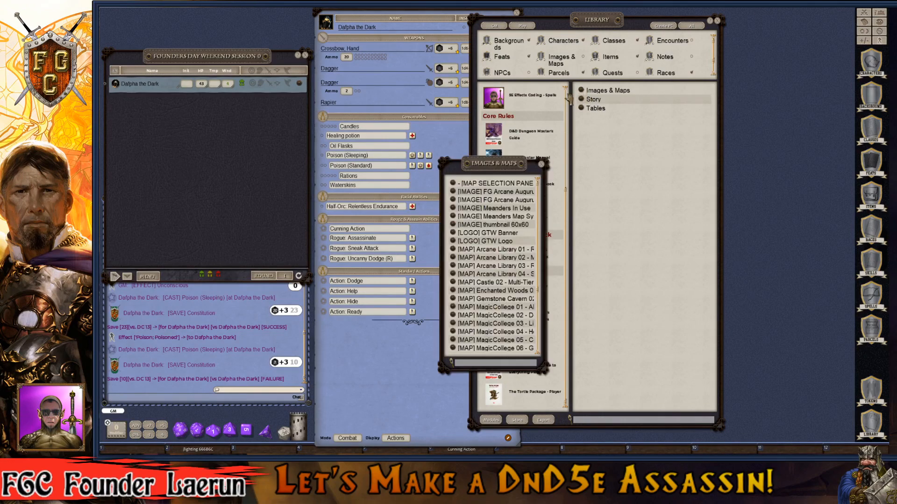
{"action": "left_click", "coordinate": [453, 185]}
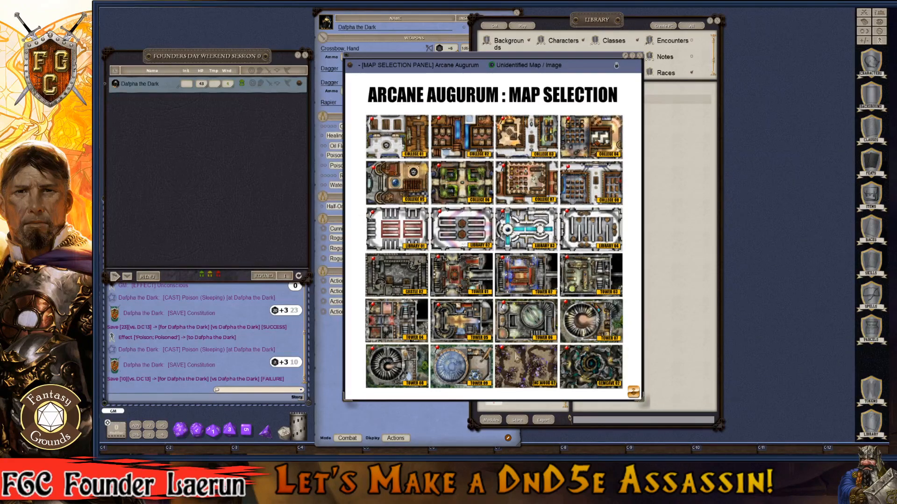
{"action": "left_click", "coordinate": [373, 122]}
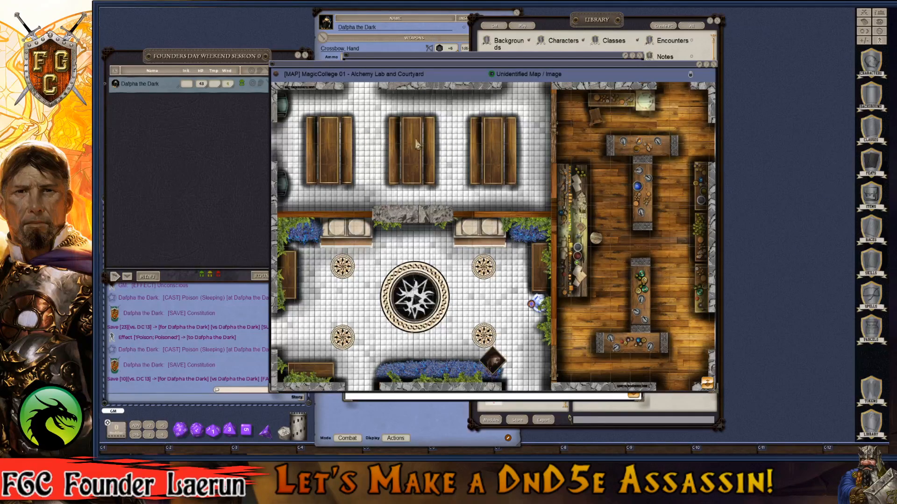
- Close the map selection image and the library, and move the Alchemy Lab and Courtyard map to free space beside the character sheet
{"action": "left_click_drag", "start_coordinate": [508, 80], "coordinate": [576, 133]}
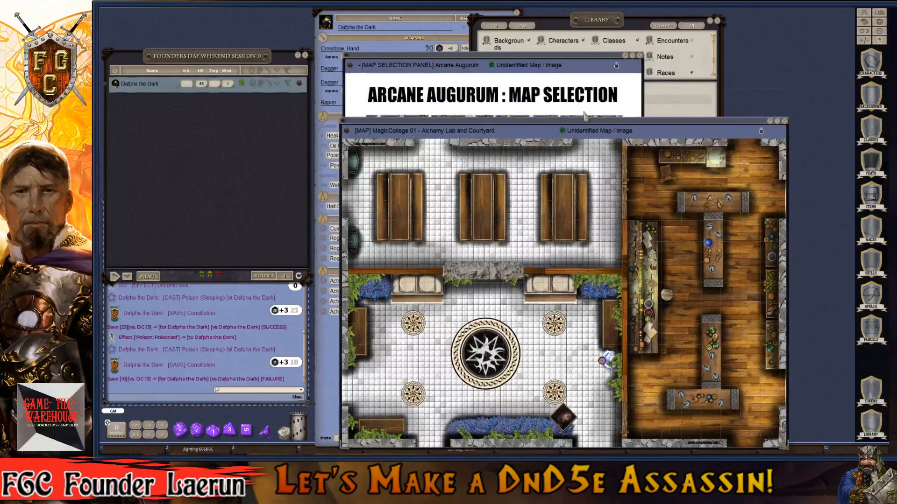
{"action": "left_click", "coordinate": [639, 55]}
{"action": "left_click_drag", "start_coordinate": [630, 120], "coordinate": [690, 104]}
{"action": "left_click", "coordinate": [719, 28]}
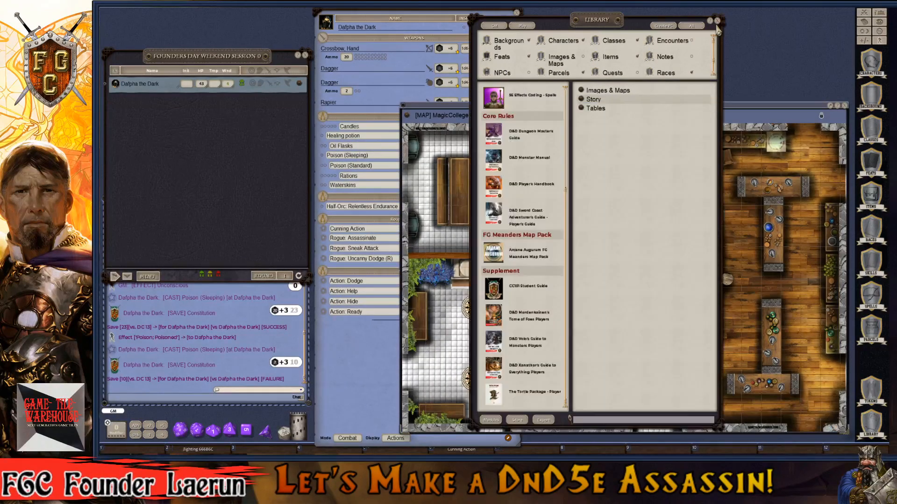
{"action": "left_click", "coordinate": [717, 20]}
{"action": "left_click_drag", "start_coordinate": [677, 115], "coordinate": [694, 26]}
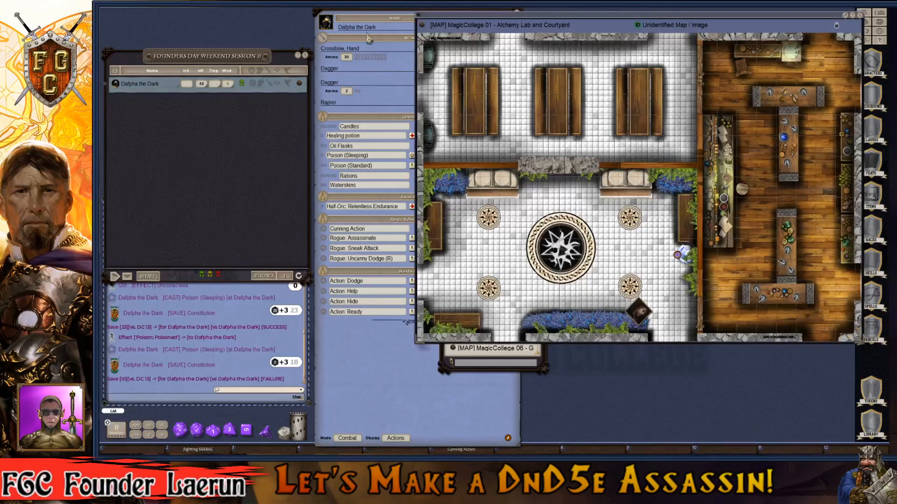
- Shrink the character sheet and the map window so they fit side by side, and close the Images & Maps list
{"action": "left_click_drag", "start_coordinate": [350, 17], "coordinate": [347, 15]}
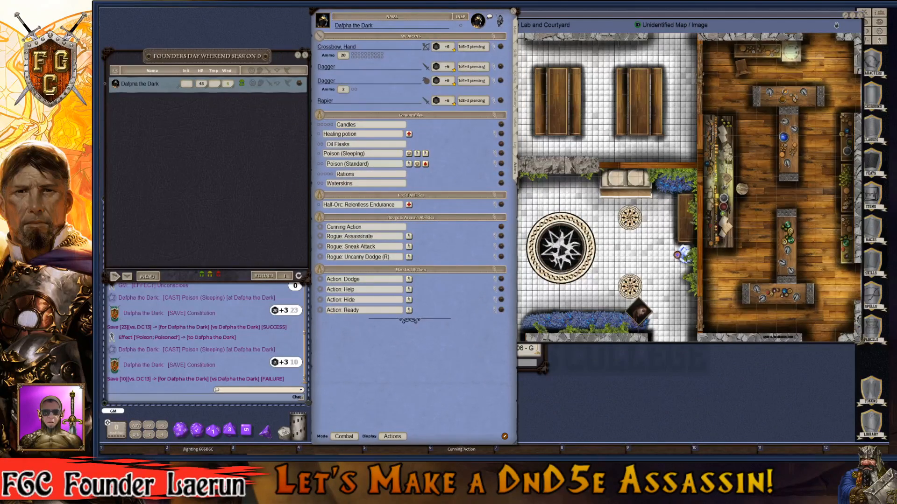
{"action": "left_click_drag", "start_coordinate": [517, 442], "coordinate": [380, 412]}
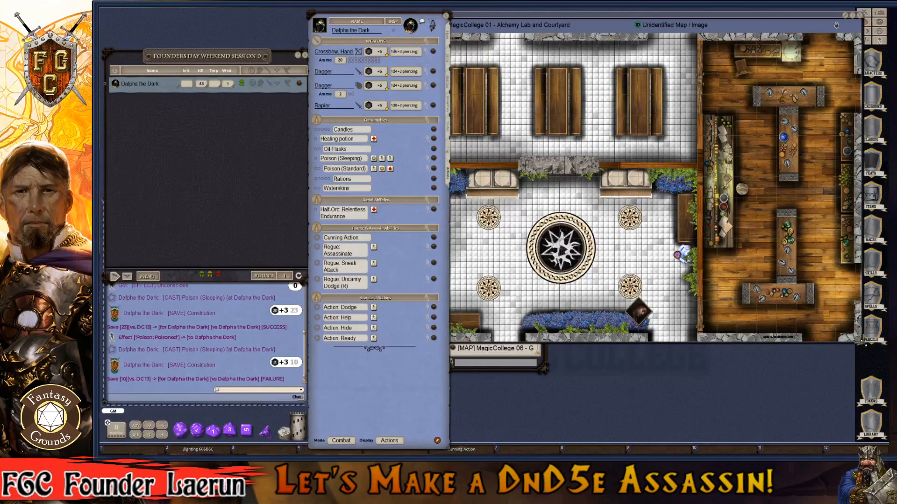
{"action": "left_click_drag", "start_coordinate": [861, 342], "coordinate": [773, 320]}
{"action": "left_click_drag", "start_coordinate": [499, 18], "coordinate": [543, 25]}
{"action": "left_click", "coordinate": [544, 169]}
{"action": "left_click", "coordinate": [541, 164]}
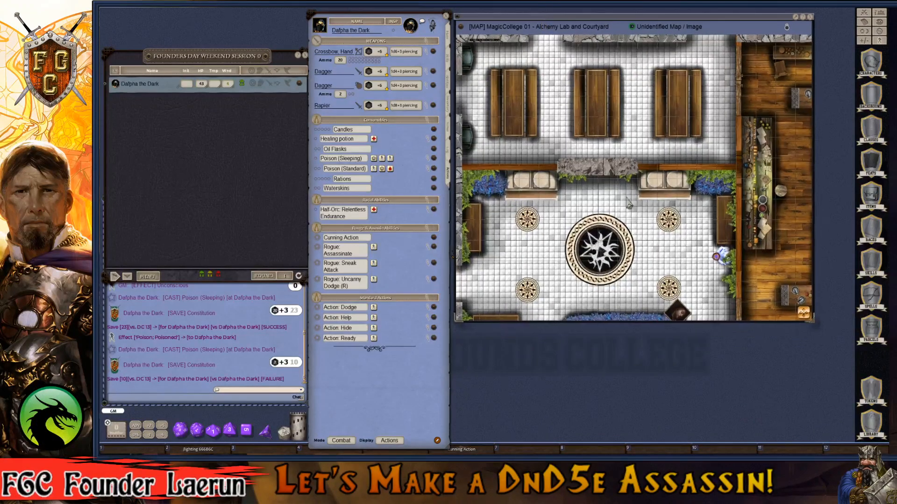